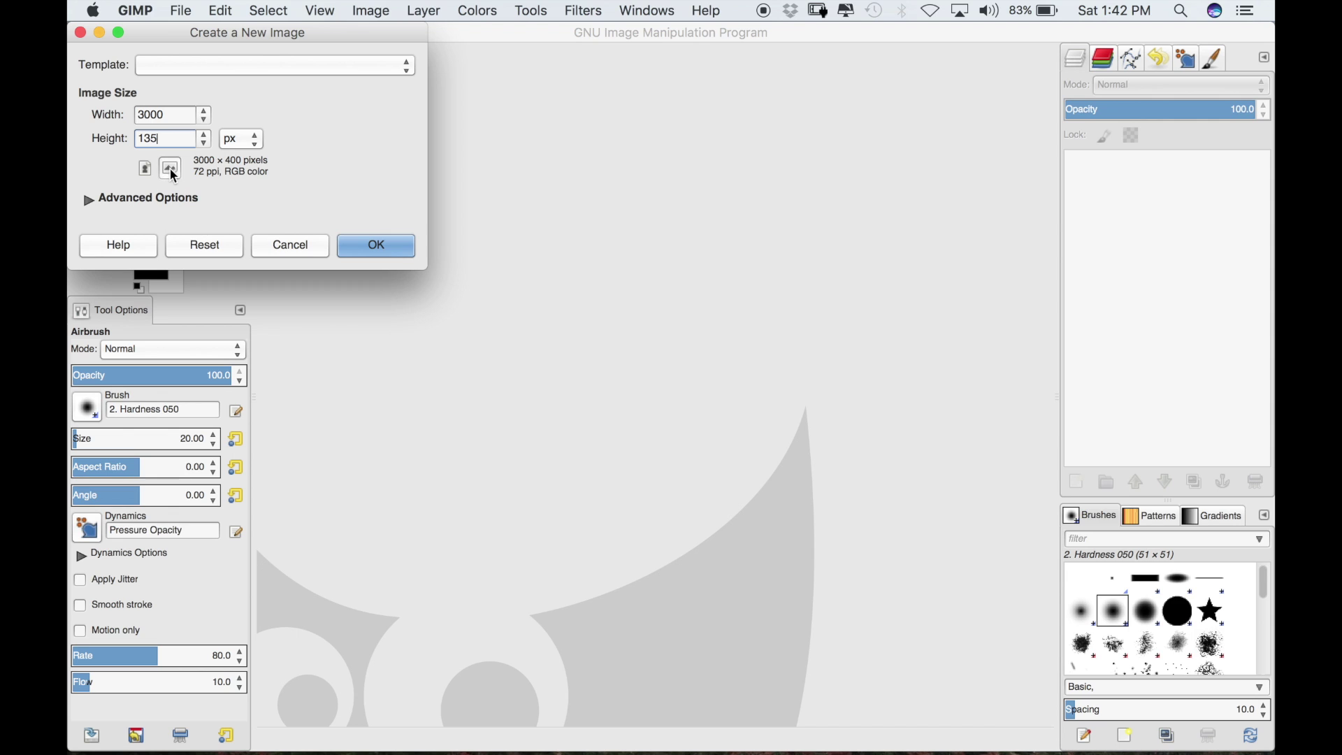
Create the 3000 × 1350 px image and add a transparent layer named guide above the Background
click(384, 246)
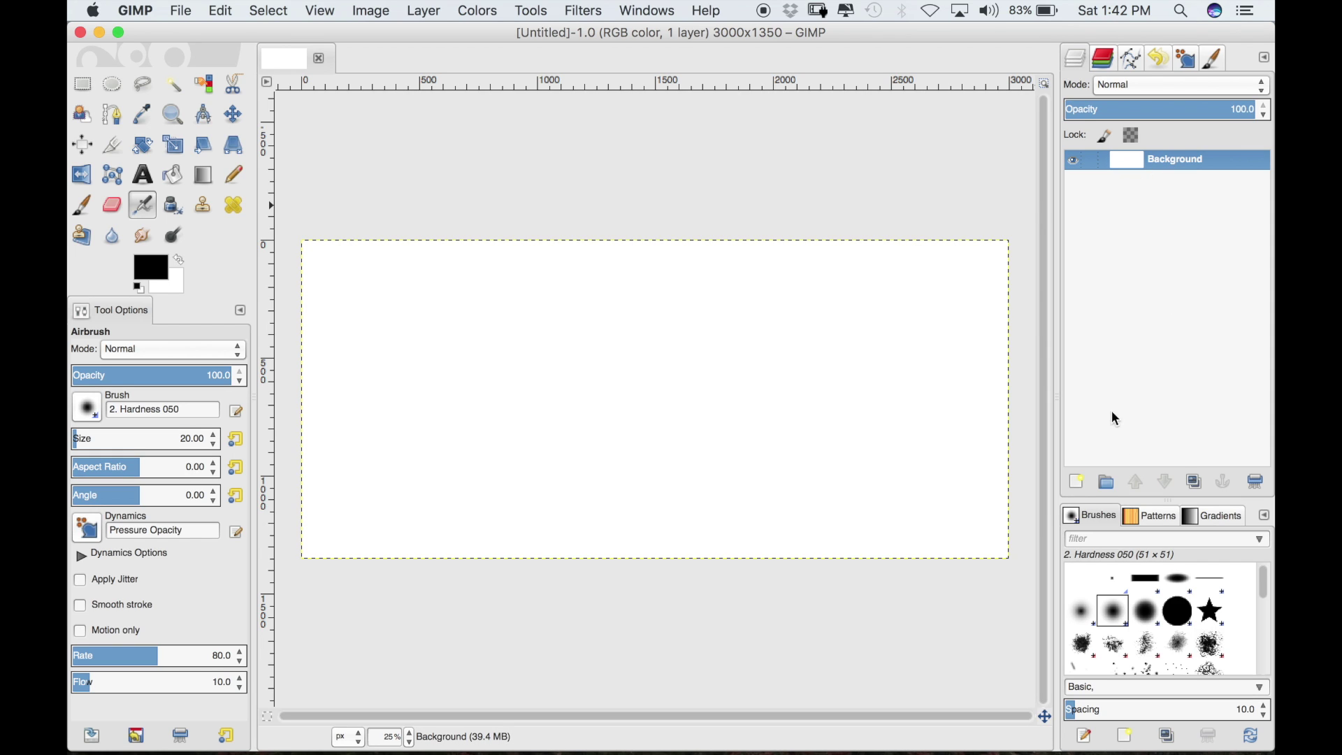
click(1080, 480)
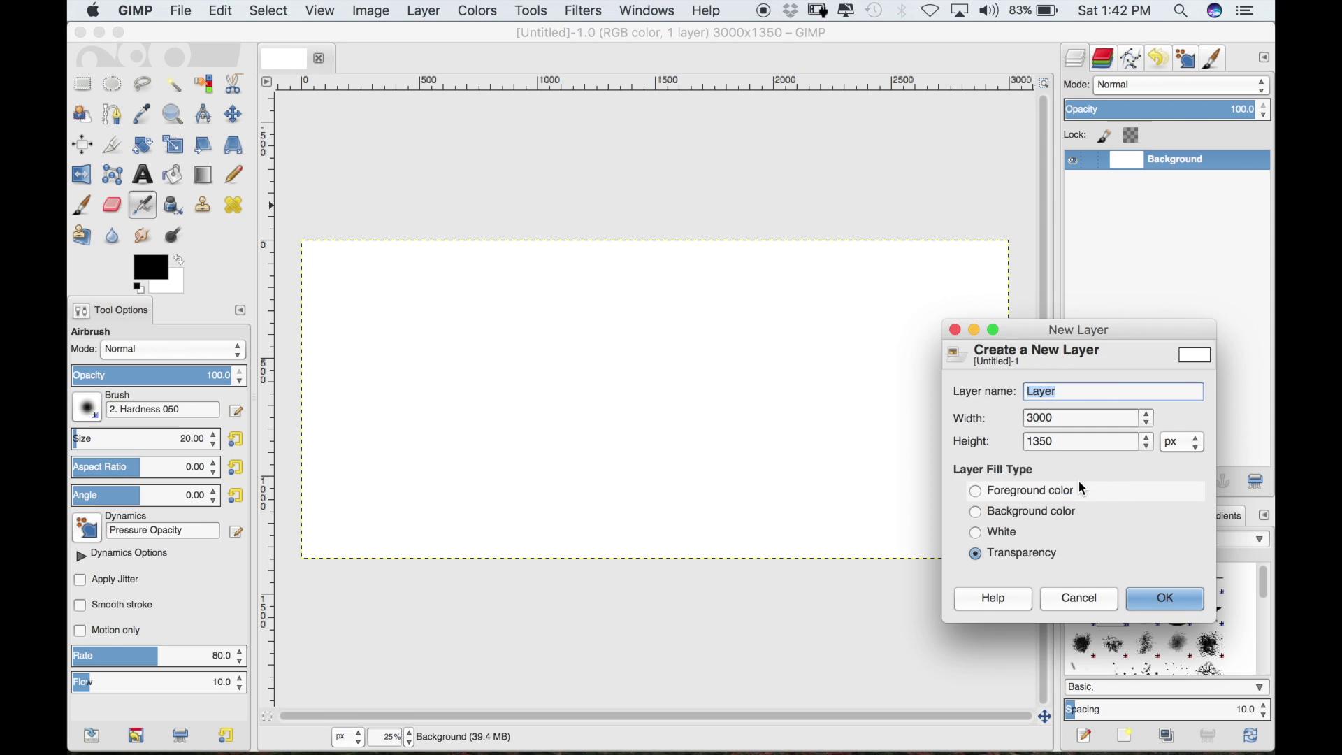
text(guide)
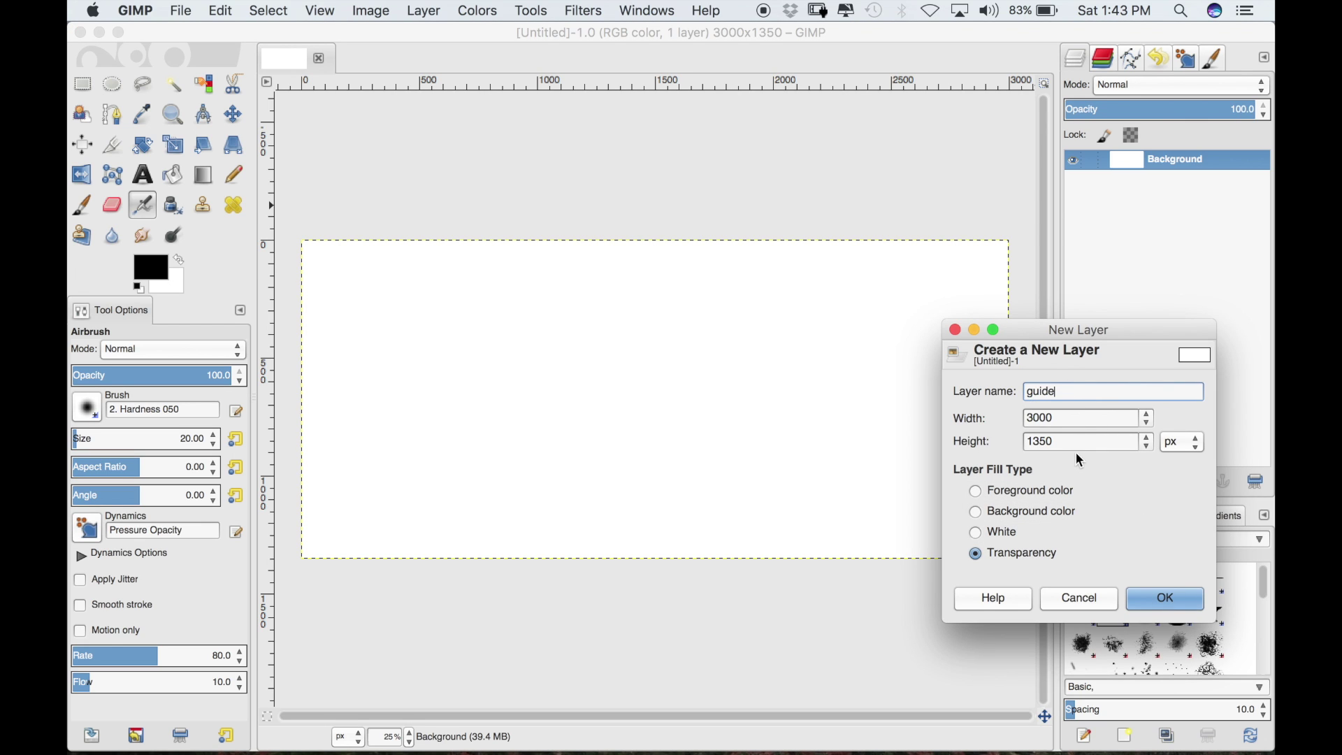
key(Return)
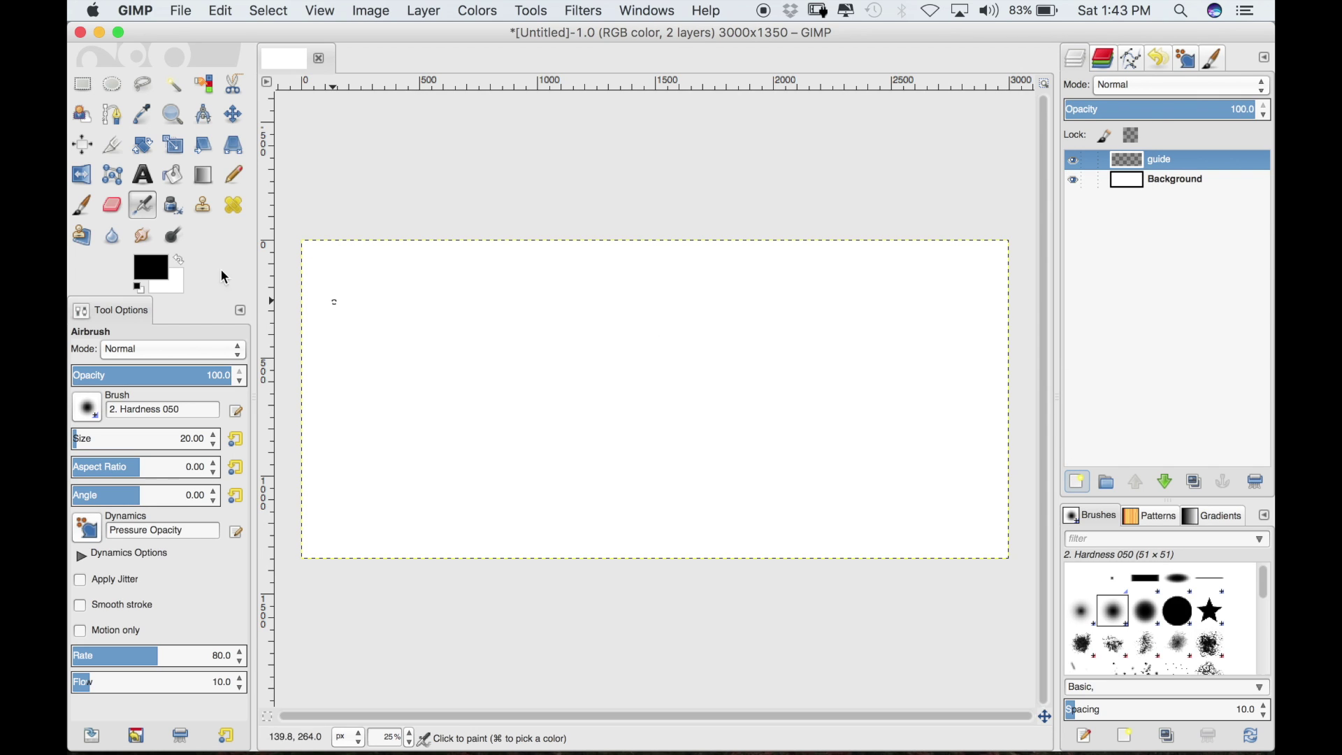
Switch from the Airbrush to the Paintbrush tool
click(84, 206)
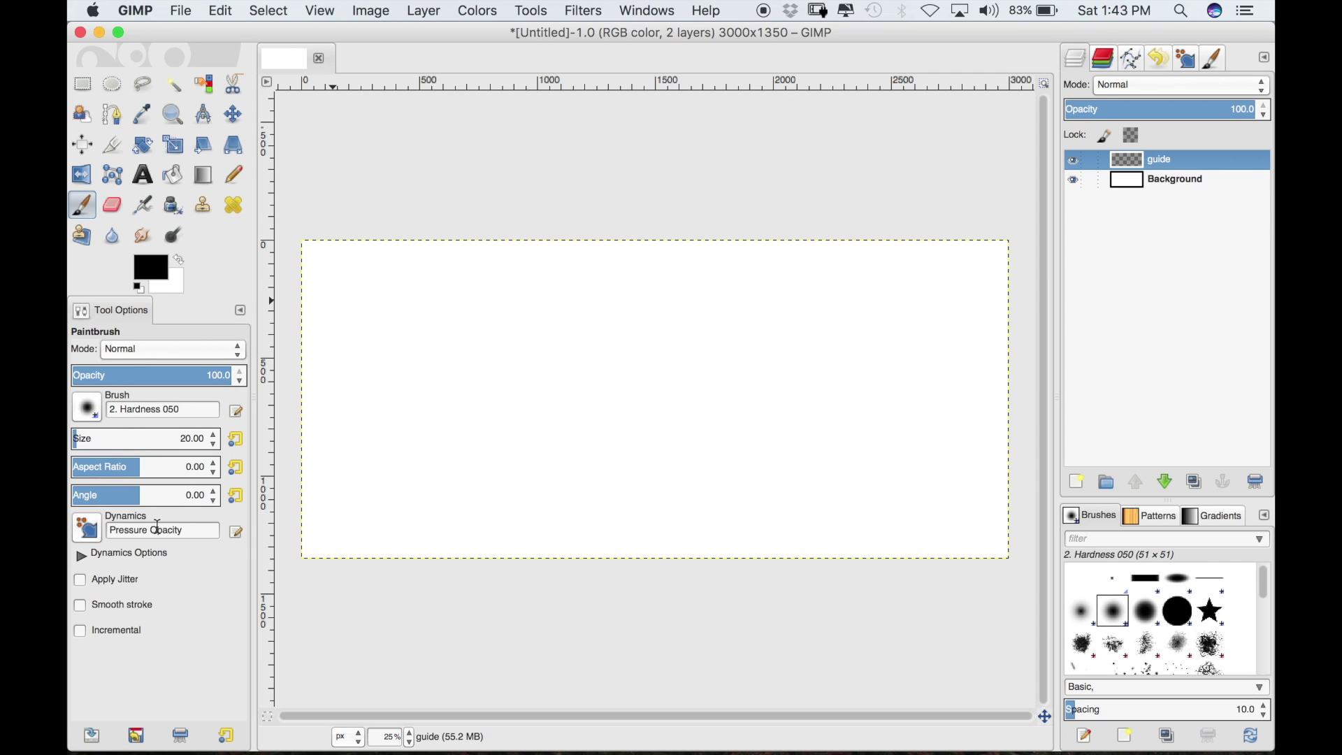
Try a wavy stroke across the guide layer at brush size 273.45, and undo it
drag(96, 432, 110, 437)
mouse_move(433, 434)
mouse_down()
mouse_move(530, 450)
mouse_move(922, 358)
mouse_up()
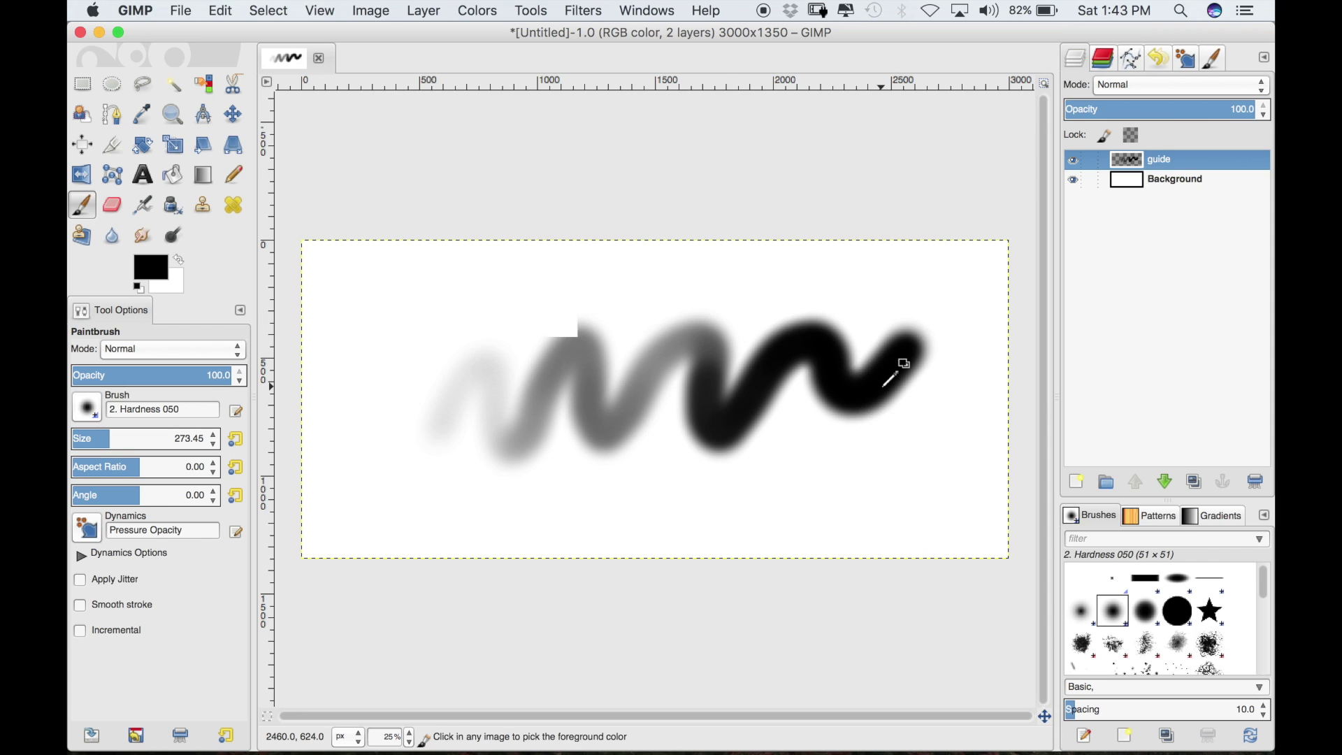
key(super+z)
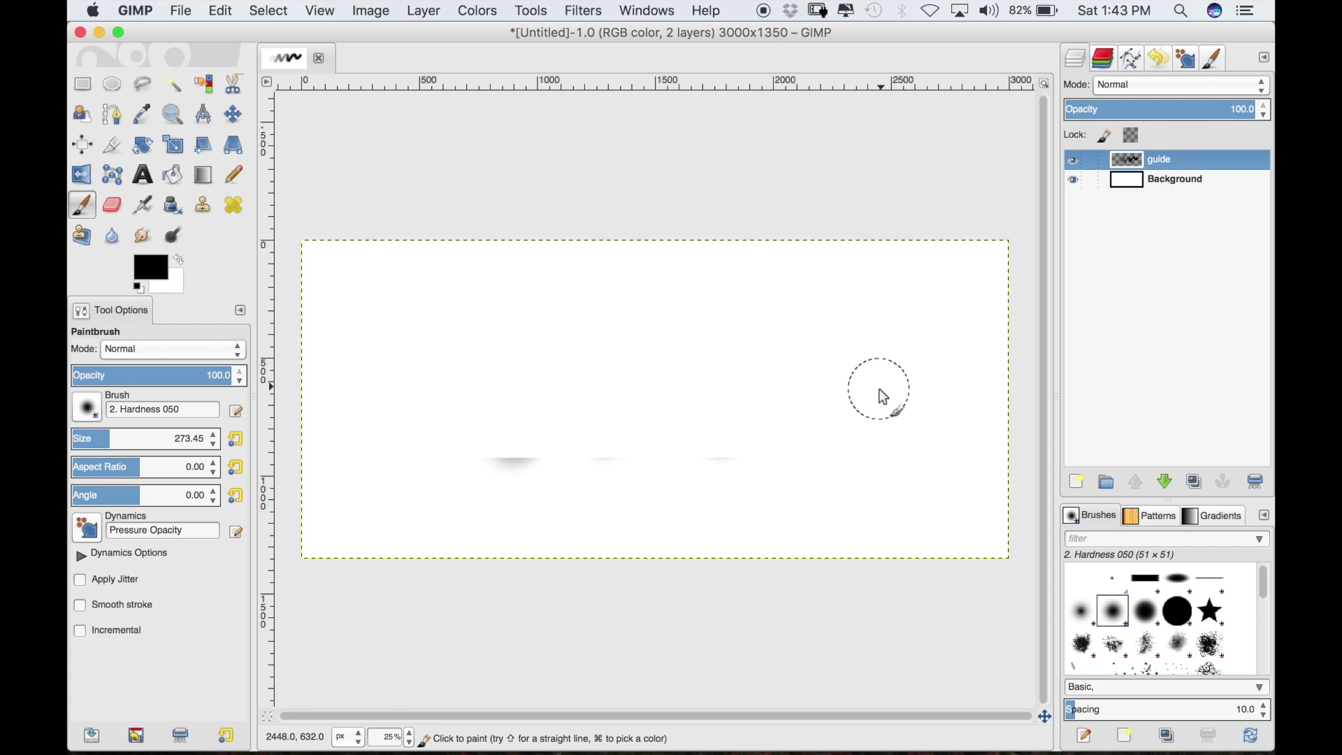
Set the Paintbrush size to about 21 and its paint dynamics to Dynamics Off
drag(105, 439, 73, 438)
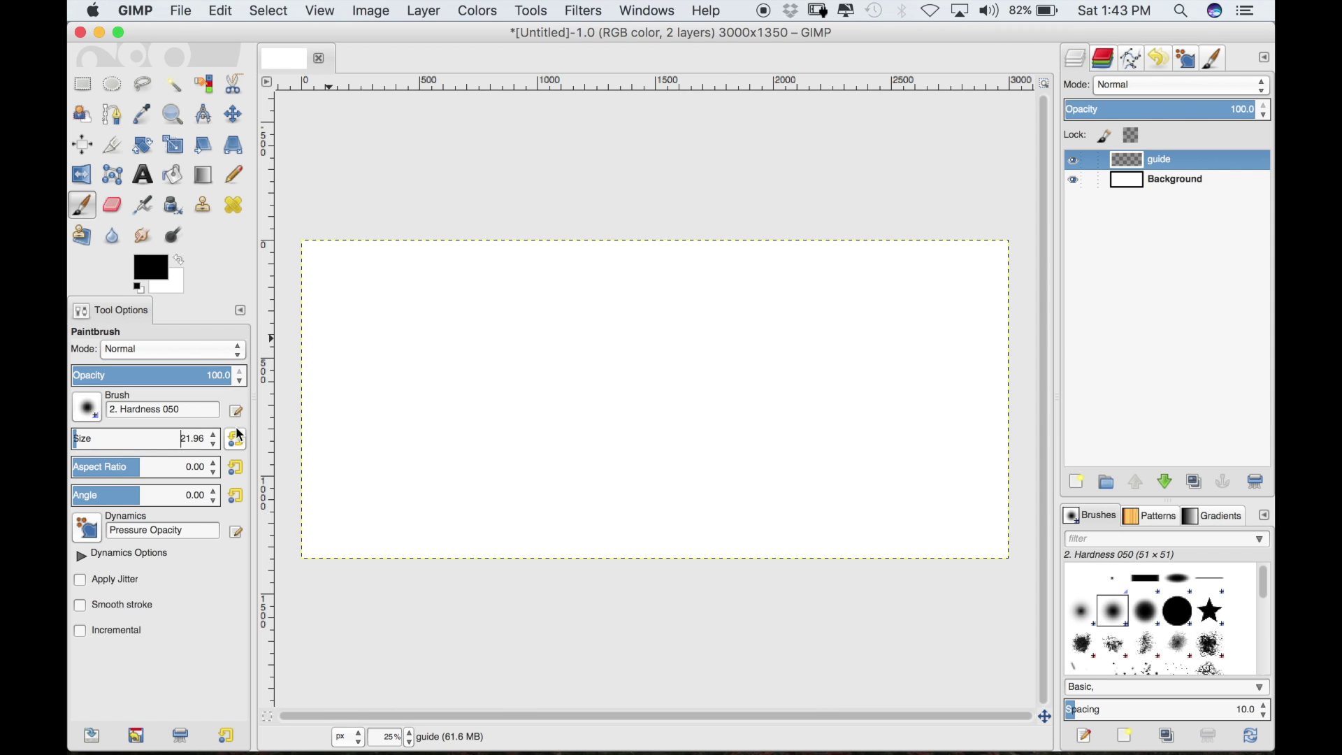
click(82, 539)
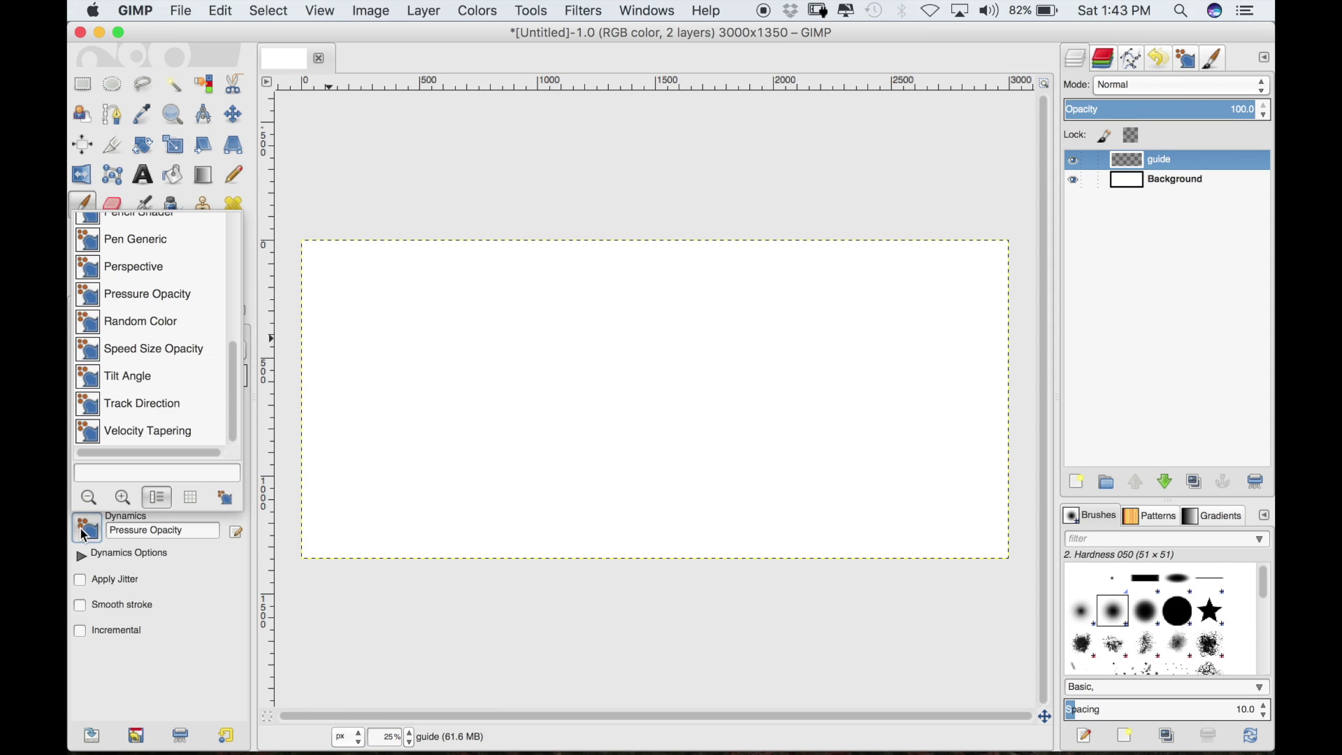
drag(233, 358, 235, 257)
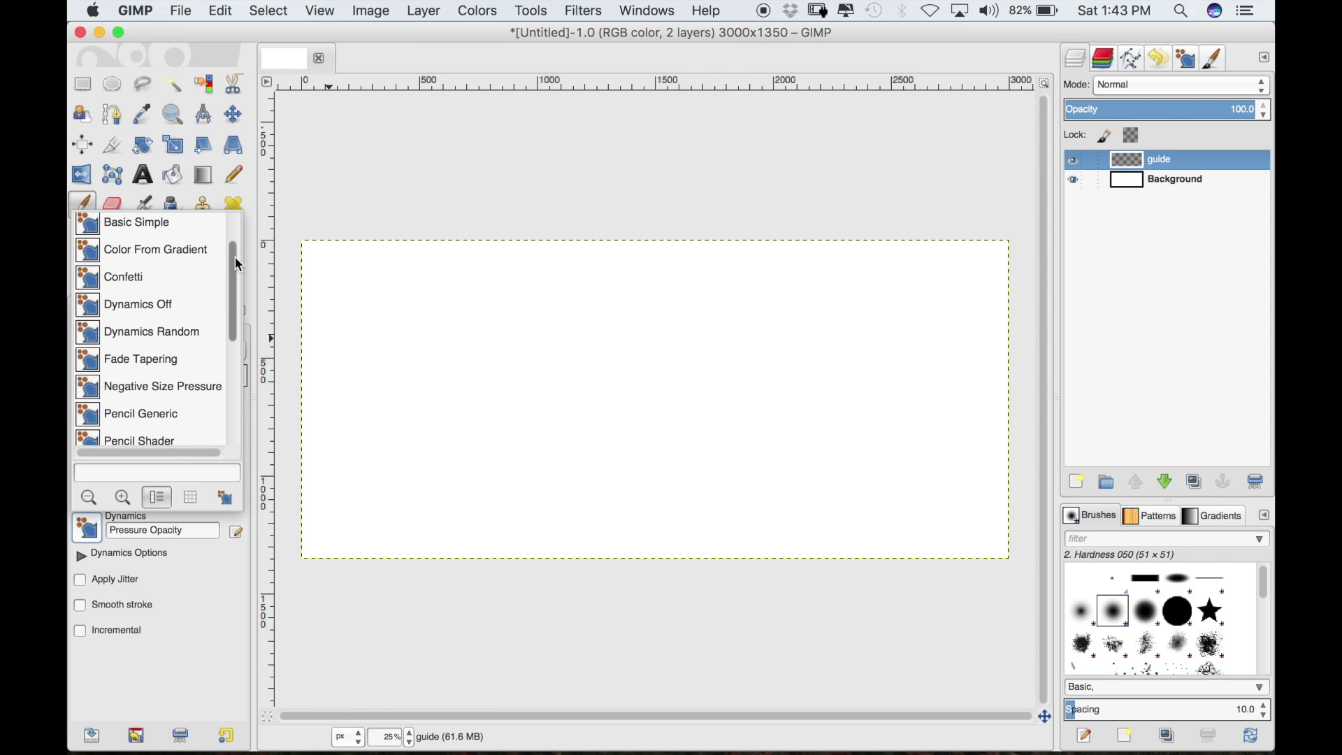
click(168, 304)
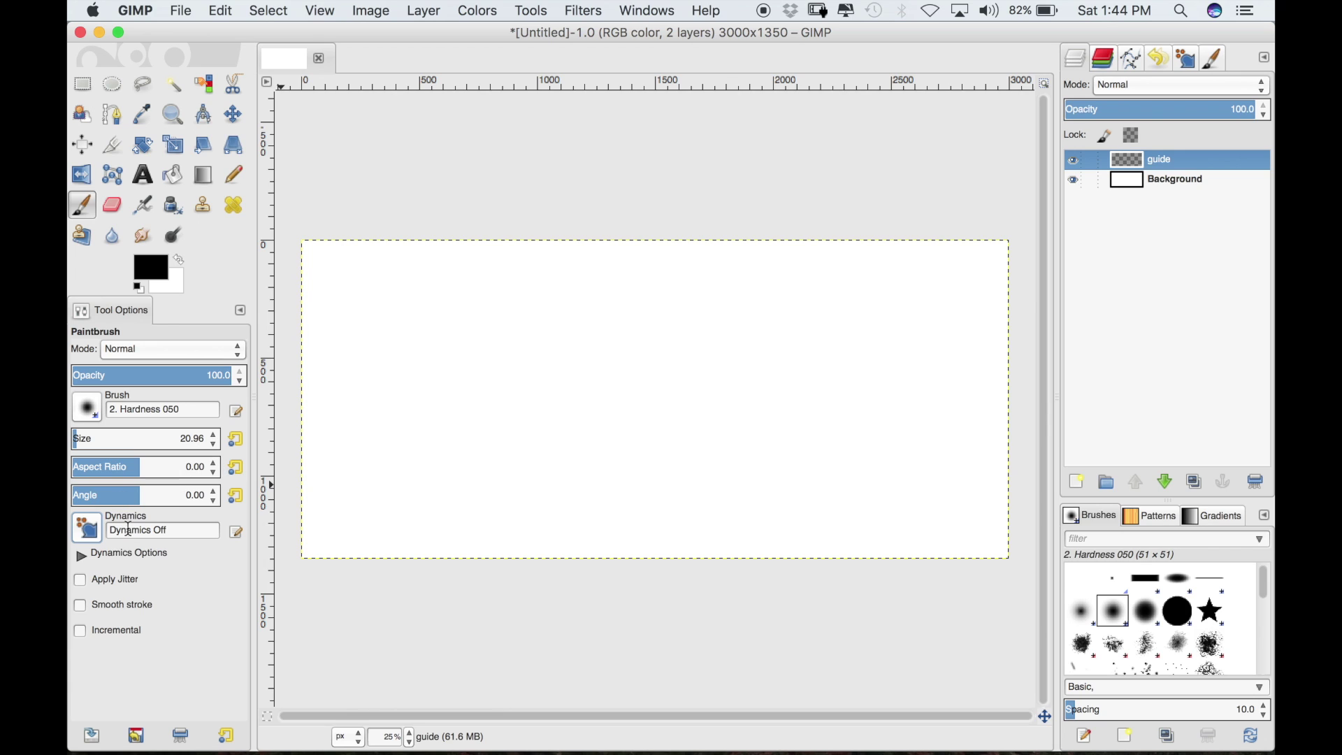
Add Paint Dynamics to the dock that holds the brushes, and leave its list of dynamics displayed
click(1267, 518)
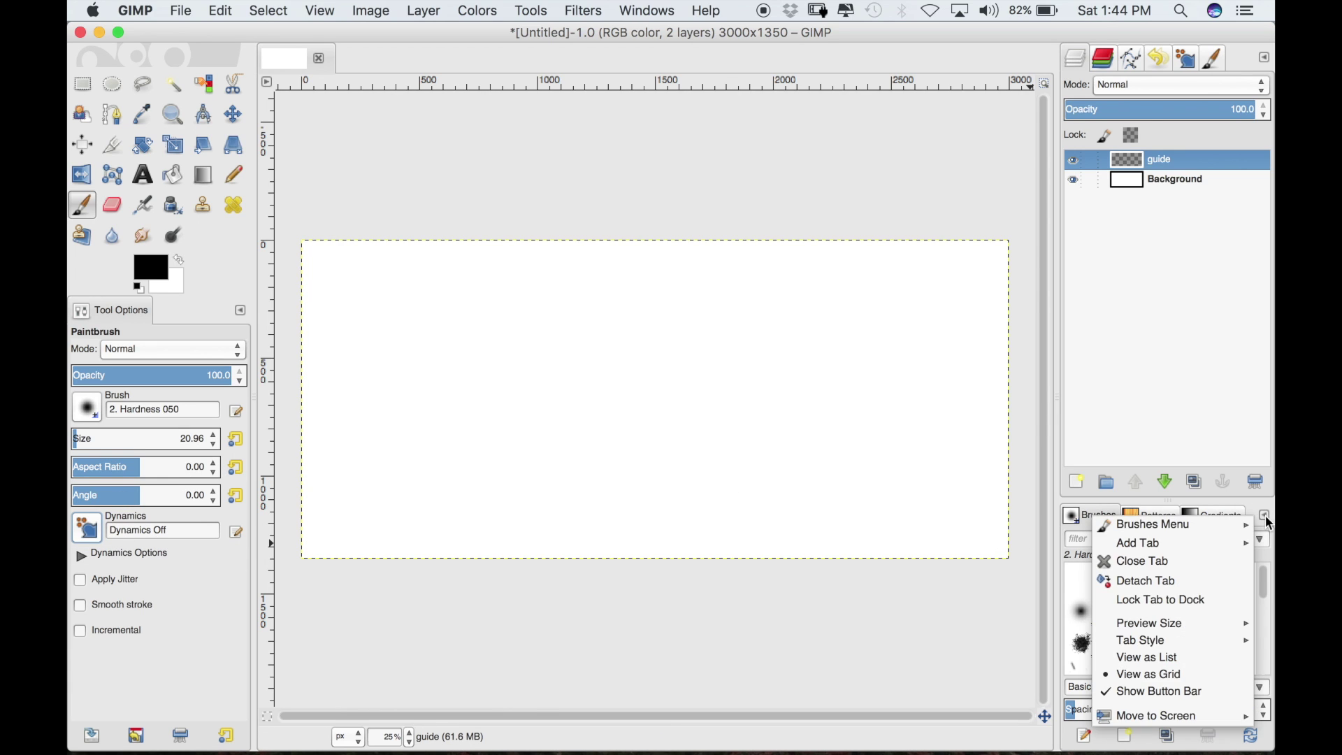
mouse_move(1166, 544)
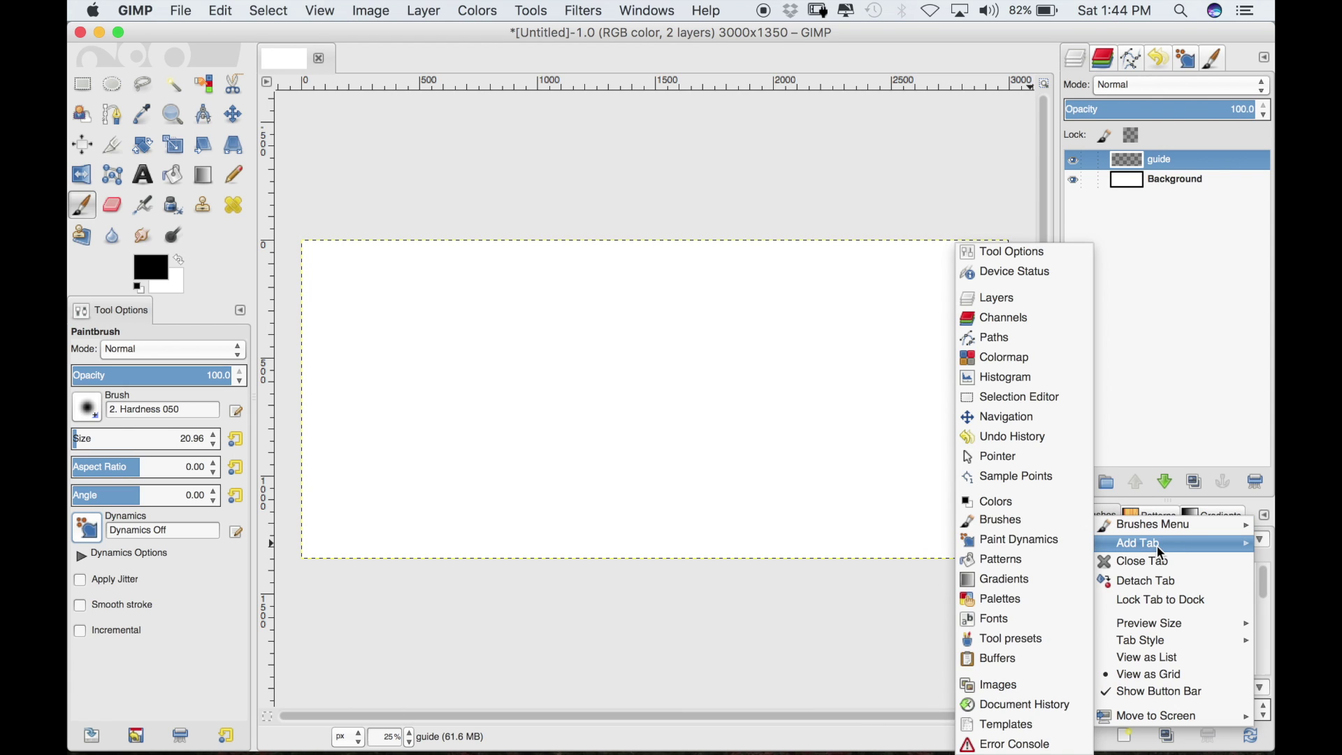
click(1020, 539)
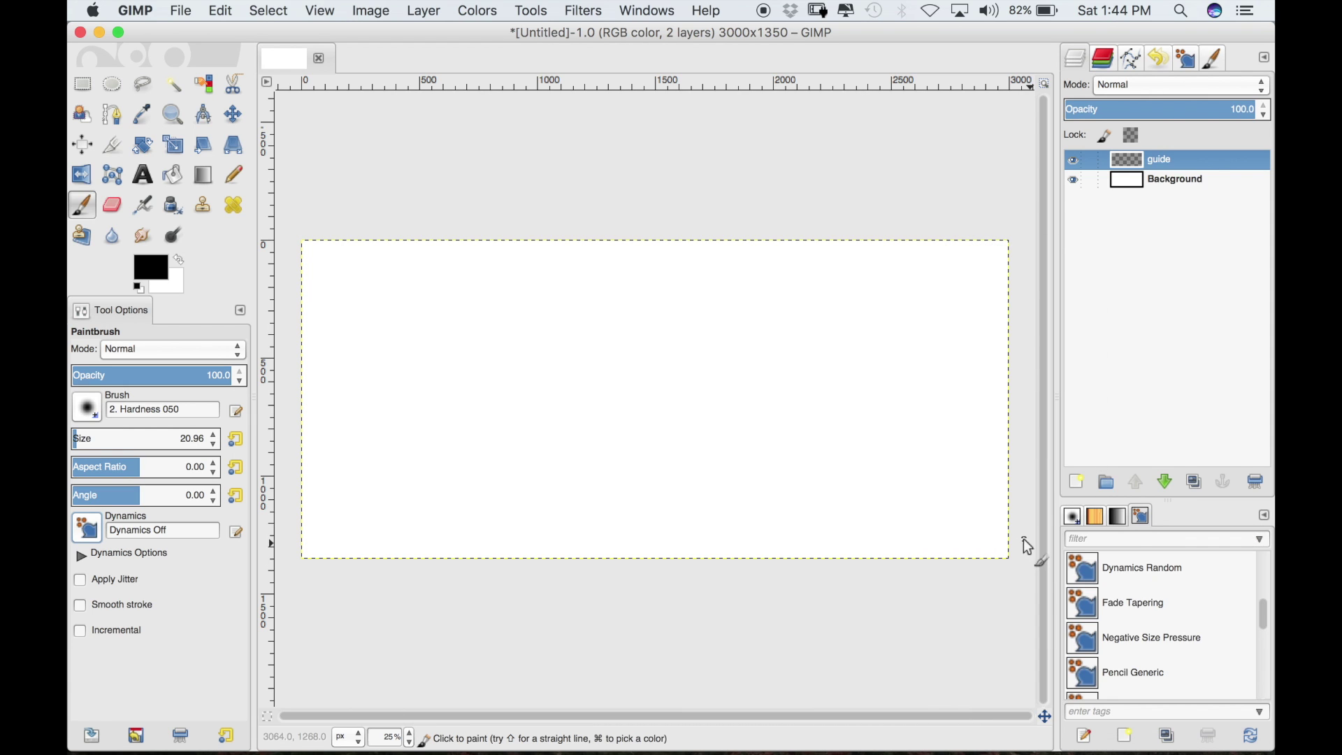
click(1073, 517)
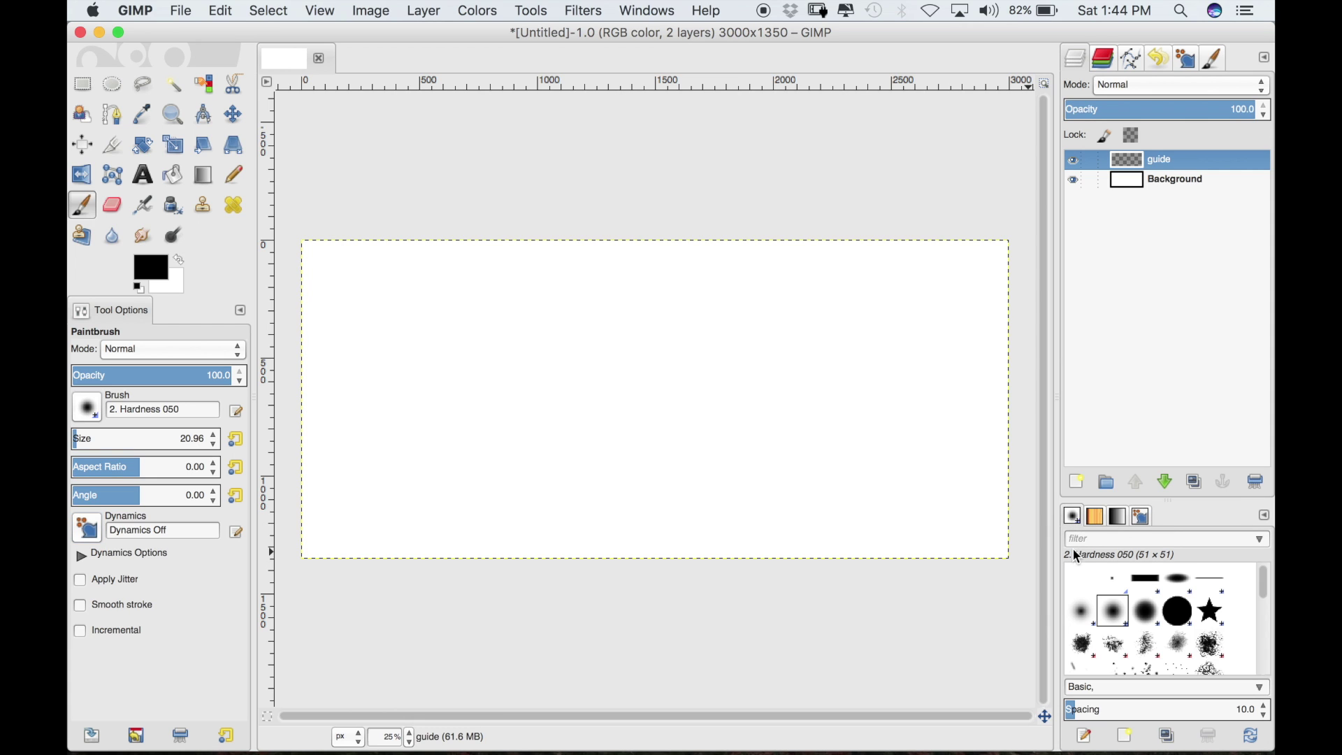
click(1140, 515)
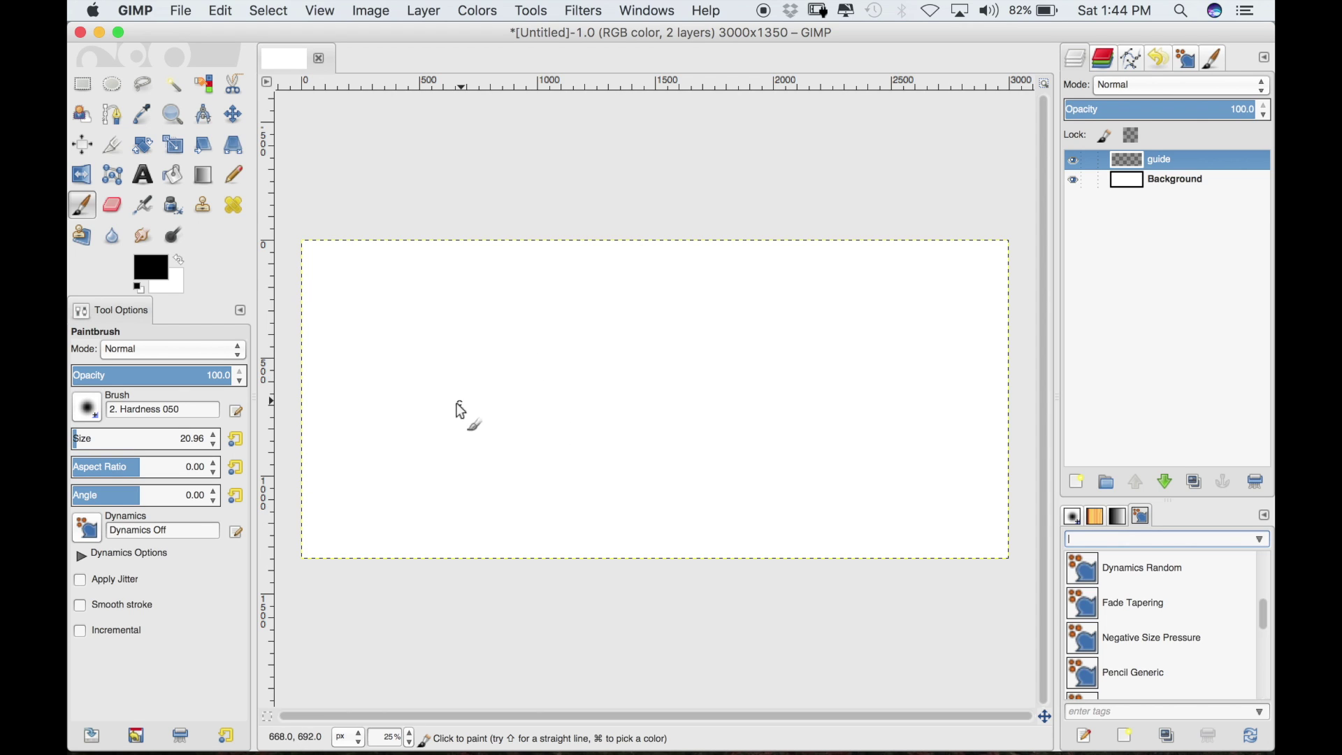
Try a closed, puffy cloud outline painted freehand in the middle of the guide layer, and undo all its strokes
mouse_move(454, 418)
mouse_down()
mouse_move(436, 389)
mouse_move(461, 361)
mouse_move(487, 378)
mouse_move(488, 358)
mouse_move(535, 354)
mouse_move(543, 322)
mouse_move(574, 318)
mouse_move(600, 351)
mouse_move(685, 310)
mouse_move(697, 359)
mouse_move(709, 352)
mouse_move(722, 373)
mouse_move(752, 369)
mouse_move(757, 383)
mouse_move(805, 359)
mouse_move(827, 407)
mouse_move(803, 433)
mouse_up()
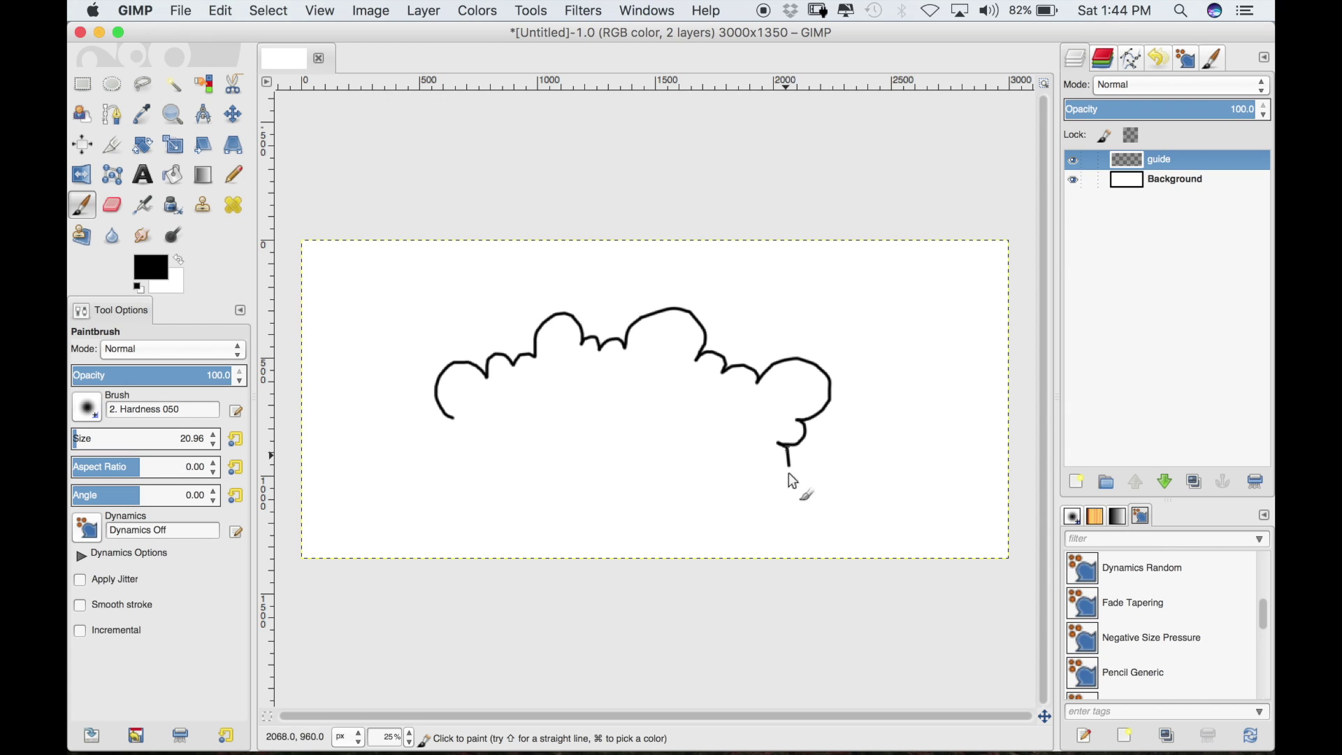
mouse_move(736, 468)
mouse_down()
mouse_move(694, 479)
mouse_move(699, 438)
mouse_move(692, 453)
mouse_move(645, 444)
mouse_move(640, 430)
mouse_move(608, 478)
mouse_move(593, 439)
mouse_move(574, 456)
mouse_move(564, 433)
mouse_move(546, 466)
mouse_move(508, 441)
mouse_move(478, 434)
mouse_up()
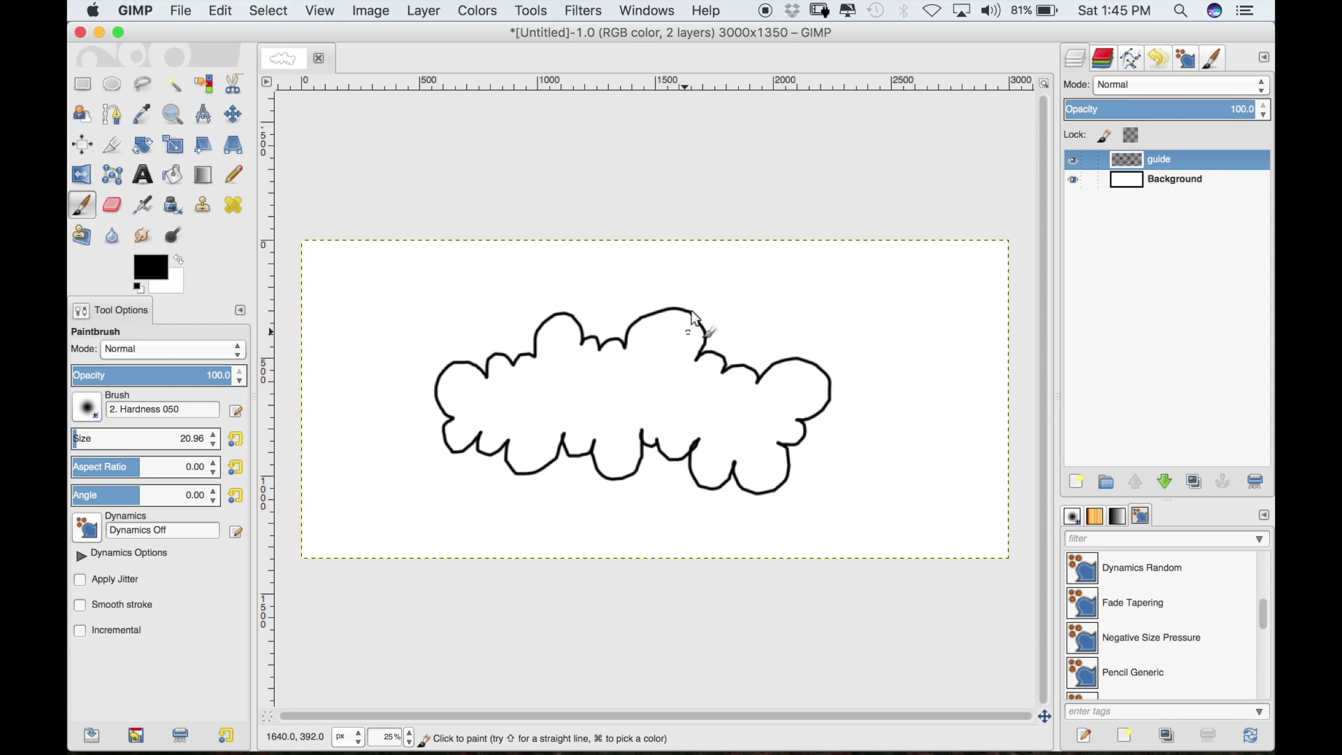
key(super+z)
key(super+z)
key(super+z)
key(super+z)
key(super+z)
key(super+z)
key(super+z)
key(super+z)
key(super+z)
key(super+z)
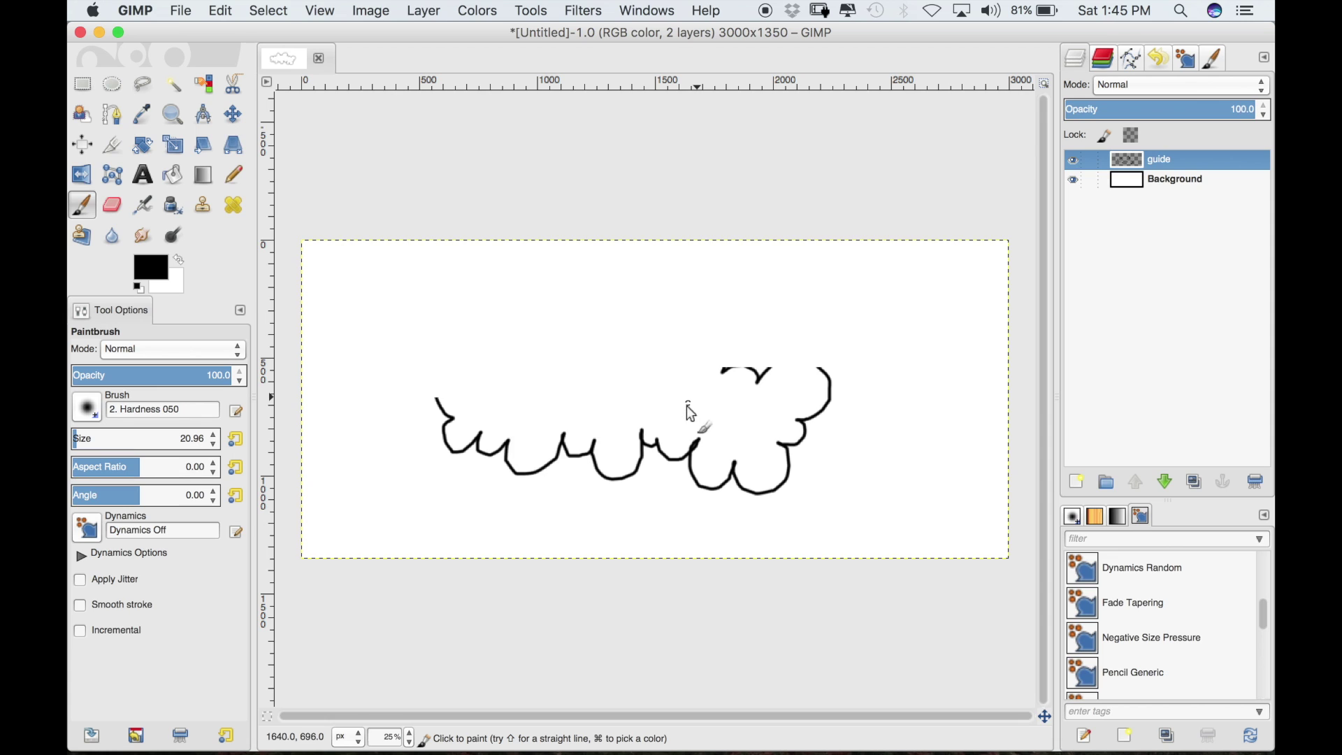
key(super+z)
key(super+z)
key(super+z)
key(super+z)
key(super+z)
key(super+z)
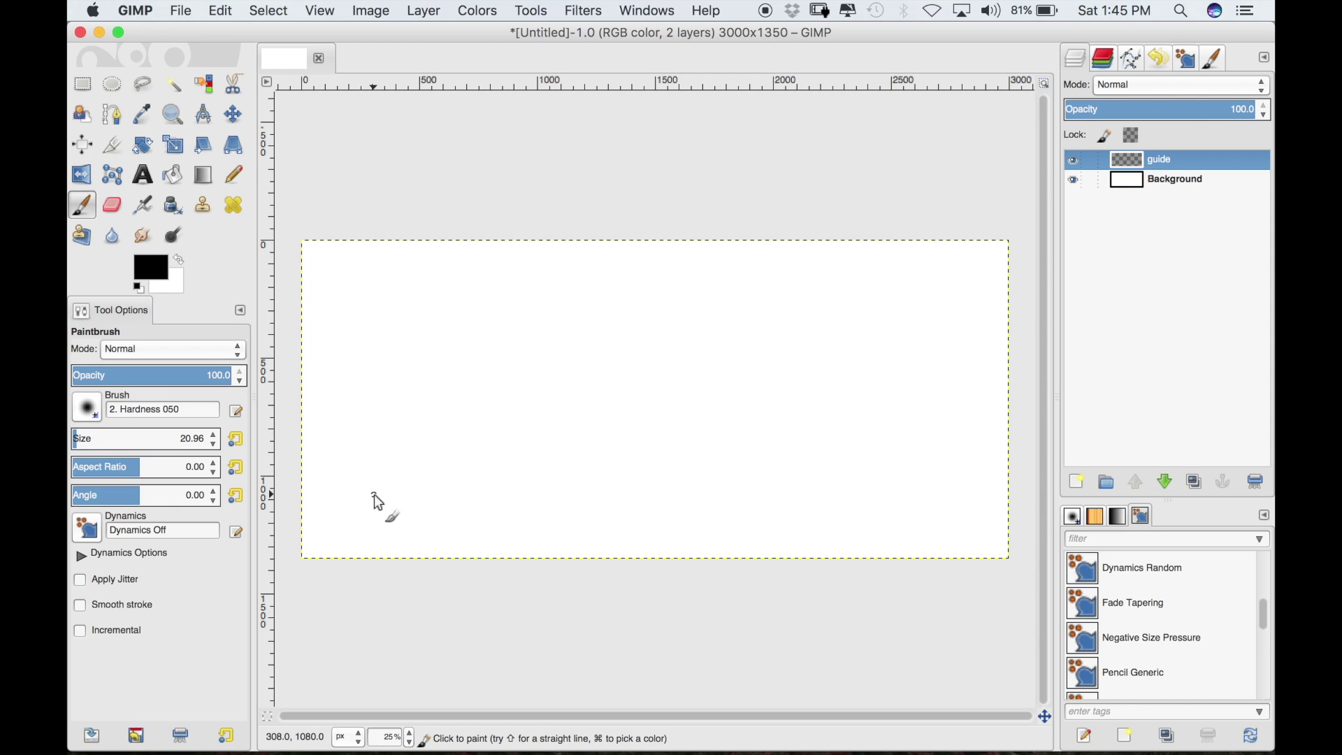
Paint a flat-bottomed cloud outline on the guide layer, with a straight base about 2380 px long and three puffy peaks, the middle one tallest
key(shift)
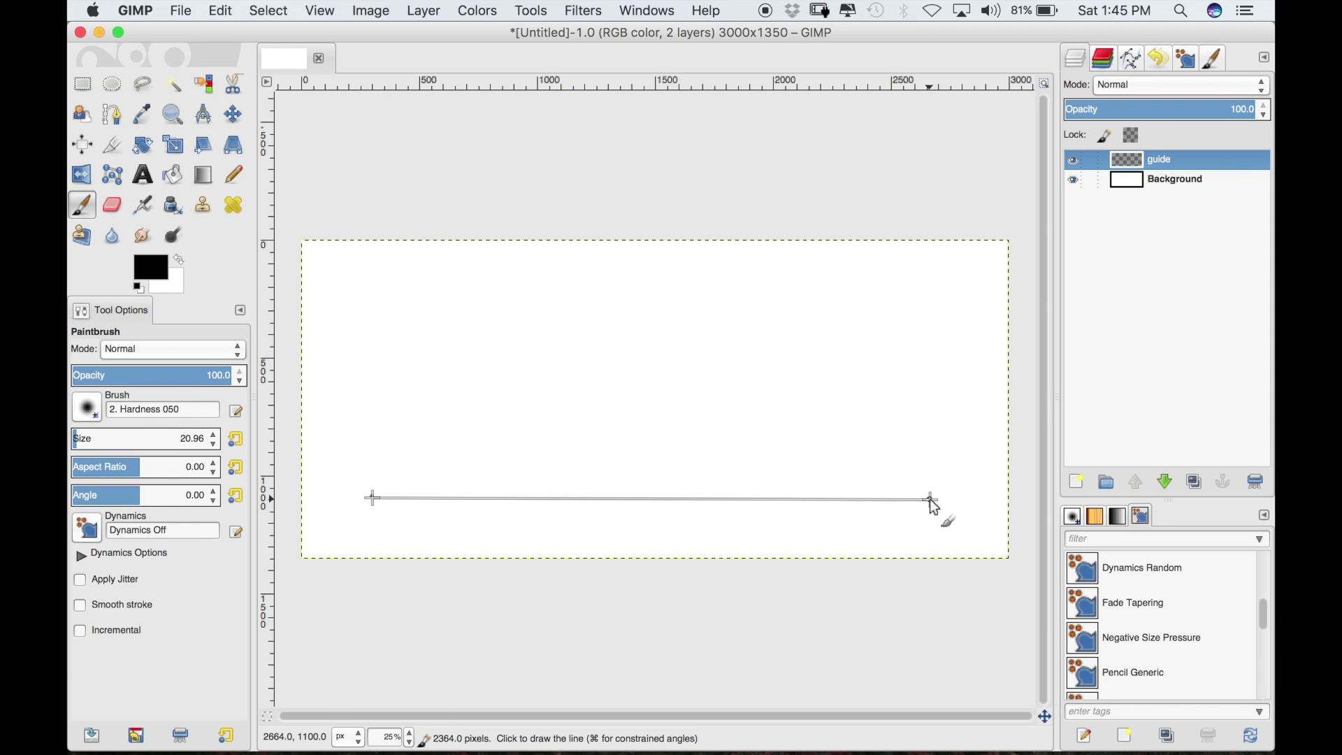
shift+click(937, 500)
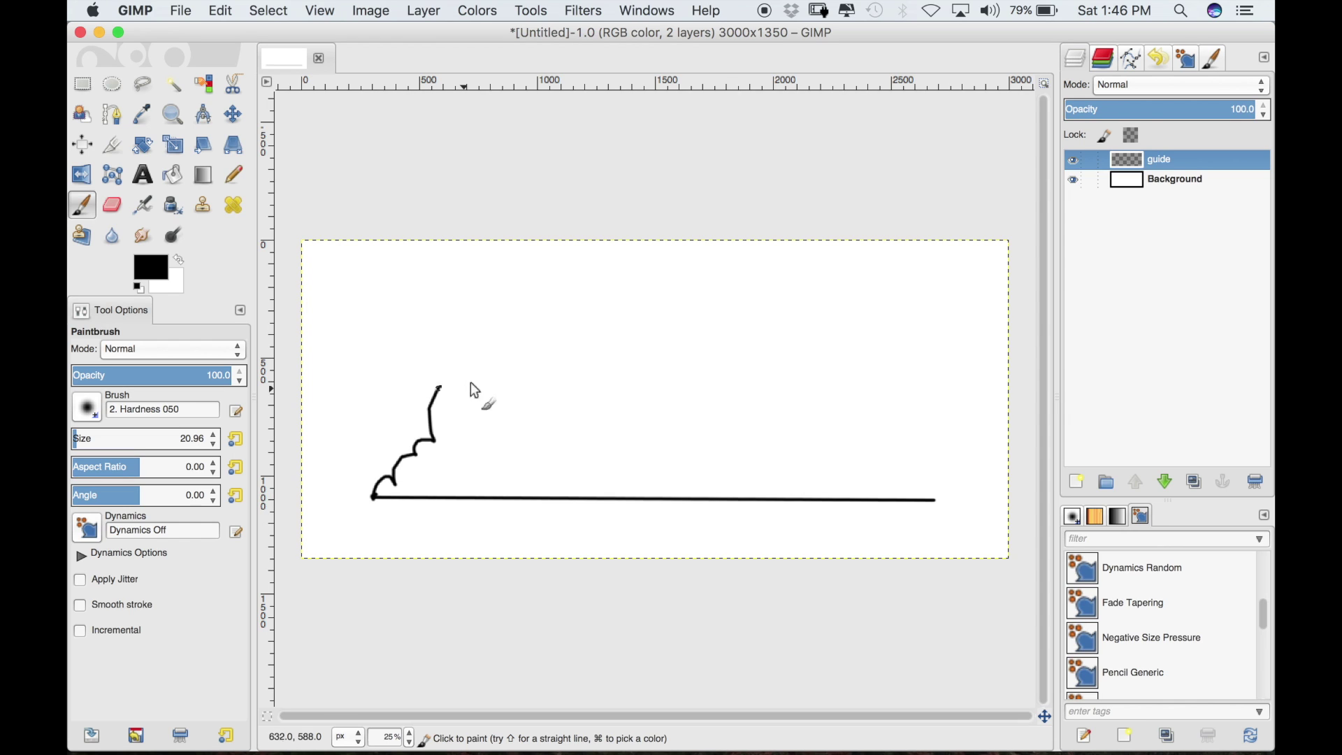
drag(508, 358, 515, 412)
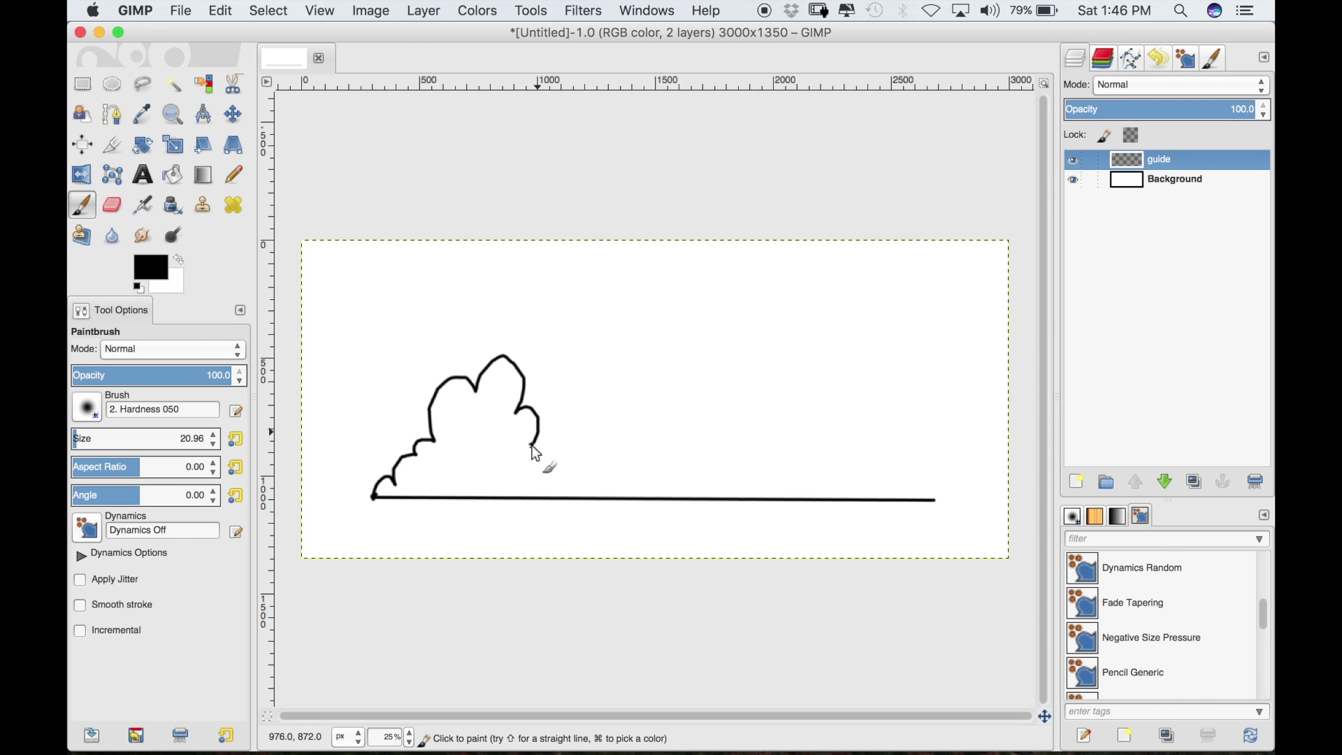
drag(617, 449, 623, 434)
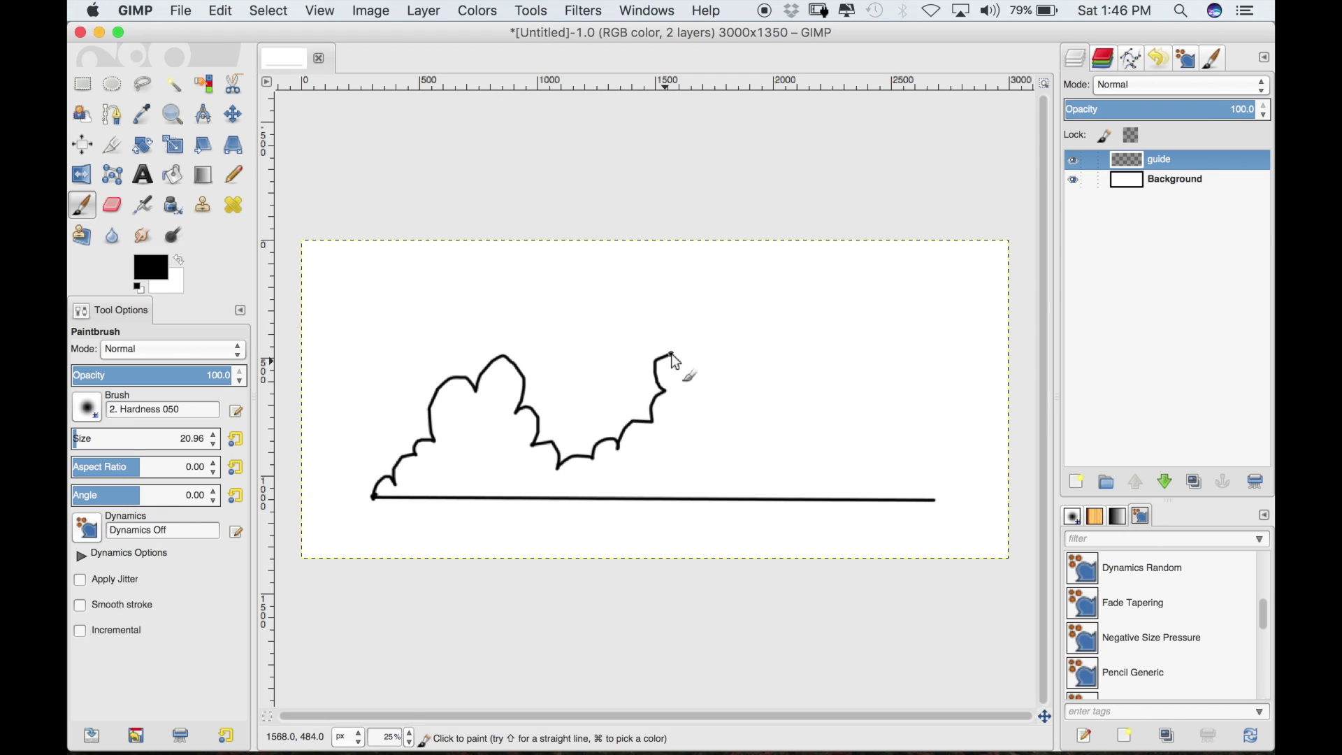
mouse_move(708, 273)
mouse_down()
mouse_move(741, 255)
mouse_move(749, 292)
mouse_up()
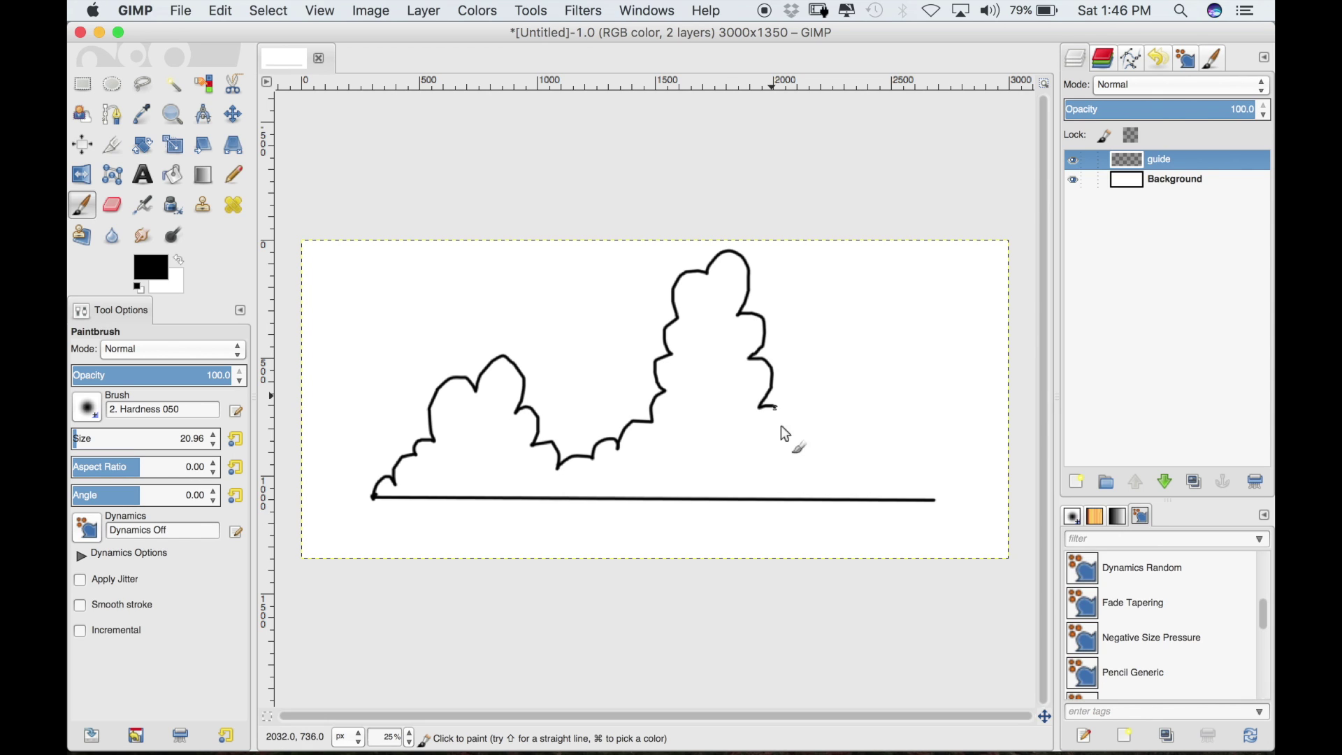
drag(781, 459, 811, 443)
drag(897, 381, 921, 415)
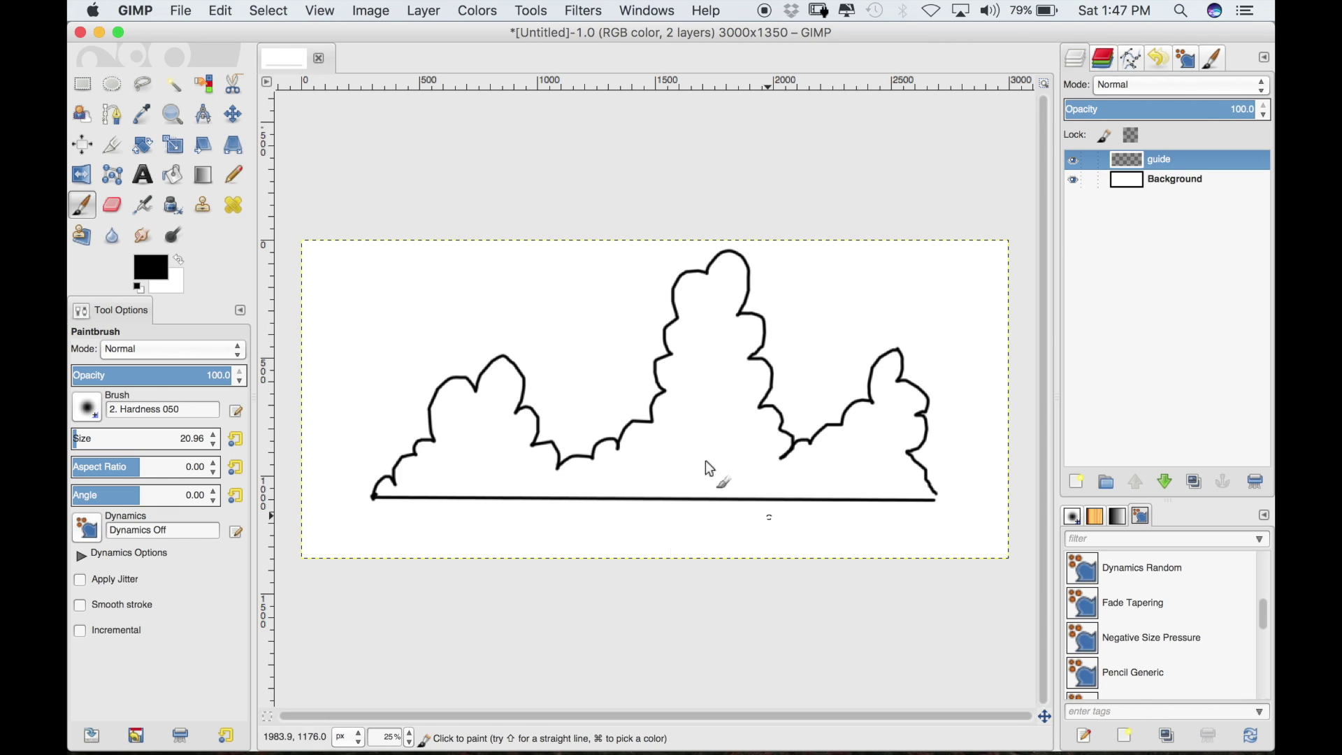
drag(934, 489, 936, 501)
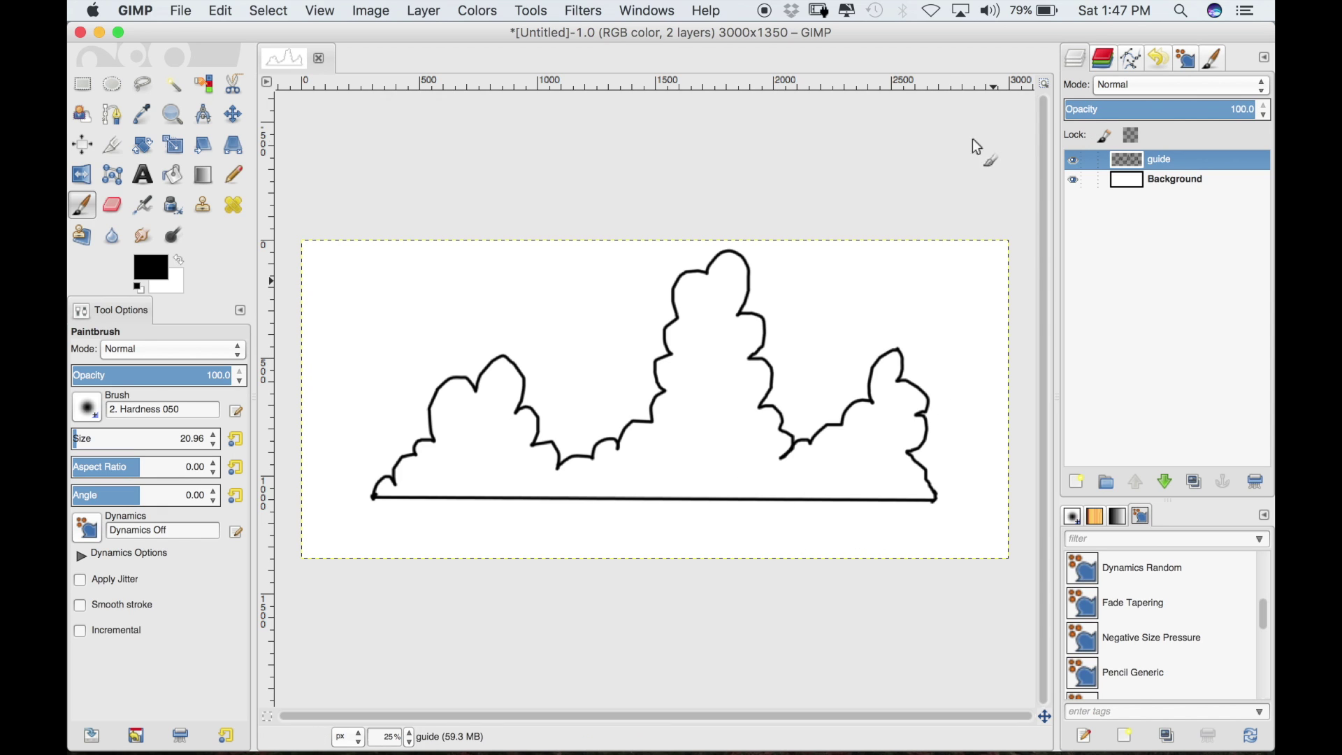
Move the active guide layer about 40 px left and 70 px down to center the cloud outline on the canvas
click(233, 114)
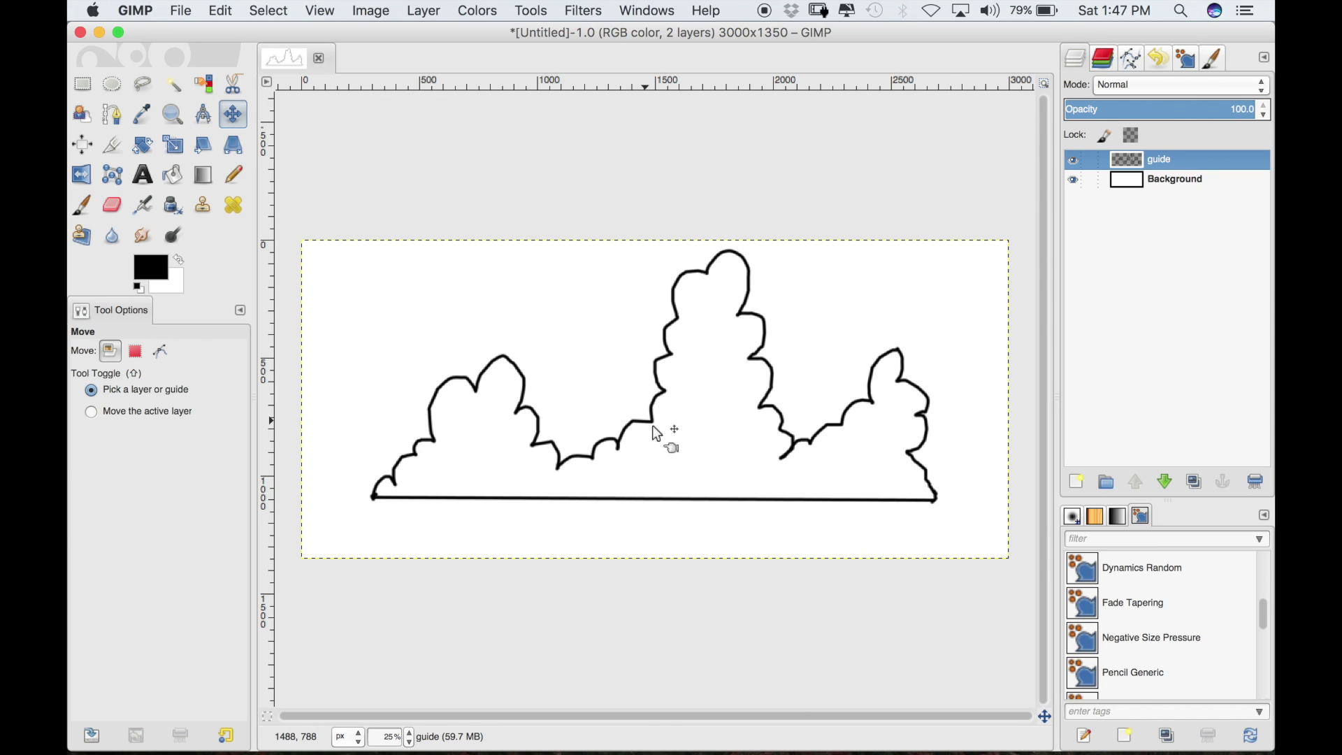
click(126, 413)
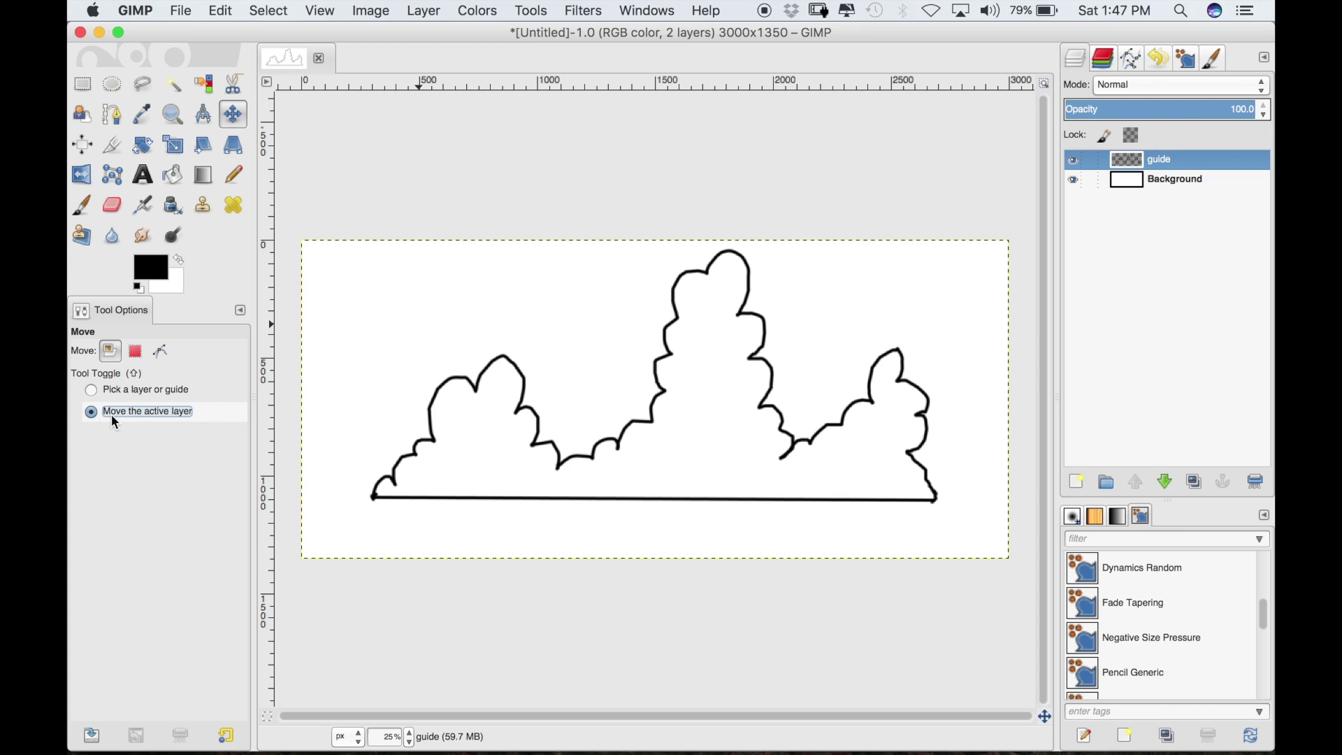
drag(649, 419, 629, 432)
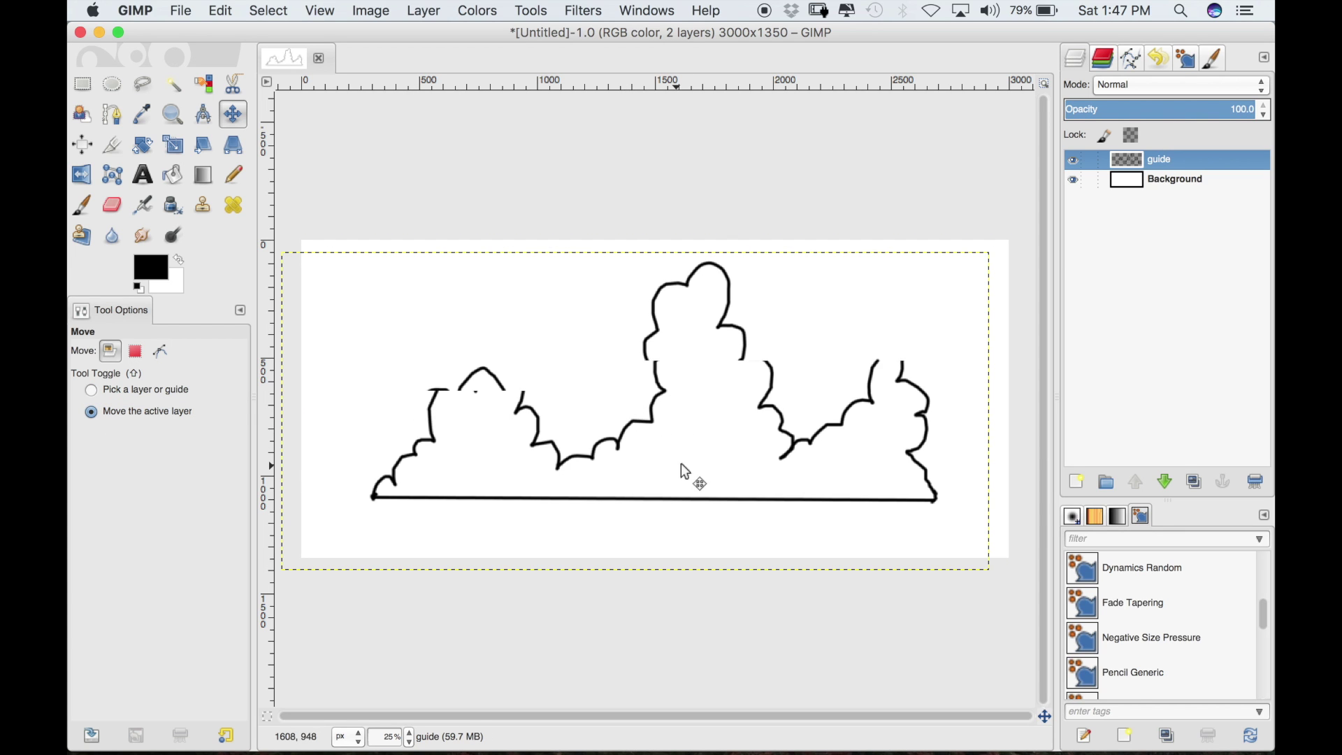
drag(673, 481, 668, 483)
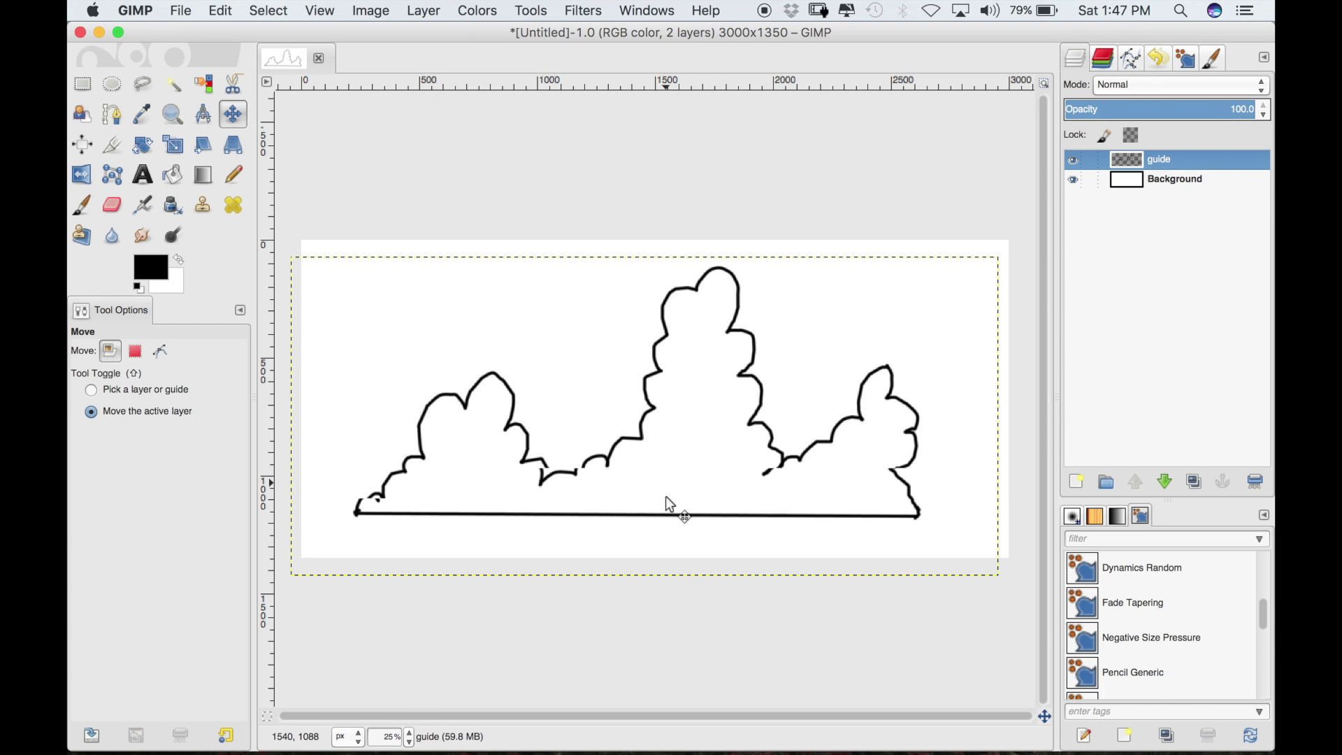
Fill the Background layer with a vertical linear FG to BG gradient, black to white, from above the canvas to below it
click(1184, 179)
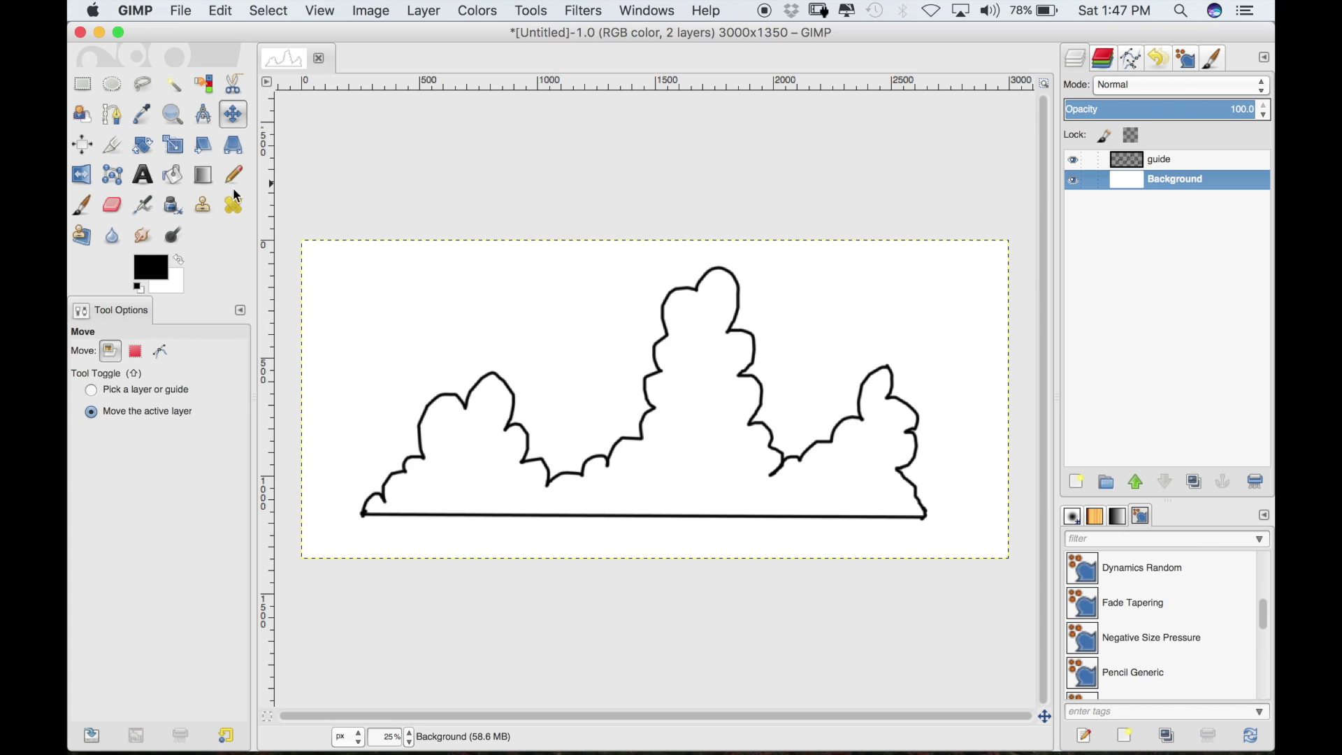
click(199, 180)
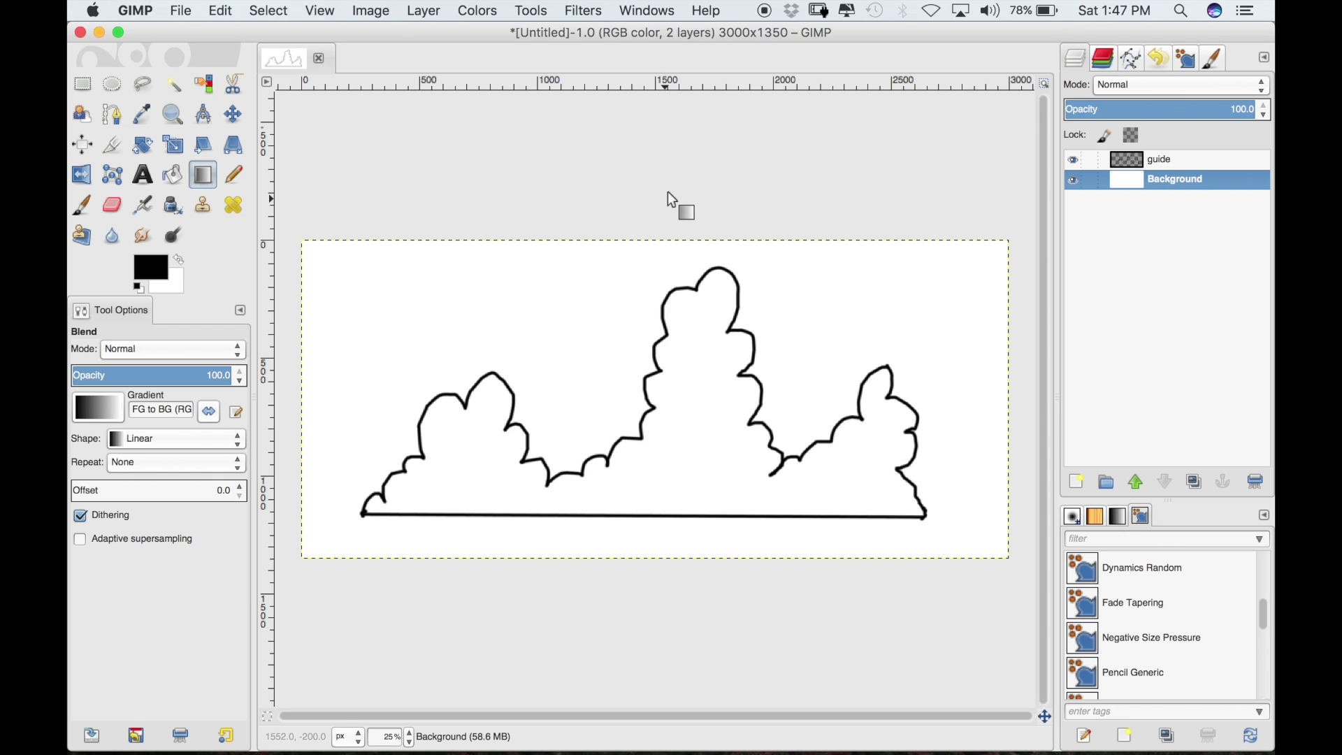
drag(669, 201, 682, 701)
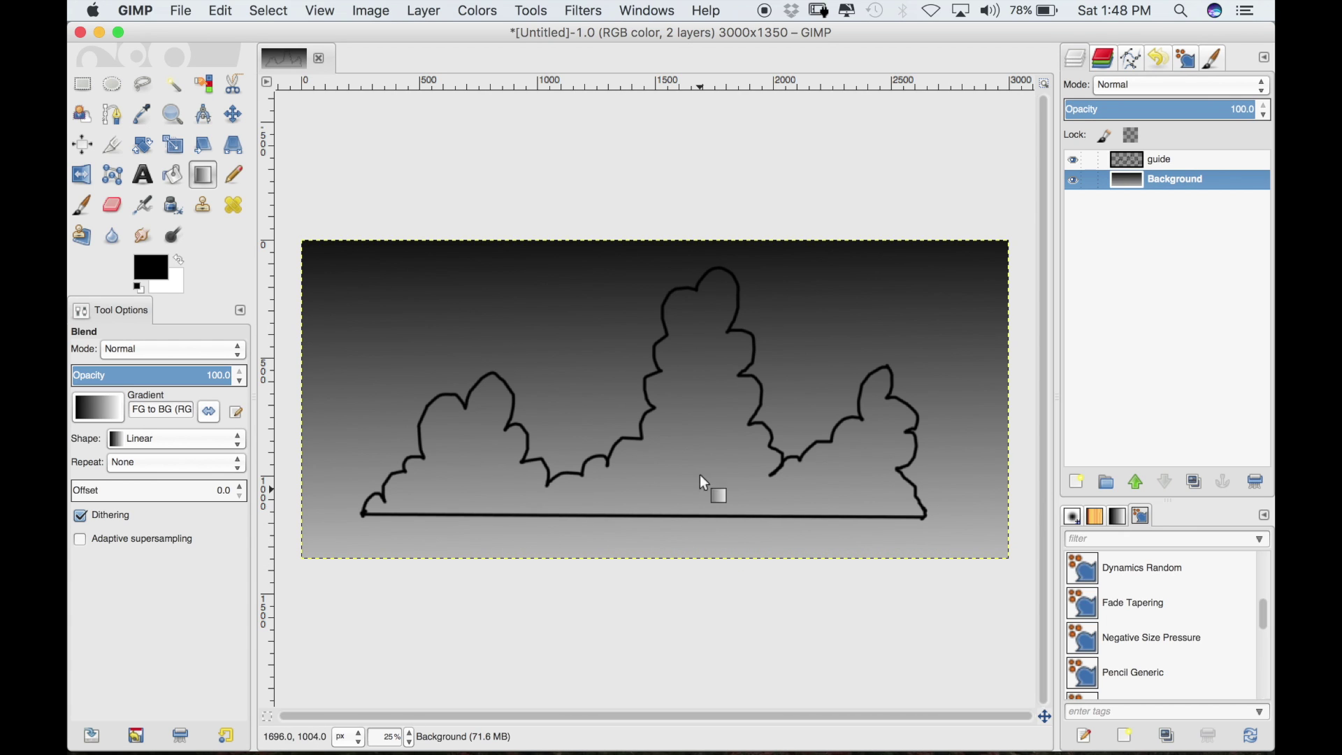
Create a 3000 × 1350 px transparent layer named cloud and keep it between the guide and Background layers
click(1079, 482)
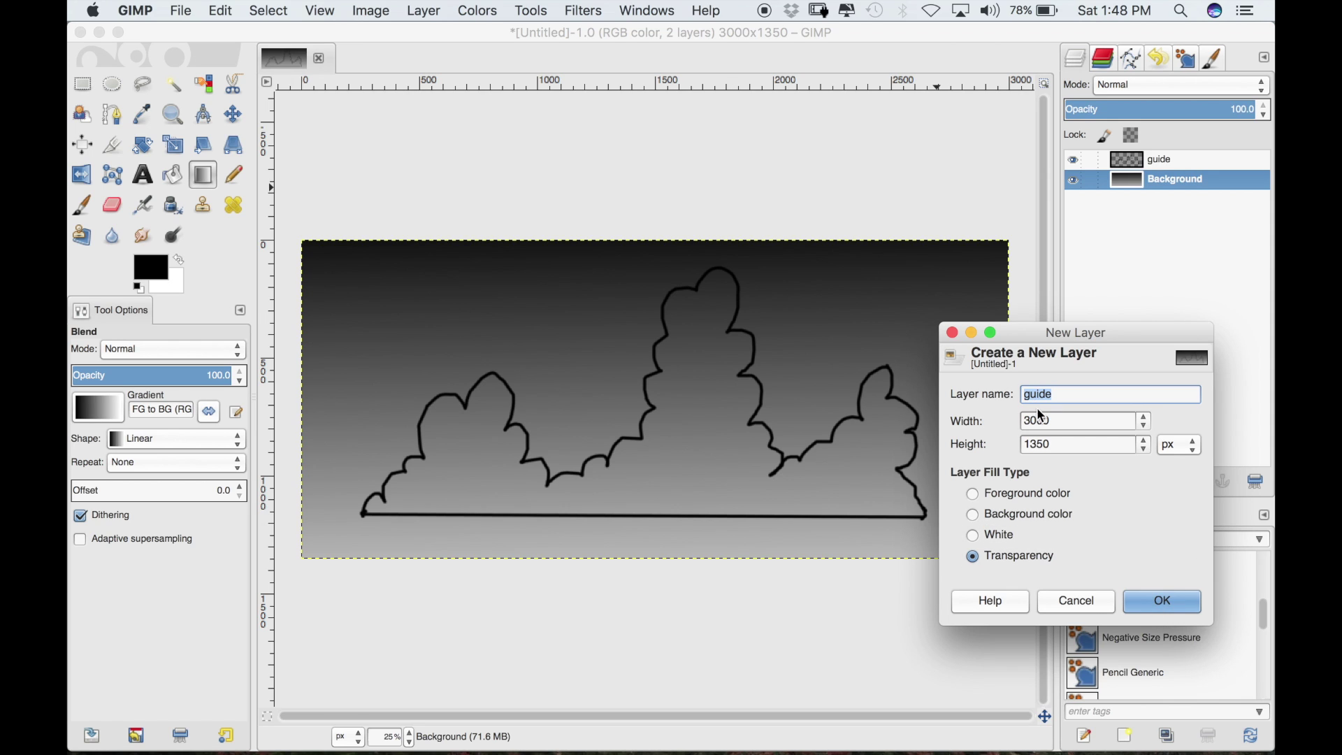
text(cloud)
click(1154, 601)
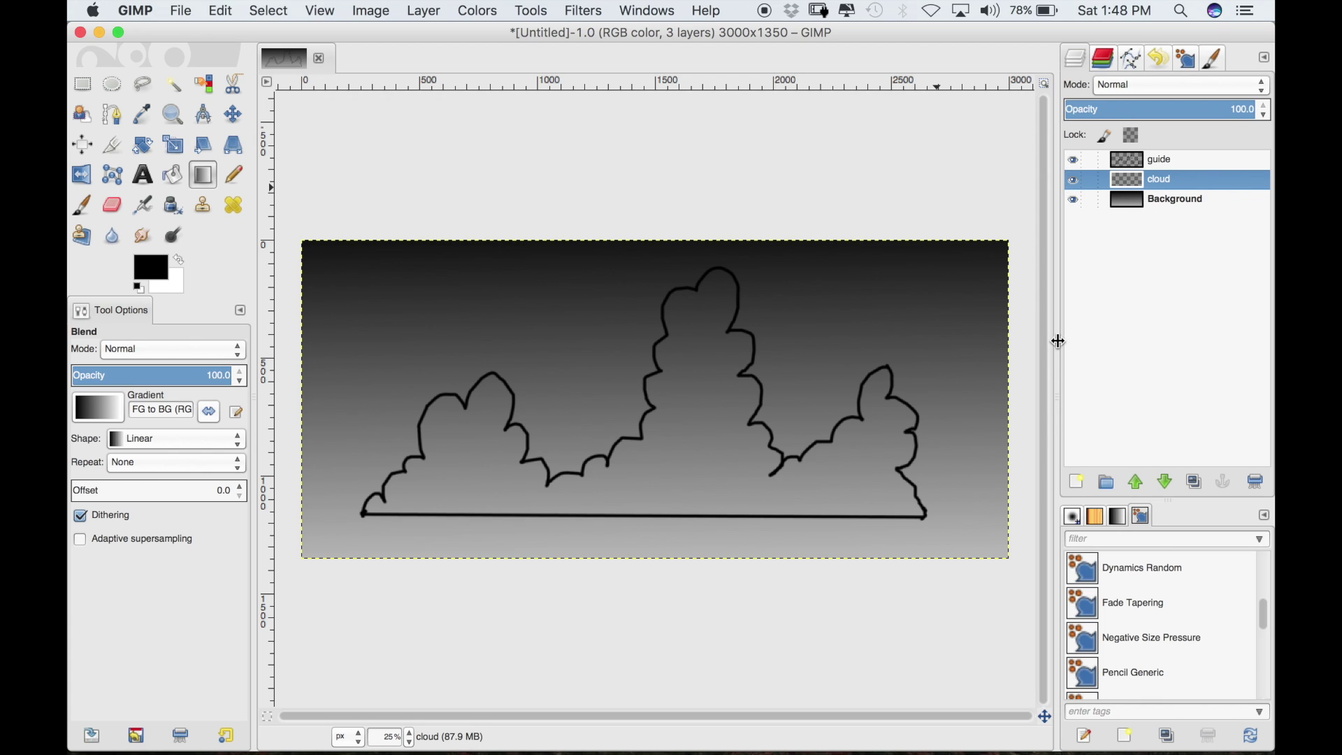
click(1135, 480)
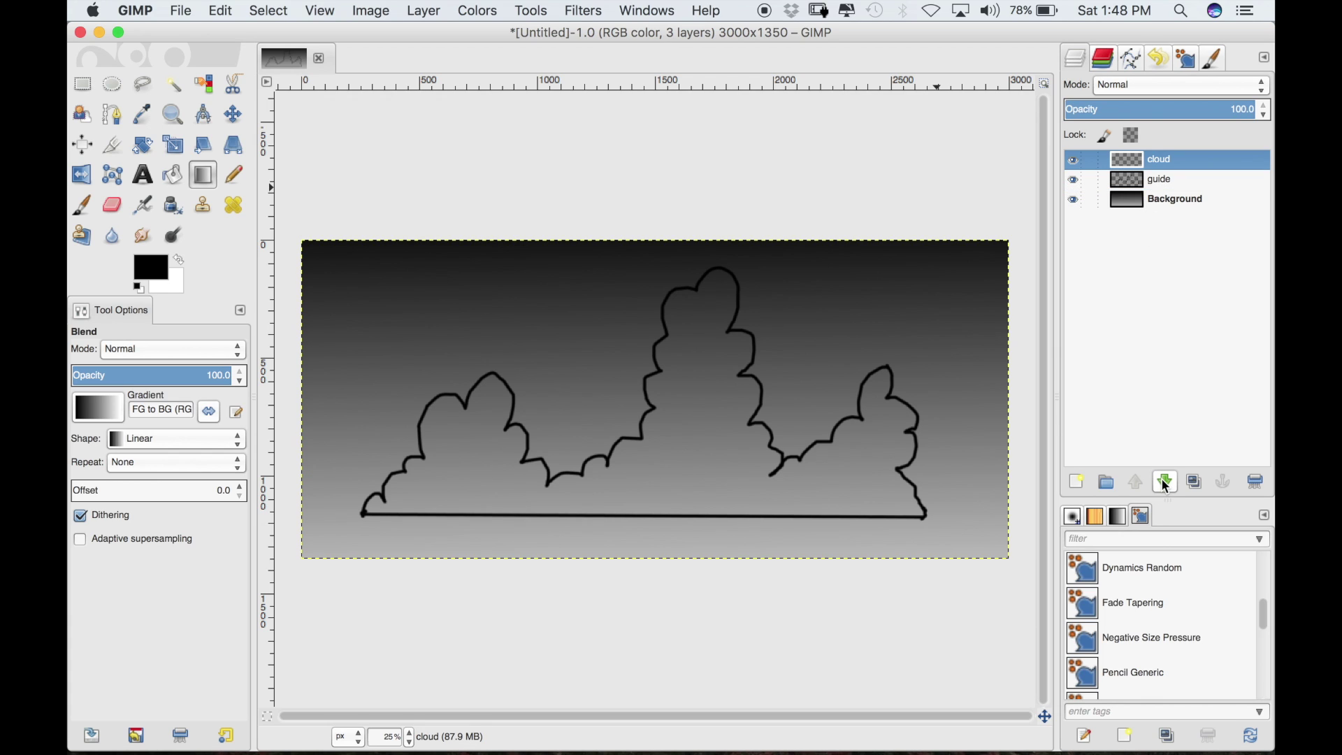
click(1163, 481)
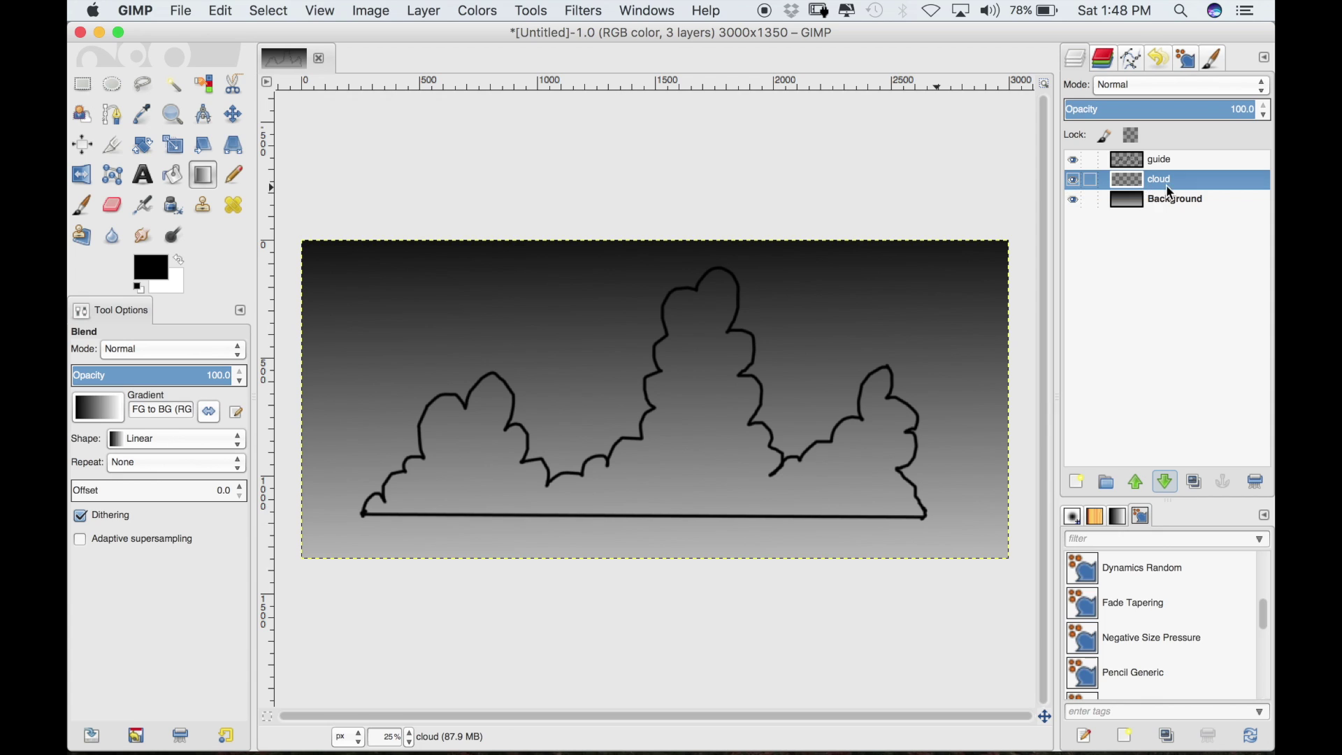
Swap the foreground color to white and set up the Paintbrush with the Pencil Shader dynamics and a larger size
click(181, 261)
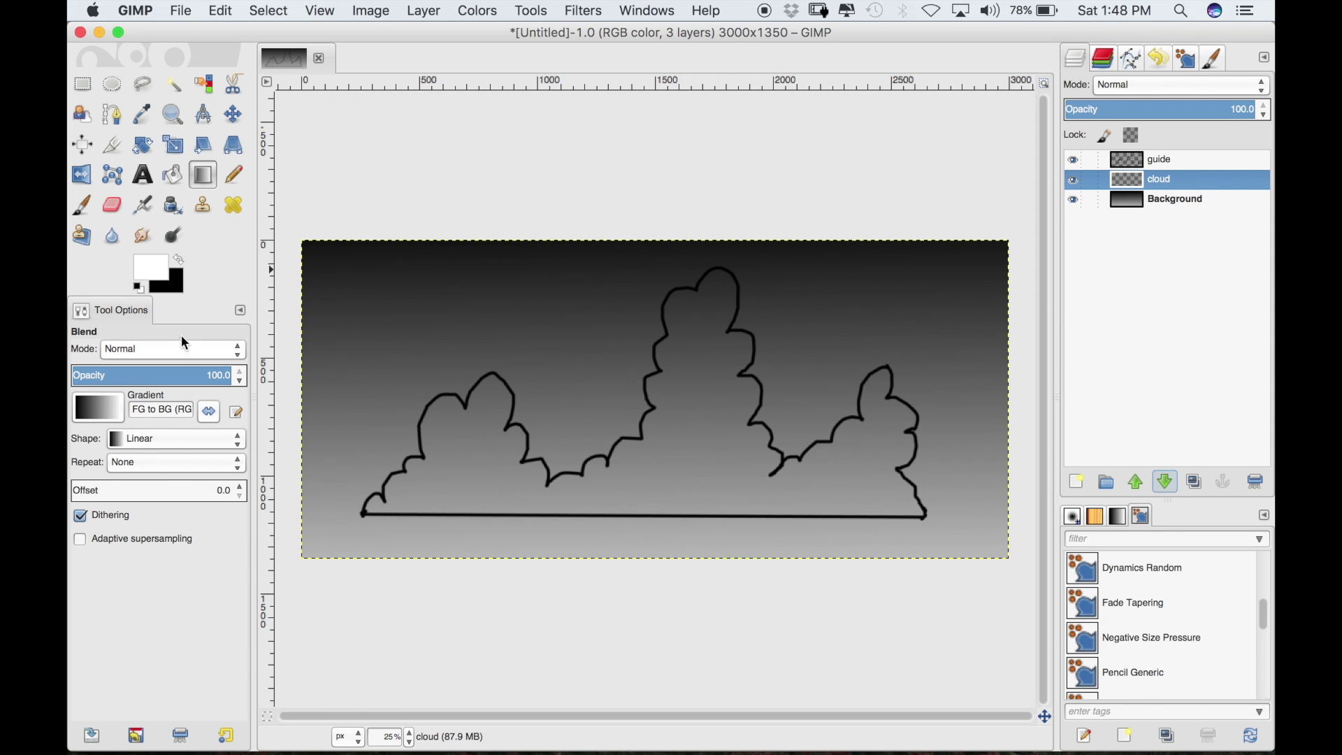
click(82, 205)
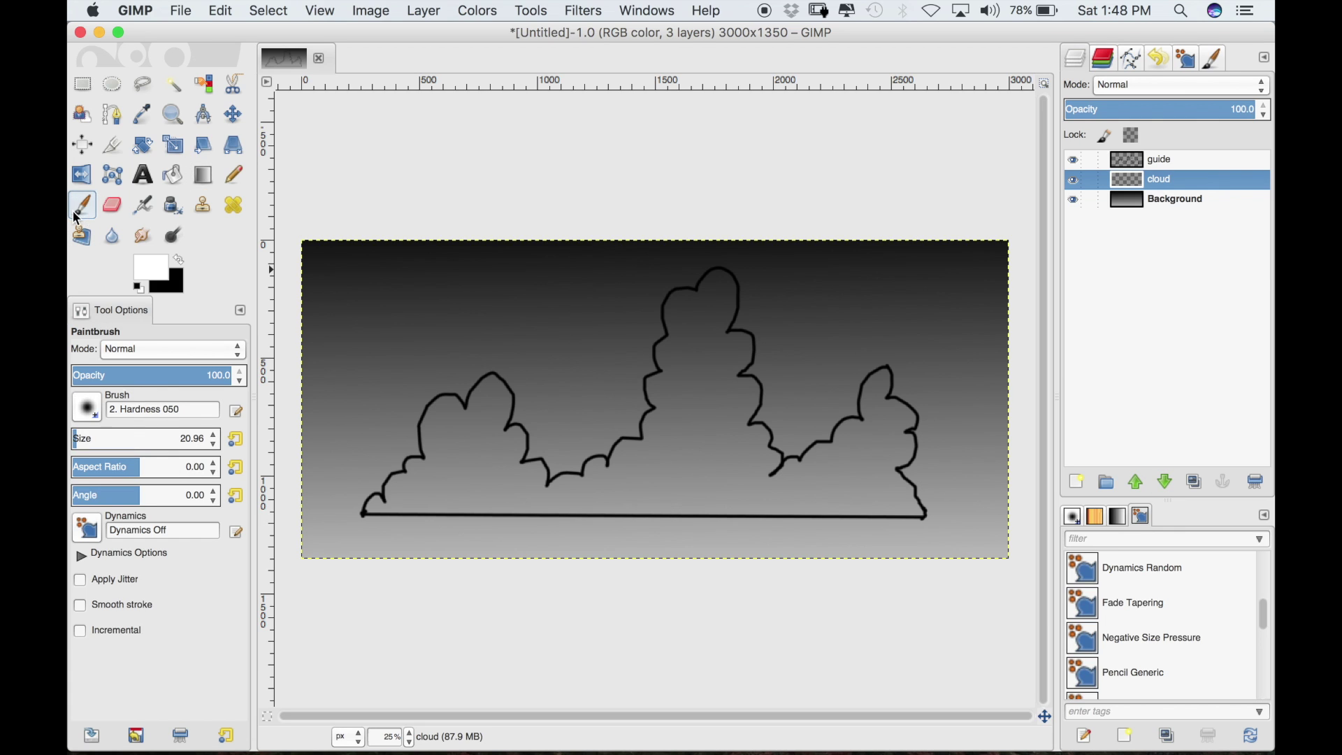
drag(83, 433, 101, 434)
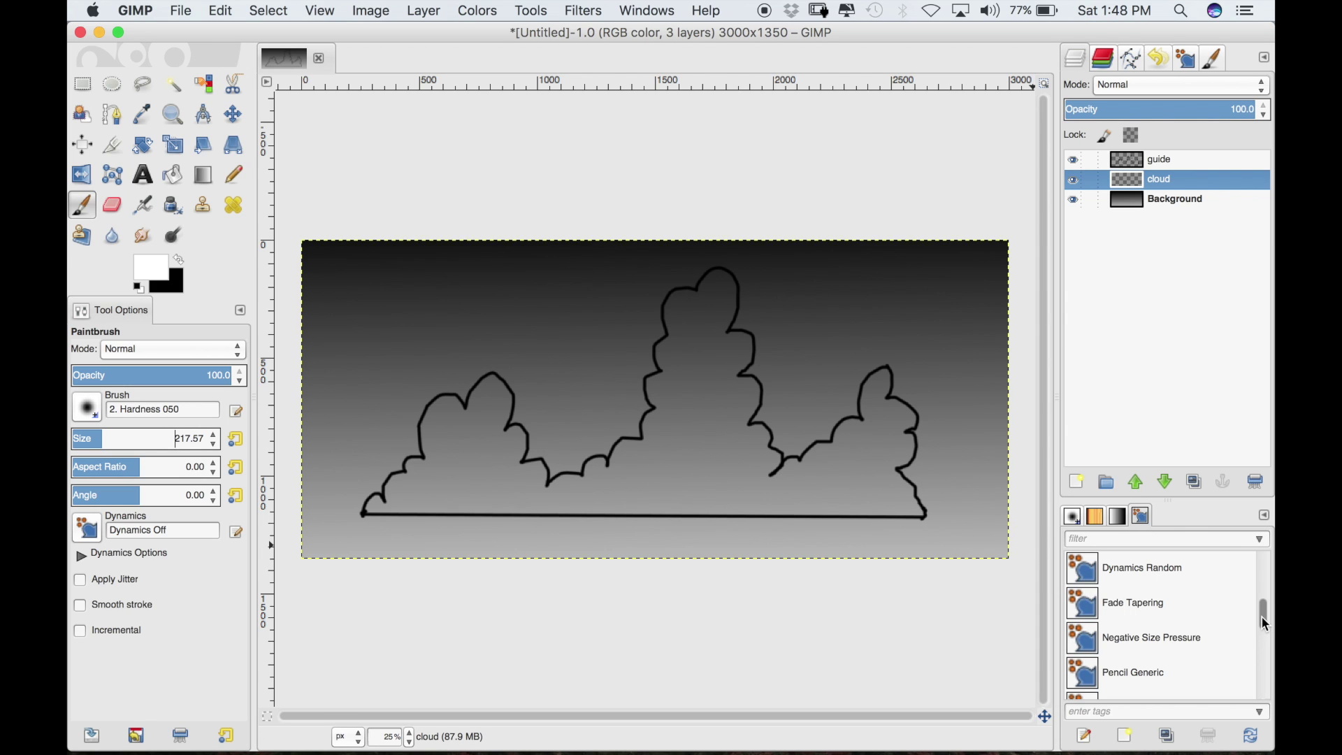
drag(1262, 616, 1268, 640)
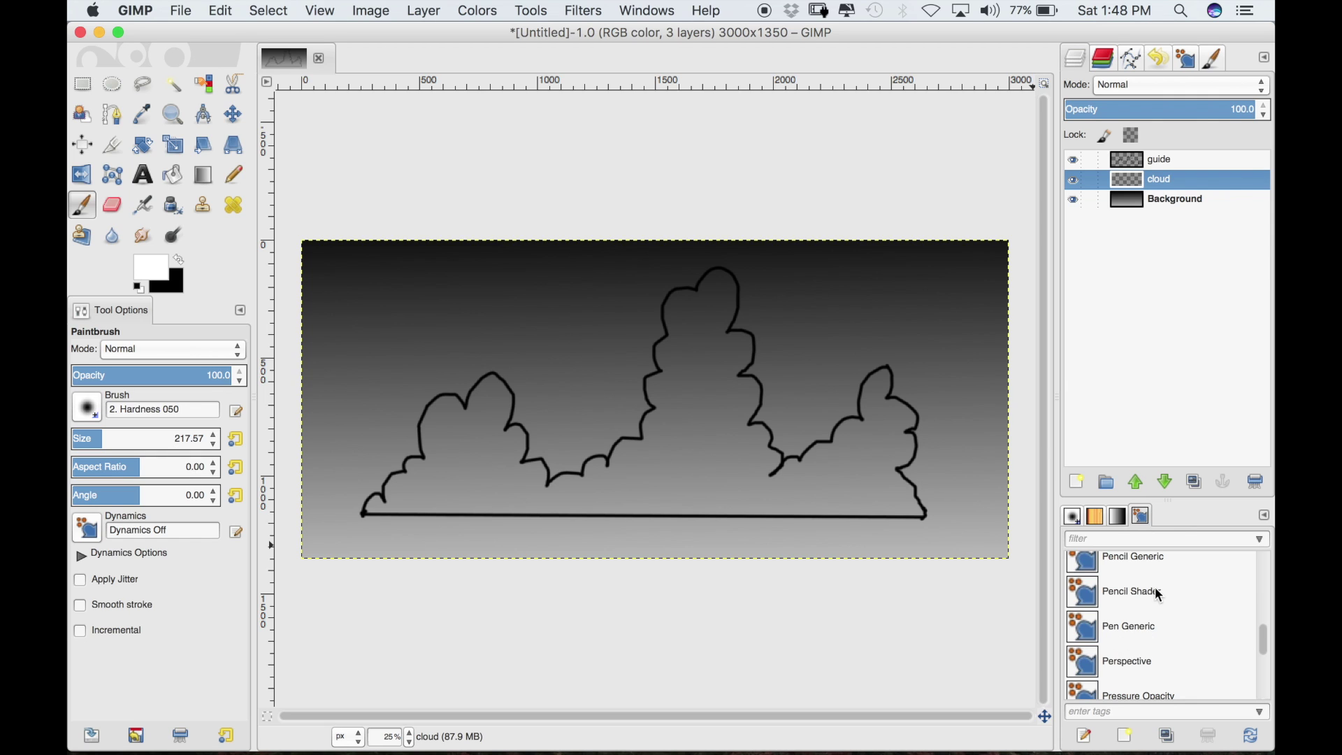
click(1134, 594)
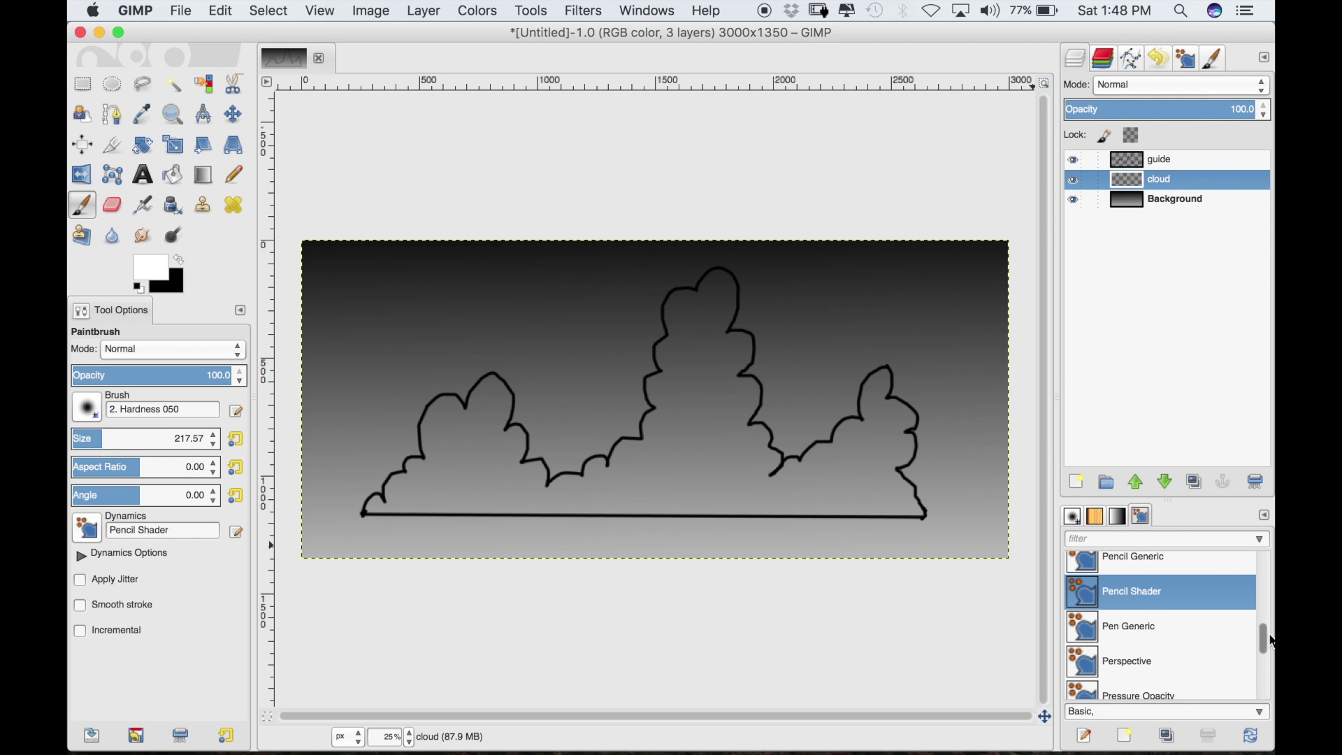
mouse_move(1267, 649)
mouse_down()
mouse_move(1264, 619)
mouse_move(1267, 654)
mouse_move(1268, 640)
mouse_up()
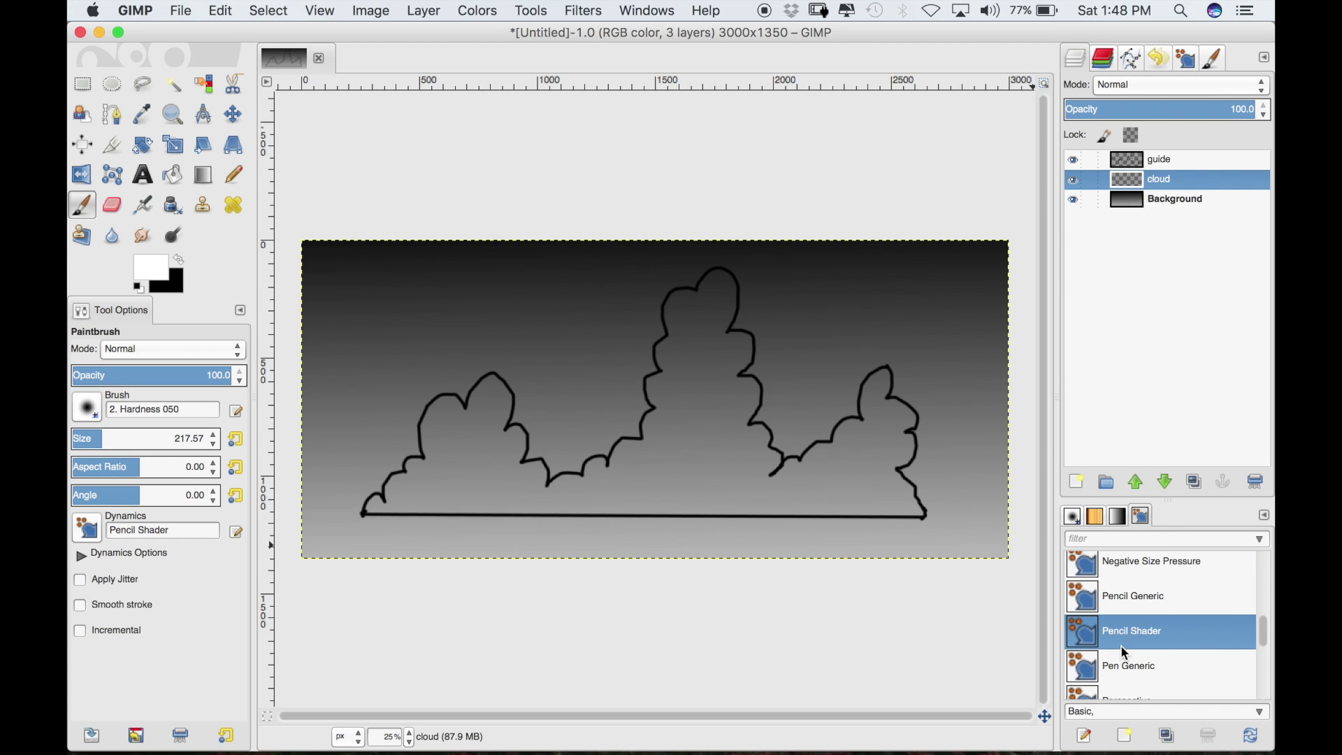
With the Texture Hose 03 brush at size 168.66, paint along the inside of the outline from the right peak up the middle peak
click(1074, 516)
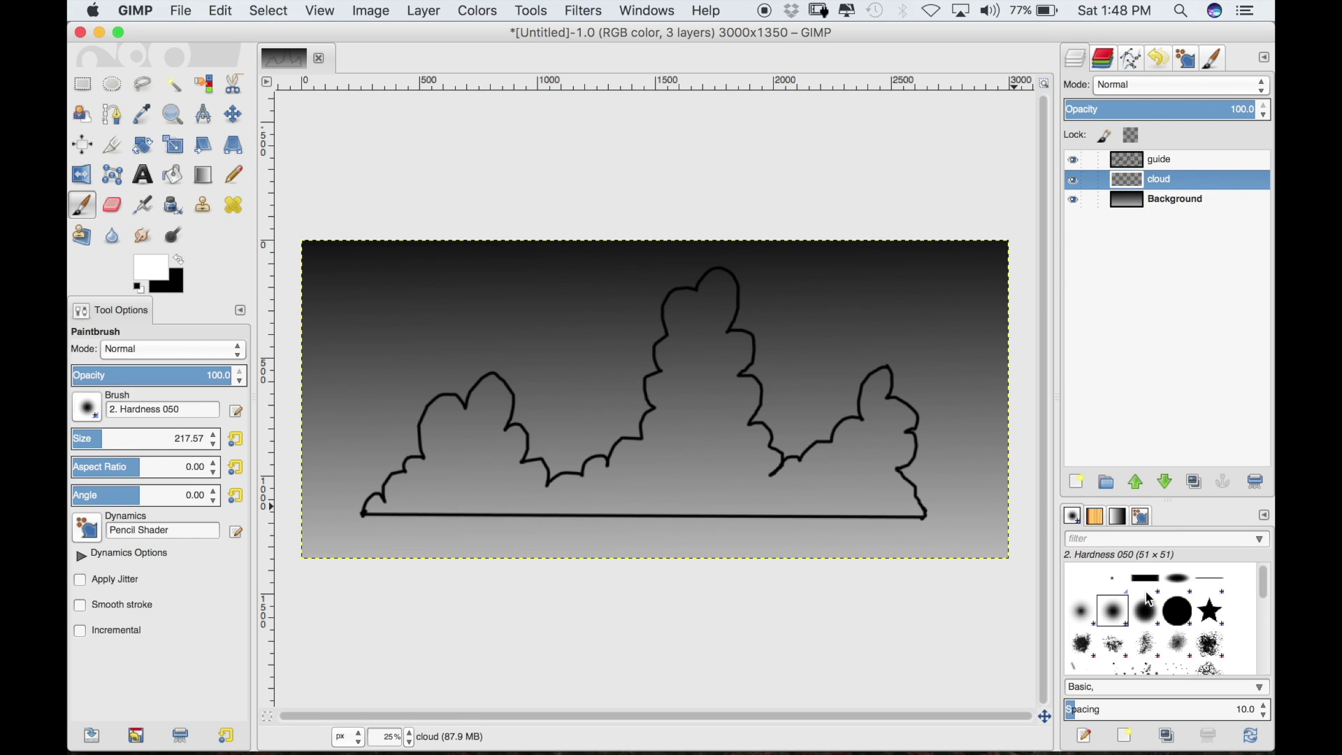
mouse_move(1265, 606)
mouse_down()
mouse_move(1261, 595)
mouse_move(1252, 657)
mouse_up()
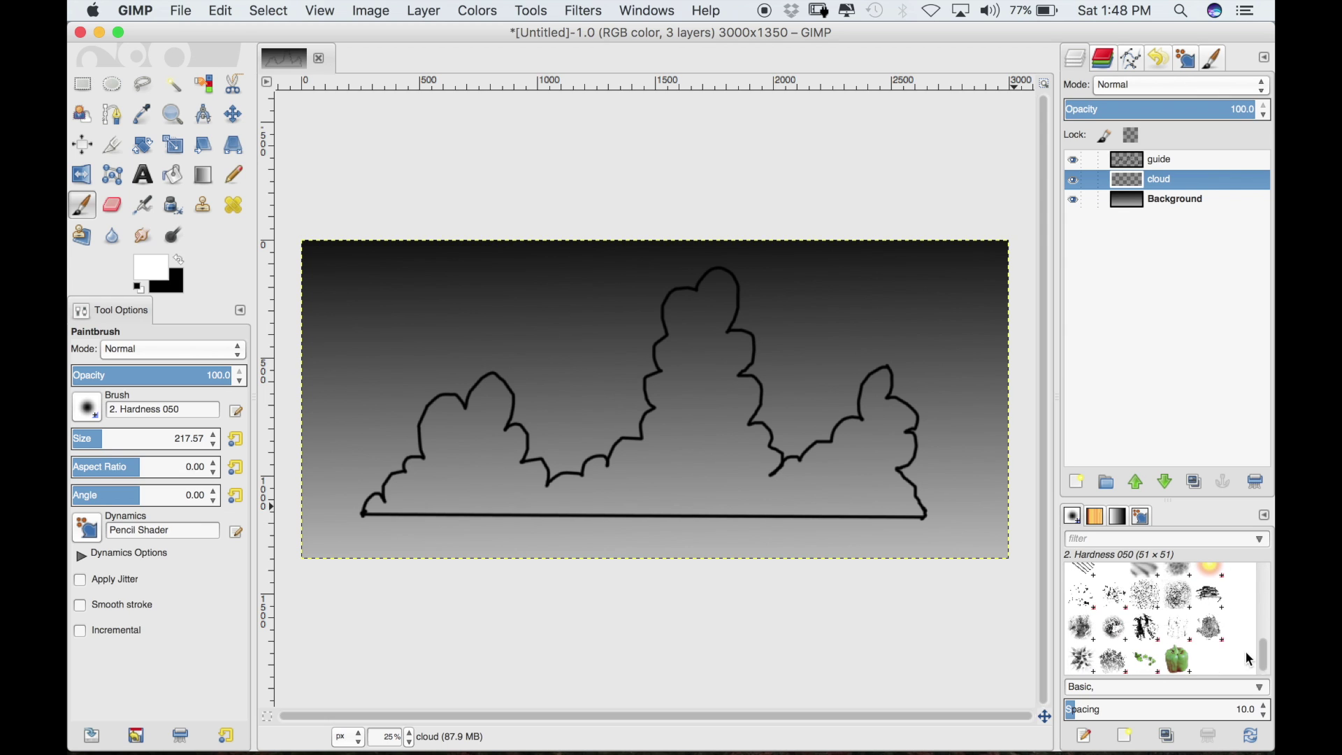
click(1214, 630)
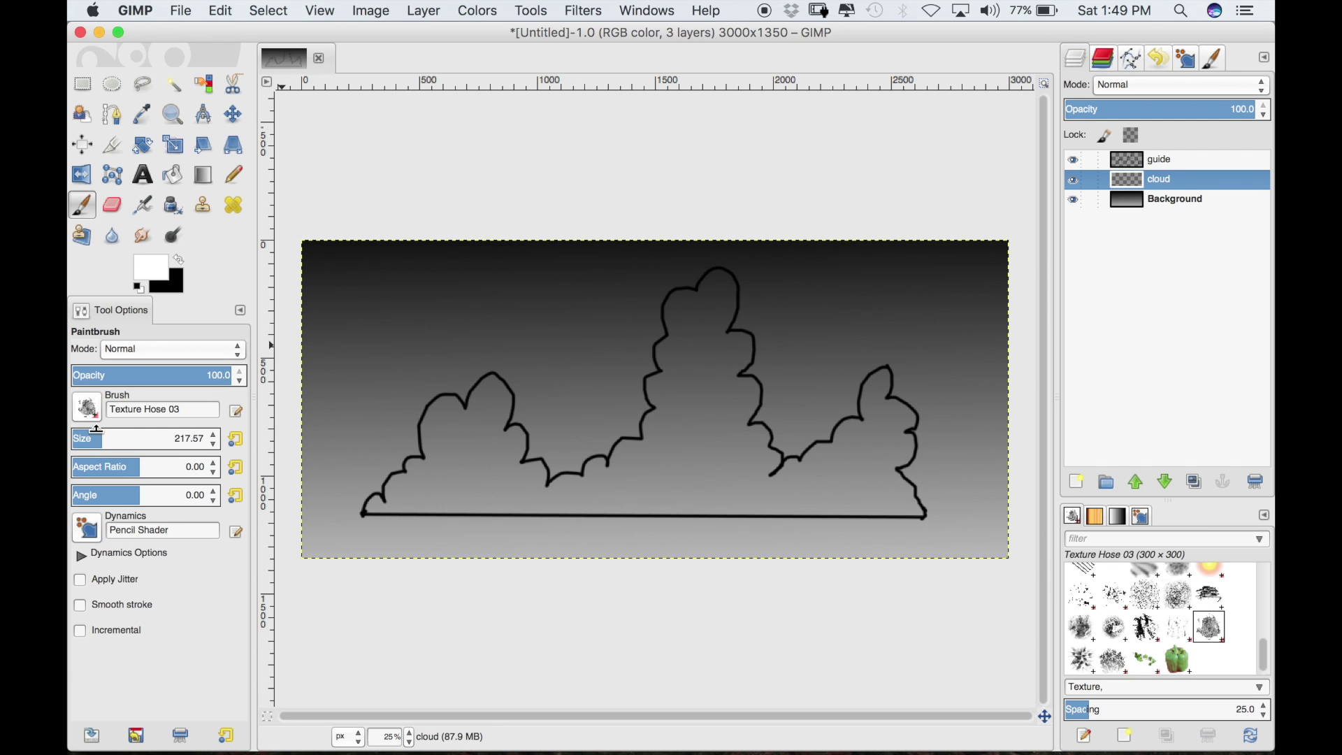
drag(99, 432, 90, 433)
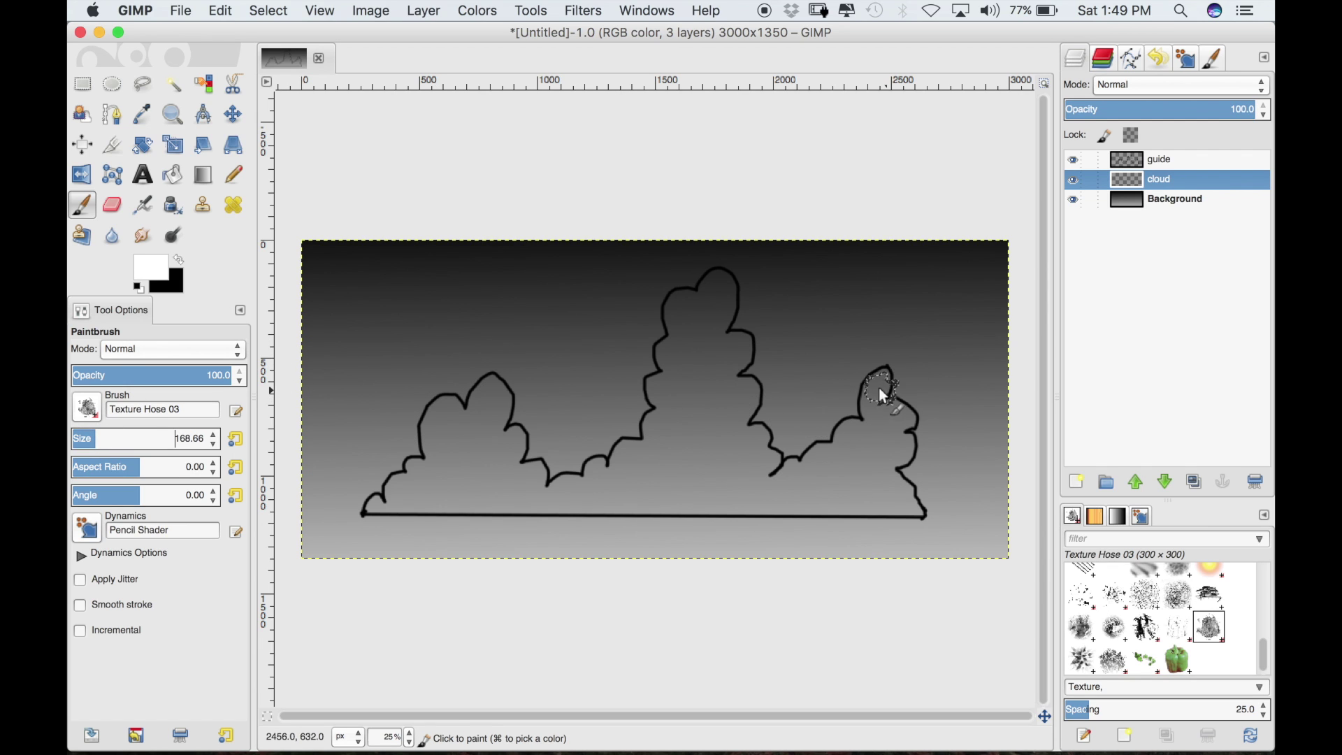
drag(885, 379, 885, 382)
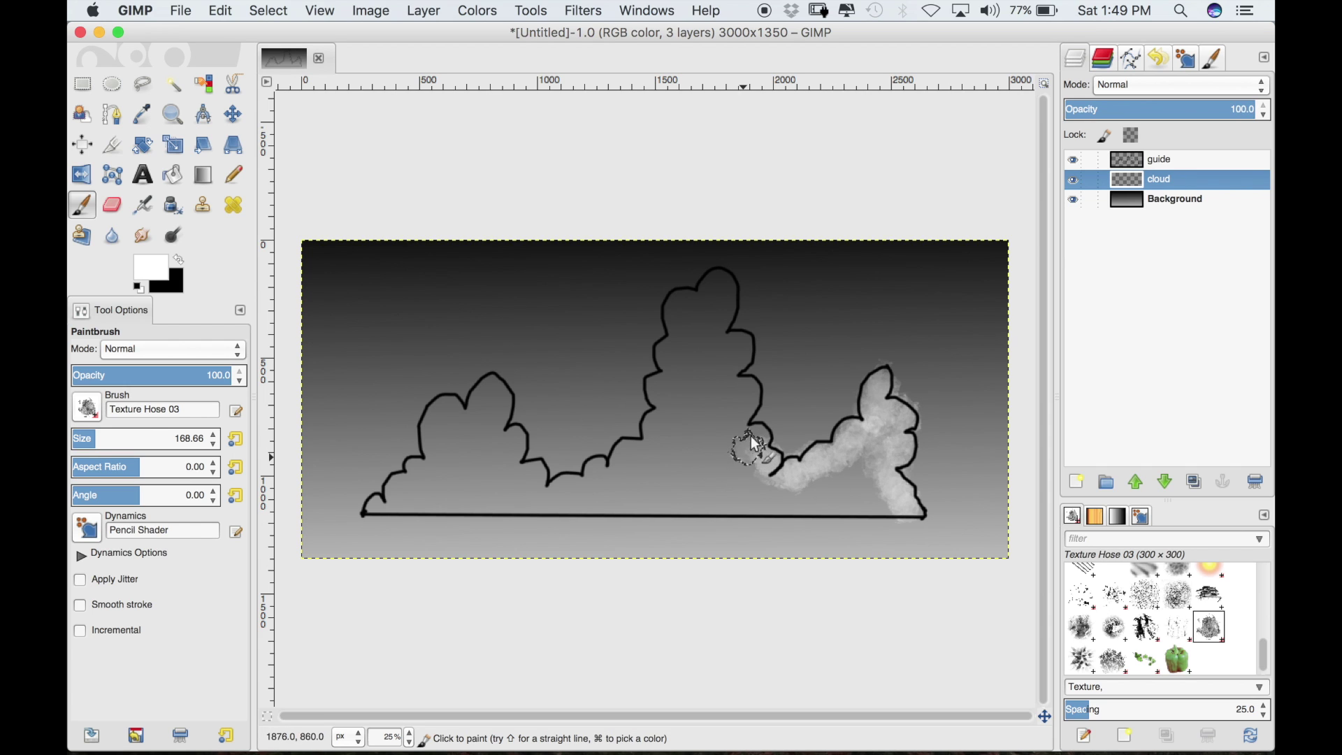
drag(741, 419, 742, 385)
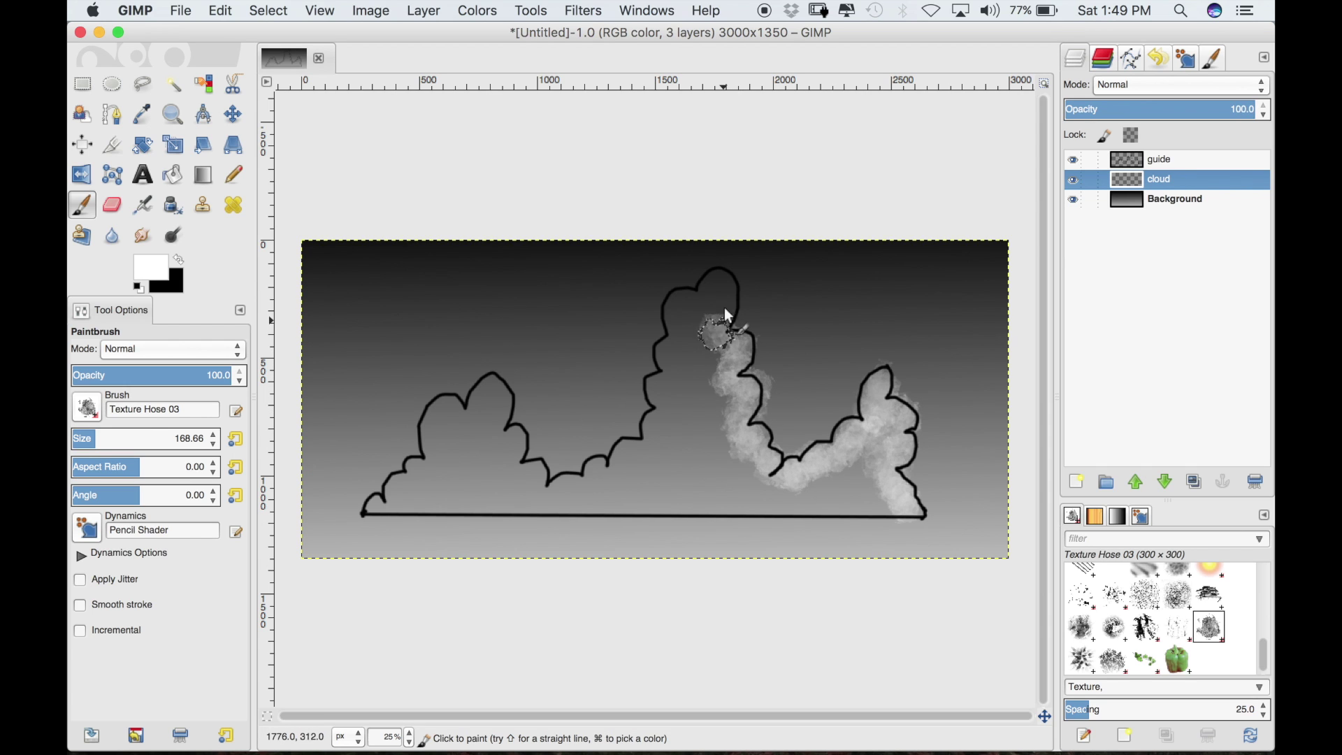
Try short test strokes of varying strength in the upper-left sky, and undo them all
mouse_move(370, 290)
mouse_down()
mouse_move(359, 323)
mouse_move(419, 300)
mouse_move(403, 341)
mouse_up()
mouse_move(455, 303)
mouse_down()
mouse_move(477, 322)
mouse_move(517, 300)
mouse_up()
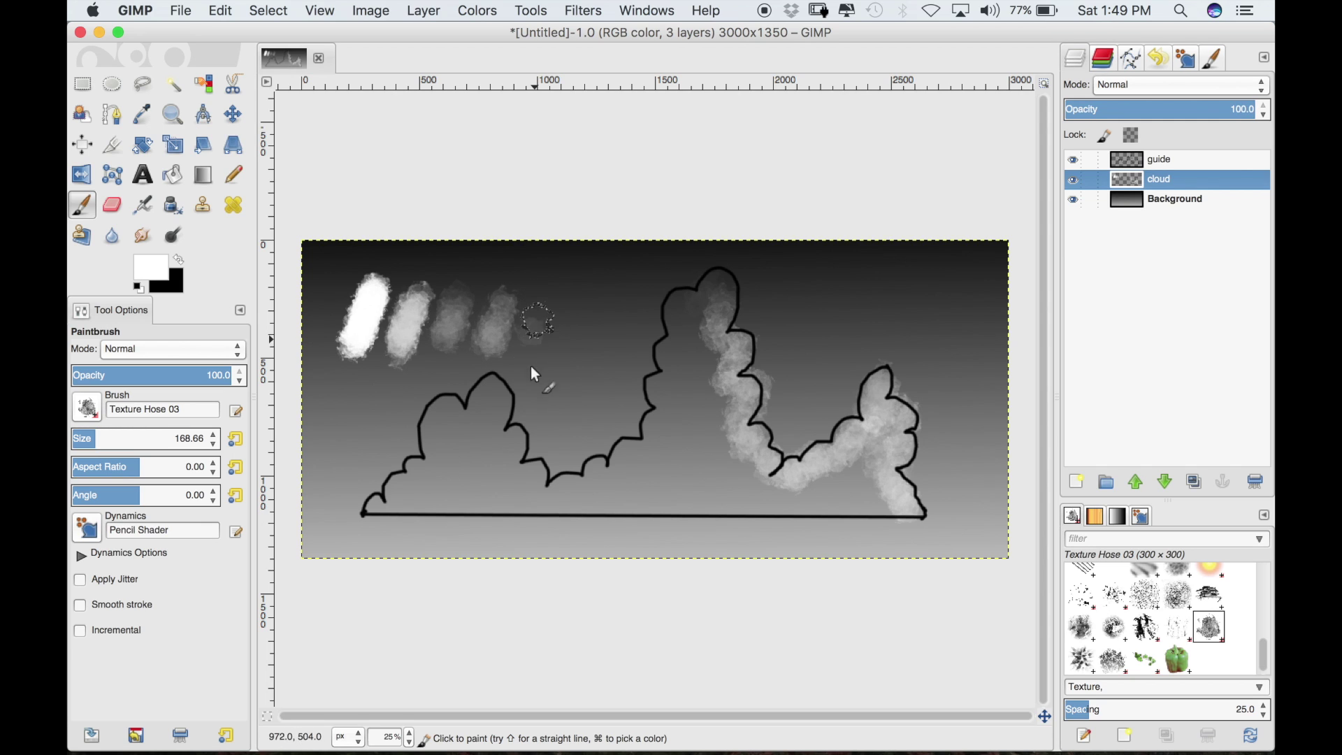
key(super+z)
key(super+z)
key(super+z)
key(super+z)
key(super+z)
key(super+z)
key(super+z)
key(super+z)
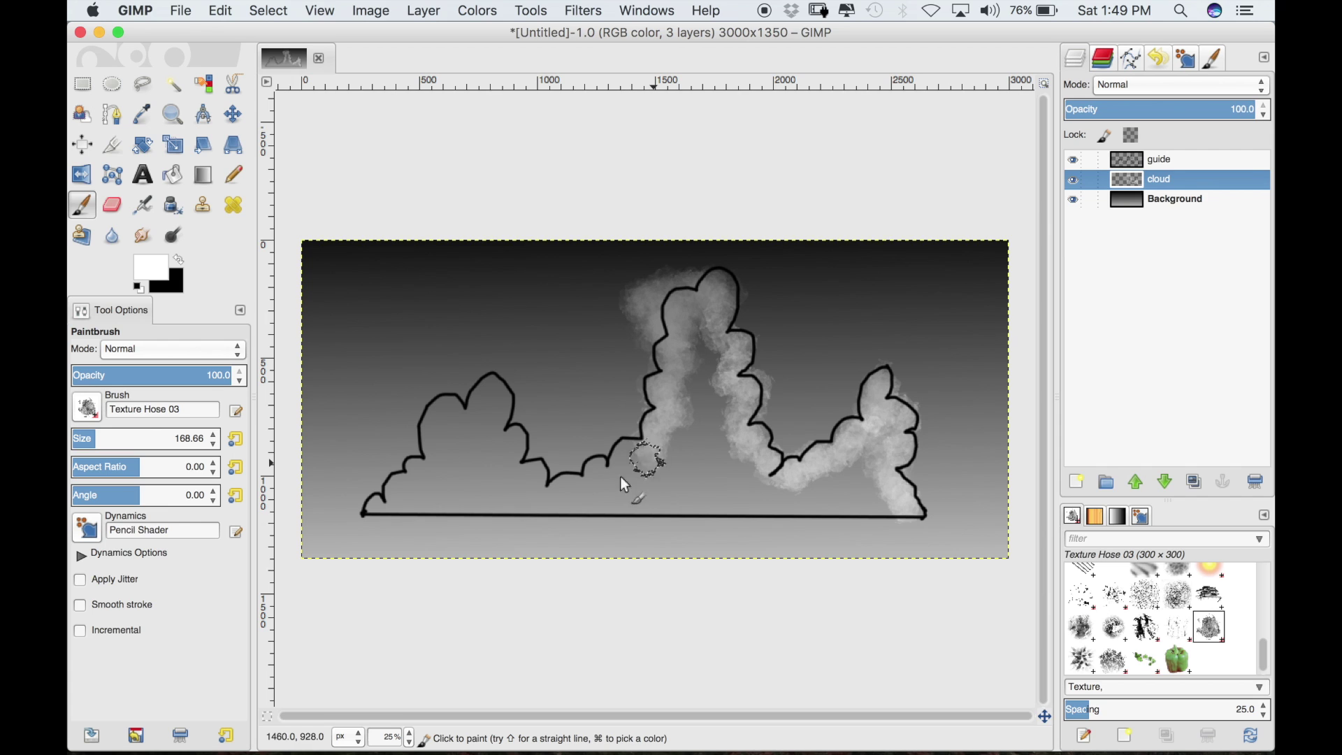
Paint inside the rest of the outline through the left peak and fill the cloud's interior down to the straight base
drag(575, 496, 520, 485)
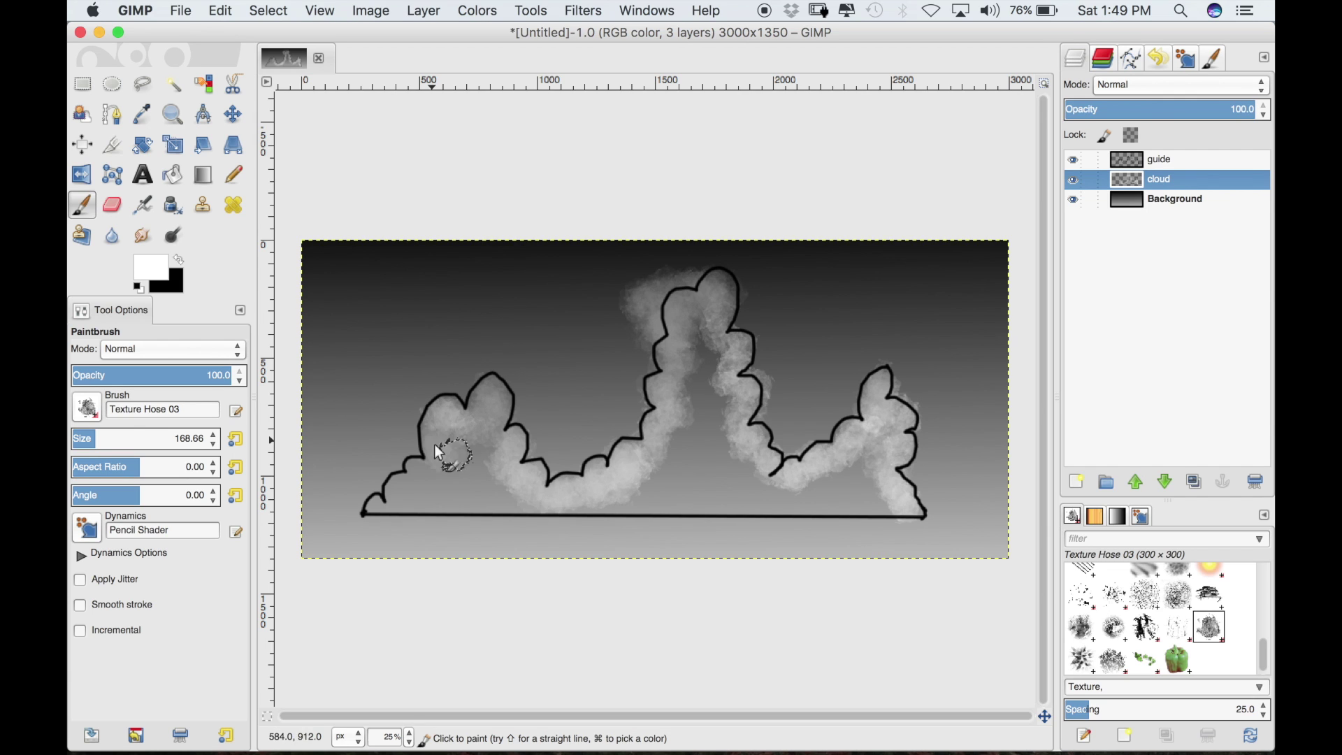
mouse_move(392, 499)
mouse_down()
mouse_move(485, 486)
mouse_move(466, 500)
mouse_move(434, 489)
mouse_move(475, 453)
mouse_move(457, 460)
mouse_move(526, 436)
mouse_move(547, 506)
mouse_move(509, 507)
mouse_move(901, 502)
mouse_move(805, 502)
mouse_move(854, 487)
mouse_move(843, 474)
mouse_move(856, 471)
mouse_move(745, 468)
mouse_up()
mouse_move(652, 472)
mouse_down()
mouse_move(720, 448)
mouse_move(712, 419)
mouse_move(682, 407)
mouse_move(723, 364)
mouse_move(688, 360)
mouse_move(699, 320)
mouse_move(711, 424)
mouse_move(724, 402)
mouse_move(722, 486)
mouse_move(681, 531)
mouse_up()
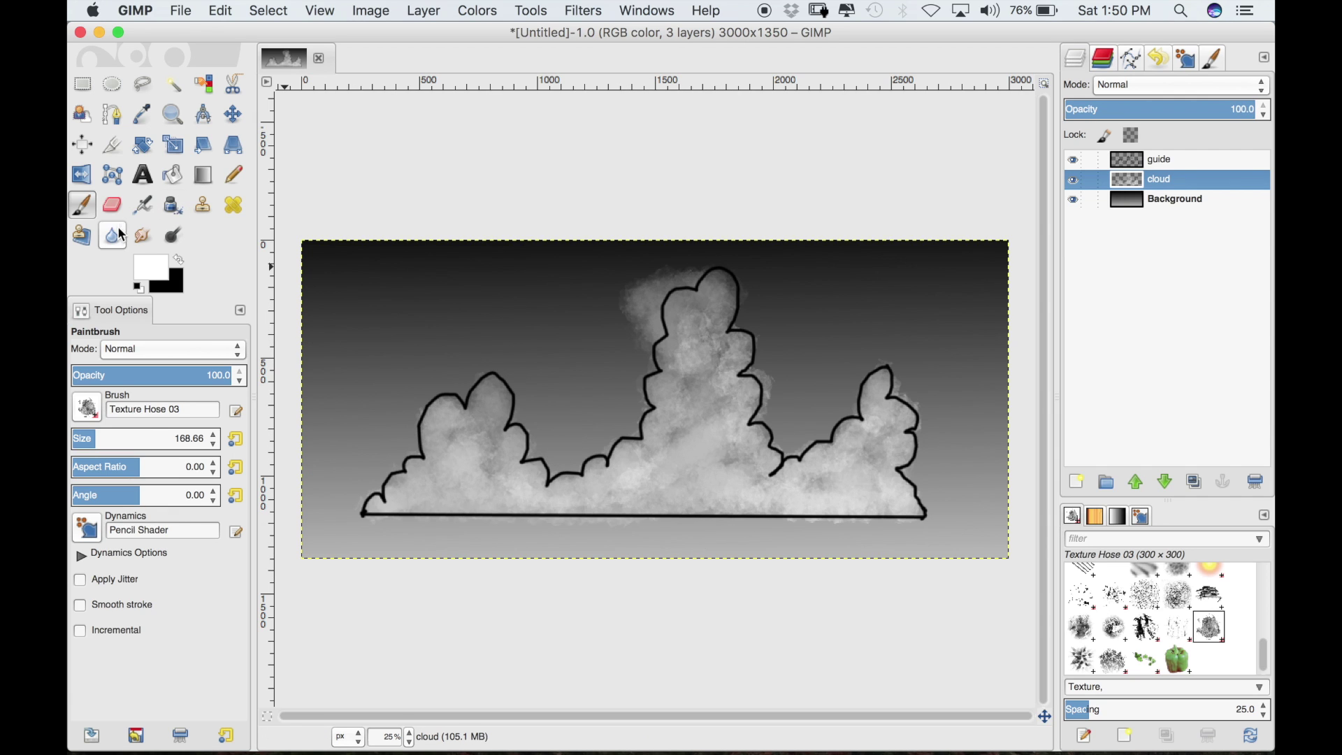
Smudge the whole cloud interior smooth with the Texture Hose 03 brush at size 259.48
click(142, 235)
click(107, 435)
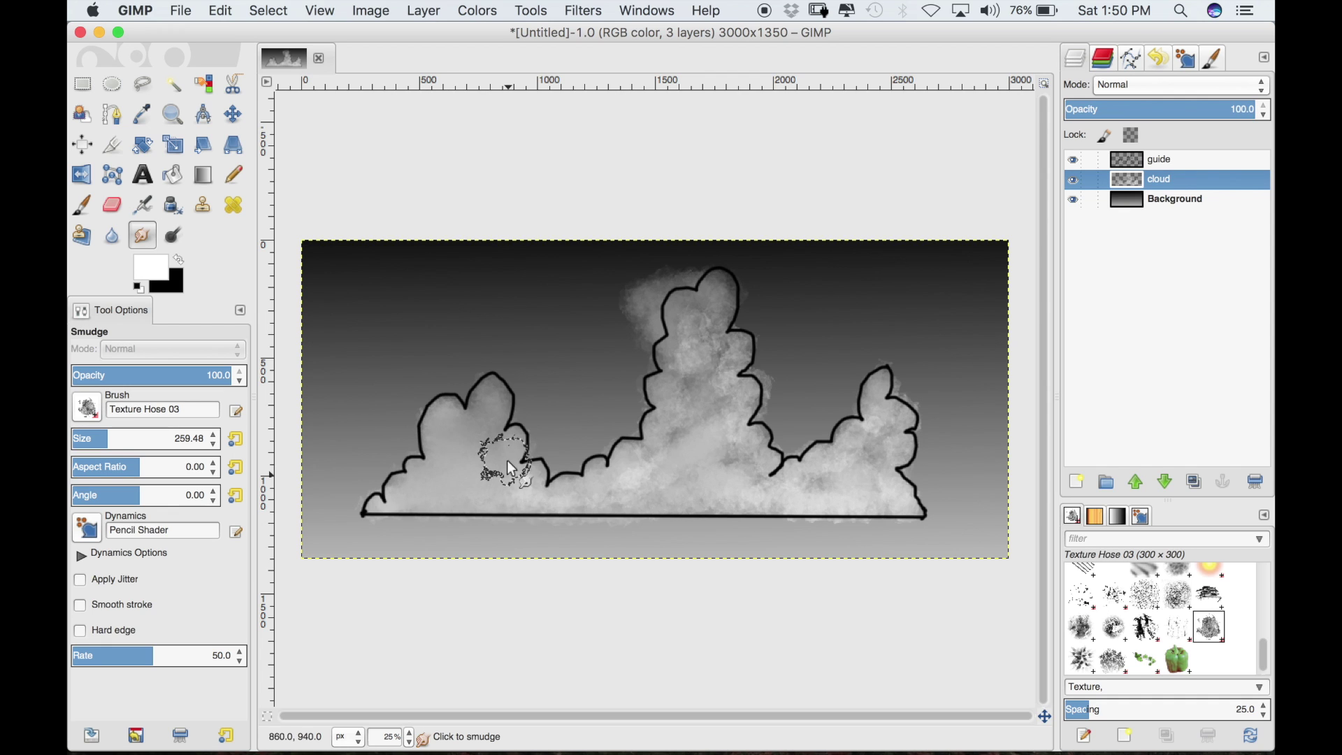
mouse_move(523, 498)
mouse_down()
mouse_move(547, 541)
mouse_move(568, 505)
mouse_move(669, 486)
mouse_move(641, 482)
mouse_move(690, 447)
mouse_move(668, 438)
mouse_move(702, 407)
mouse_move(687, 403)
mouse_move(703, 344)
mouse_move(686, 304)
mouse_move(673, 307)
mouse_move(702, 310)
mouse_move(710, 365)
mouse_move(674, 329)
mouse_move(721, 364)
mouse_move(709, 407)
mouse_move(734, 372)
mouse_move(730, 468)
mouse_move(747, 472)
mouse_move(732, 499)
mouse_move(682, 485)
mouse_move(817, 490)
mouse_move(863, 476)
mouse_move(892, 498)
mouse_move(855, 480)
mouse_move(880, 422)
mouse_move(846, 480)
mouse_up()
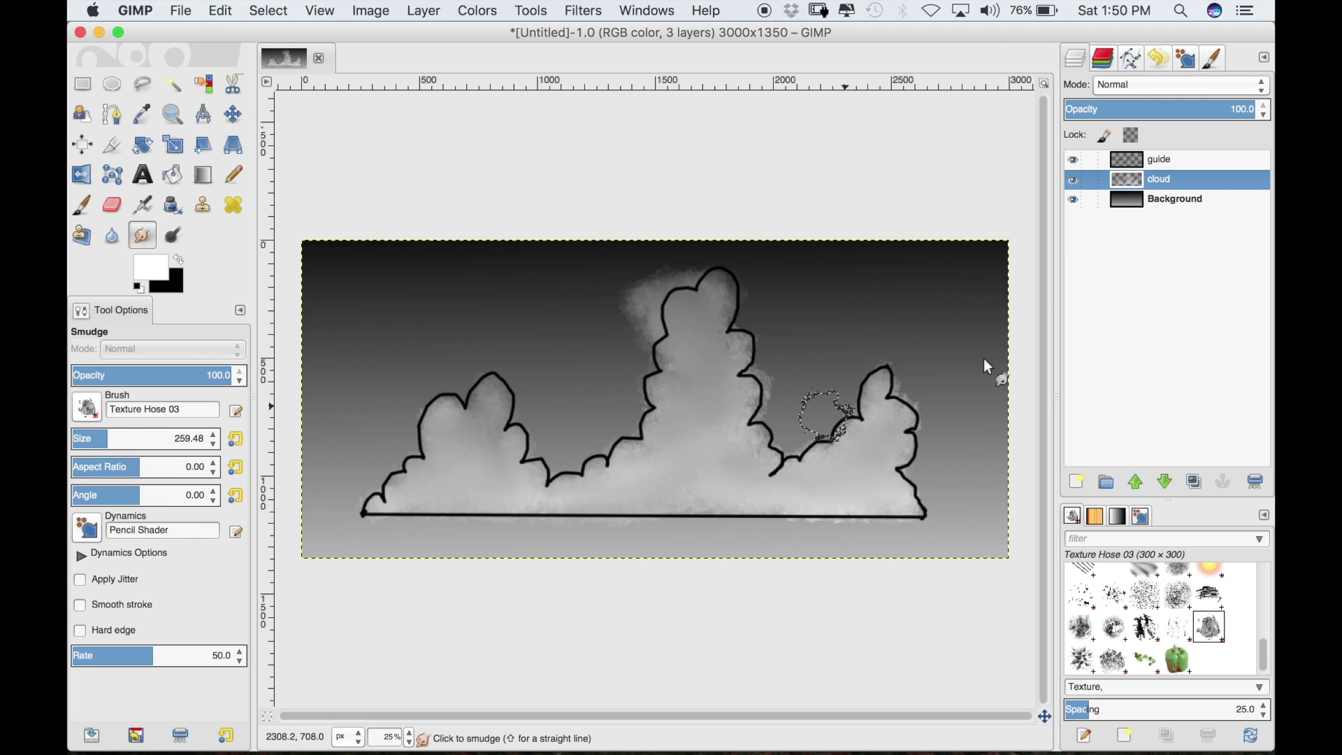
Delete the guide layer and smudge the cloud's edges and base outward across the canvas, using brush sizes 350.30 and 252.50
click(1166, 158)
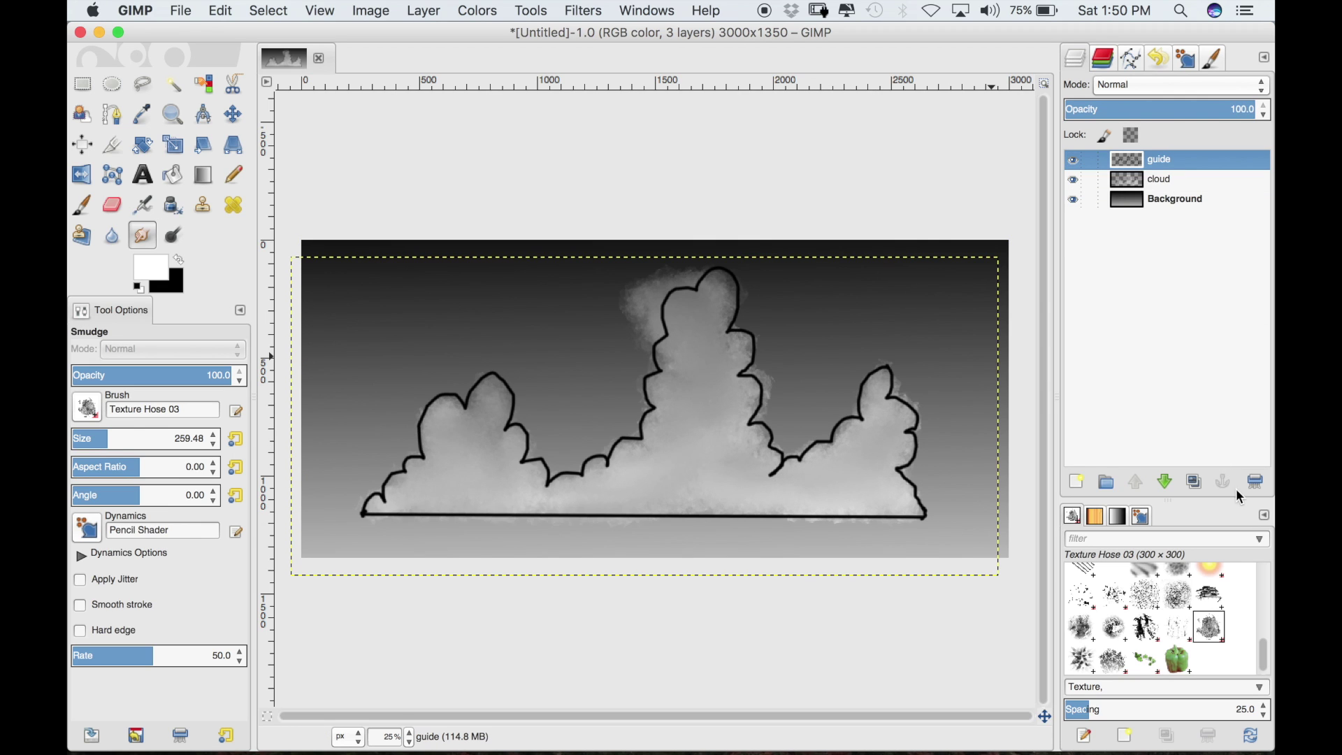
click(1254, 482)
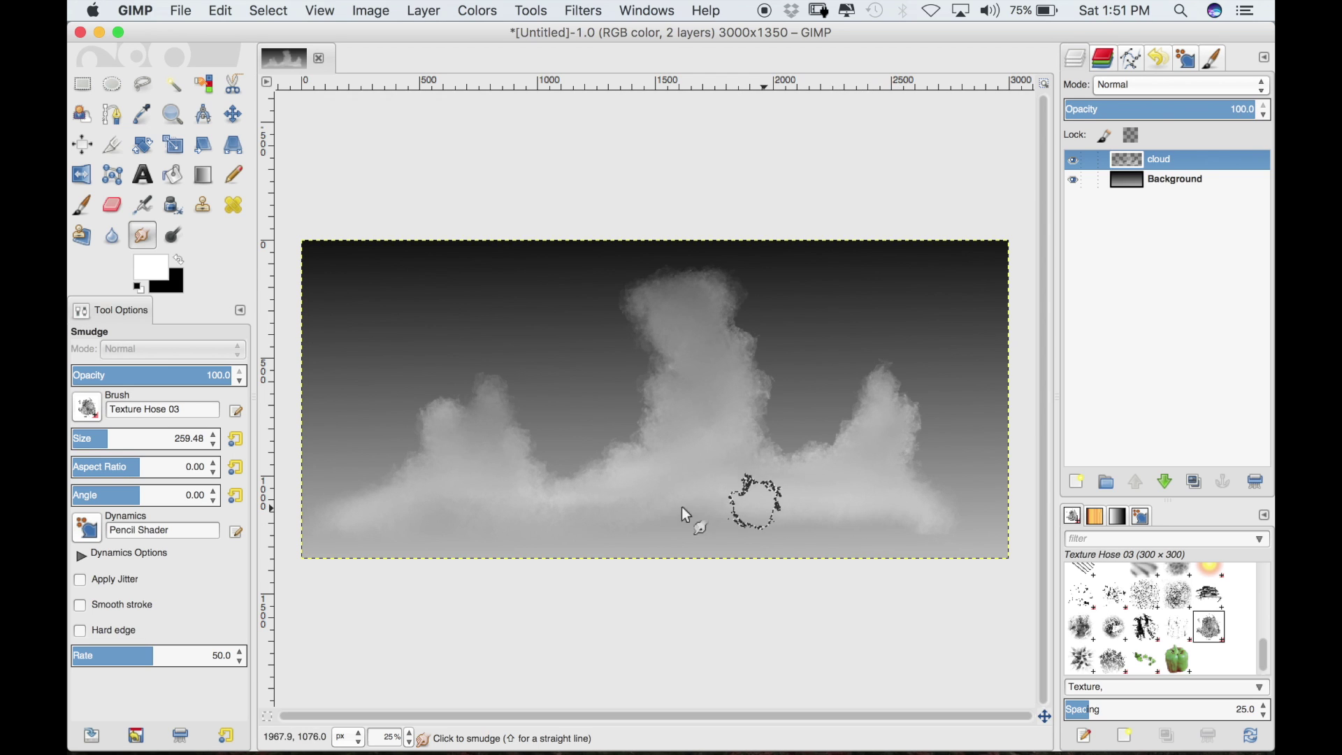
click(120, 435)
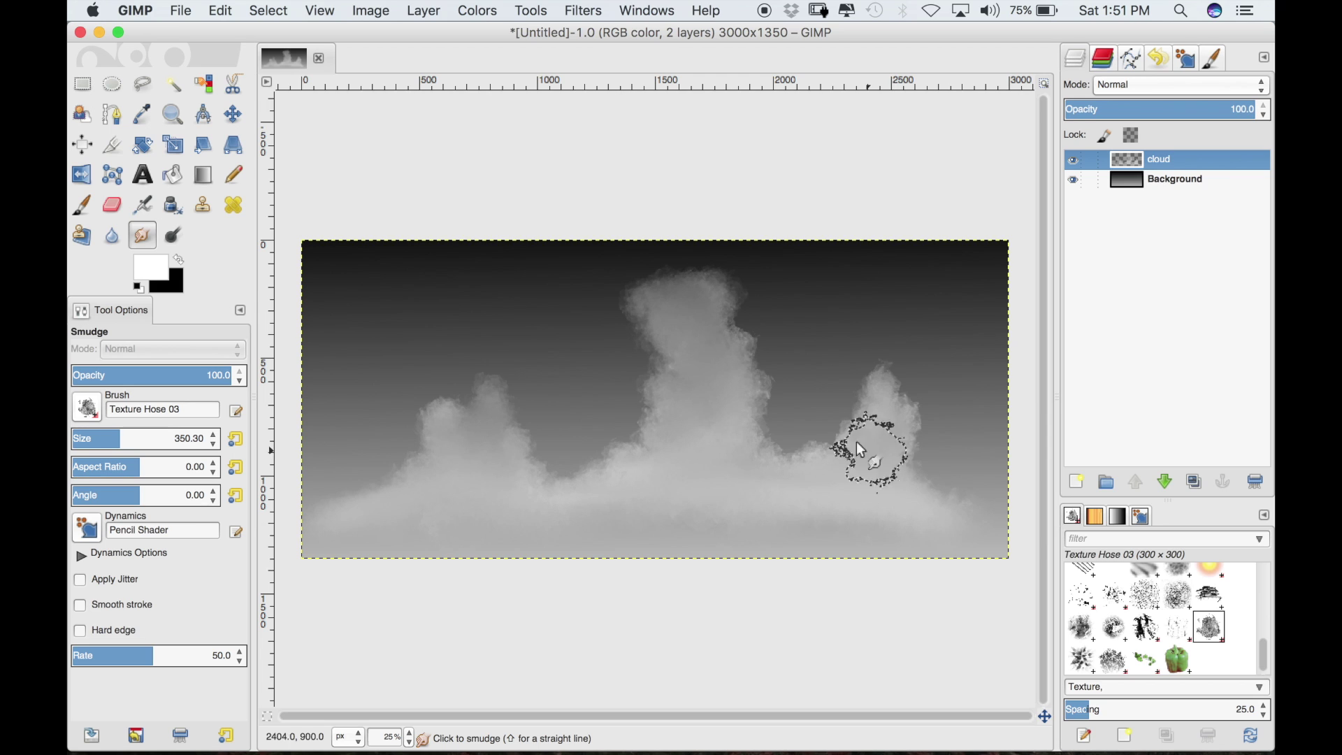
click(109, 439)
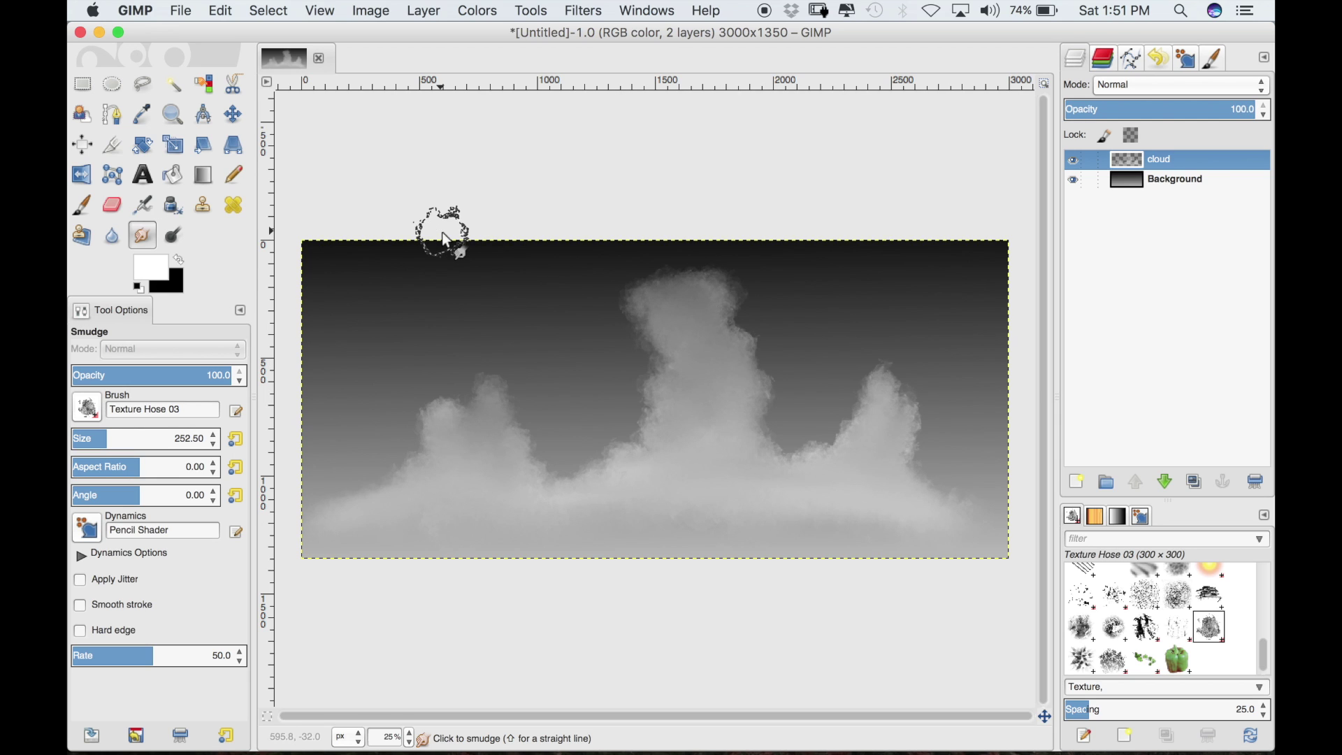
Switch to the Paintbrush and reduce its size to 58.93
click(83, 207)
drag(80, 434, 75, 433)
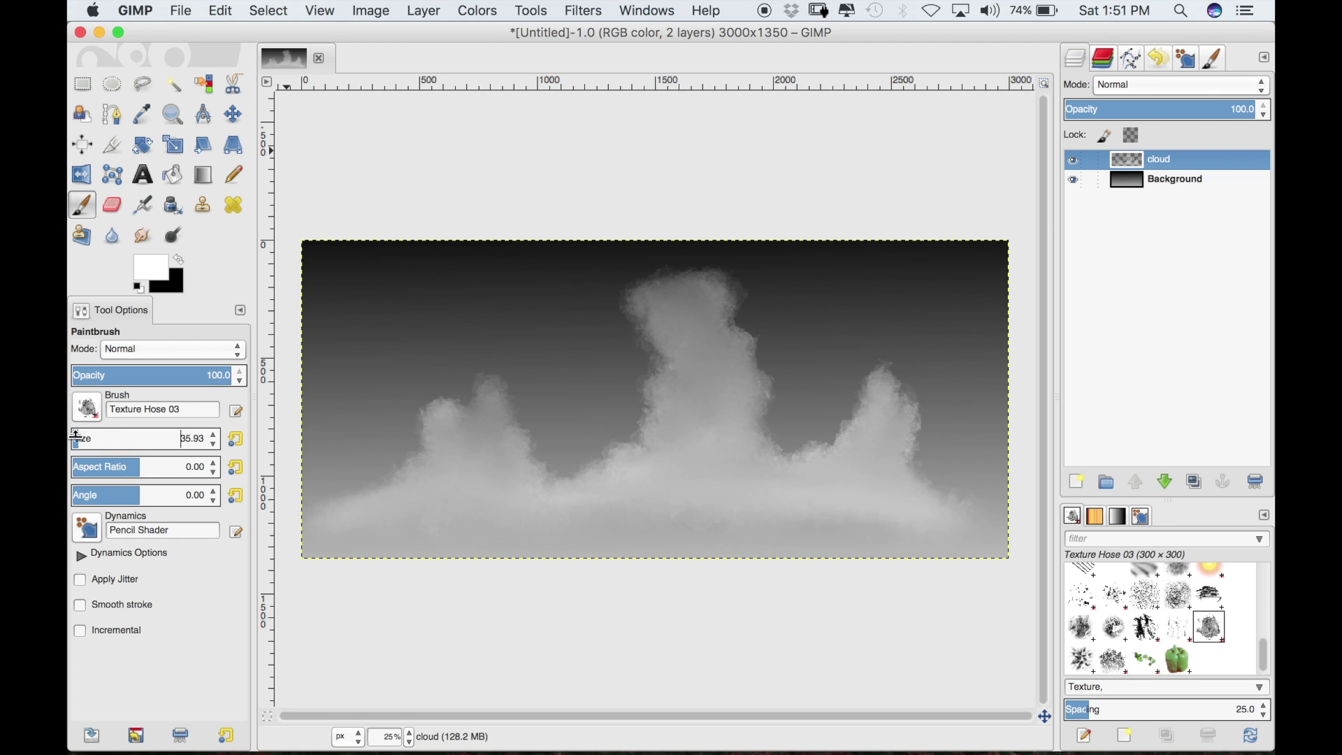
click(215, 434)
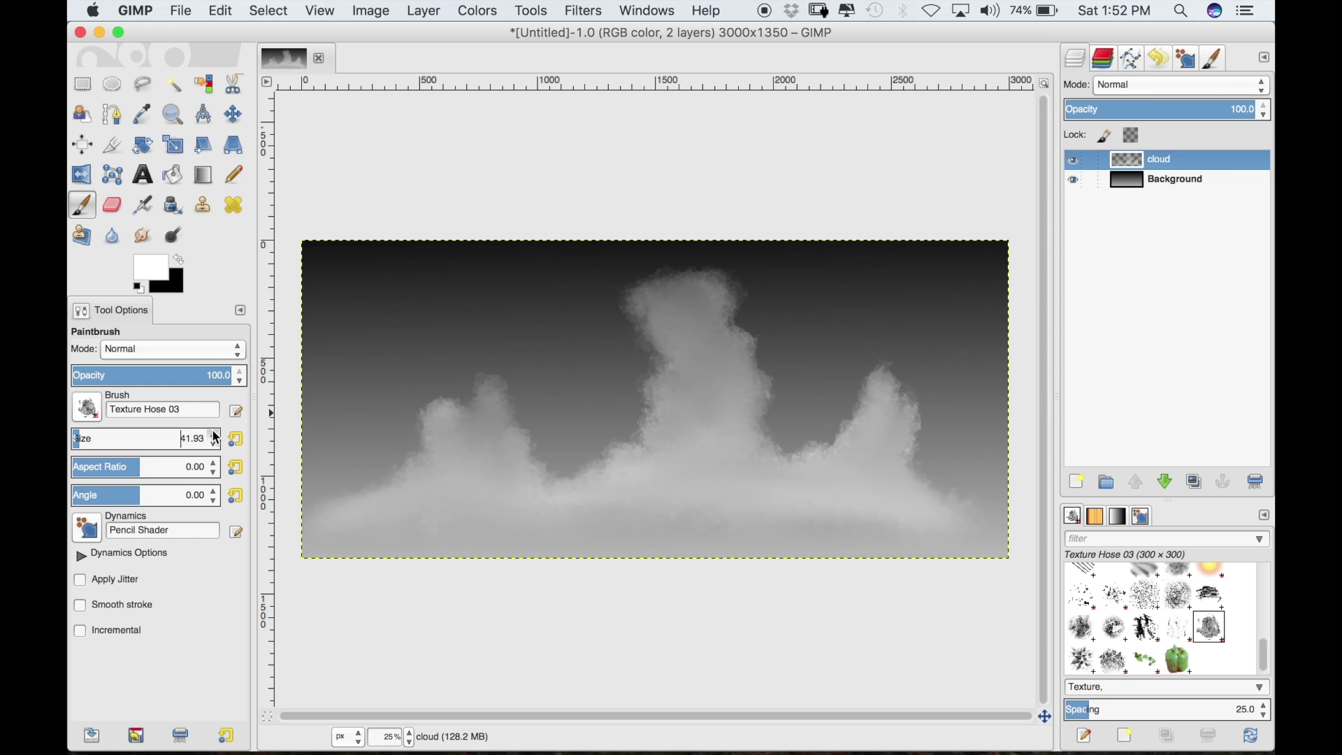
click(214, 434)
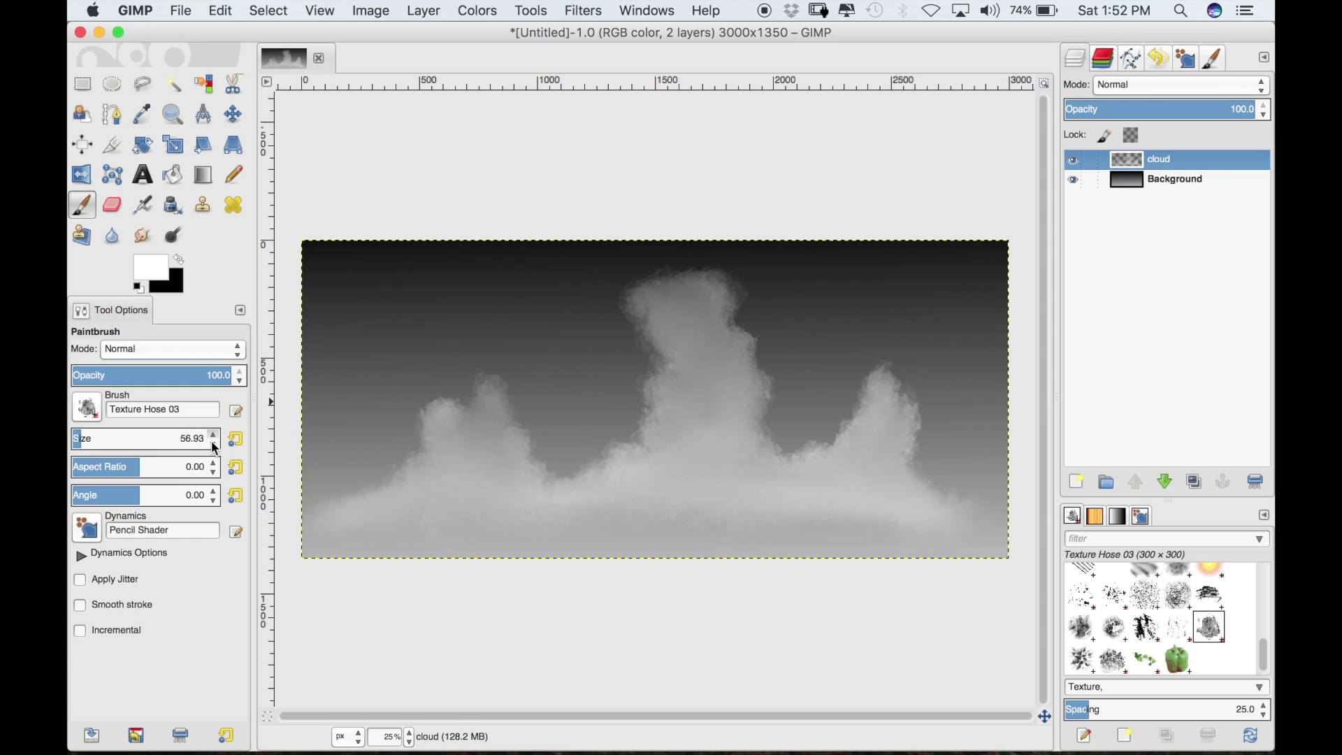
Add a 3000 × 1350 px transparent layer named light above the cloud layer
click(1076, 482)
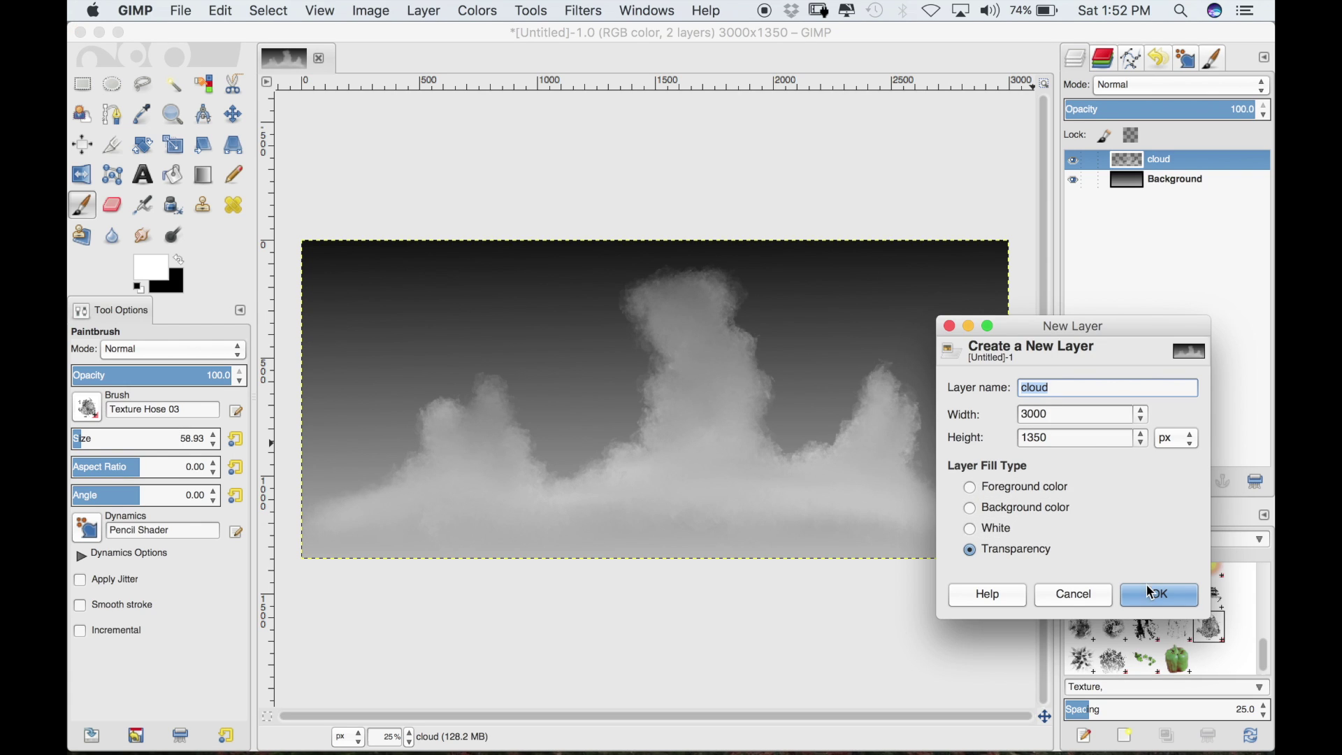
text(light)
click(1162, 596)
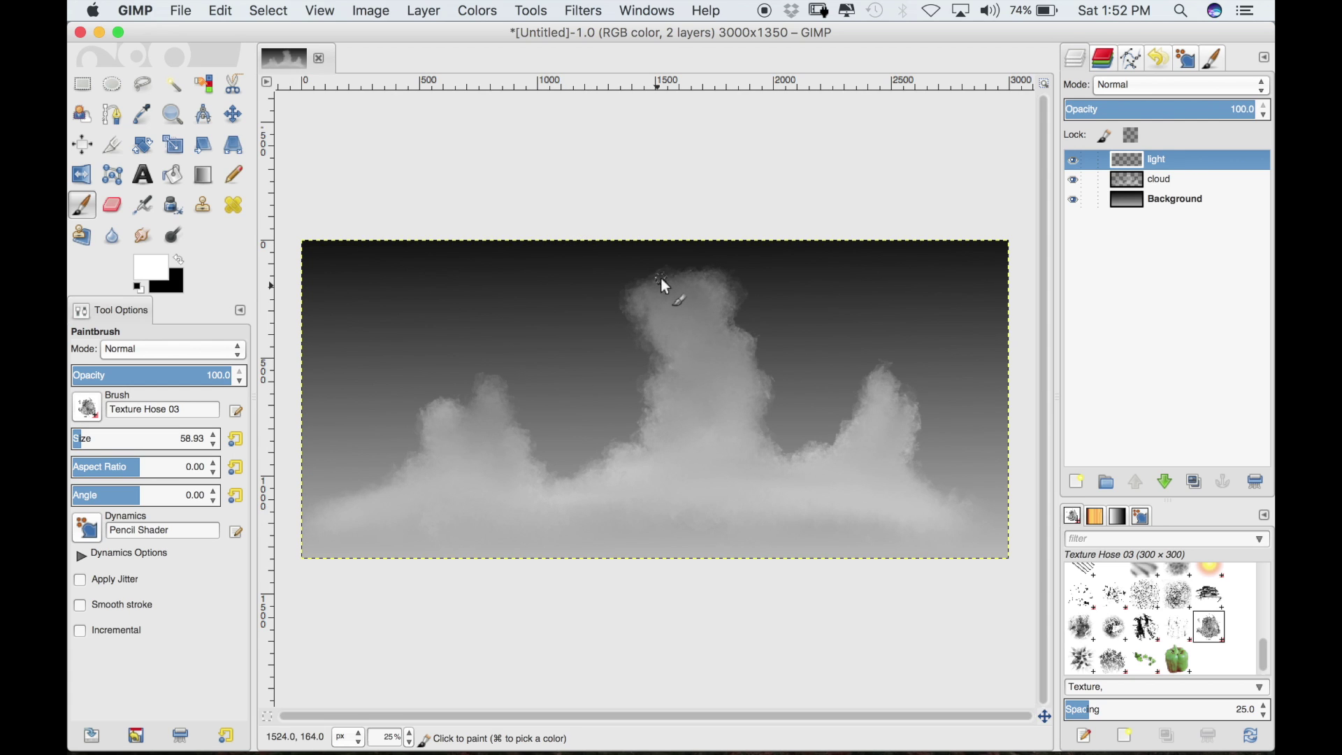
Paint bumpy white highlights along the tops and left edges of all three cloud peaks on the light layer
drag(623, 292, 635, 341)
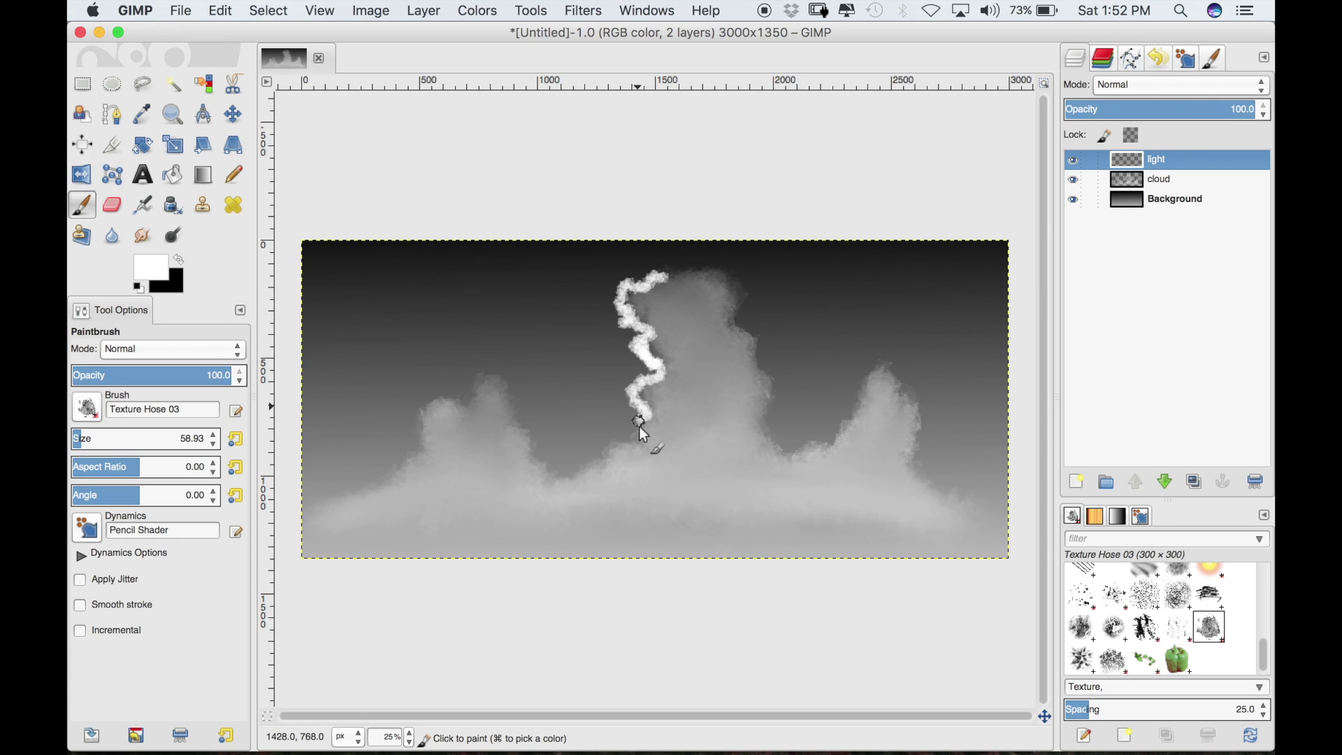
drag(611, 446, 600, 453)
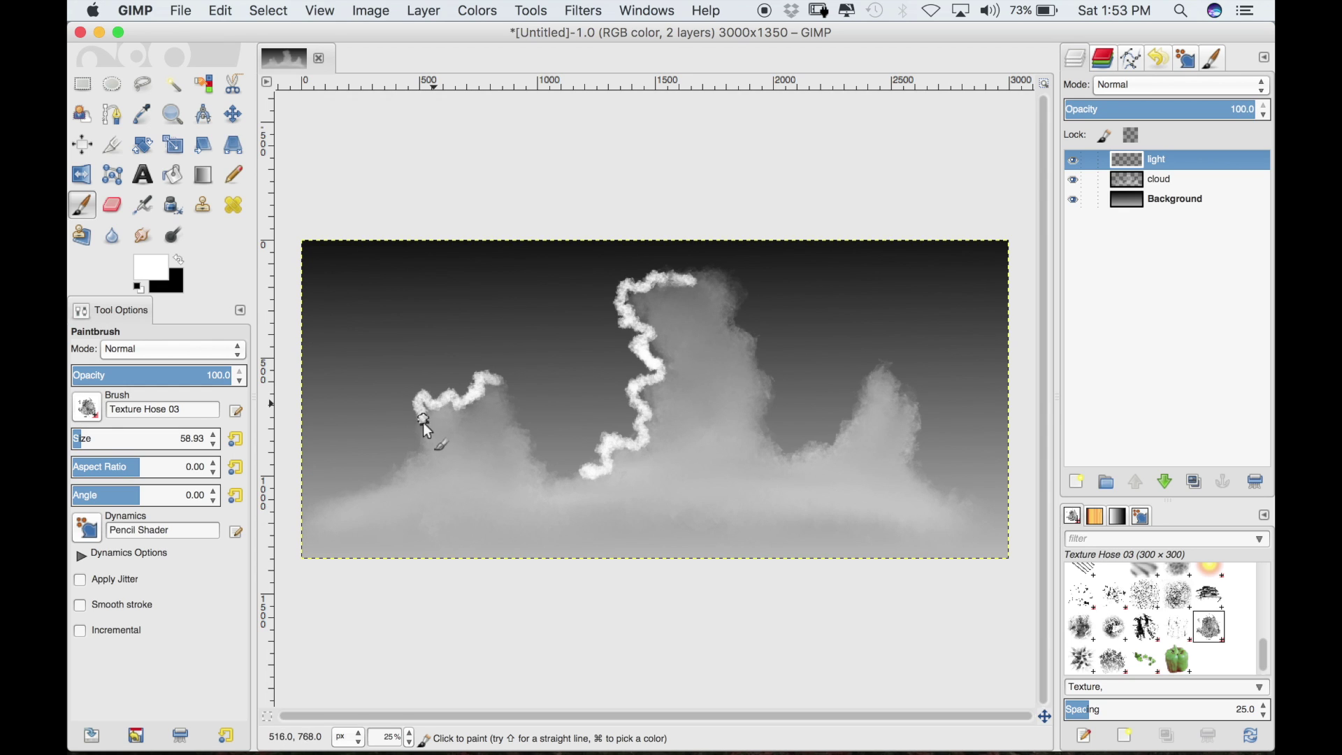
mouse_move(428, 426)
mouse_down()
mouse_move(422, 438)
mouse_move(419, 398)
mouse_up()
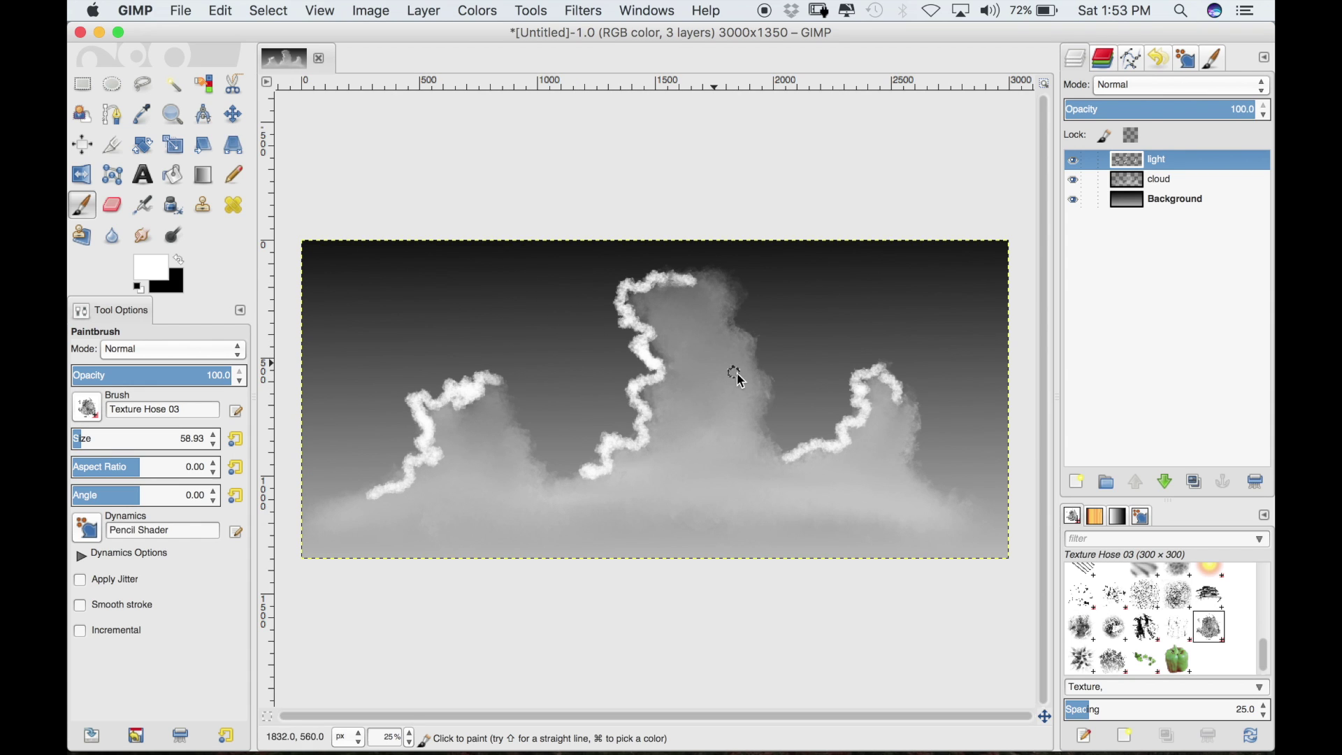
Enlarge the Paintbrush size to 266.47
click(96, 435)
drag(96, 434, 95, 434)
click(105, 437)
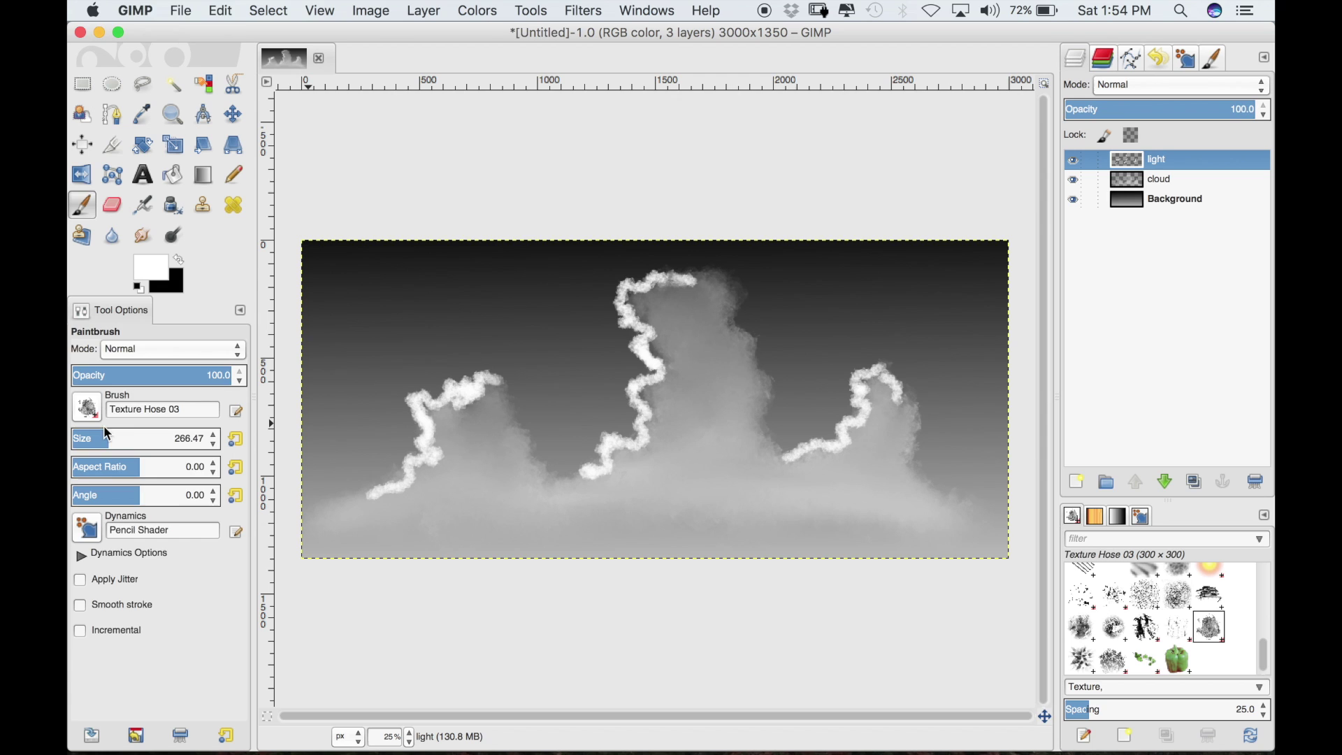
Set the Paintbrush size to 175.65 and paint softer white shading inside the highlighted edges of all three cloud peaks
click(96, 436)
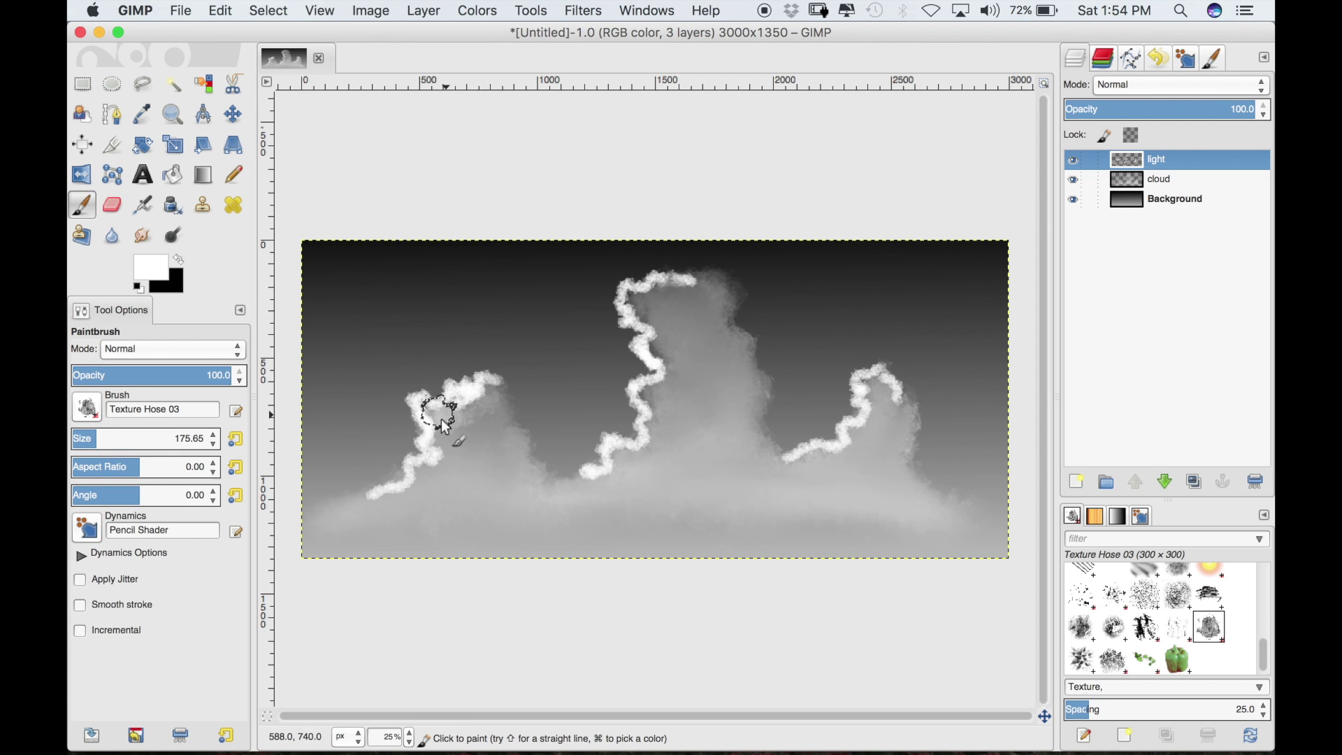
mouse_move(430, 482)
mouse_down()
mouse_move(381, 496)
mouse_move(423, 467)
mouse_up()
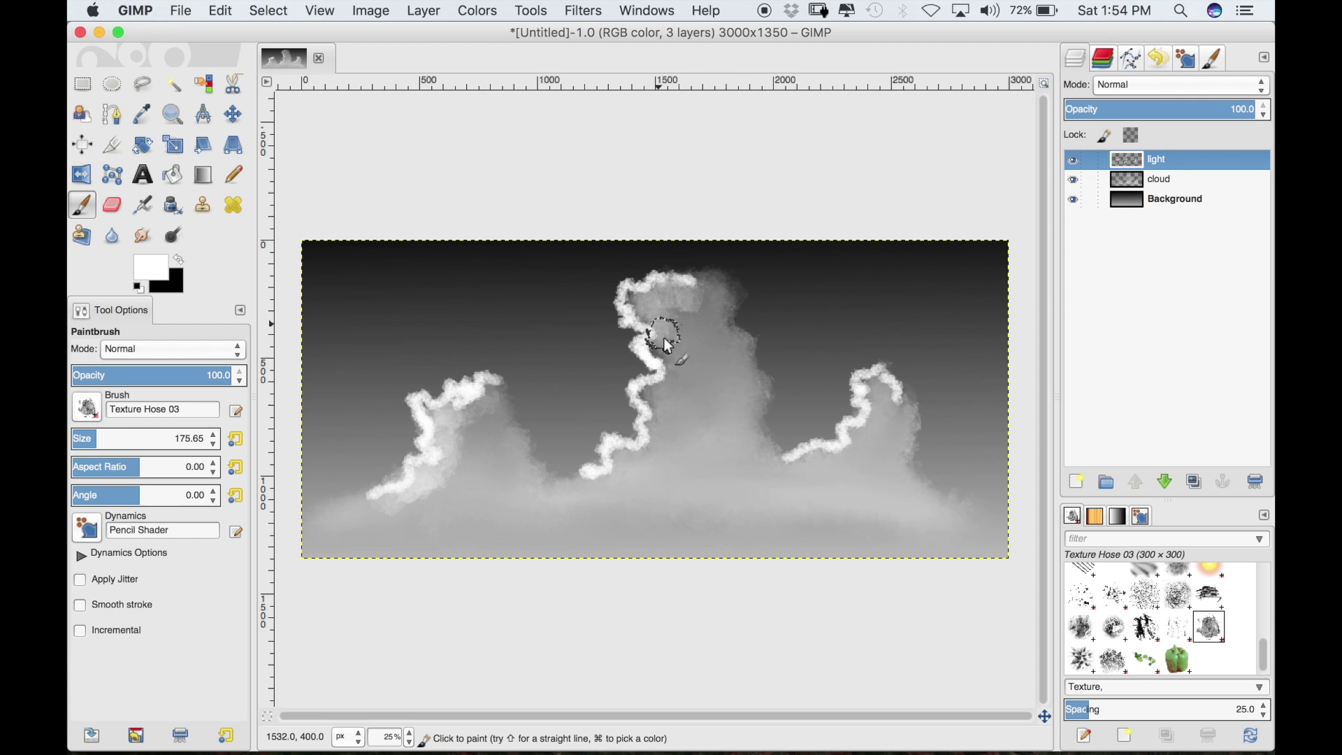
mouse_move(651, 396)
mouse_down()
mouse_move(657, 426)
mouse_move(632, 454)
mouse_up()
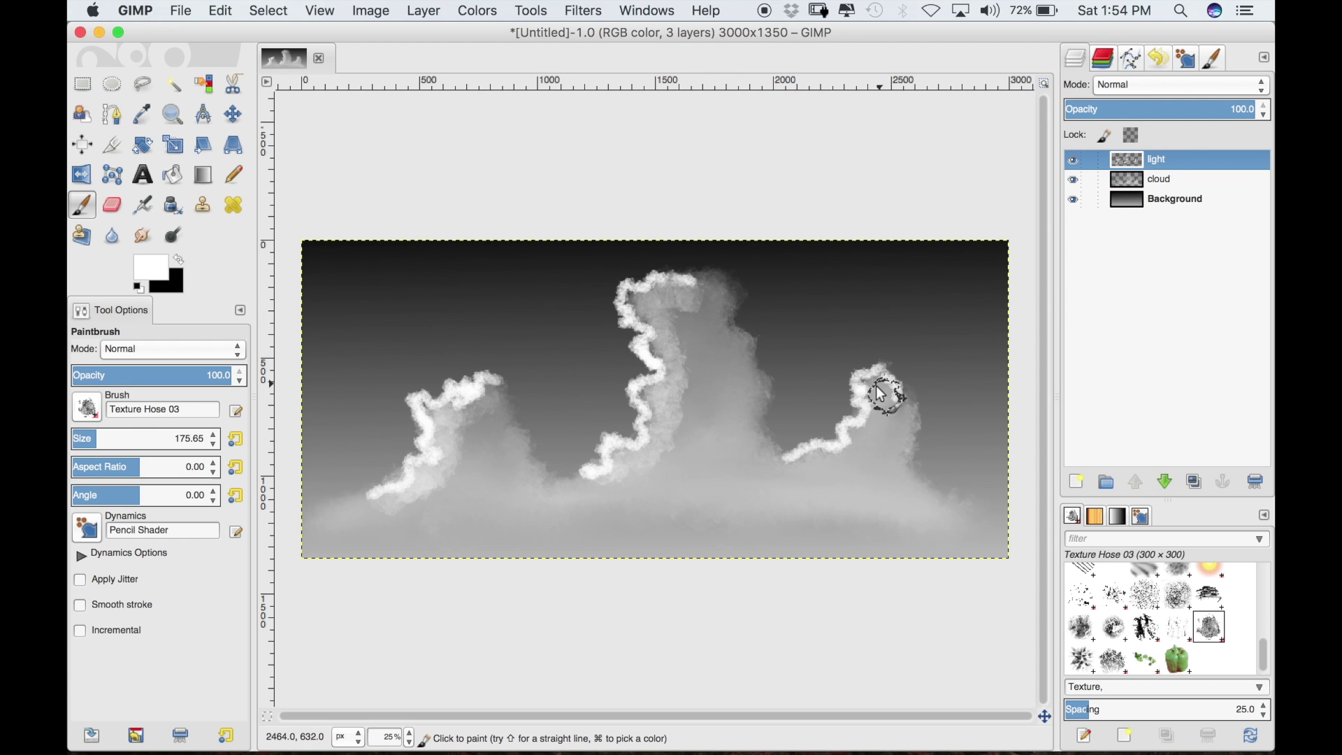
drag(832, 450, 889, 396)
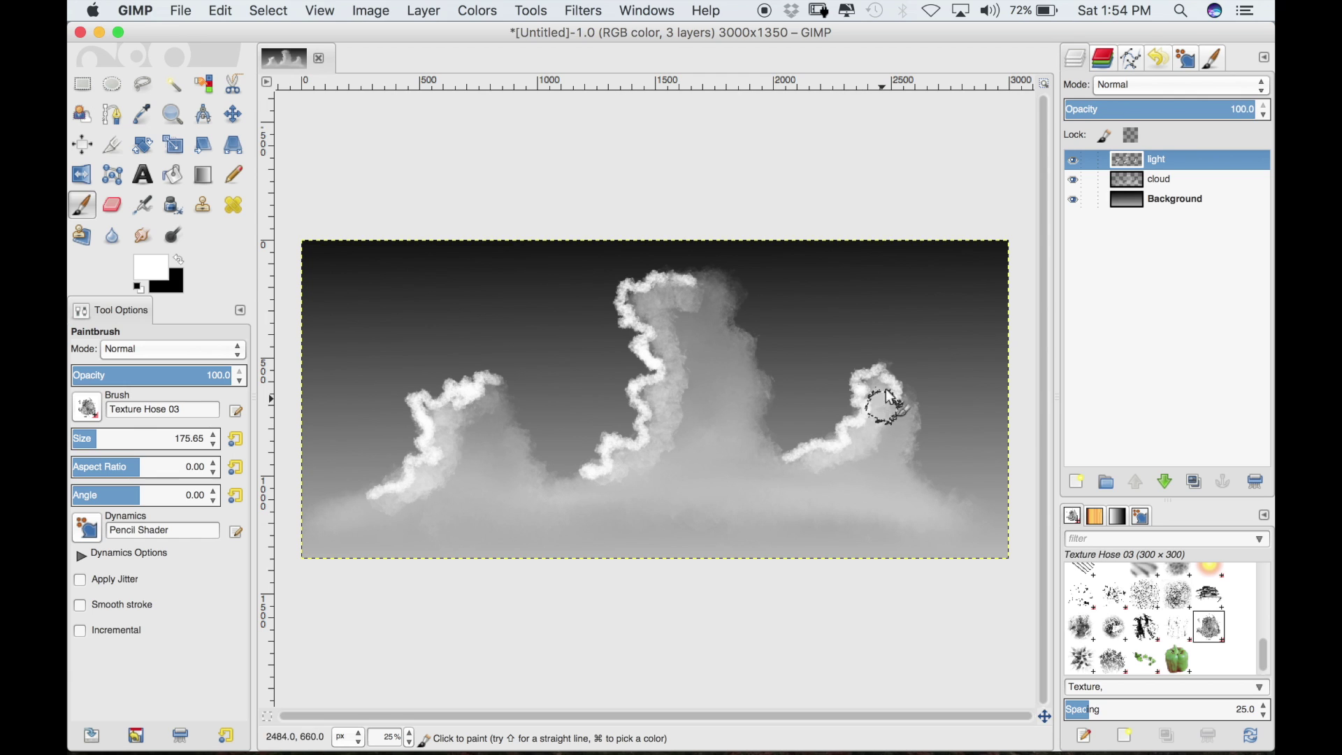
mouse_move(668, 294)
mouse_down()
mouse_move(637, 301)
mouse_move(694, 302)
mouse_move(647, 317)
mouse_move(661, 354)
mouse_move(635, 301)
mouse_move(661, 353)
mouse_move(647, 438)
mouse_up()
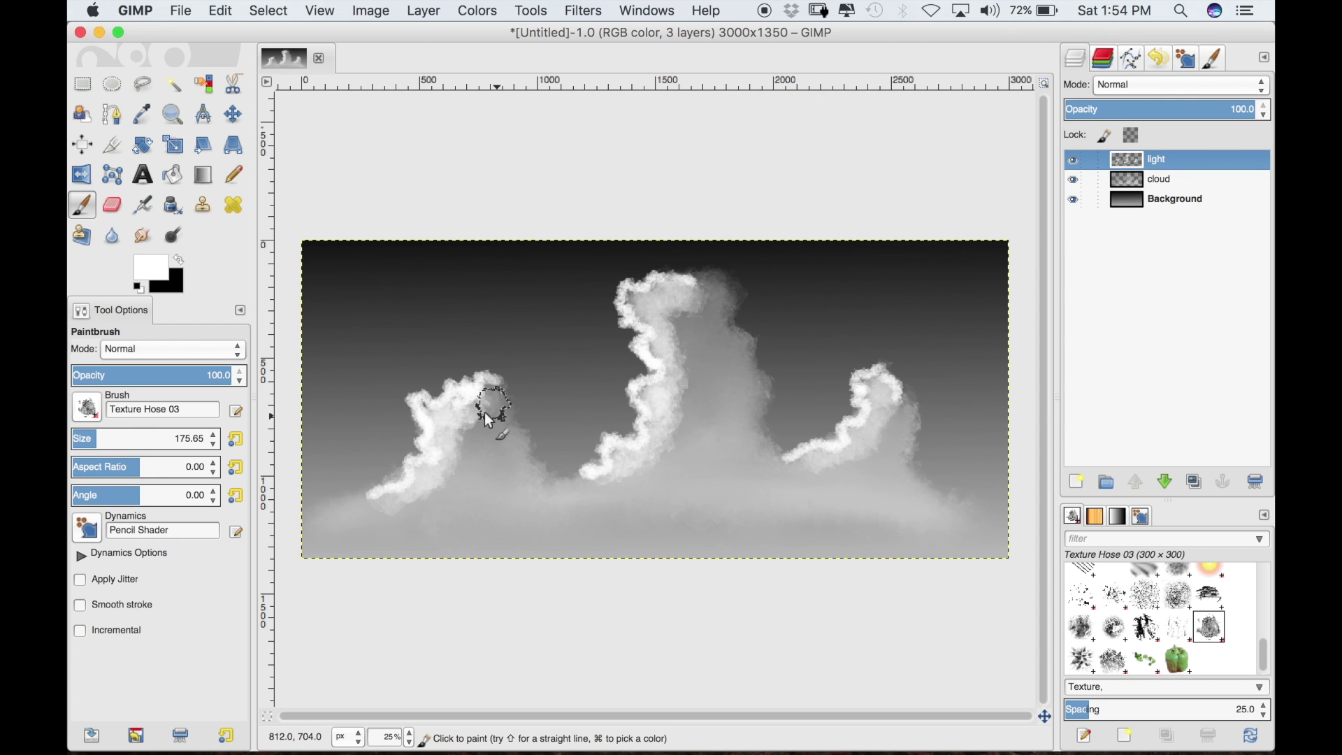
Enlarge the Paintbrush to 245.51 and extend the soft white shading deeper into the bodies of the three clouds
click(105, 434)
drag(440, 488, 480, 420)
mouse_move(708, 309)
mouse_down()
mouse_move(693, 406)
mouse_move(678, 461)
mouse_up()
drag(913, 400, 868, 441)
mouse_move(697, 330)
mouse_down()
mouse_move(708, 443)
mouse_move(716, 385)
mouse_up()
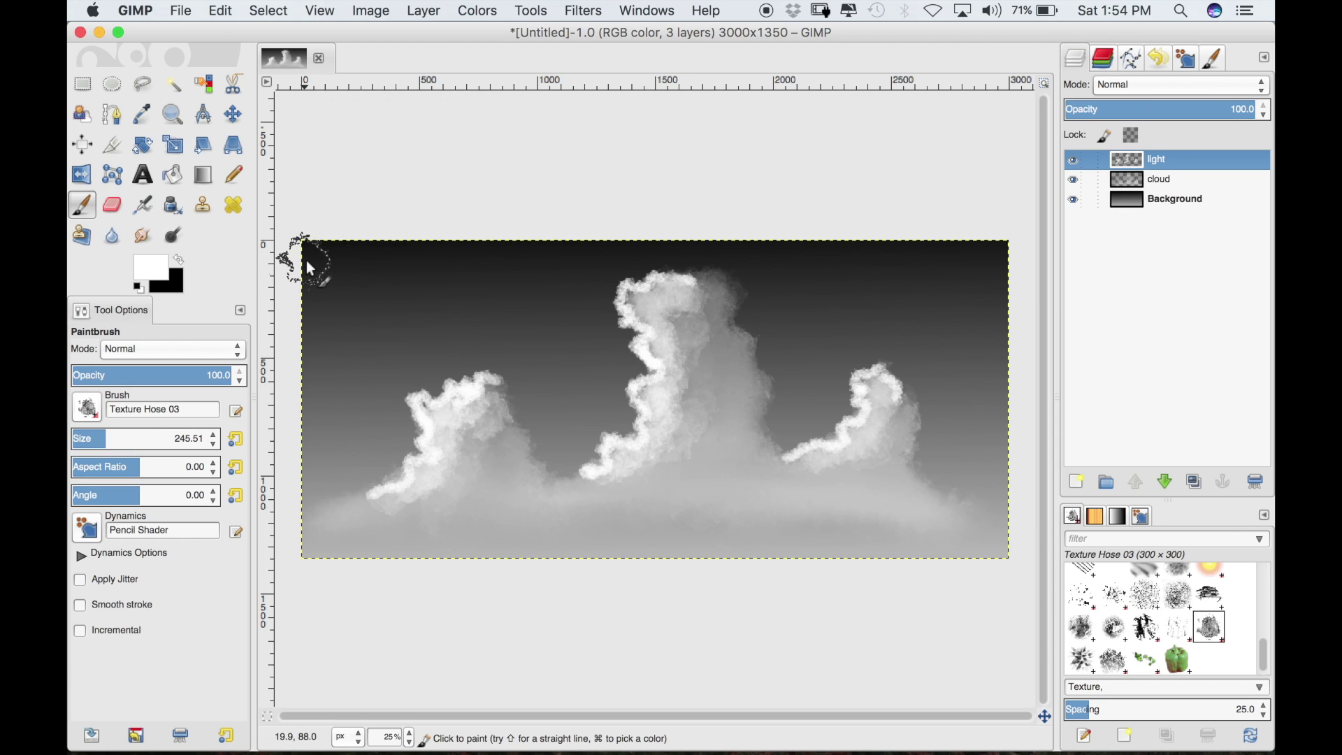
Reduce the brush size to 161.68 and switch to the Smudge tool for close-up work on the left cloud
mouse_move(98, 438)
mouse_down()
mouse_move(78, 438)
mouse_move(89, 437)
mouse_up()
click(97, 435)
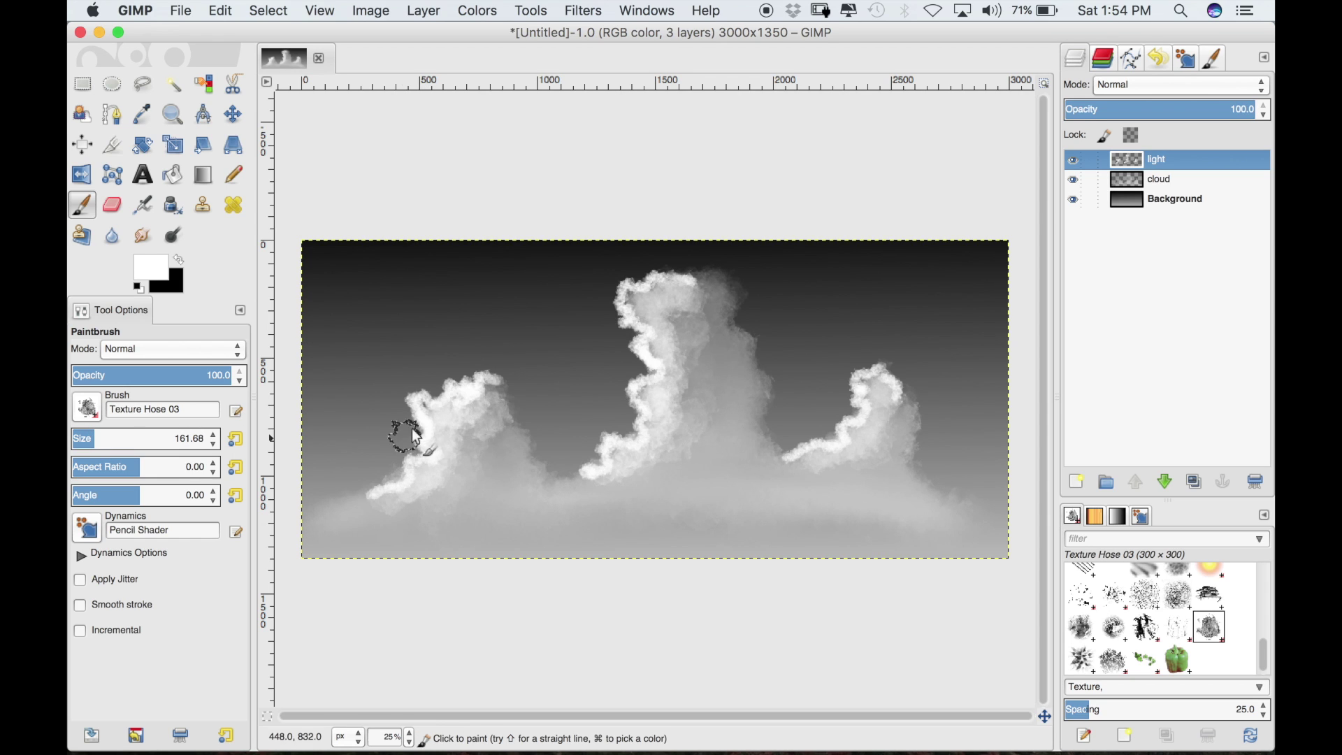
click(148, 244)
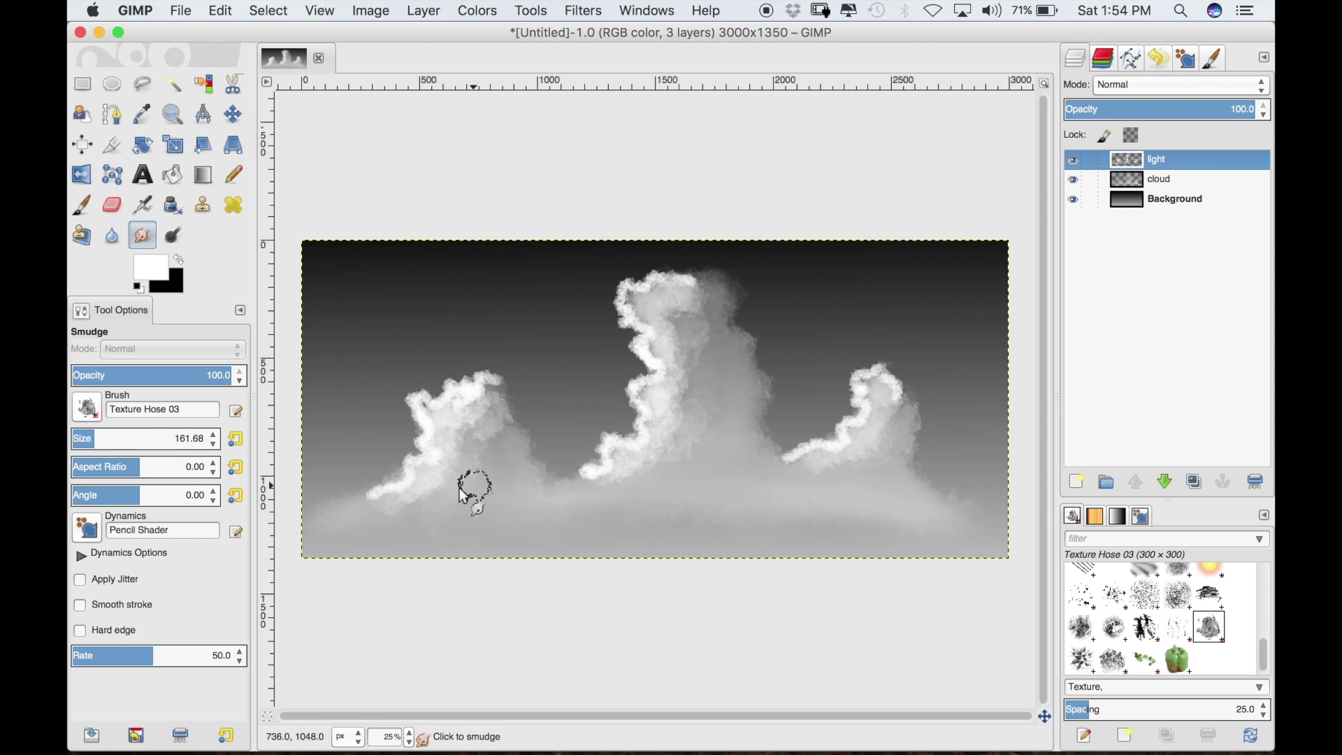
click(172, 114)
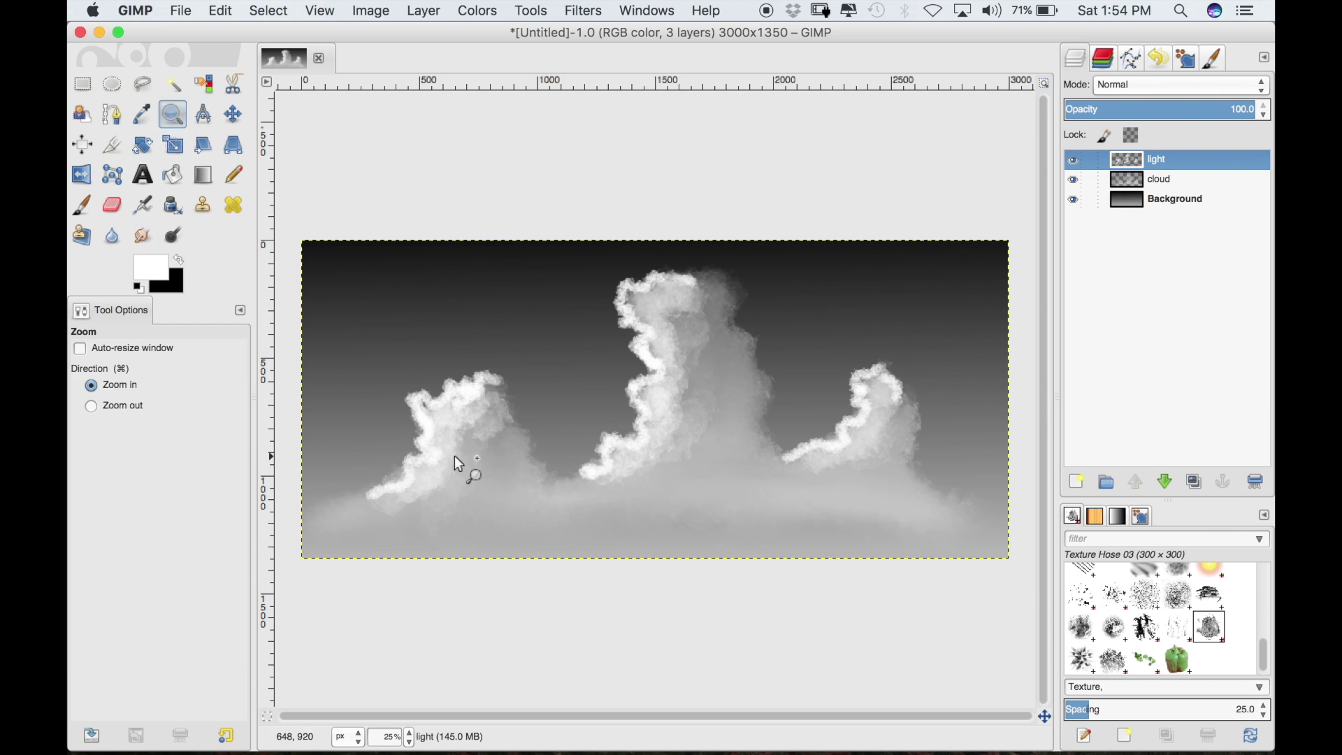
click(460, 448)
click(455, 456)
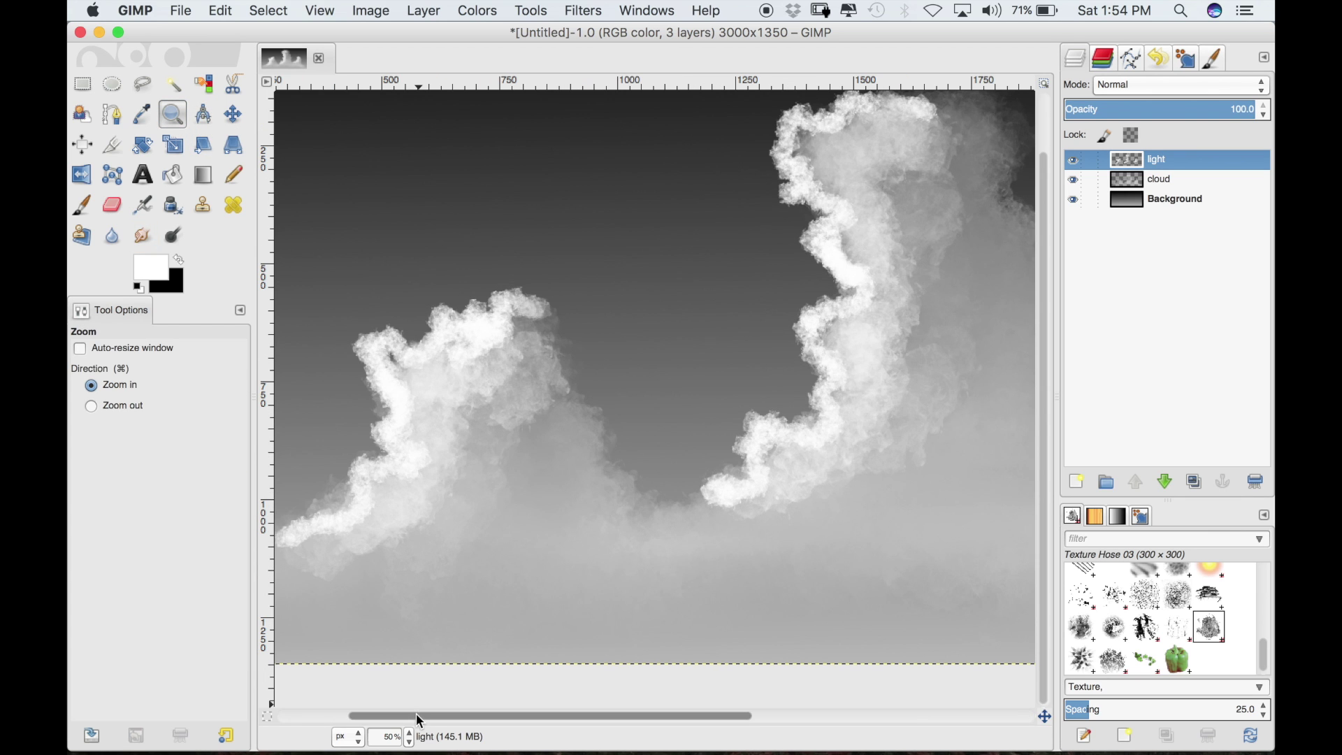
drag(415, 714, 387, 714)
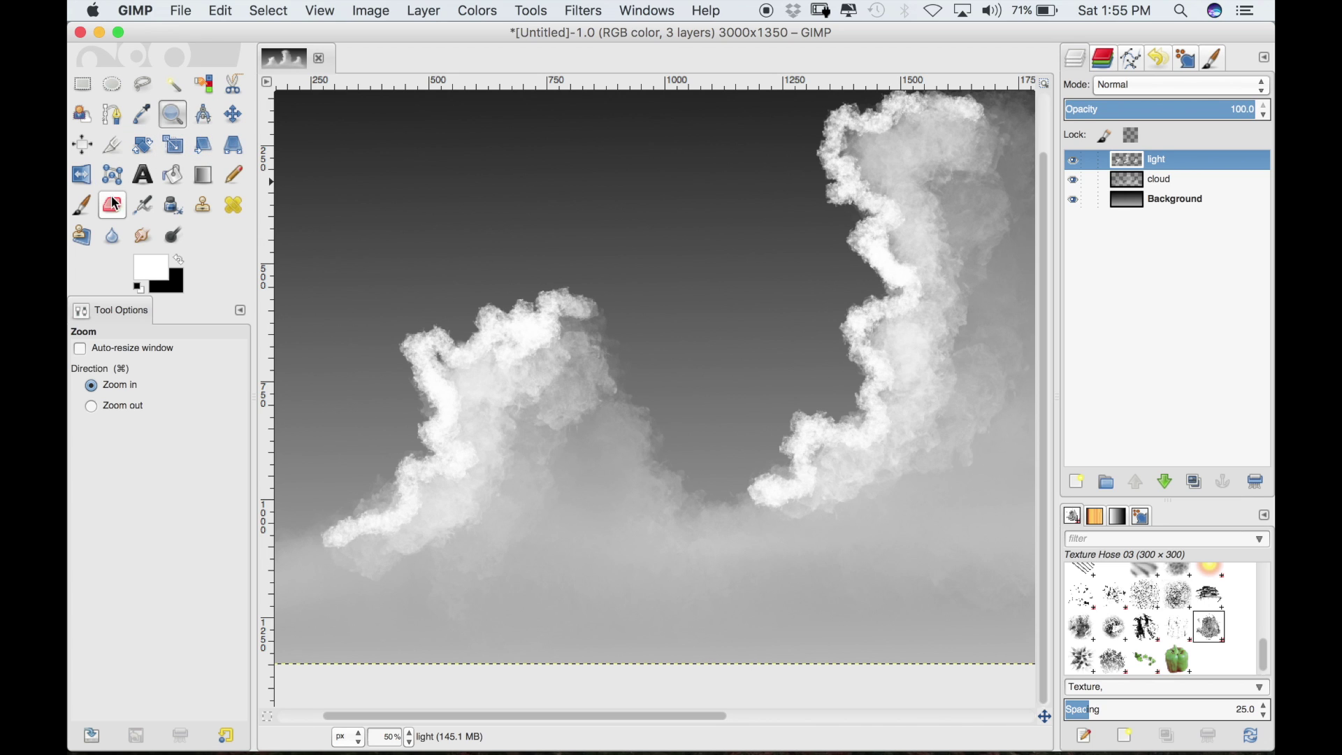
click(147, 237)
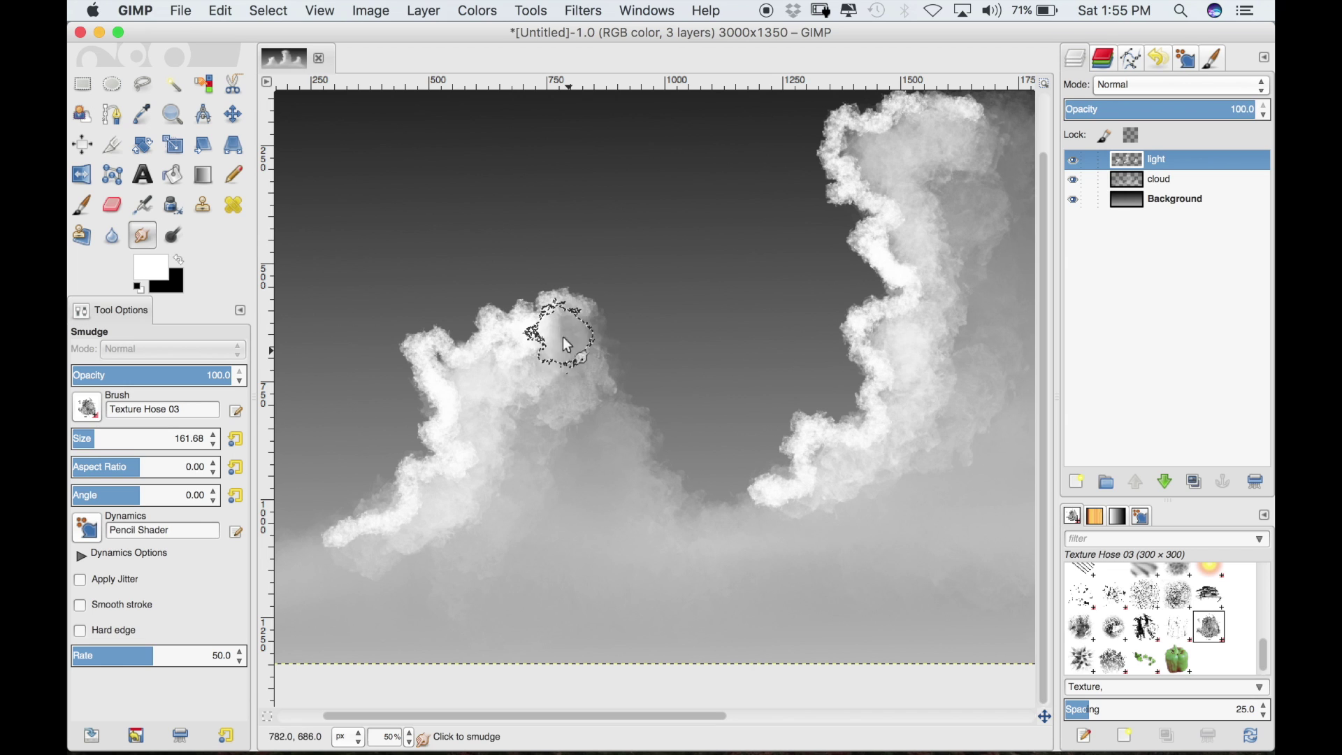
Reduce the Smudge brush size to 84.83 and blend the left cloud's white highlights into its body
key(bracketleft)
key(bracketleft)
key(bracketleft)
key(bracketleft)
key(bracketleft)
key(bracketleft)
key(bracketleft)
key(bracketleft)
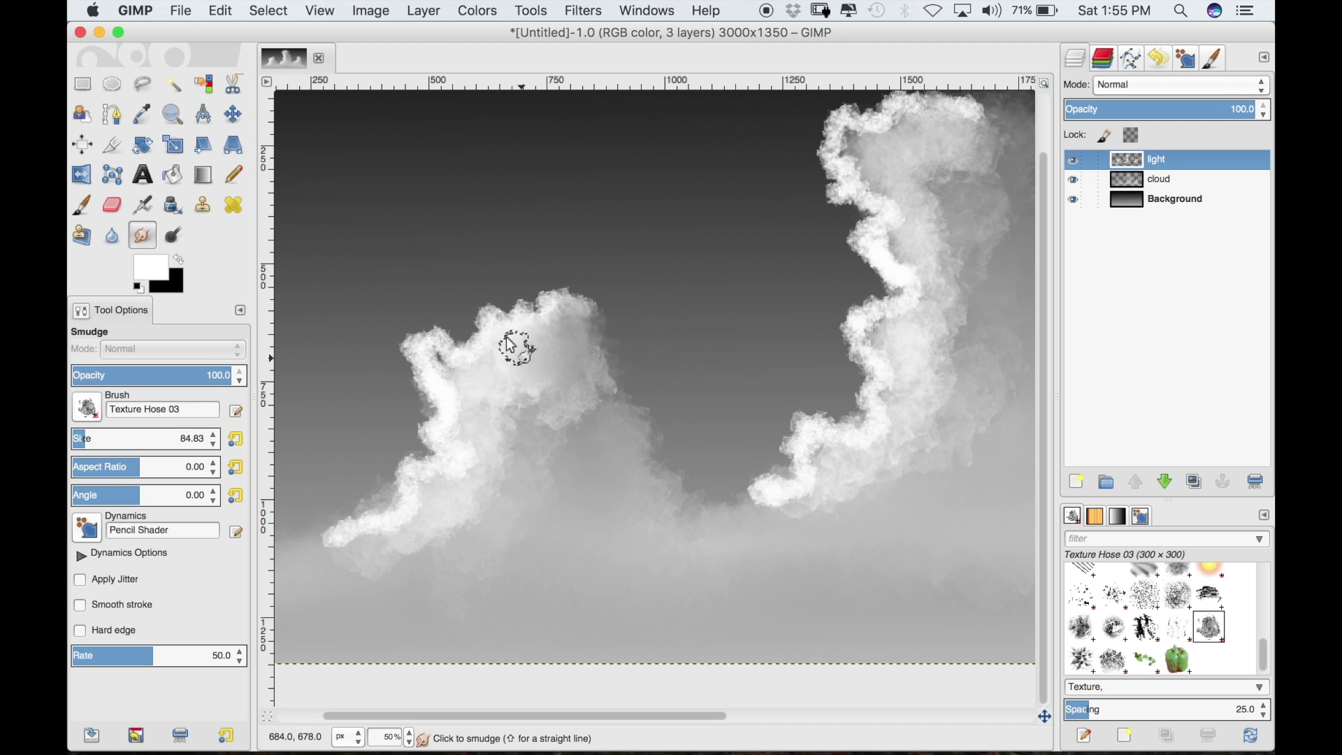
mouse_move(503, 341)
mouse_down()
mouse_move(512, 369)
mouse_move(499, 358)
mouse_move(477, 381)
mouse_move(432, 353)
mouse_move(450, 369)
mouse_move(435, 358)
mouse_move(495, 366)
mouse_move(454, 374)
mouse_move(461, 404)
mouse_move(444, 433)
mouse_move(454, 418)
mouse_move(478, 467)
mouse_move(464, 434)
mouse_move(459, 502)
mouse_move(449, 474)
mouse_move(434, 492)
mouse_move(415, 480)
mouse_move(398, 536)
mouse_move(356, 539)
mouse_move(364, 553)
mouse_move(343, 558)
mouse_move(313, 548)
mouse_move(355, 552)
mouse_move(322, 533)
mouse_move(288, 558)
mouse_move(333, 538)
mouse_move(310, 548)
mouse_move(326, 524)
mouse_move(307, 543)
mouse_move(268, 534)
mouse_move(336, 529)
mouse_move(328, 572)
mouse_up()
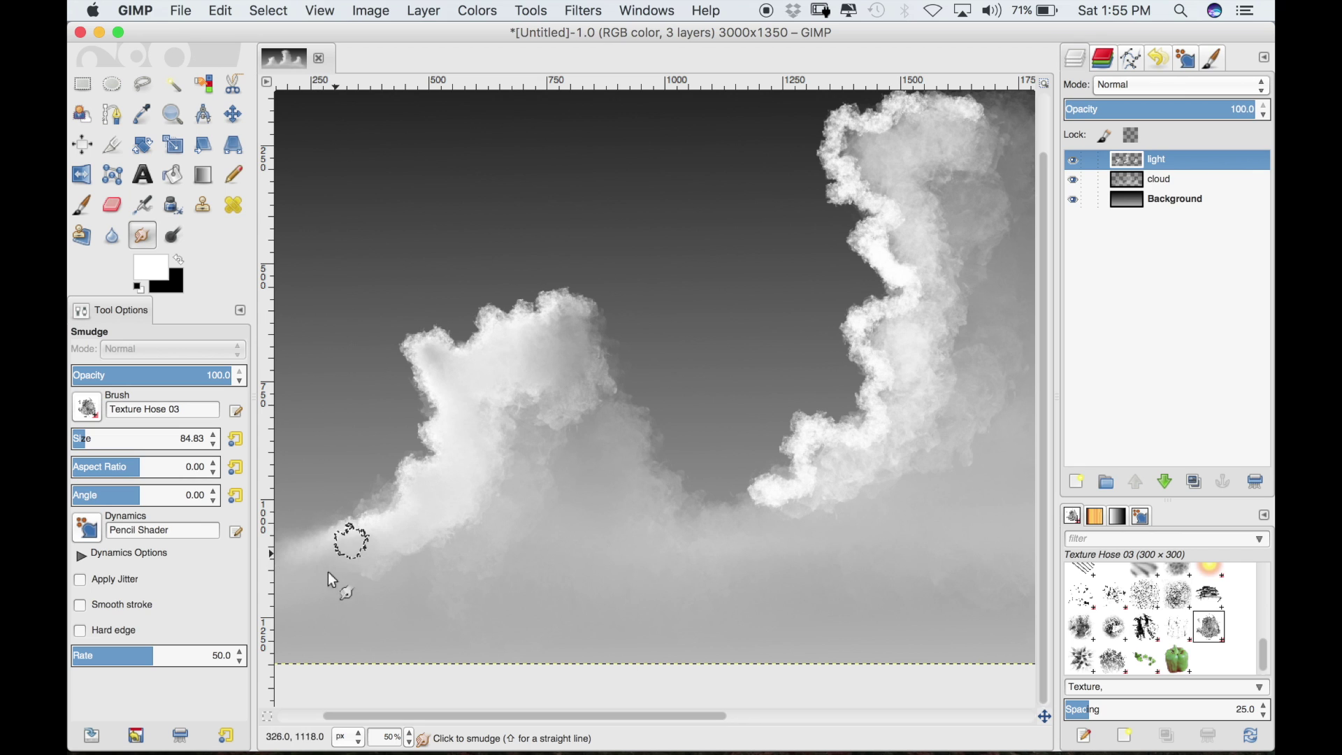
mouse_move(519, 443)
mouse_down()
mouse_move(521, 380)
mouse_move(497, 439)
mouse_move(513, 387)
mouse_move(557, 404)
mouse_move(561, 425)
mouse_move(592, 369)
mouse_move(614, 395)
mouse_move(564, 425)
mouse_move(551, 417)
mouse_move(515, 460)
mouse_move(491, 443)
mouse_move(509, 503)
mouse_move(467, 482)
mouse_move(497, 544)
mouse_move(446, 538)
mouse_move(467, 550)
mouse_move(416, 576)
mouse_move(399, 543)
mouse_move(385, 578)
mouse_move(325, 552)
mouse_move(460, 518)
mouse_move(495, 395)
mouse_move(526, 402)
mouse_move(496, 377)
mouse_move(528, 350)
mouse_move(538, 405)
mouse_move(655, 555)
mouse_move(583, 469)
mouse_move(563, 332)
mouse_move(539, 320)
mouse_move(543, 361)
mouse_move(521, 356)
mouse_move(534, 379)
mouse_move(494, 353)
mouse_up()
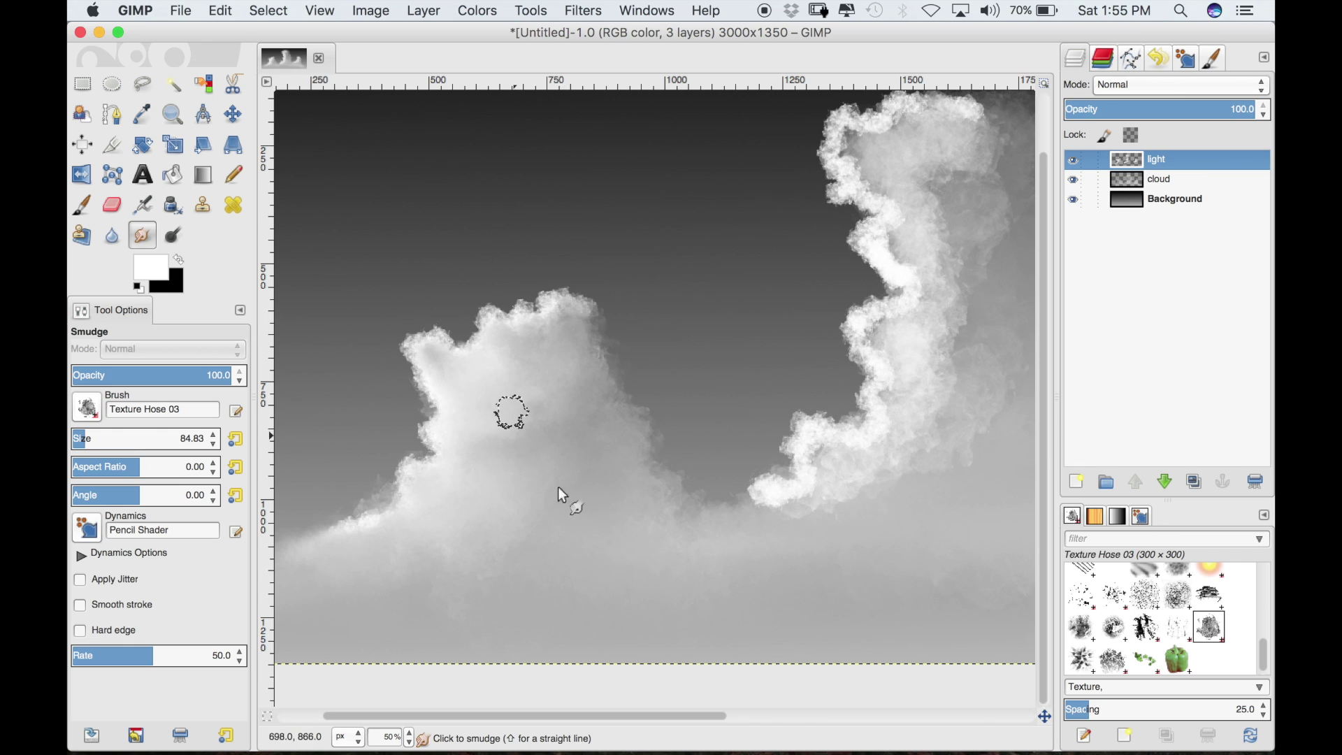
Smudge the white highlights along the top and left edge of the middle cloud inward down to its base
drag(593, 714, 717, 714)
drag(1046, 434, 1046, 391)
mouse_move(739, 156)
mouse_down()
mouse_move(790, 160)
mouse_move(718, 171)
mouse_move(755, 184)
mouse_move(723, 166)
mouse_move(747, 214)
mouse_up()
drag(732, 158, 683, 185)
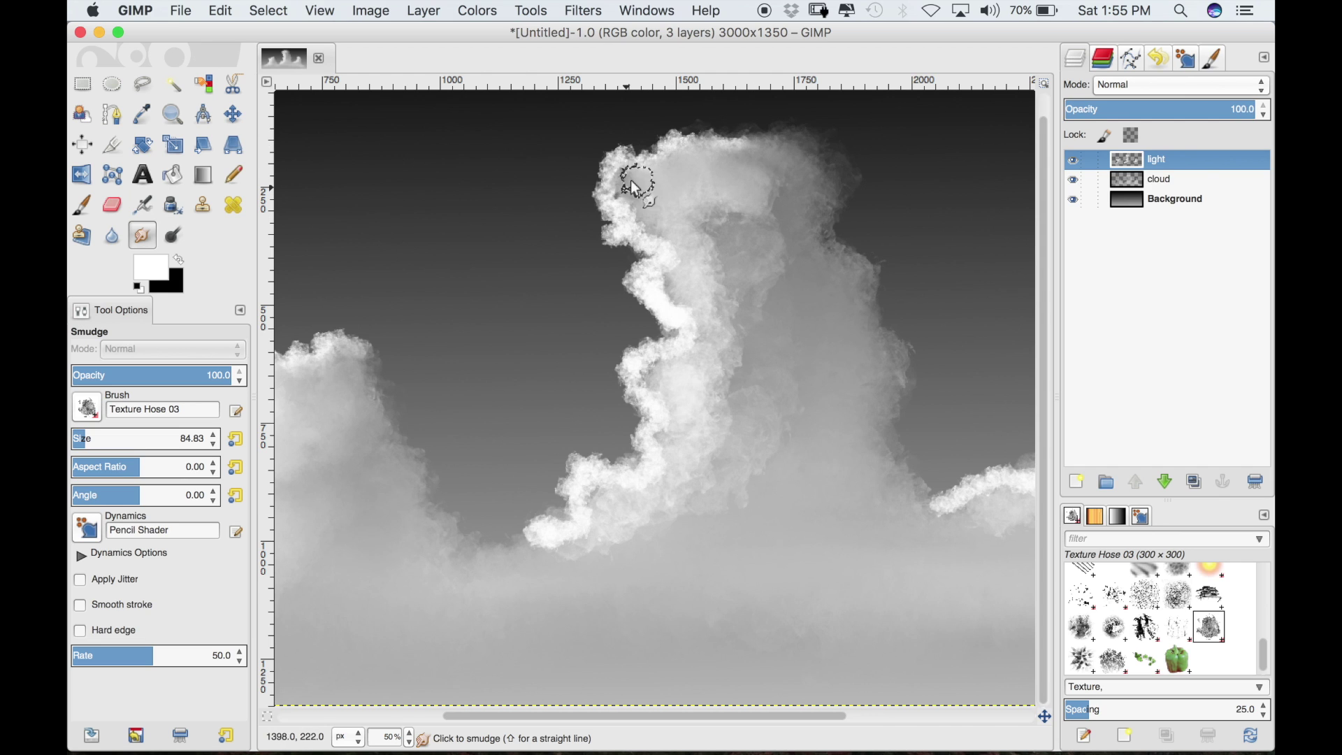
mouse_move(640, 186)
mouse_down()
mouse_move(648, 218)
mouse_move(618, 198)
mouse_move(675, 233)
mouse_move(655, 240)
mouse_move(691, 252)
mouse_move(668, 277)
mouse_move(683, 286)
mouse_move(661, 274)
mouse_move(694, 304)
mouse_move(677, 318)
mouse_move(699, 330)
mouse_move(705, 367)
mouse_move(676, 358)
mouse_move(675, 381)
mouse_move(654, 365)
mouse_move(657, 387)
mouse_move(639, 371)
mouse_move(666, 399)
mouse_move(674, 374)
mouse_move(677, 409)
mouse_move(663, 409)
mouse_move(674, 440)
mouse_move(658, 446)
mouse_move(683, 474)
mouse_move(659, 484)
mouse_move(641, 550)
mouse_move(661, 507)
mouse_move(645, 490)
mouse_move(638, 506)
mouse_move(614, 488)
mouse_move(613, 508)
mouse_move(577, 498)
mouse_up()
mouse_move(579, 550)
mouse_down()
mouse_move(547, 540)
mouse_move(515, 562)
mouse_move(544, 535)
mouse_move(502, 561)
mouse_move(529, 539)
mouse_move(487, 561)
mouse_move(532, 540)
mouse_move(450, 553)
mouse_move(506, 562)
mouse_up()
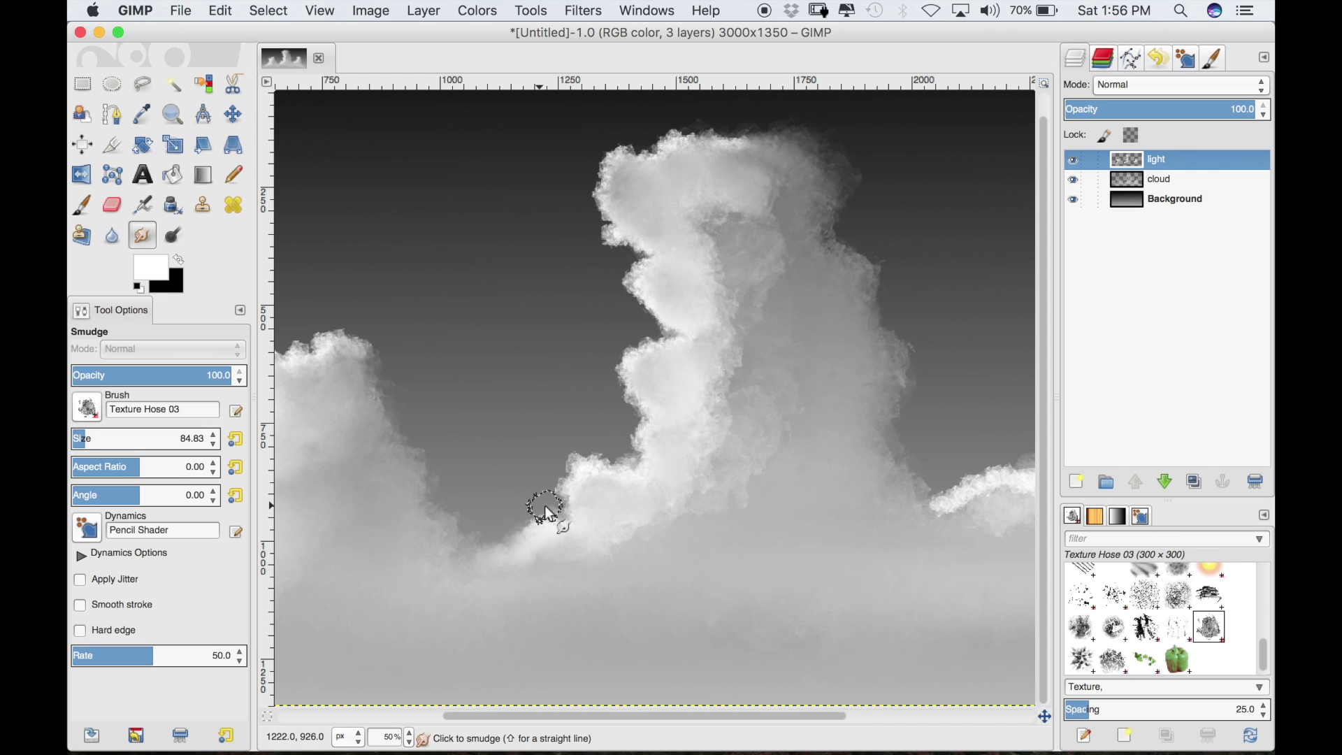
Enlarge the Smudge brush to 131.83 and blend the shading across the middle and right clouds
click(215, 435)
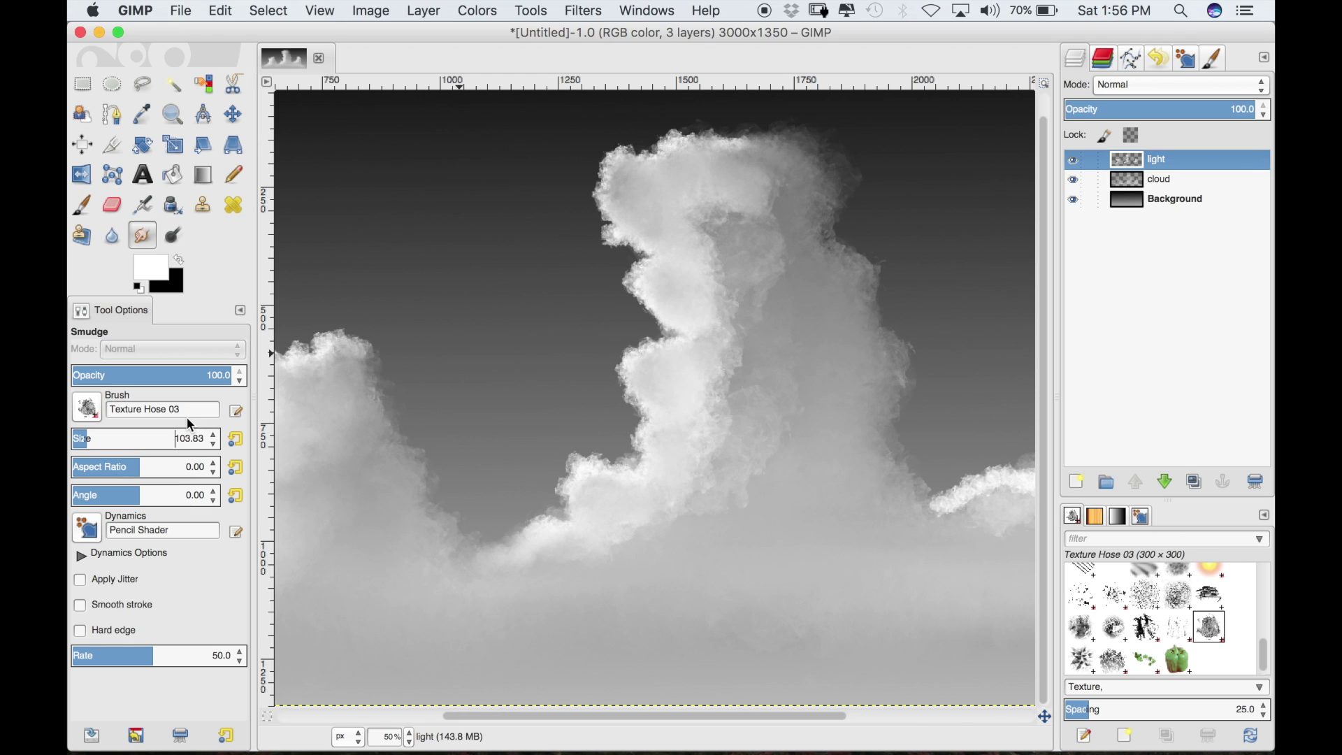
click(215, 436)
click(214, 436)
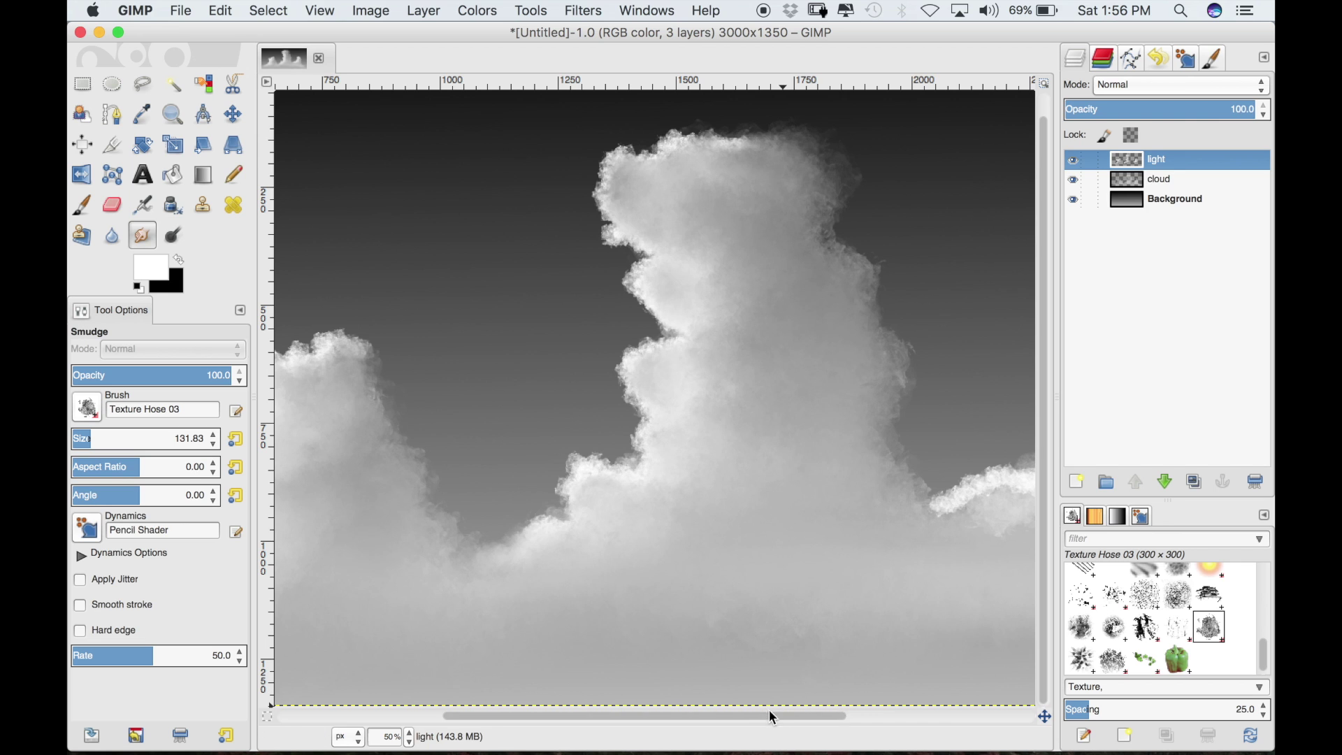
drag(775, 719, 917, 718)
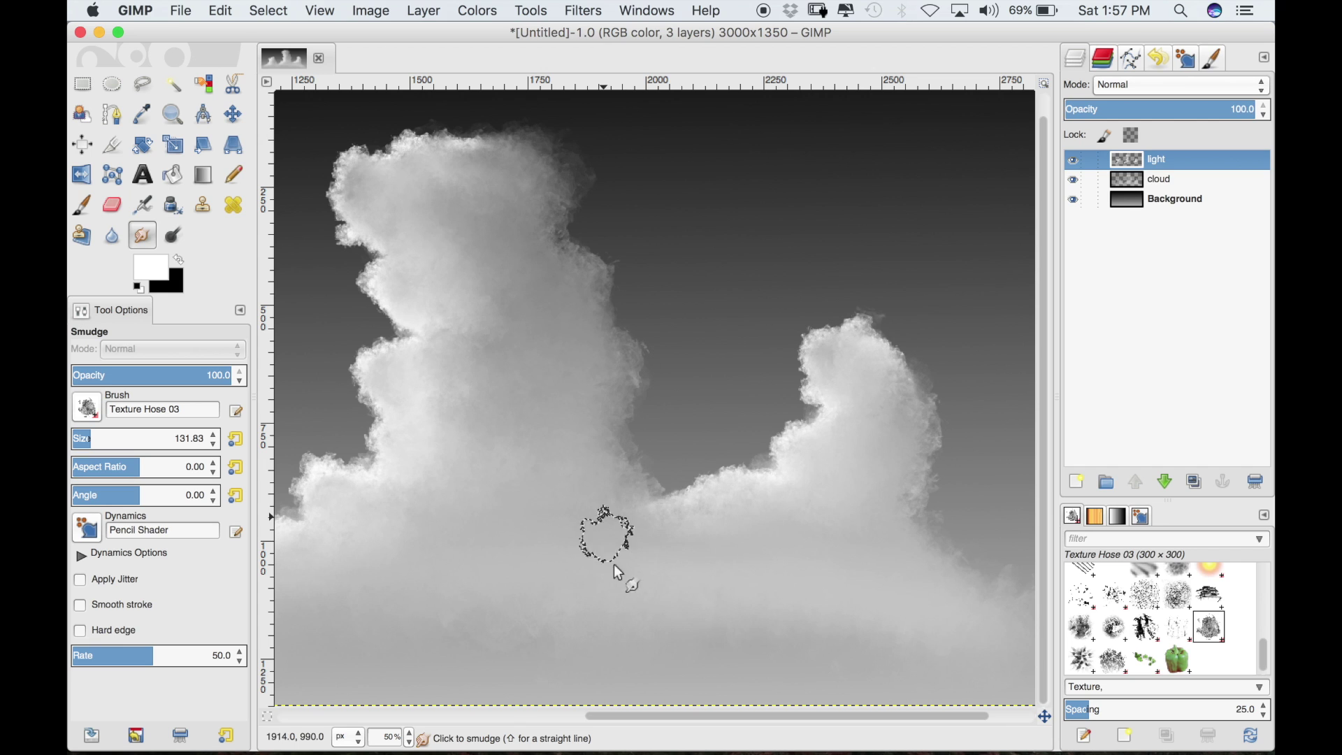
Paint bumpy white highlight strokes across the lower parts of the three clouds with the Paintbrush at size 41.83
click(173, 114)
click(122, 406)
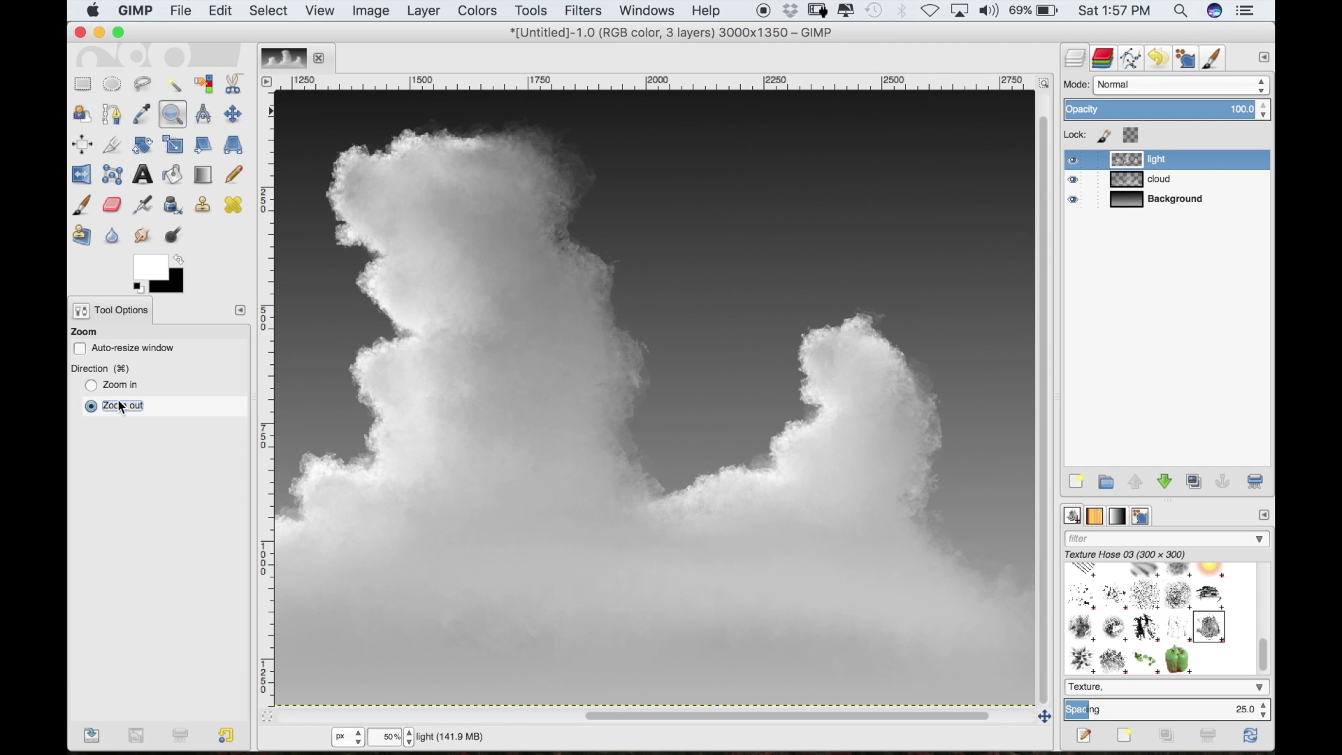
click(418, 374)
click(415, 388)
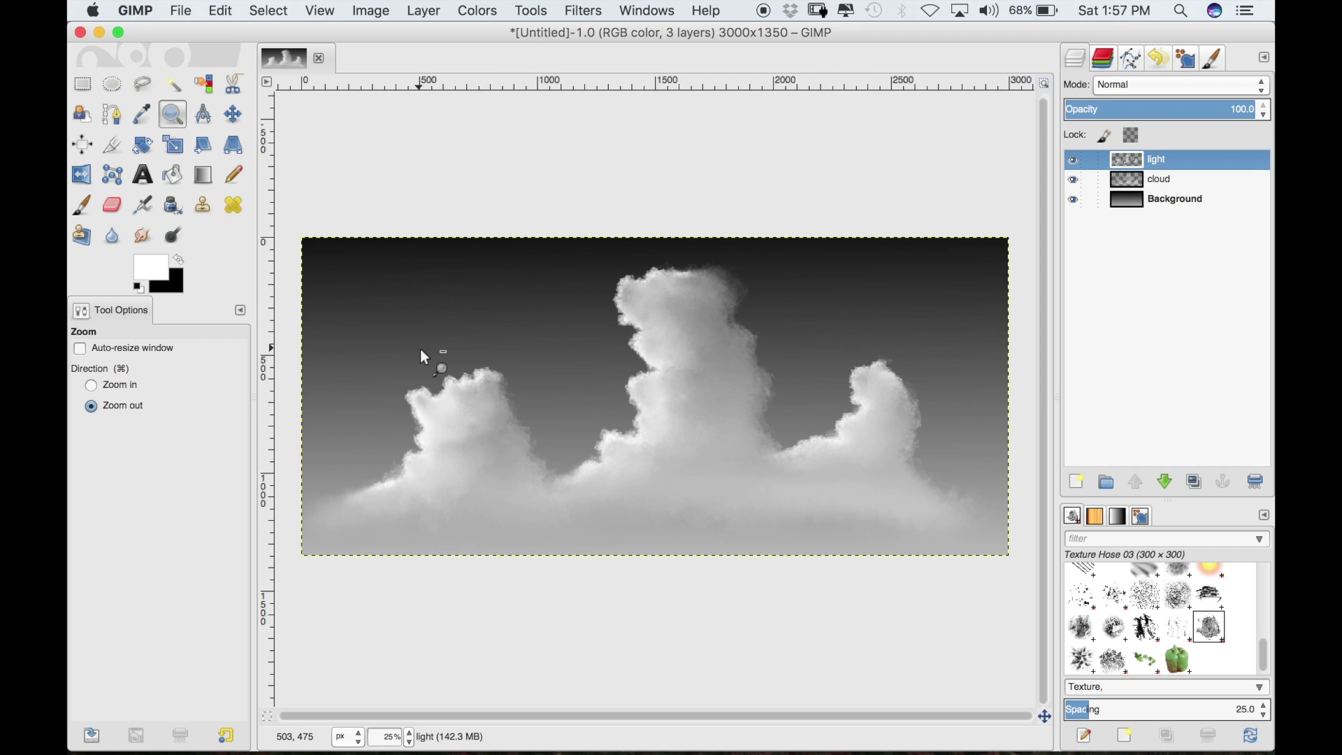
click(81, 205)
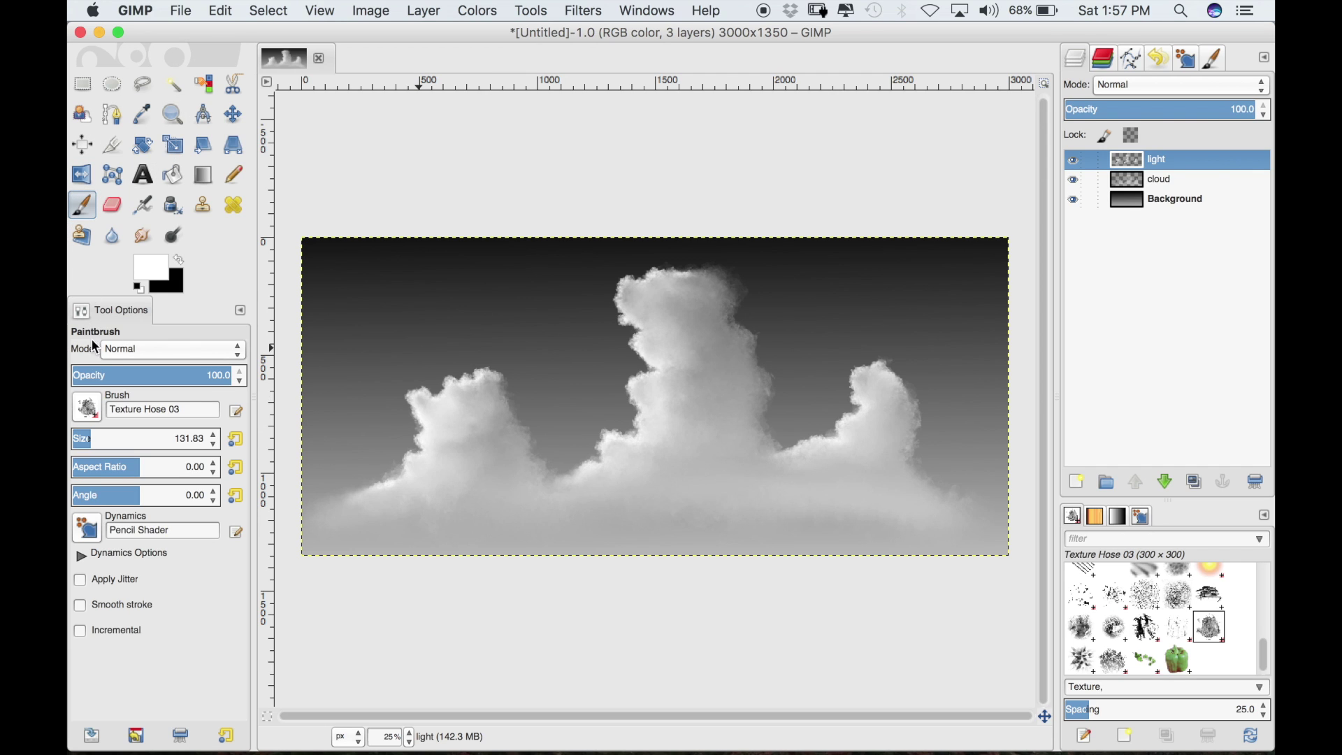
drag(215, 442, 216, 442)
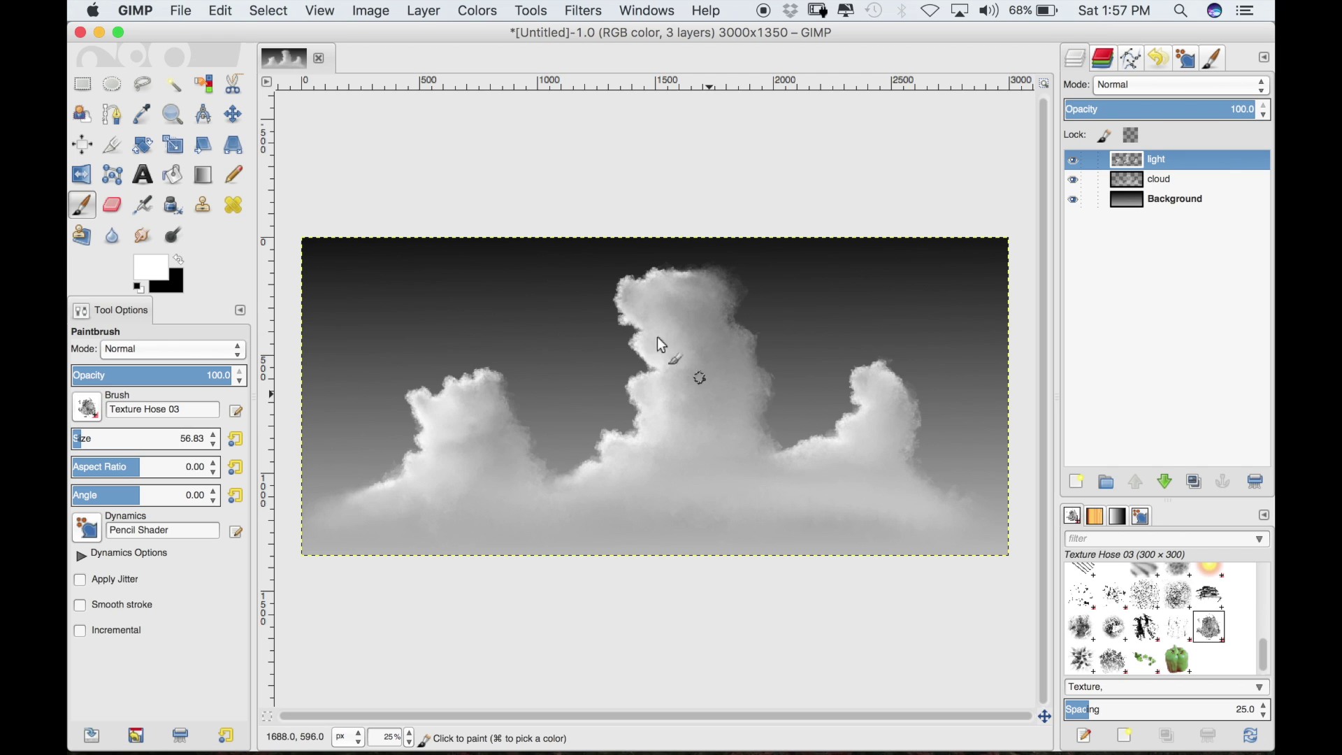
drag(212, 442, 211, 442)
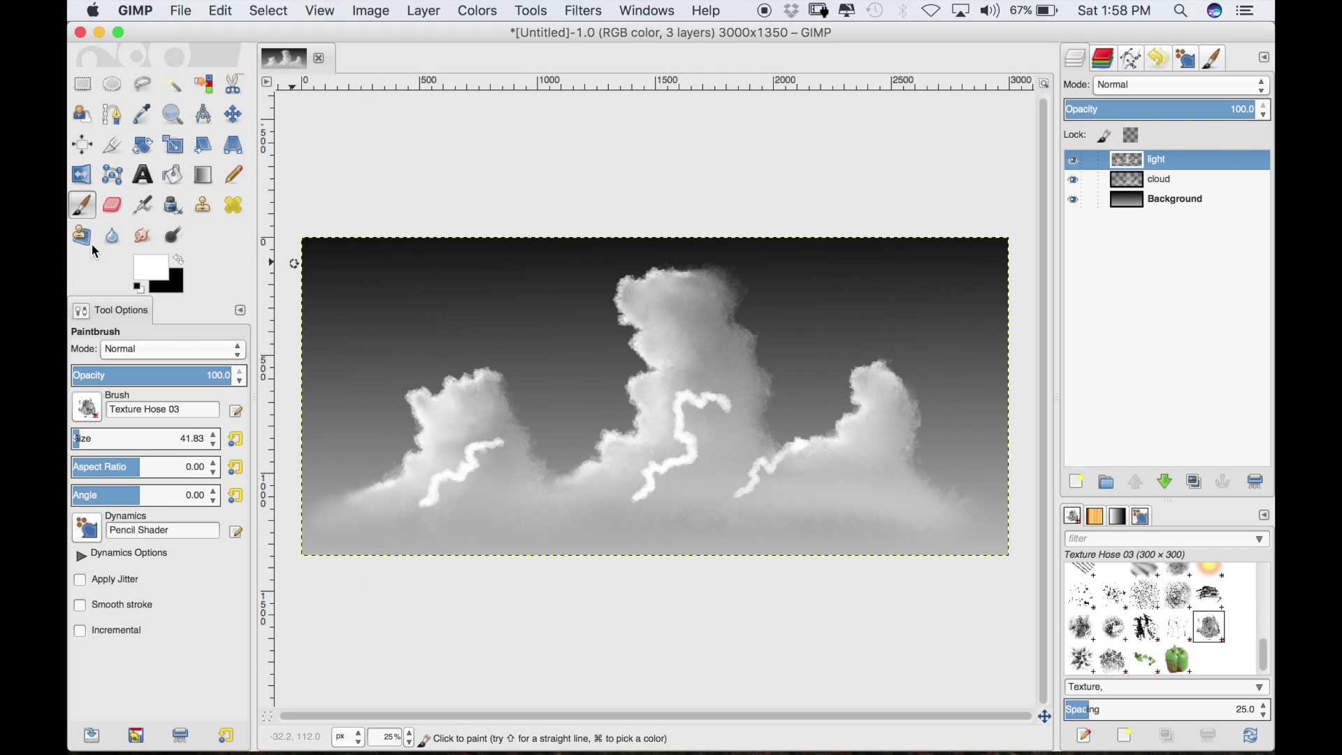
Set the Paintbrush size to 112.78 and paint soft white shading beneath the new highlight strokes on all three clouds
click(98, 439)
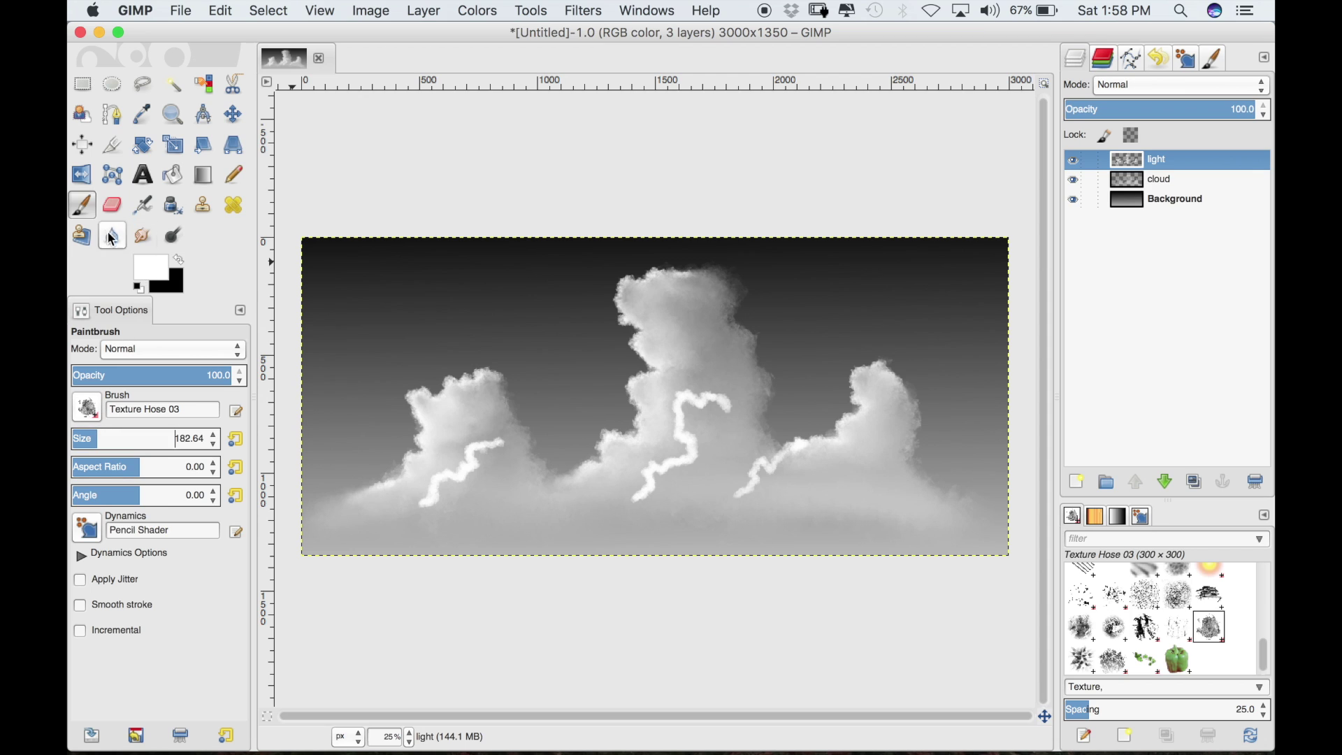
click(144, 238)
click(82, 205)
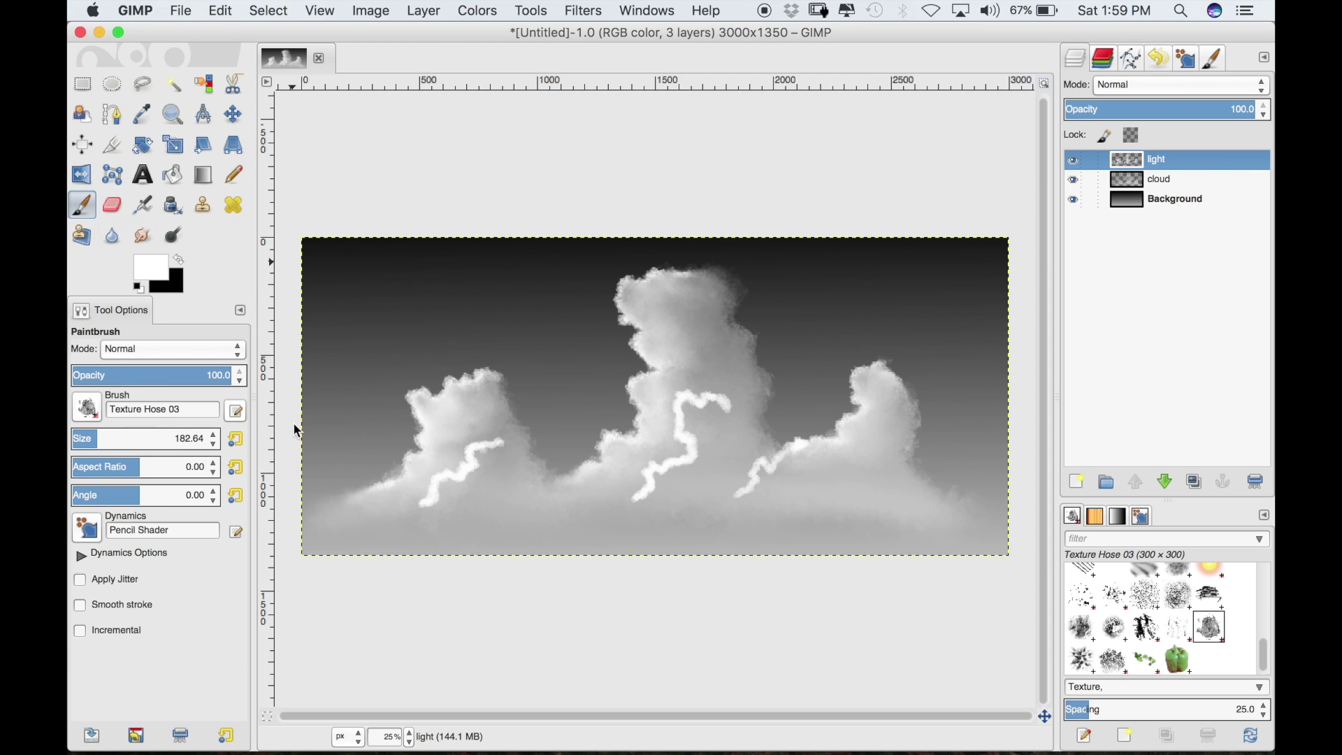
click(88, 435)
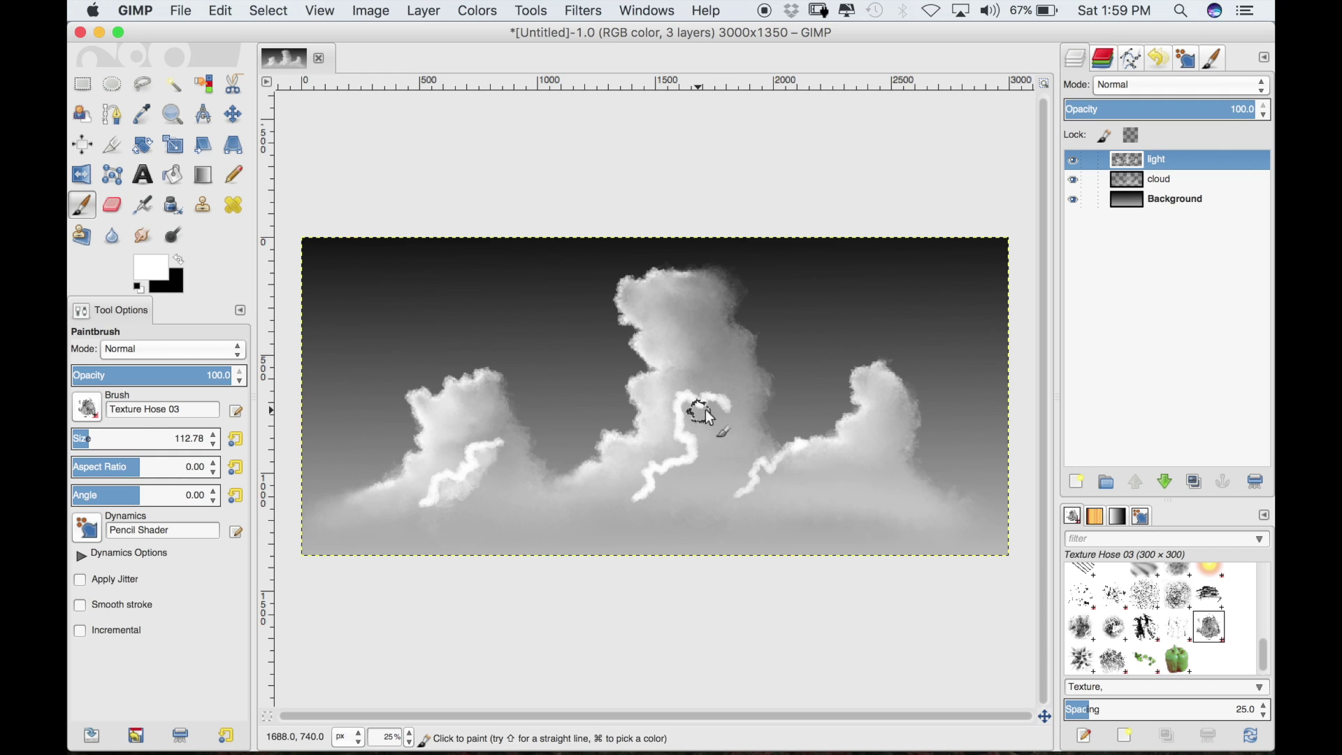
mouse_move(696, 445)
mouse_down()
mouse_move(692, 473)
mouse_move(662, 480)
mouse_up()
mouse_move(801, 466)
mouse_down()
mouse_move(754, 489)
mouse_move(811, 450)
mouse_move(832, 478)
mouse_up()
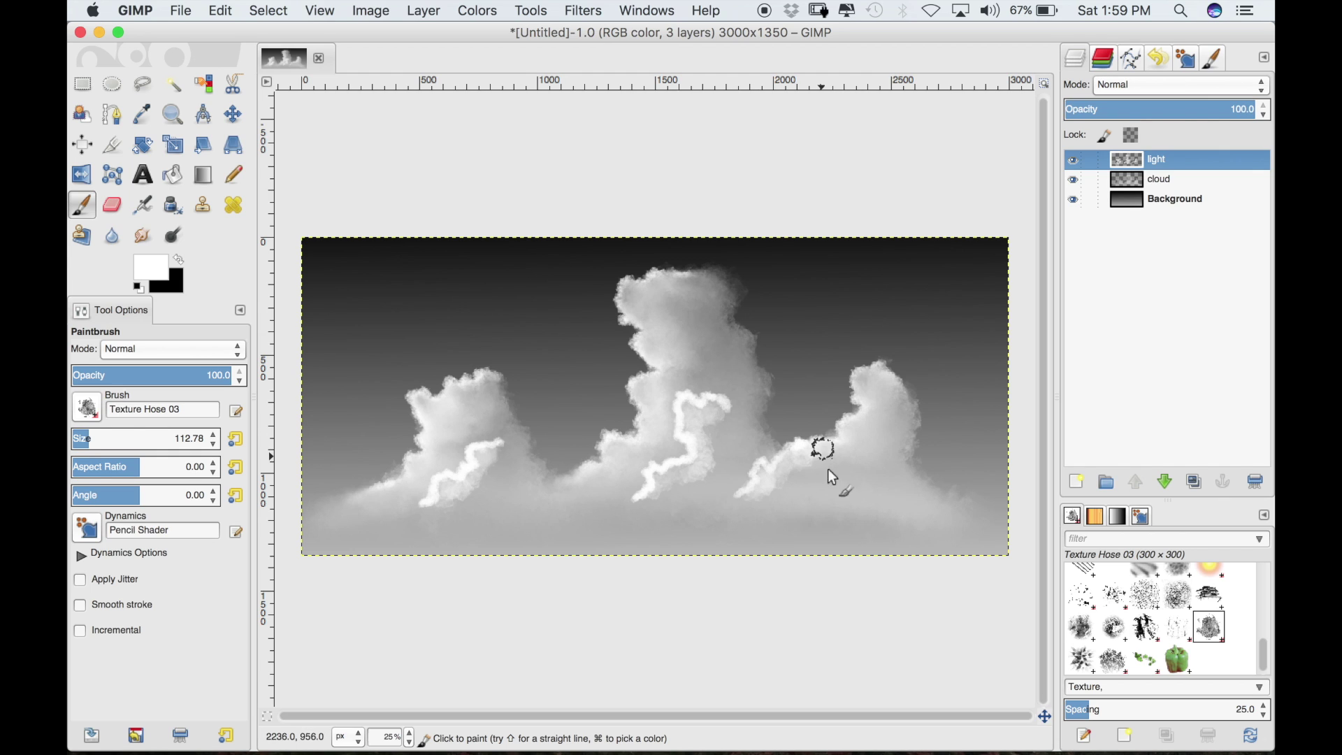
Smudge the lower highlight strokes of all three clouds into soft, rounded inner cloud forms
click(144, 235)
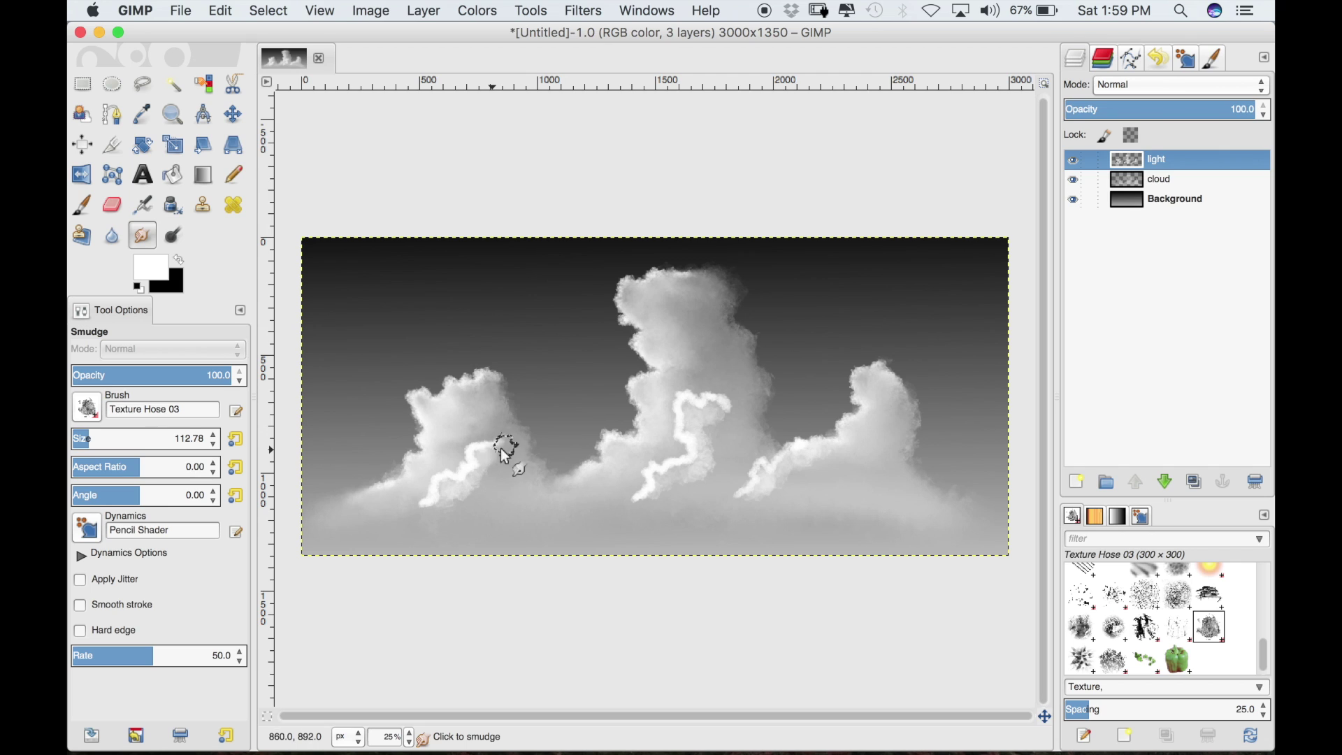
mouse_move(493, 457)
mouse_down()
mouse_move(468, 475)
mouse_move(475, 488)
mouse_move(447, 494)
mouse_move(445, 482)
mouse_move(446, 507)
mouse_move(398, 520)
mouse_move(448, 490)
mouse_move(411, 521)
mouse_move(469, 512)
mouse_move(461, 498)
mouse_move(492, 494)
mouse_move(479, 472)
mouse_move(507, 472)
mouse_up()
drag(410, 522, 391, 504)
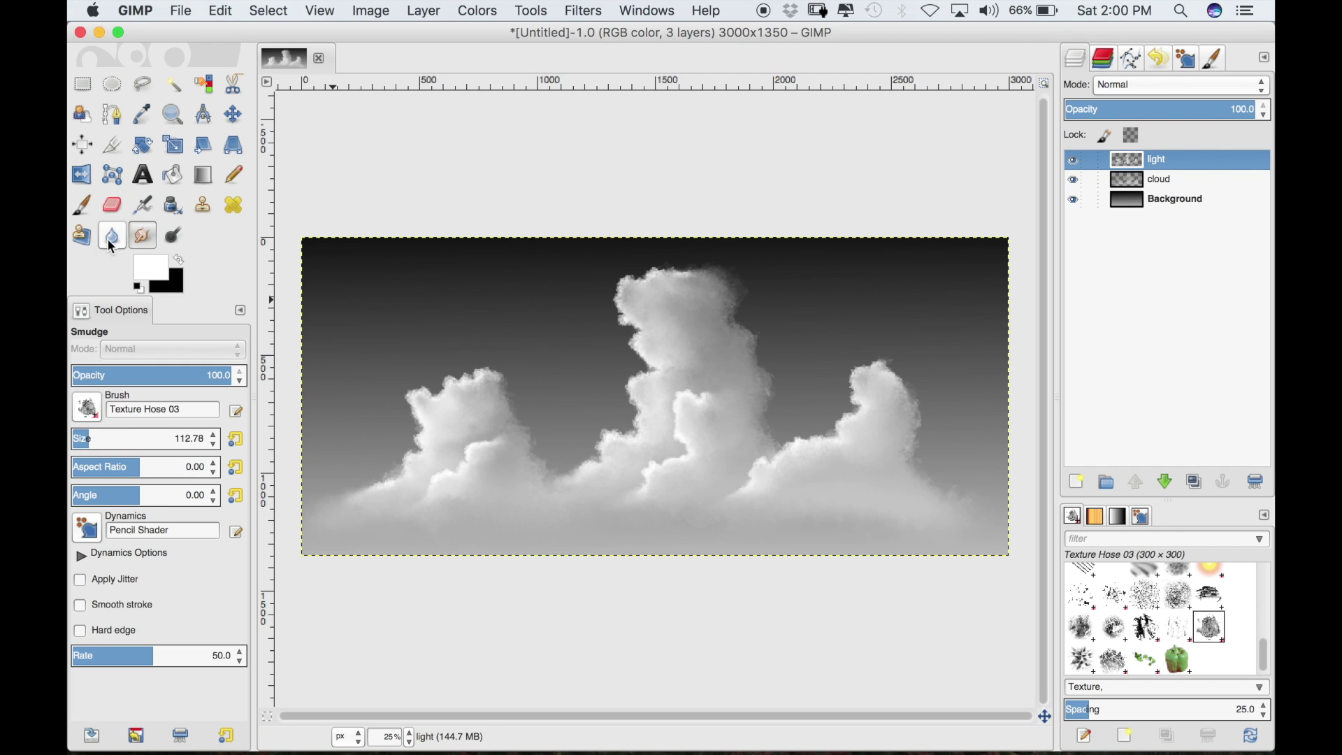
Switch to the Paintbrush and add a 3000 × 1350 px transparent layer named detail above the light layer
click(82, 204)
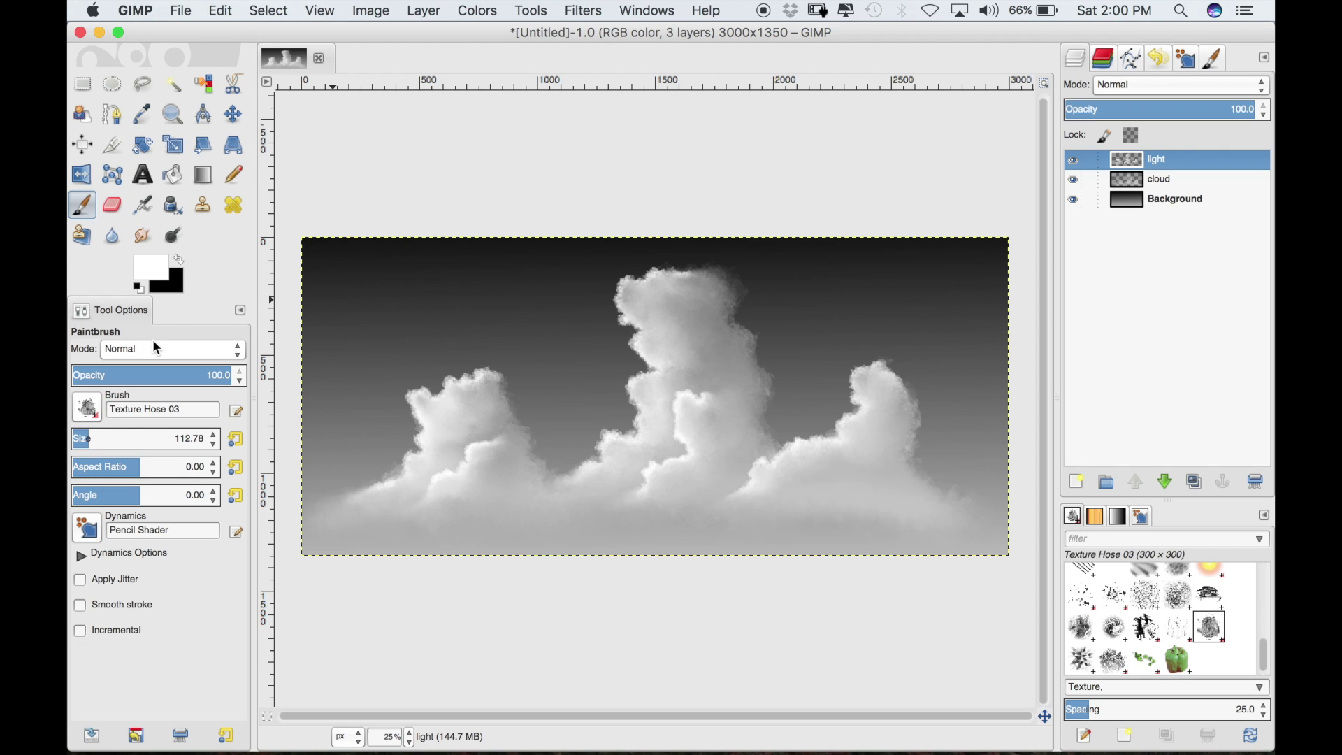
click(1074, 480)
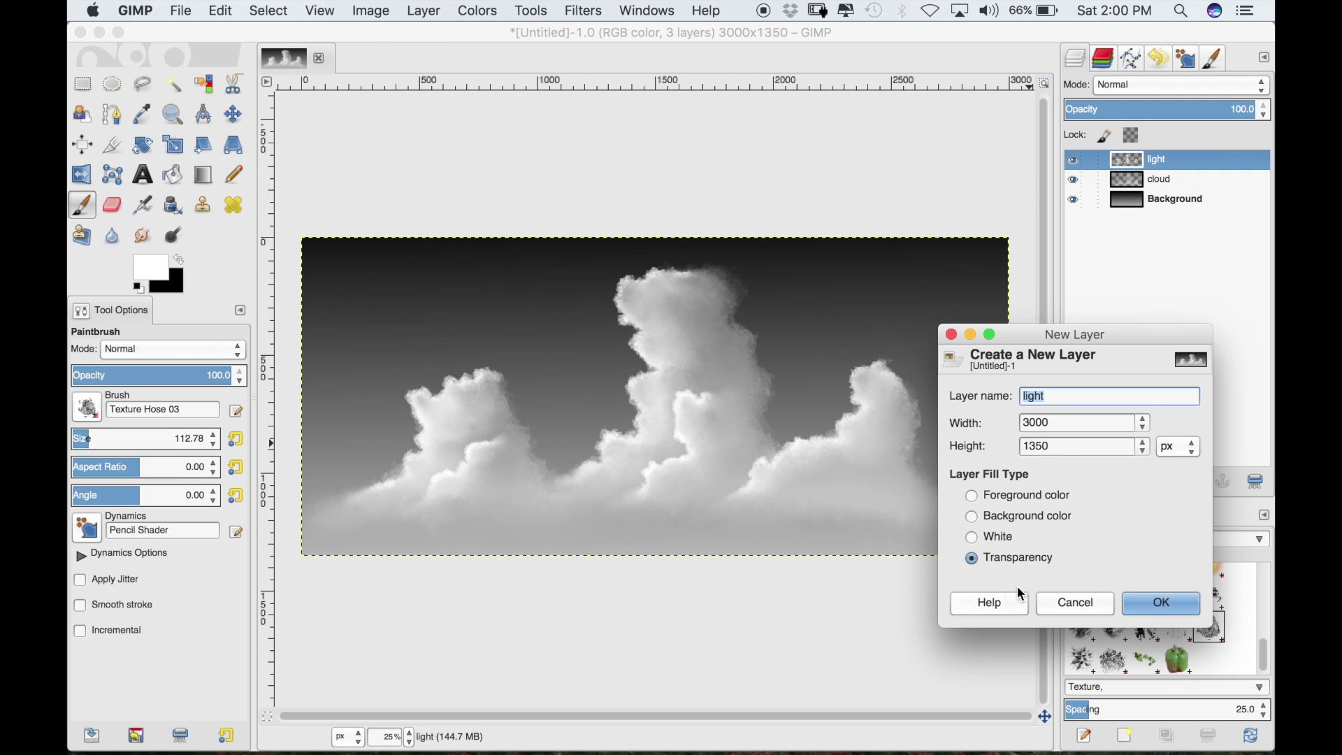
text(detail)
click(1163, 603)
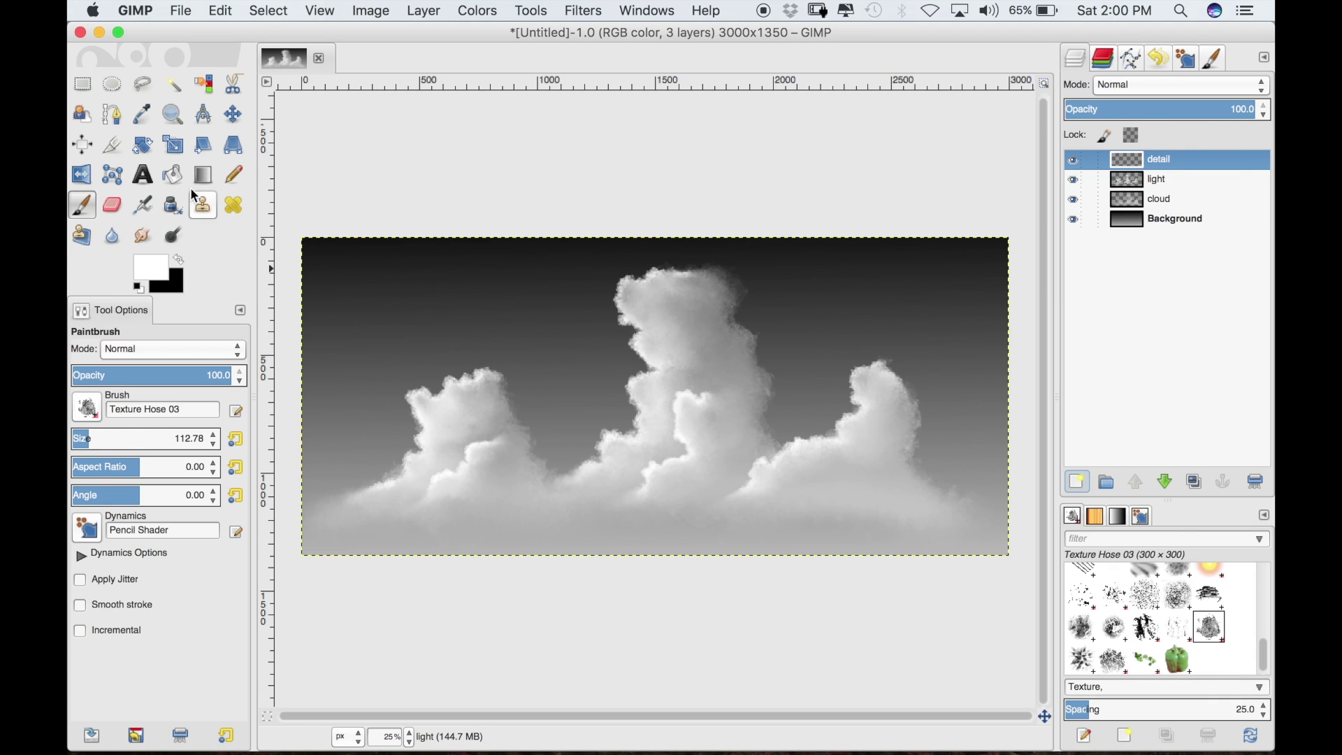
Set the Paintbrush size to 49.90 and paint a small curved, bumpy white cloud edge in the sky above the left cloud on the detail layer
drag(88, 439, 80, 439)
click(79, 434)
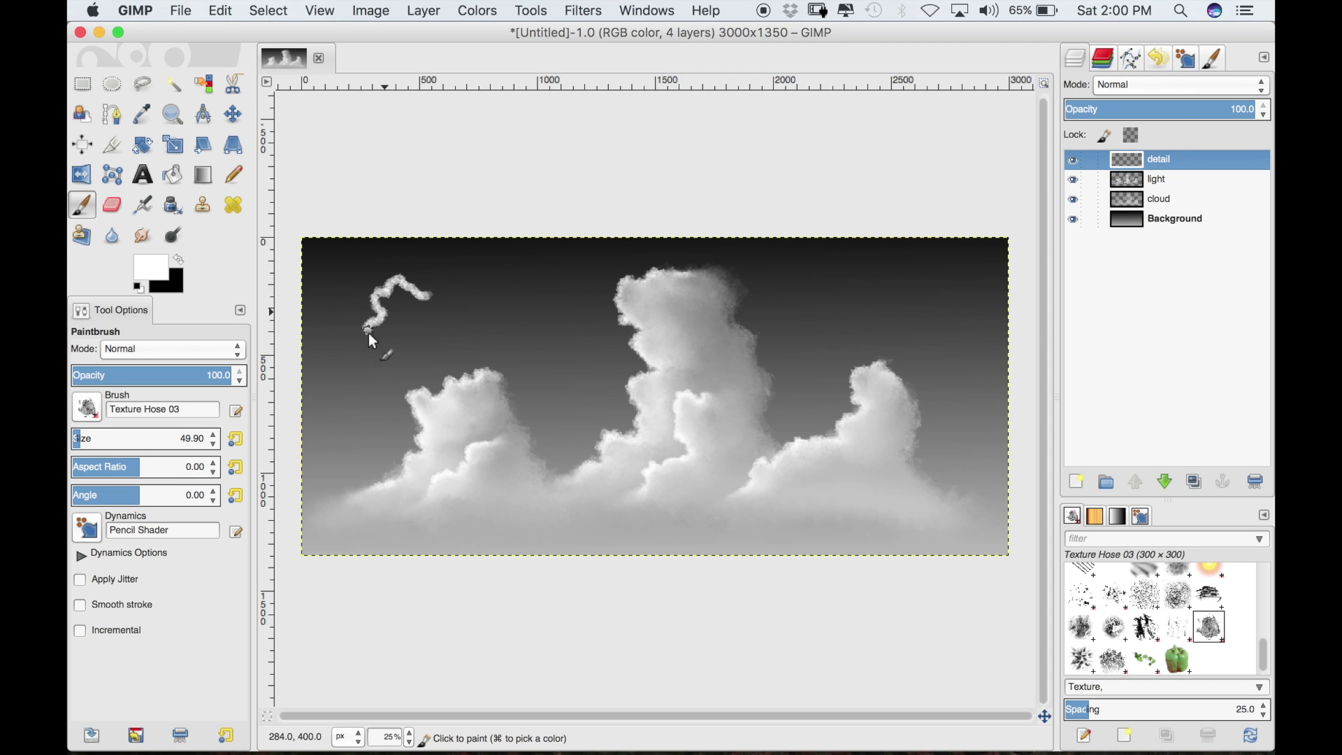
drag(379, 345, 389, 341)
mouse_move(427, 297)
mouse_down()
mouse_move(392, 278)
mouse_move(378, 300)
mouse_up()
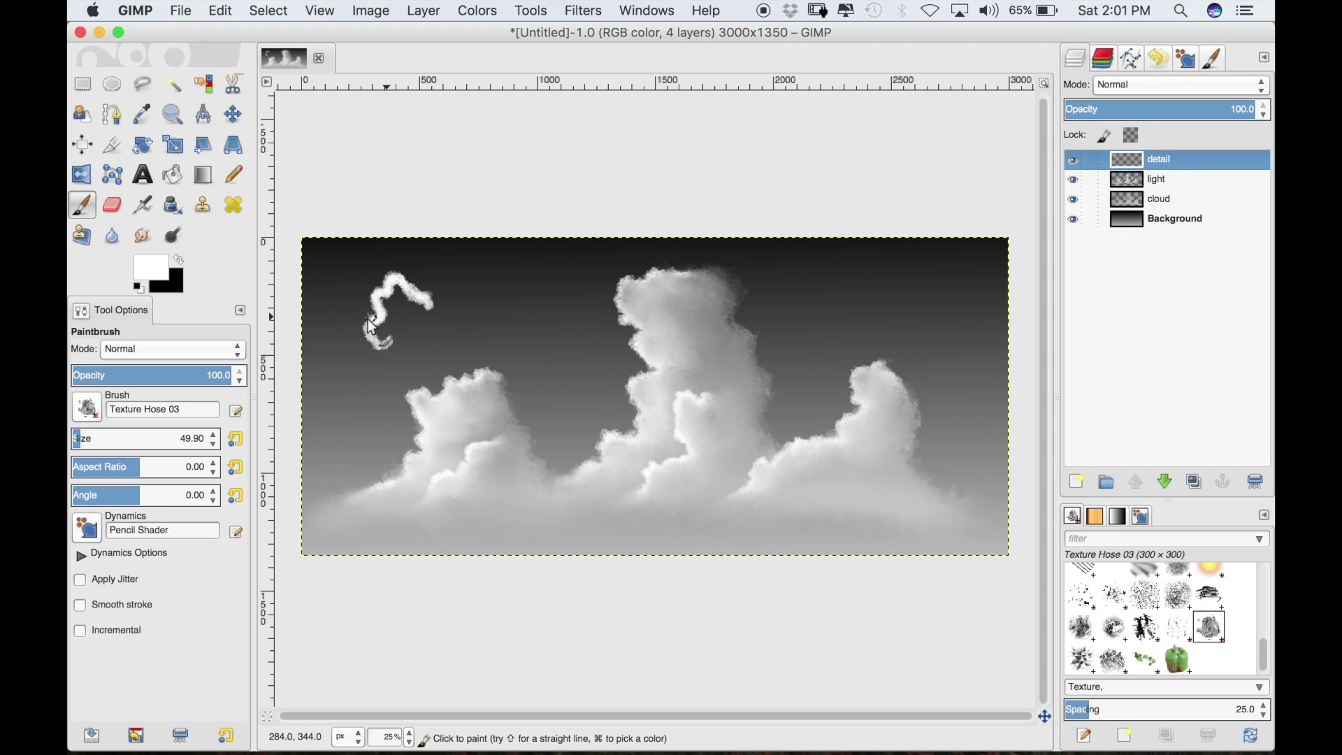
drag(364, 327, 379, 351)
mouse_move(393, 289)
mouse_down()
mouse_move(391, 276)
mouse_move(428, 303)
mouse_up()
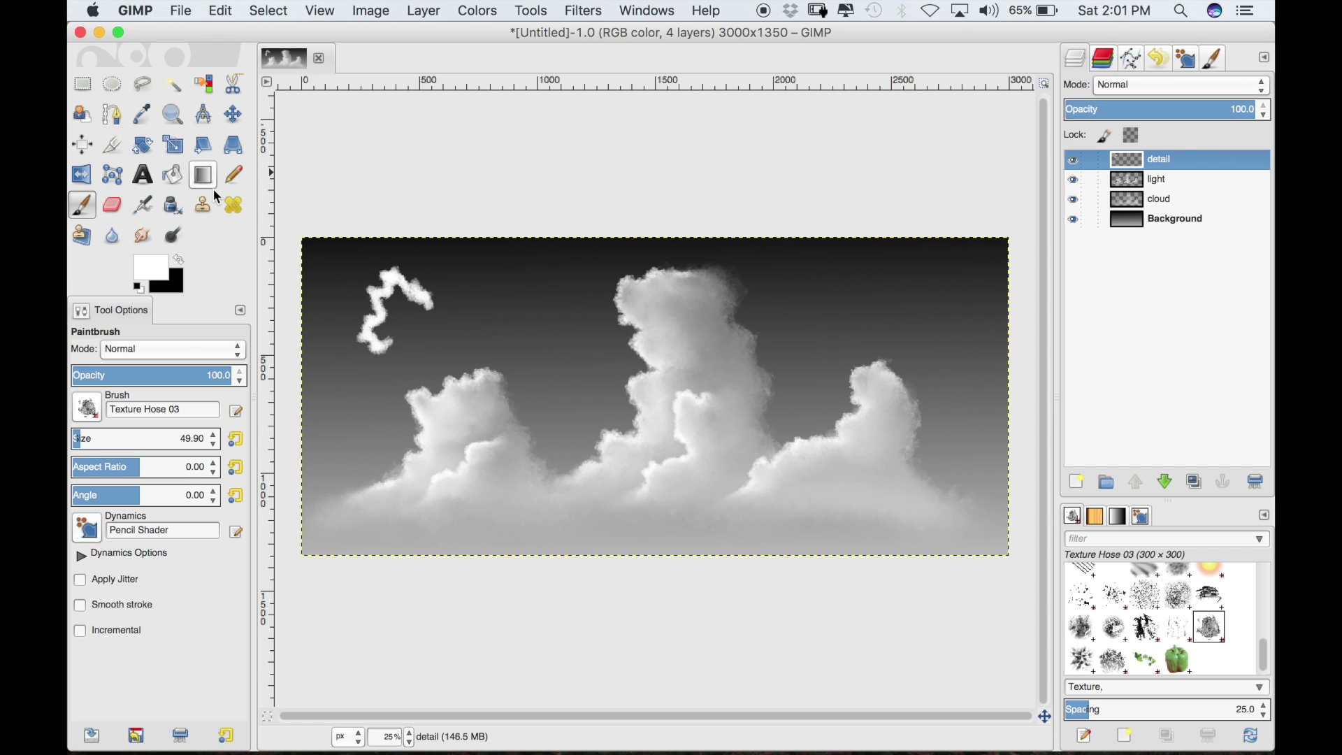
Shade the inside of the small curved edge with the Paintbrush at size 147.71 and smudge it into a soft, rounded small cloud
click(90, 434)
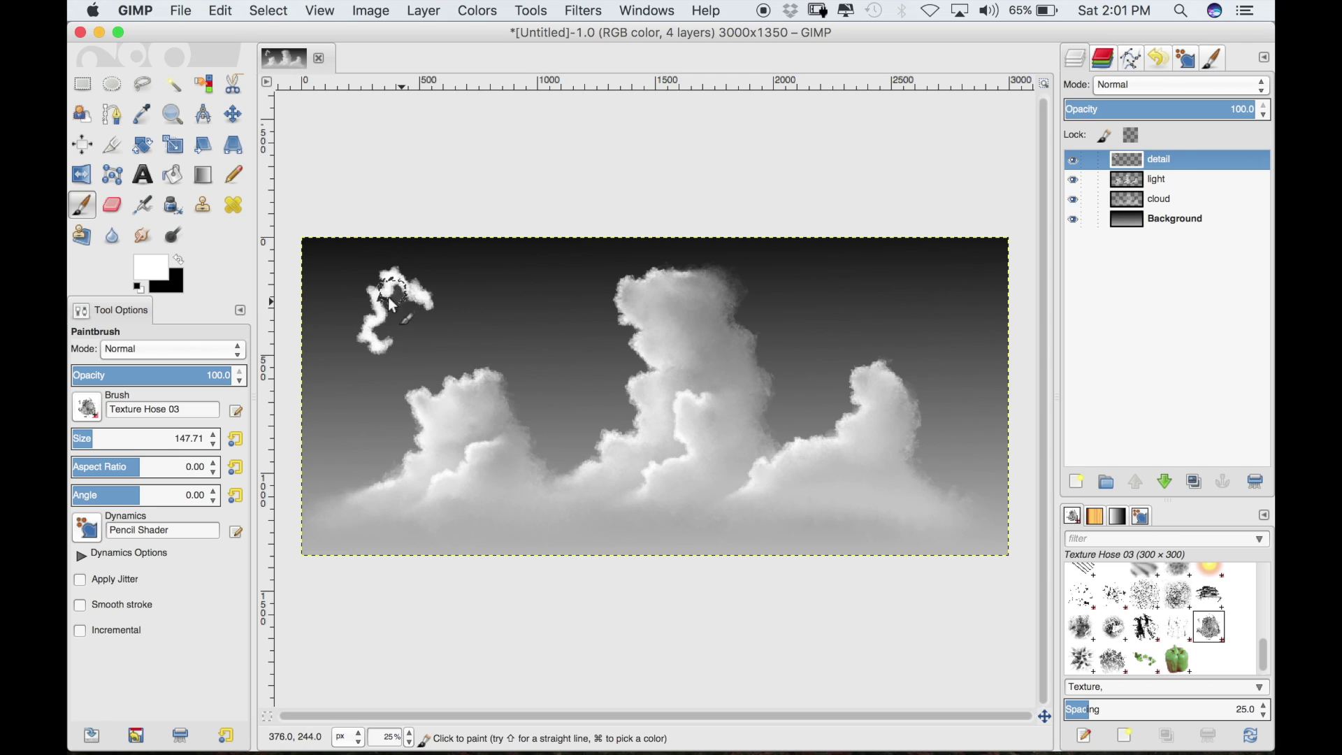
mouse_move(386, 316)
mouse_down()
mouse_move(387, 333)
mouse_move(383, 311)
mouse_up()
click(143, 235)
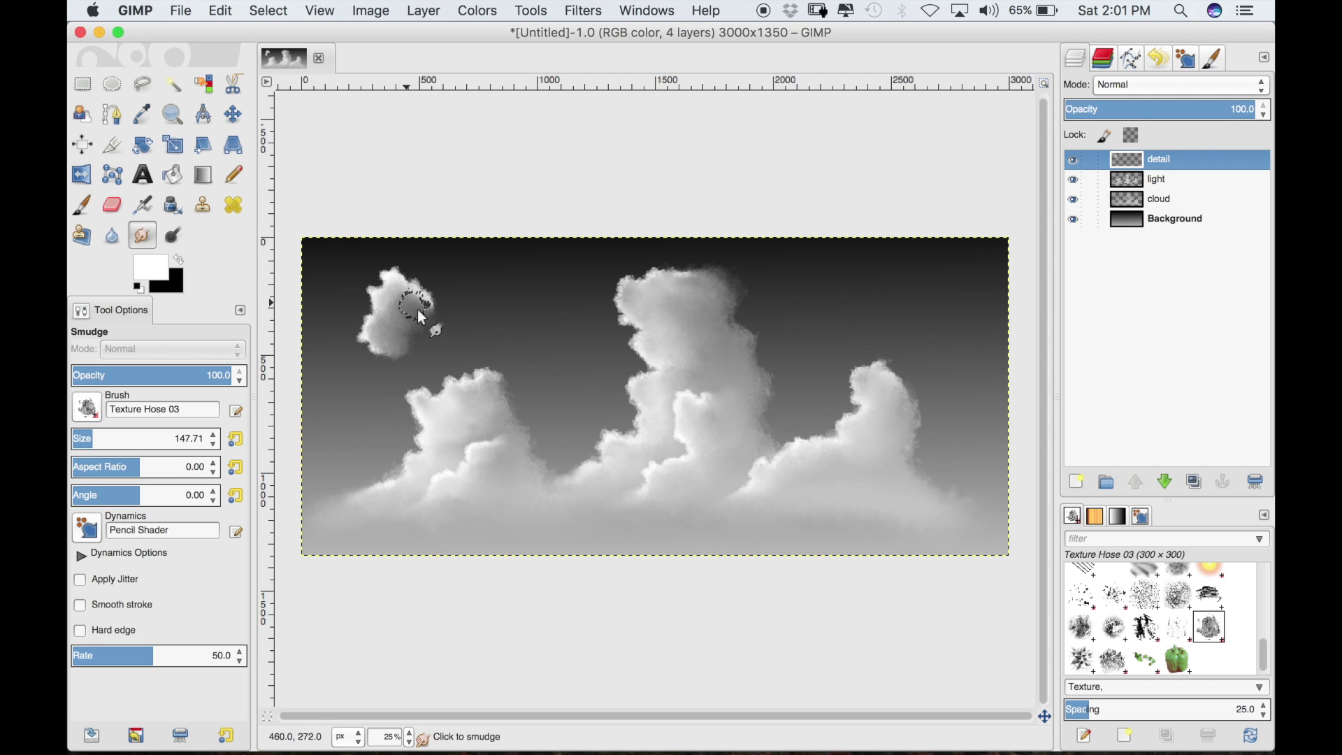
mouse_move(395, 296)
mouse_down()
mouse_move(414, 375)
mouse_move(461, 315)
mouse_up()
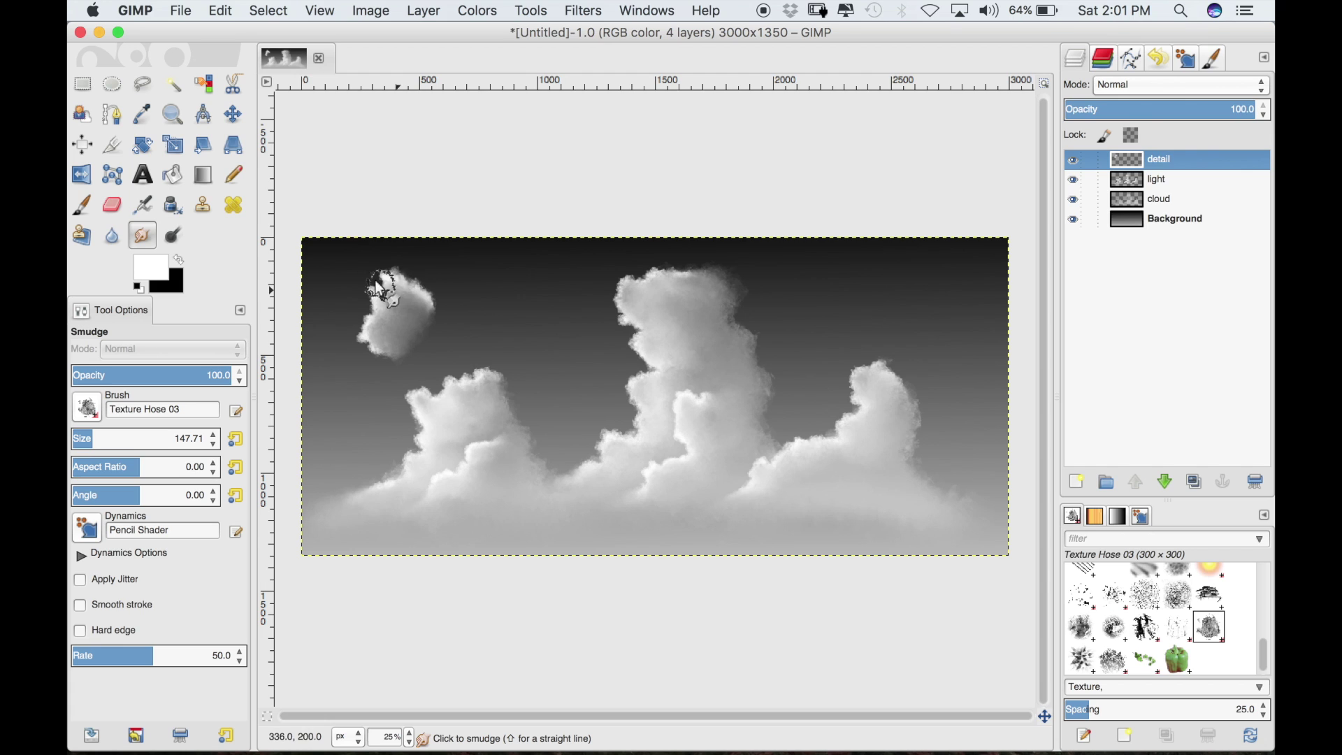
drag(390, 276, 362, 334)
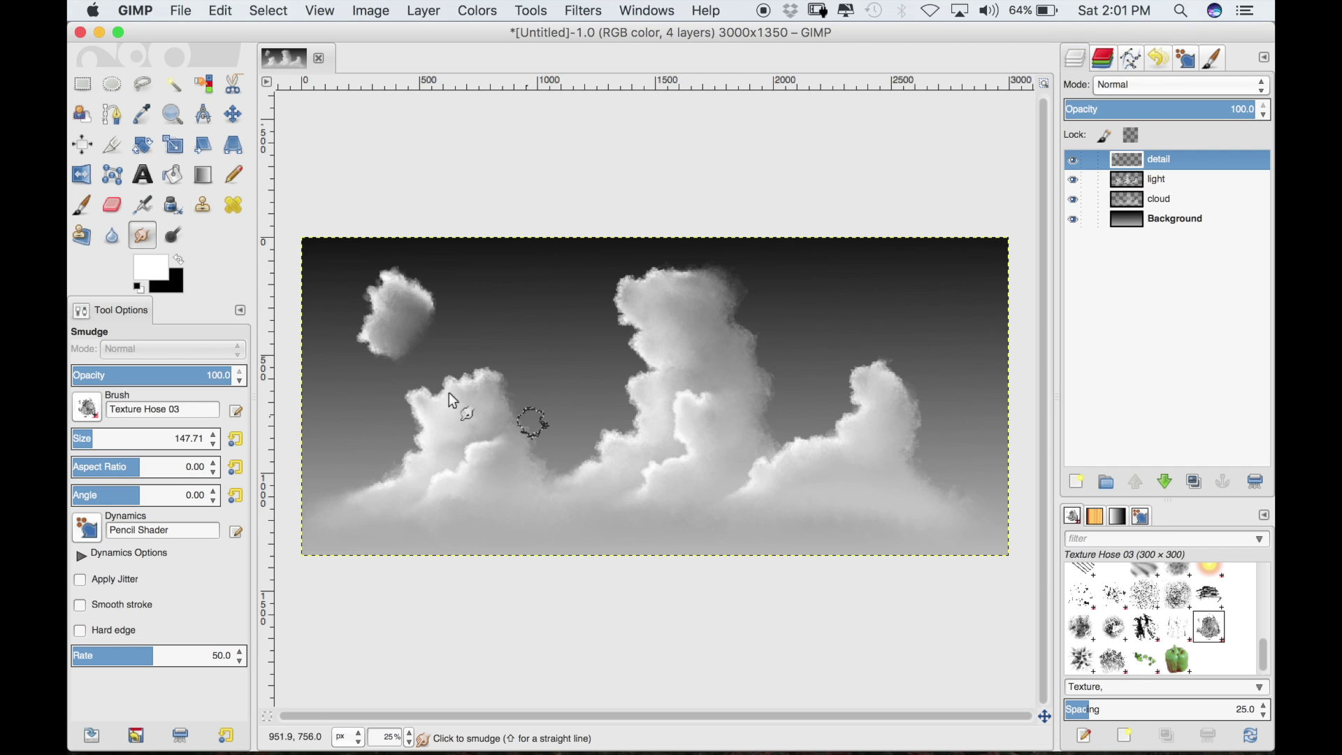
Copy the small cloud from the detail layer with a 496 × 492 px rectangular selection around it
click(82, 87)
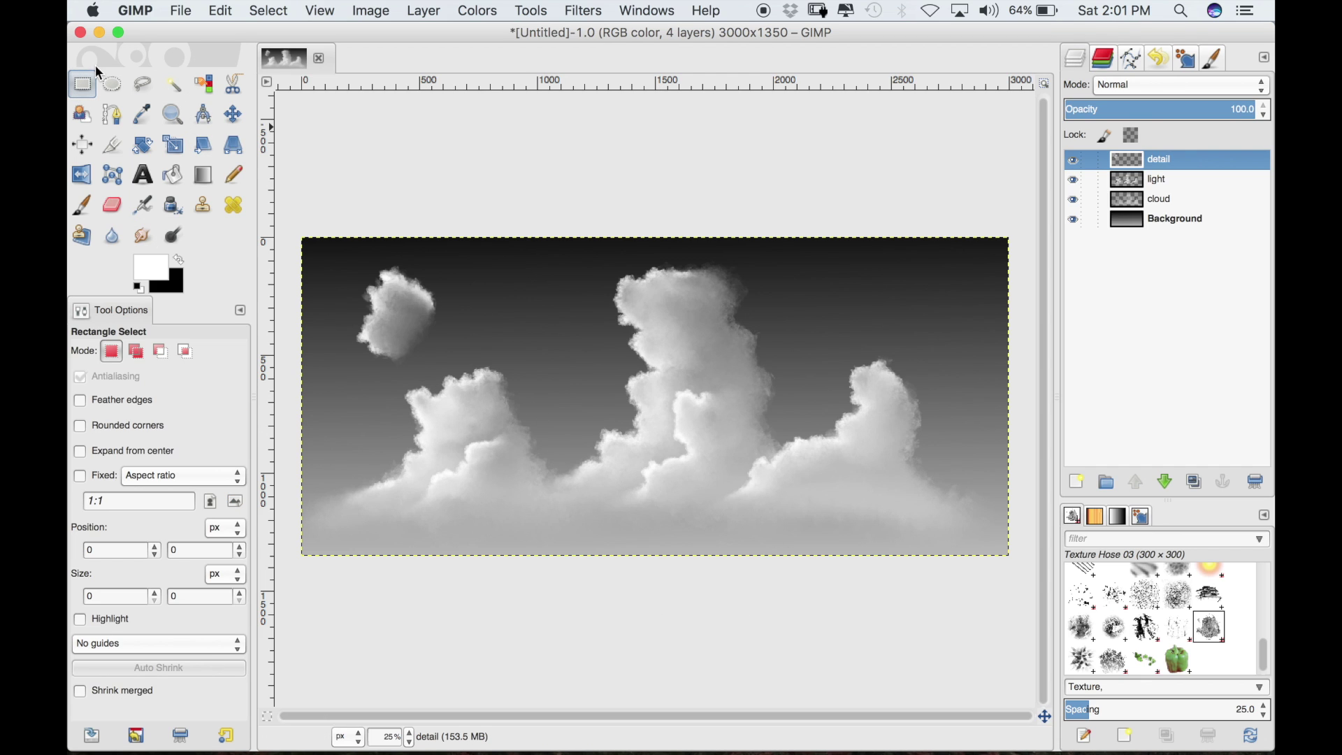
drag(344, 259, 455, 368)
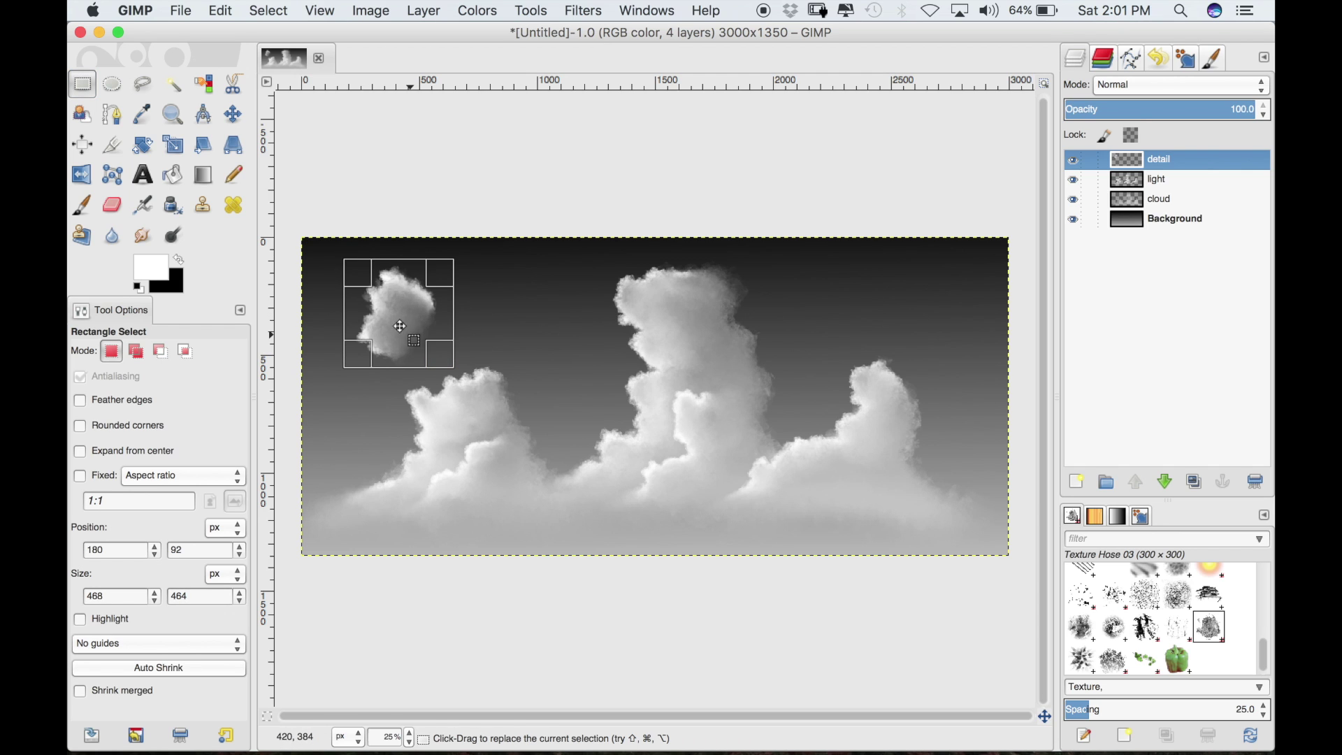
drag(353, 311, 395, 346)
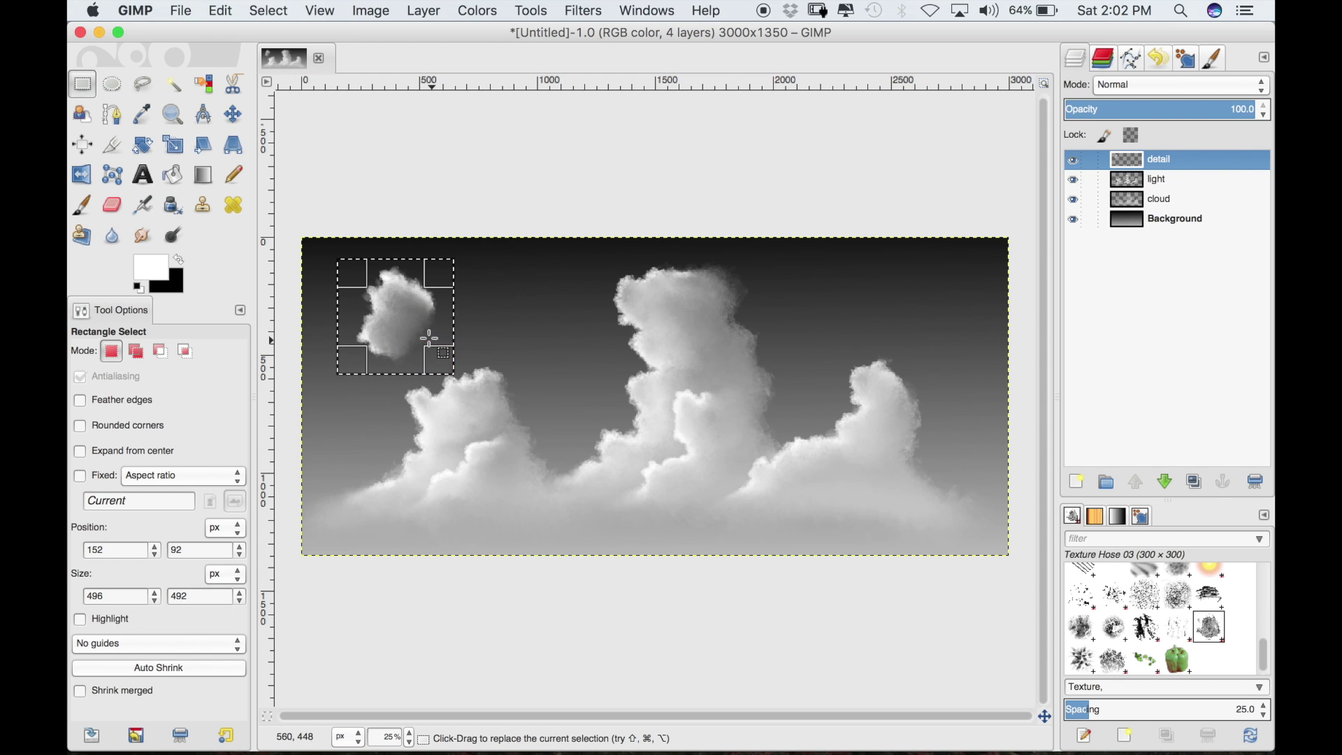
key(ctrl)
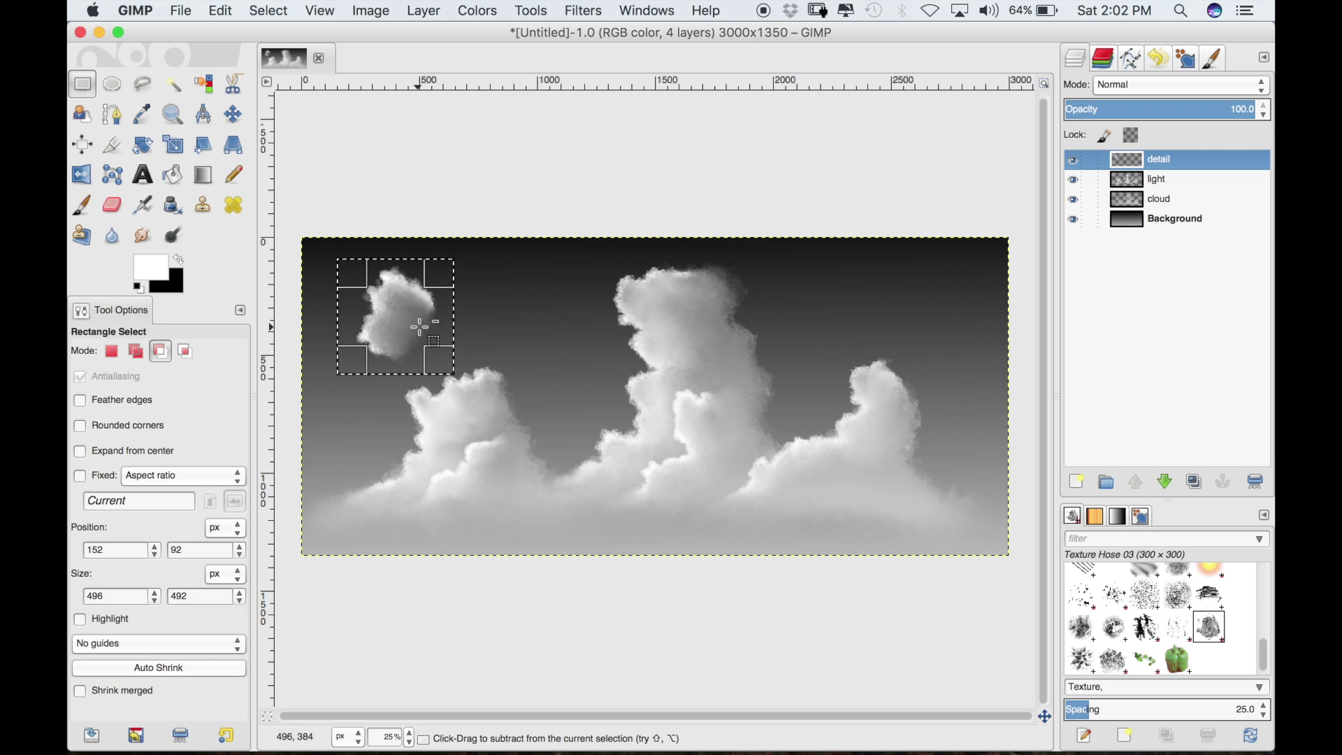
key(ctrl+c)
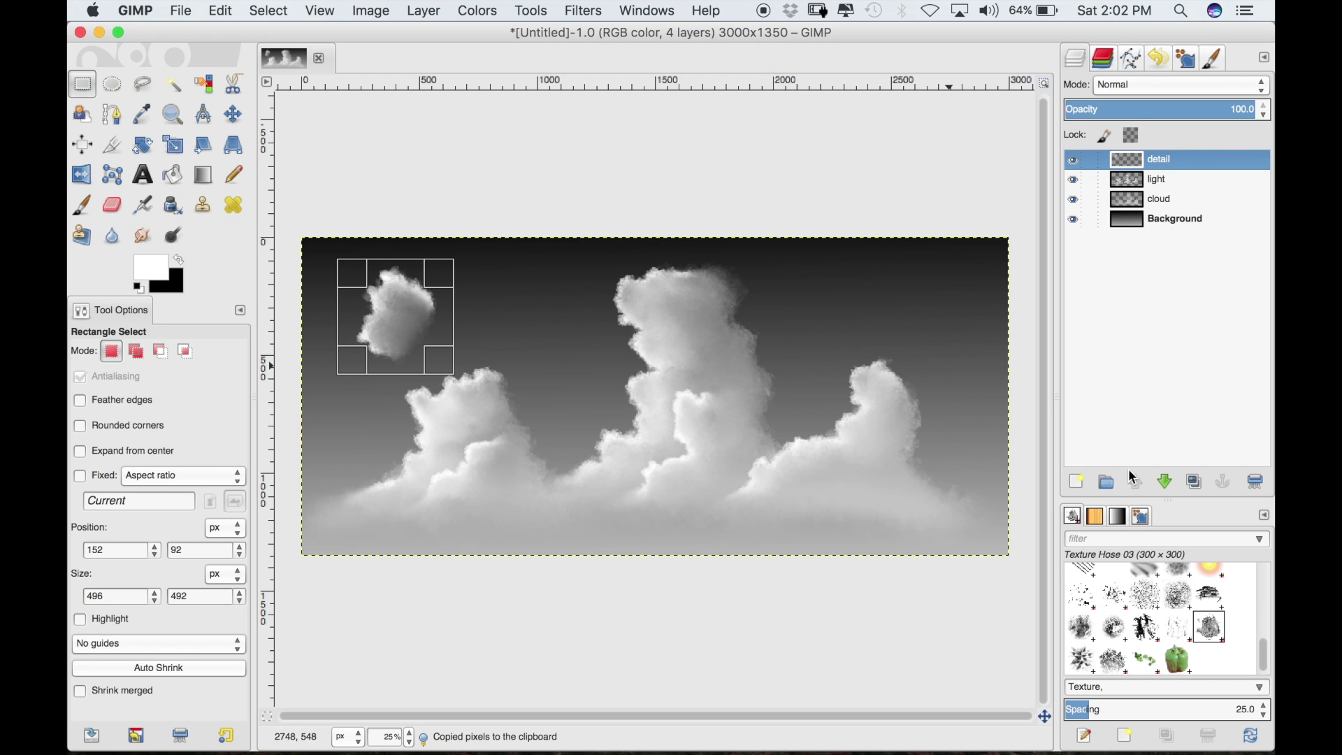
Choose the copied cloud as the active brush (Clipboard, 496 × 492) and clear the selection
scroll(1265, 657, up, 10)
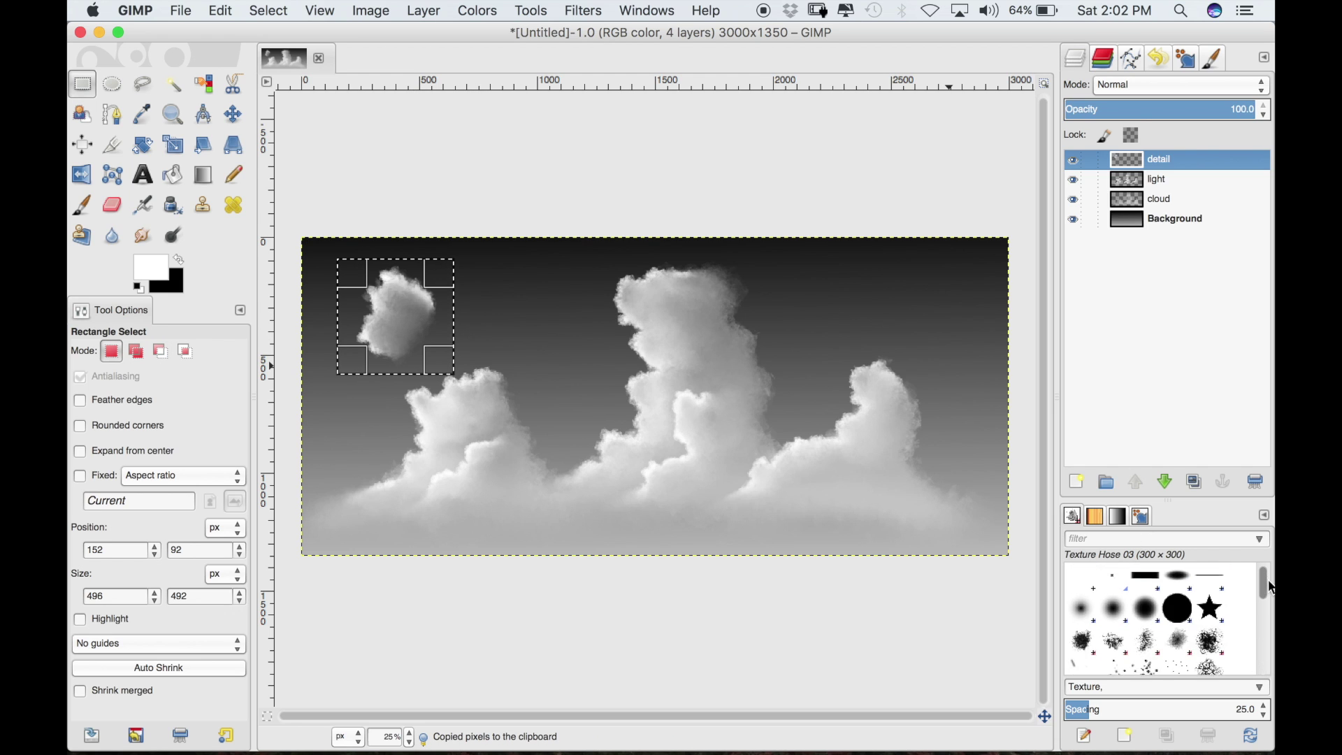
click(1079, 580)
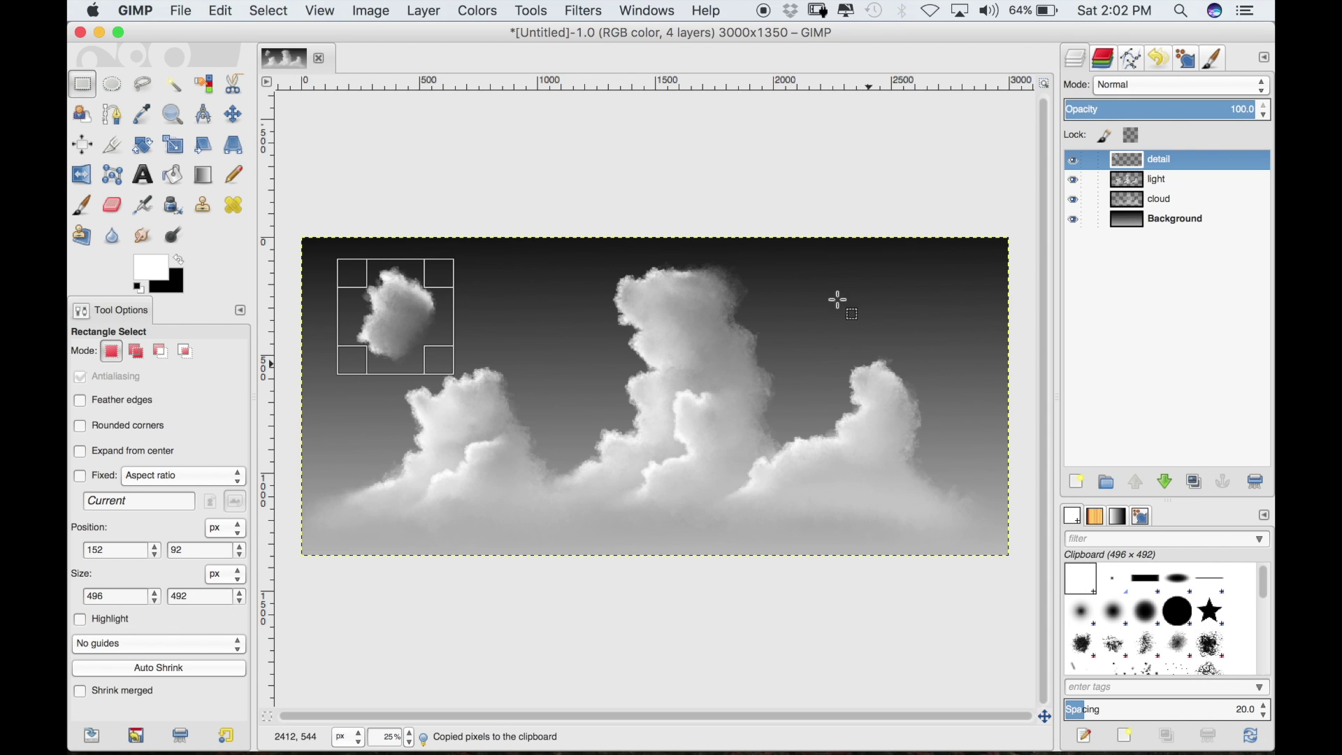
click(270, 11)
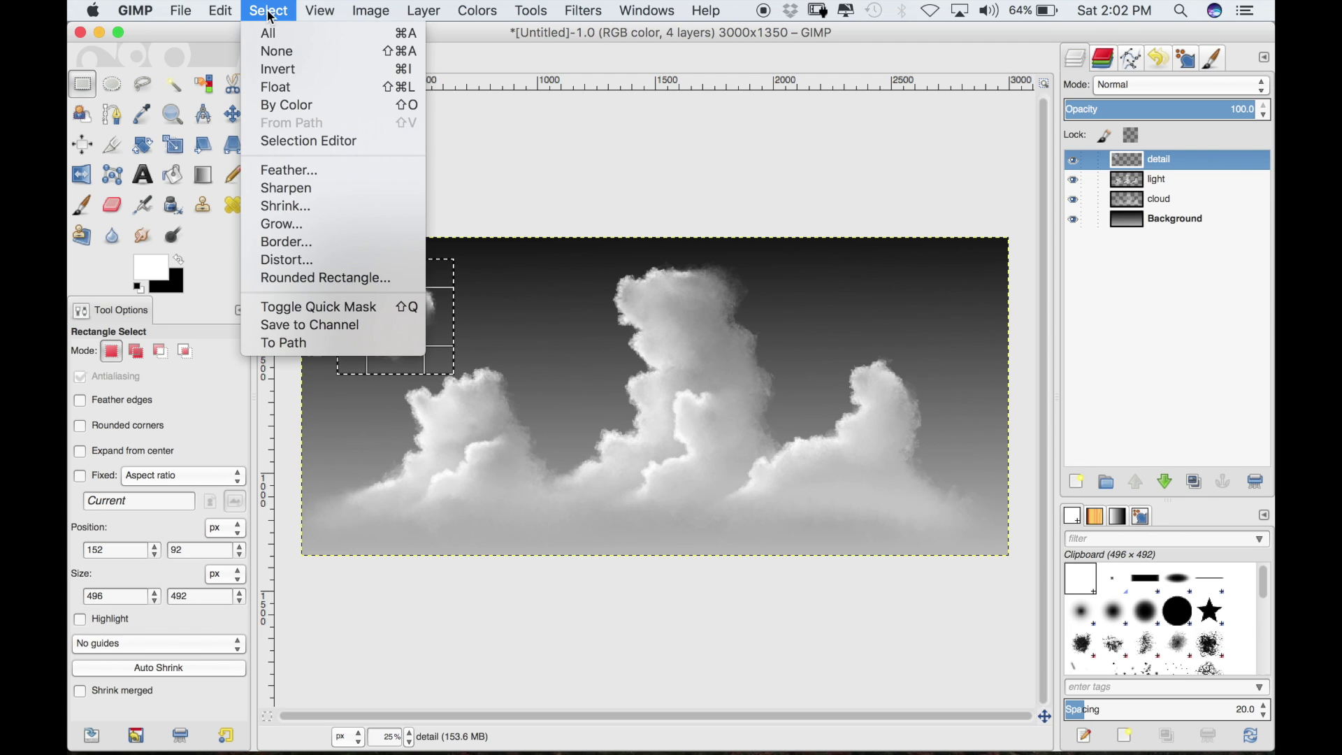
click(275, 52)
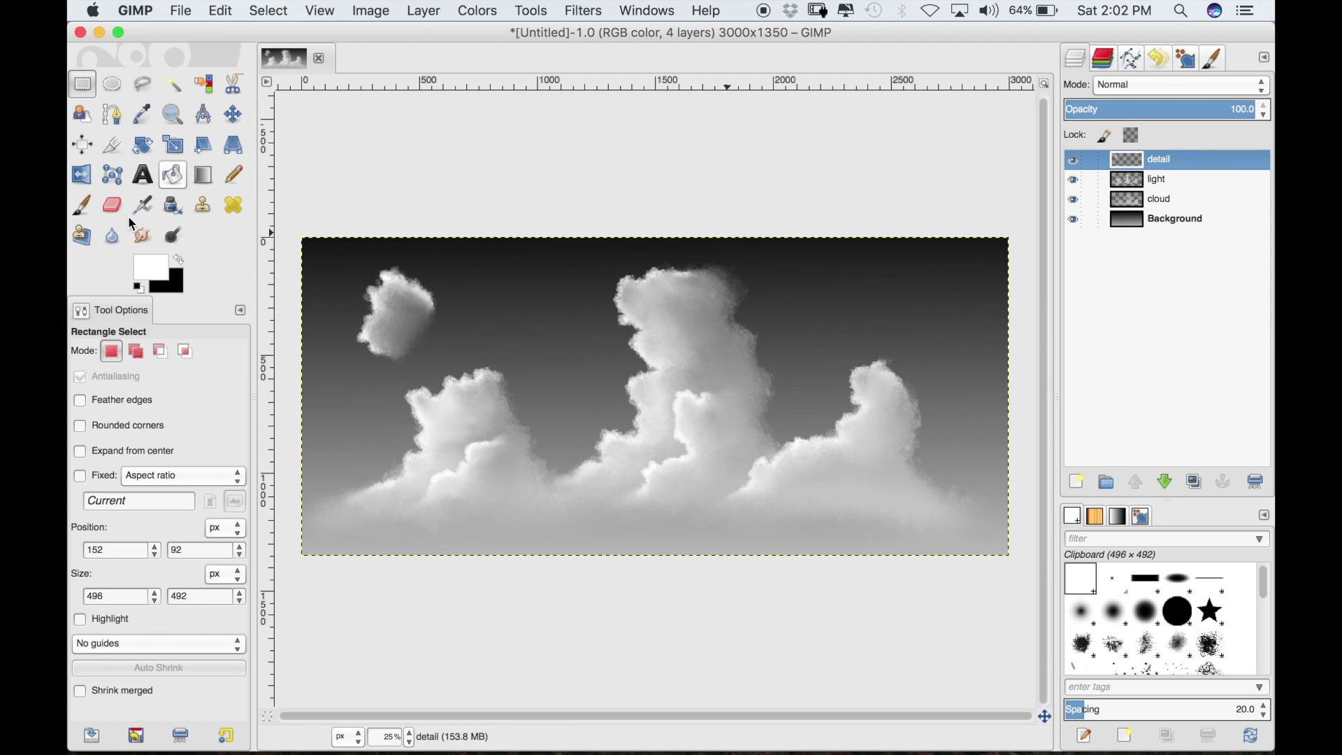
Try painting with the Clipboard brush at size 147.71 in the sky above the right cloud and undo the strokes
click(83, 205)
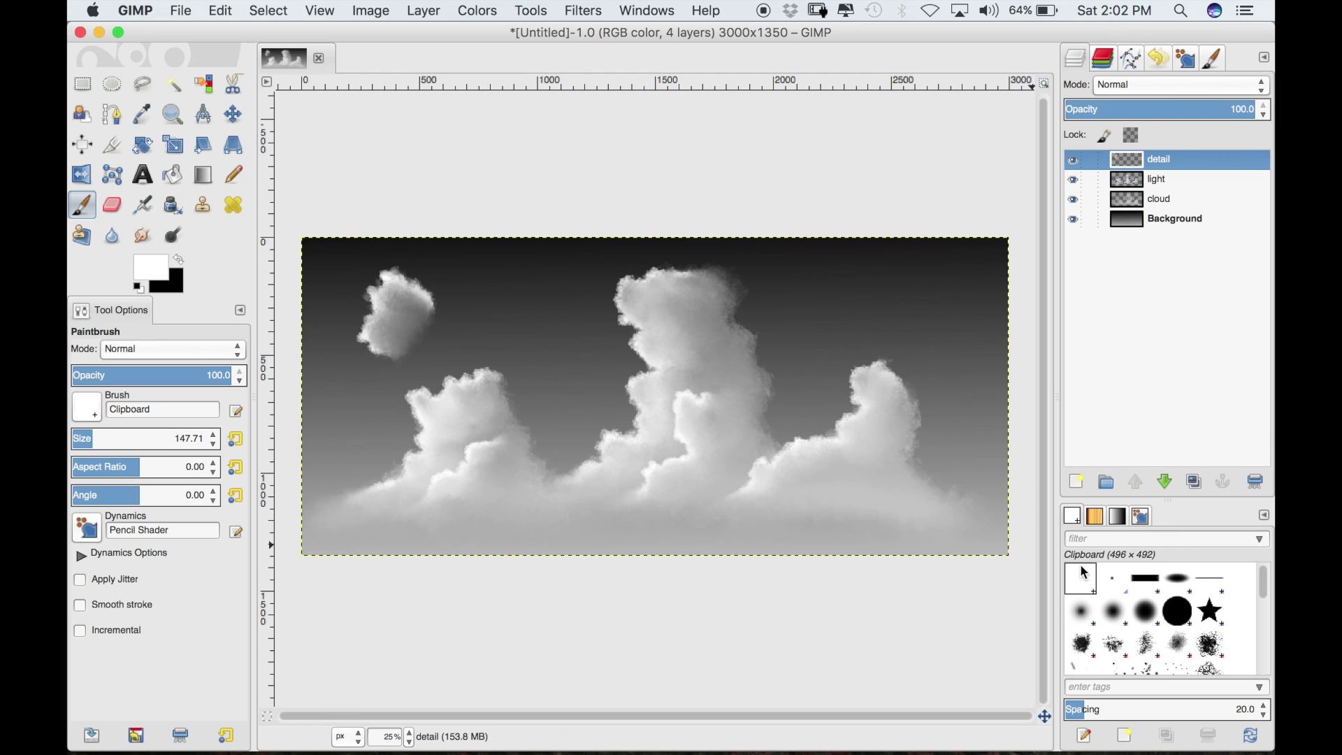
click(863, 285)
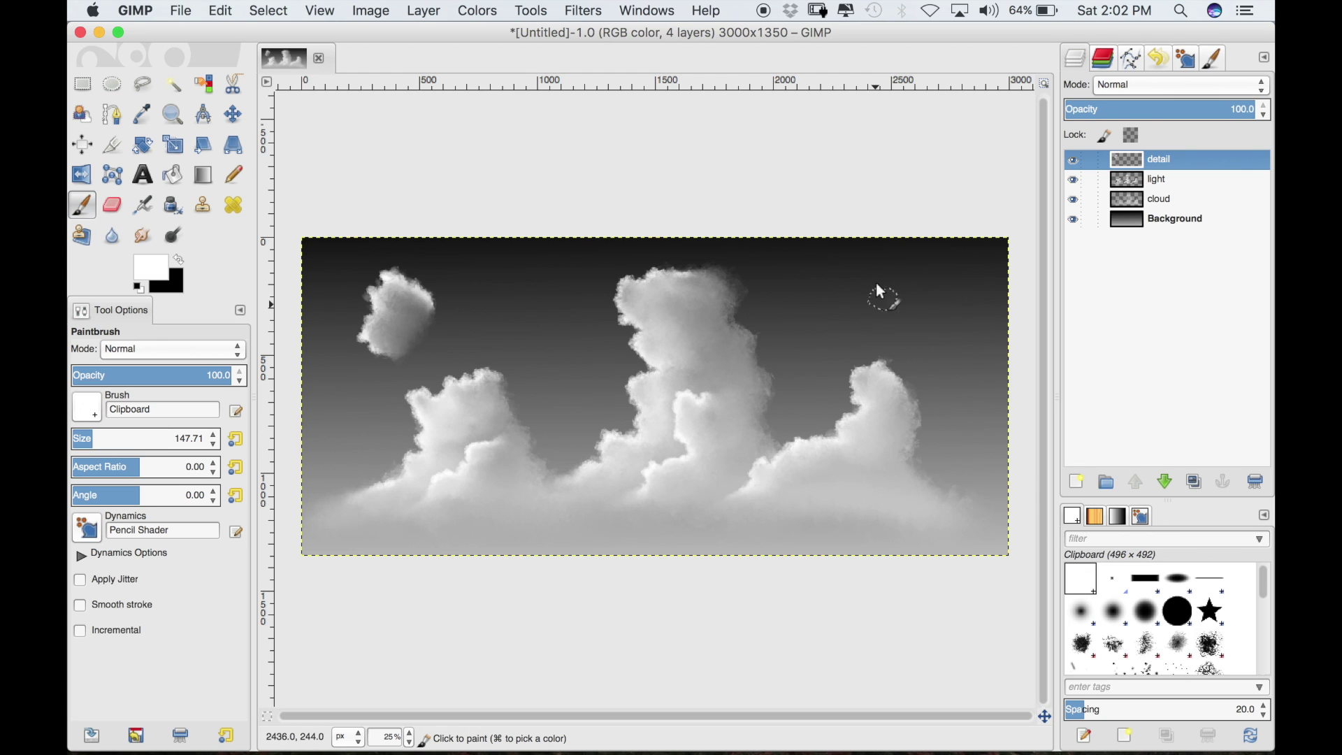
drag(841, 312, 825, 334)
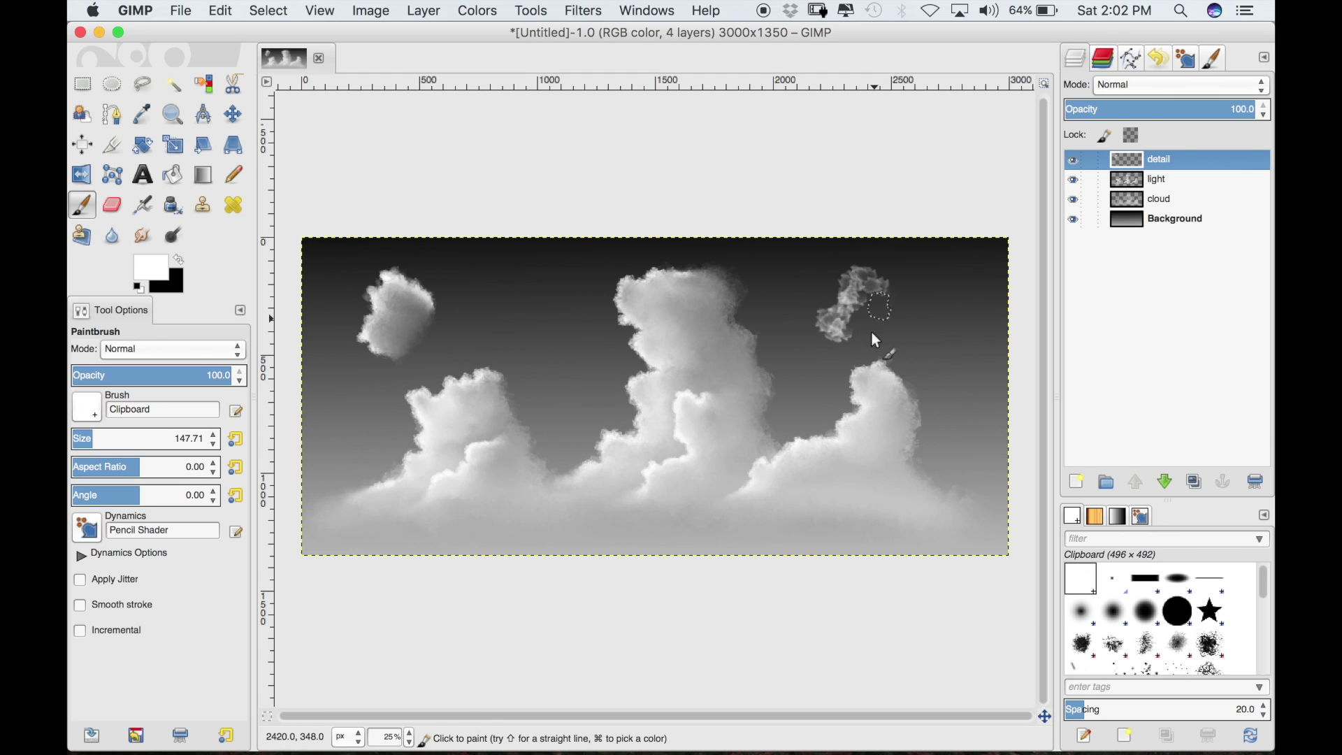
key(super+z)
key(super+z)
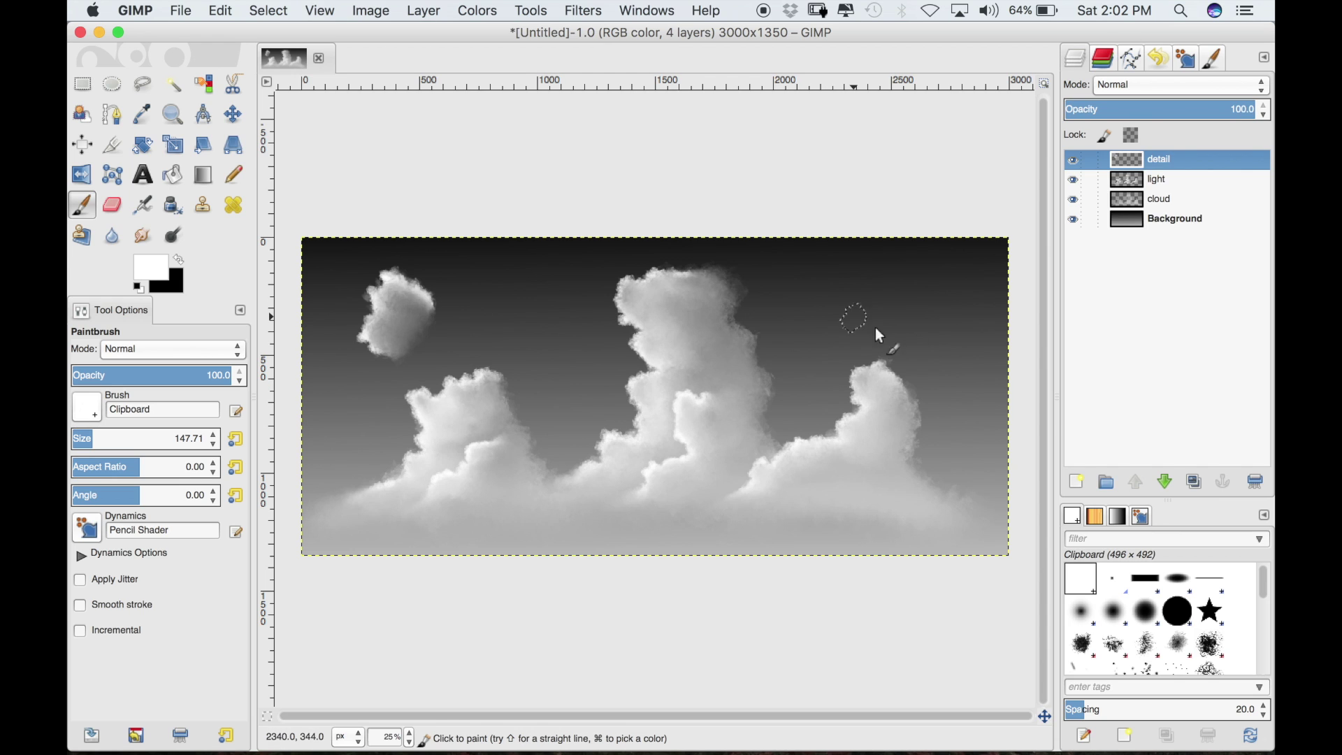
Duplicate the Pencil Shader dynamics and, in the copy, map Random to Size instead of Angle, keeping Pressure on Opacity
click(1142, 516)
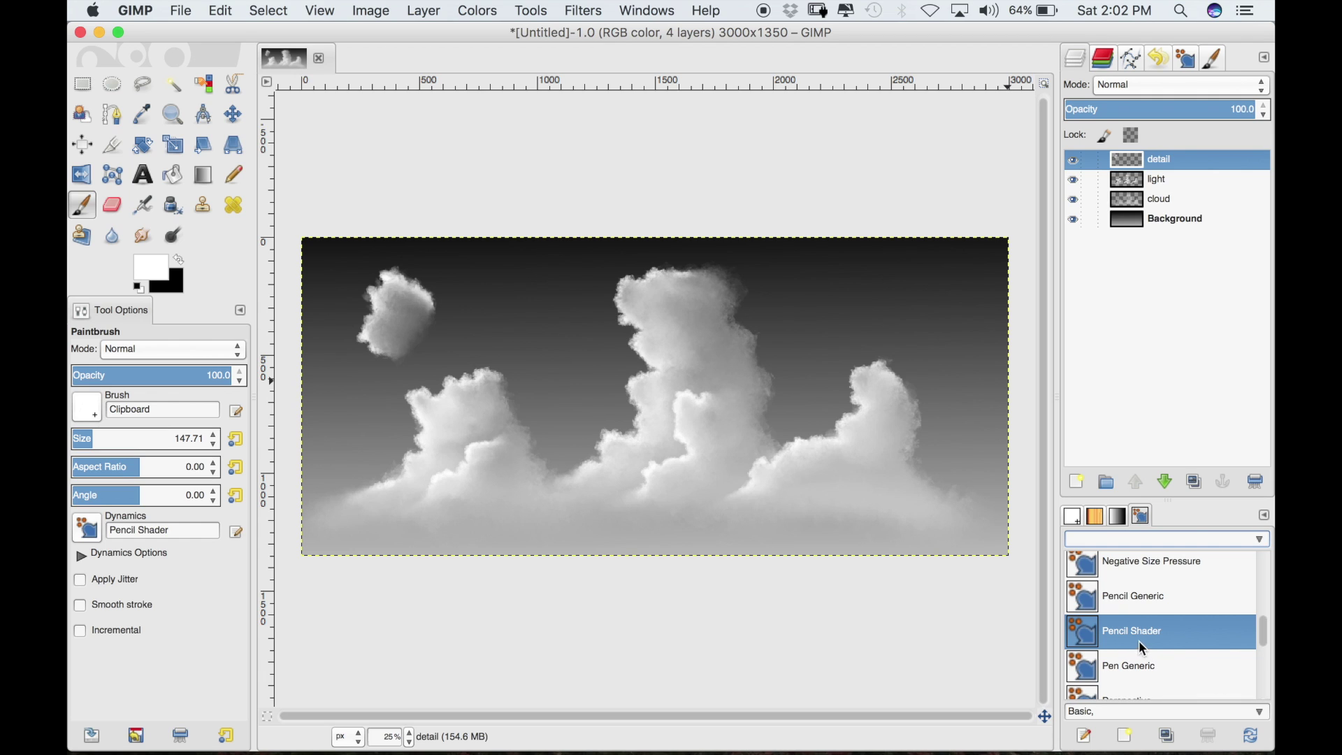
click(1185, 61)
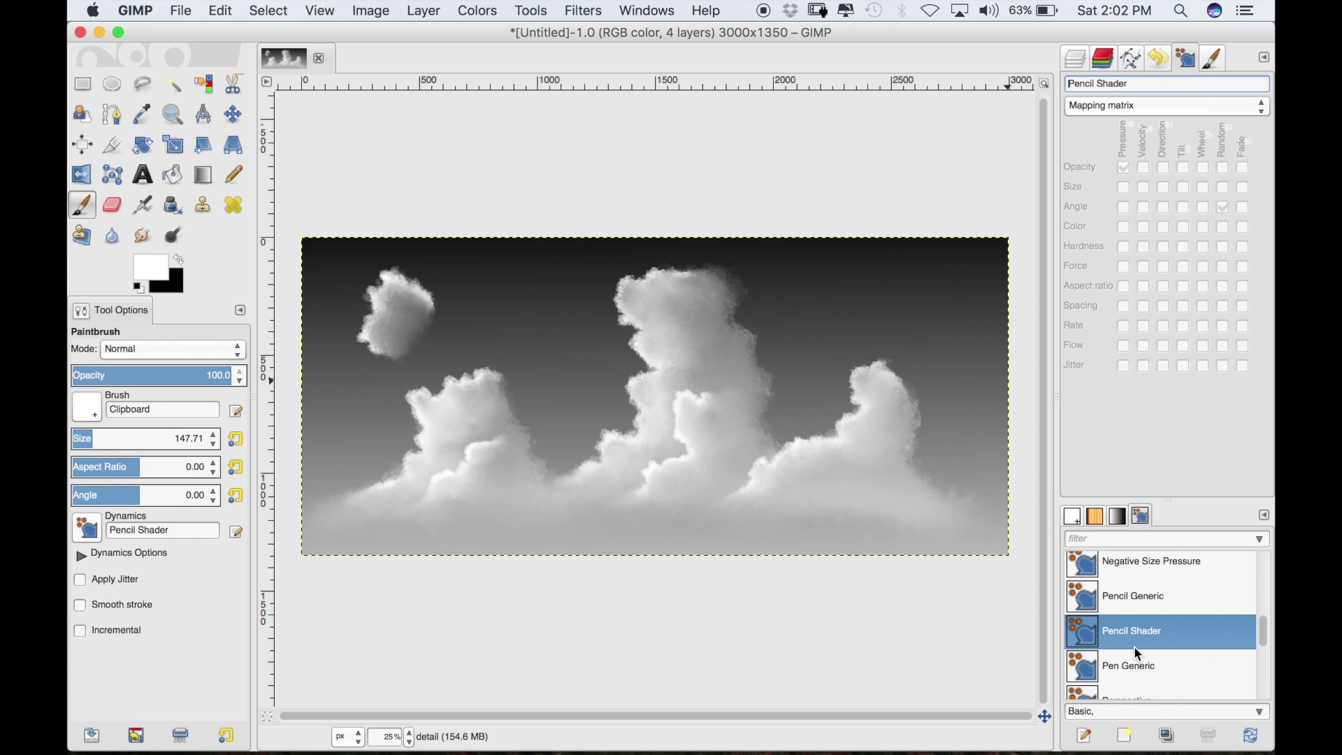
click(1167, 745)
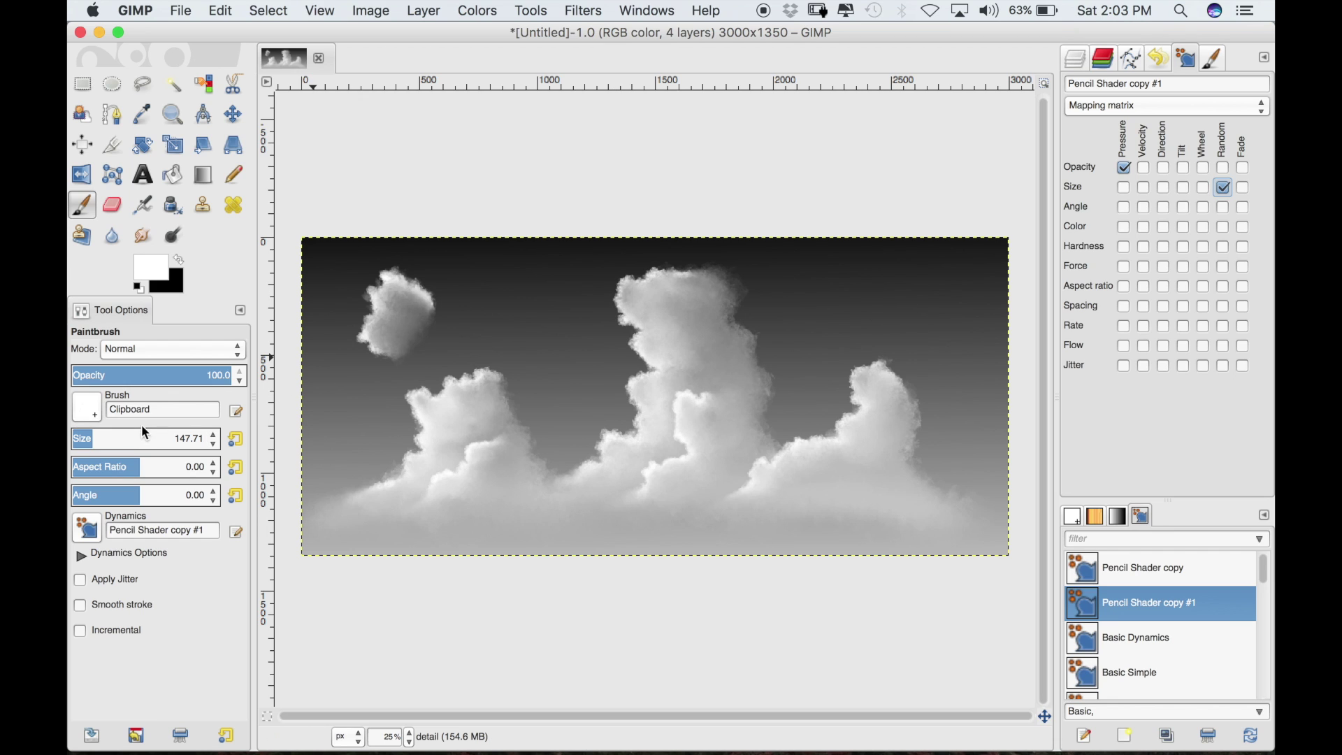
Set the Paintbrush size to 280.44, test the Clipboard brush in the sky above the right cloud, and undo all the test strokes
click(107, 438)
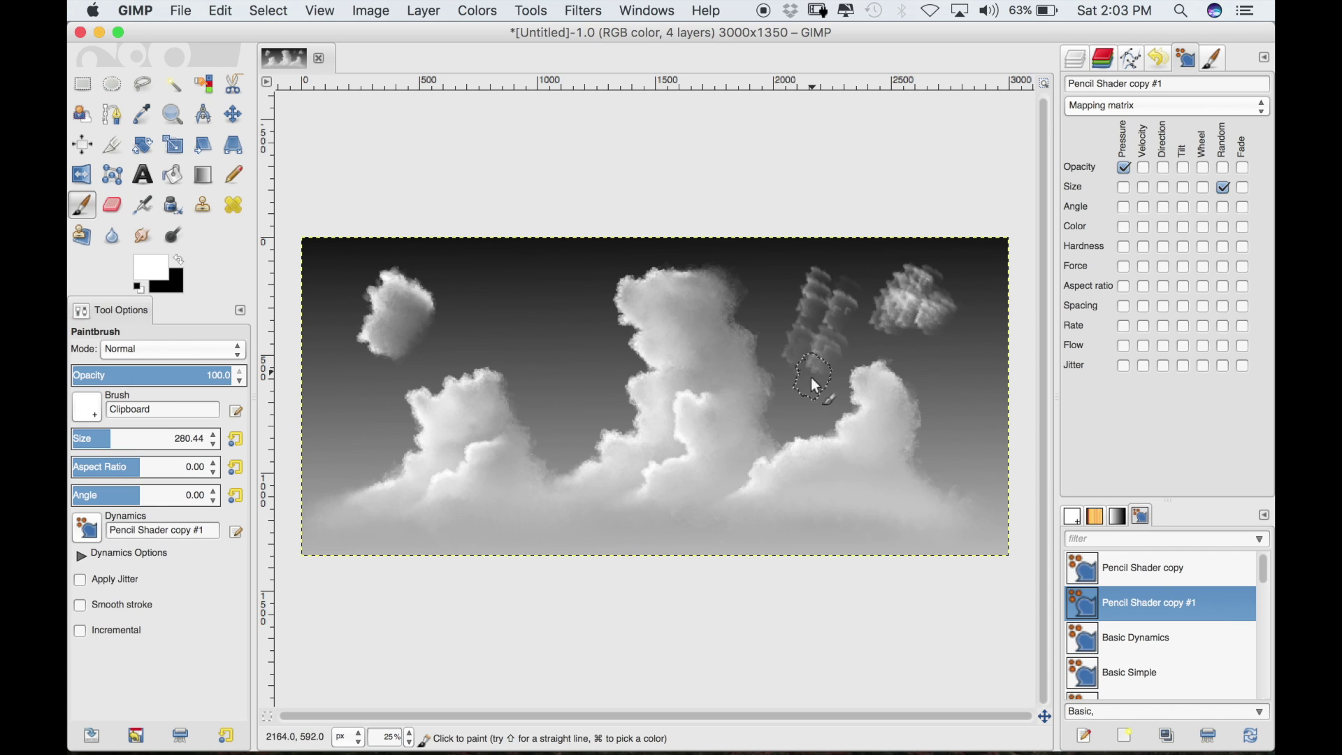
key(super+z)
key(super+z)
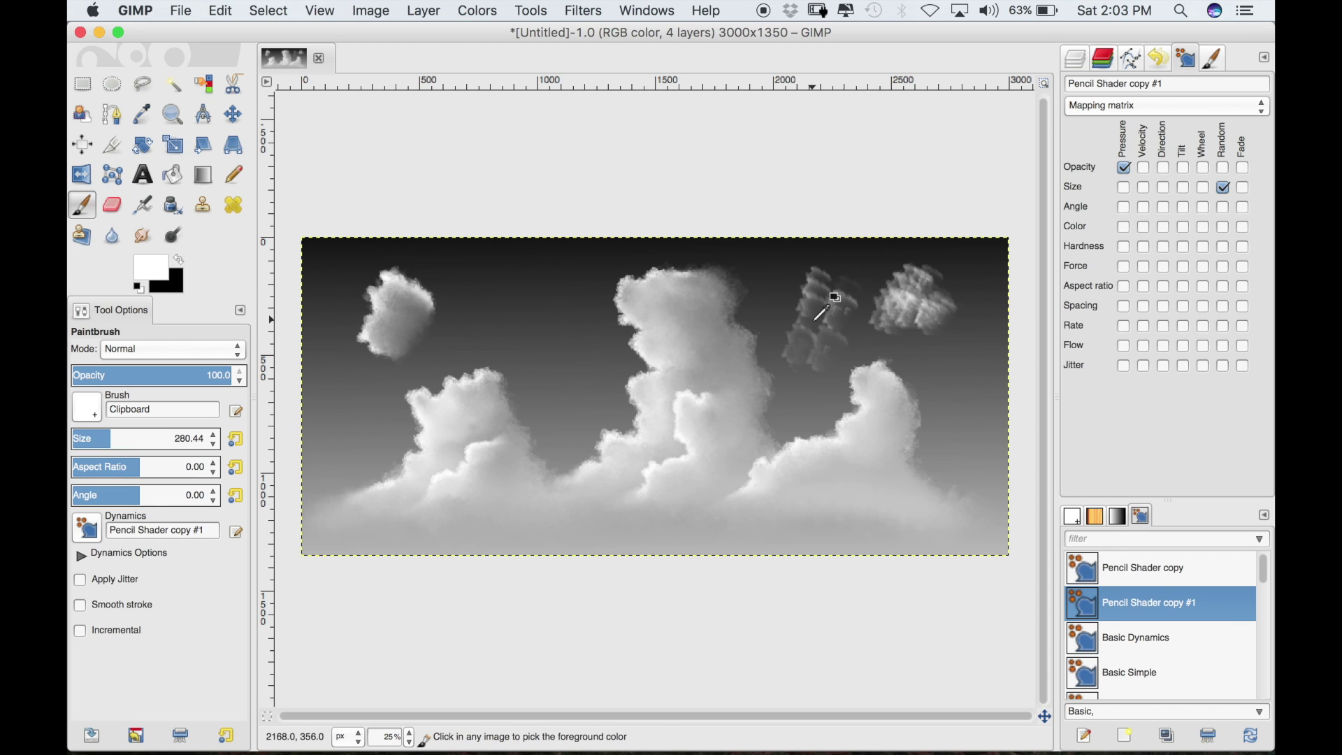
key(super+z)
key(super+z)
key(super+z)
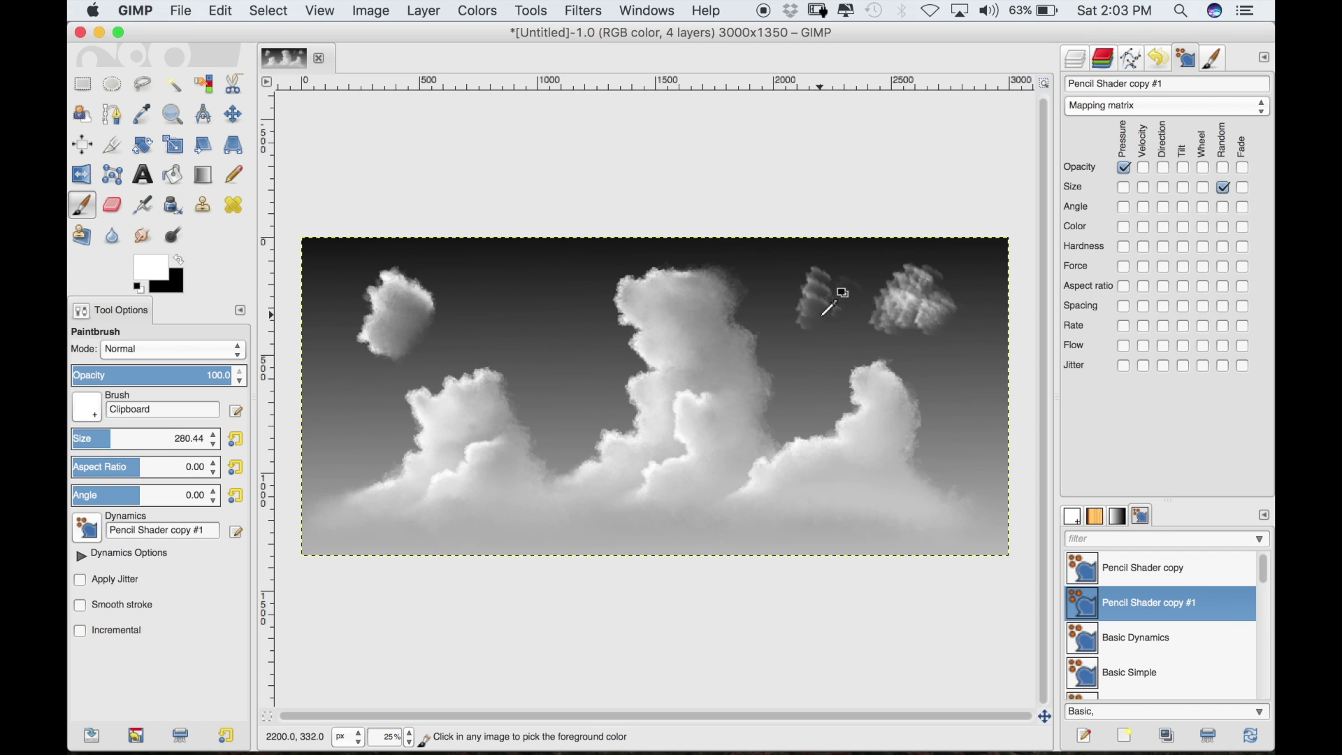
key(super+z)
key(super+z)
key(super+z)
key(super+z)
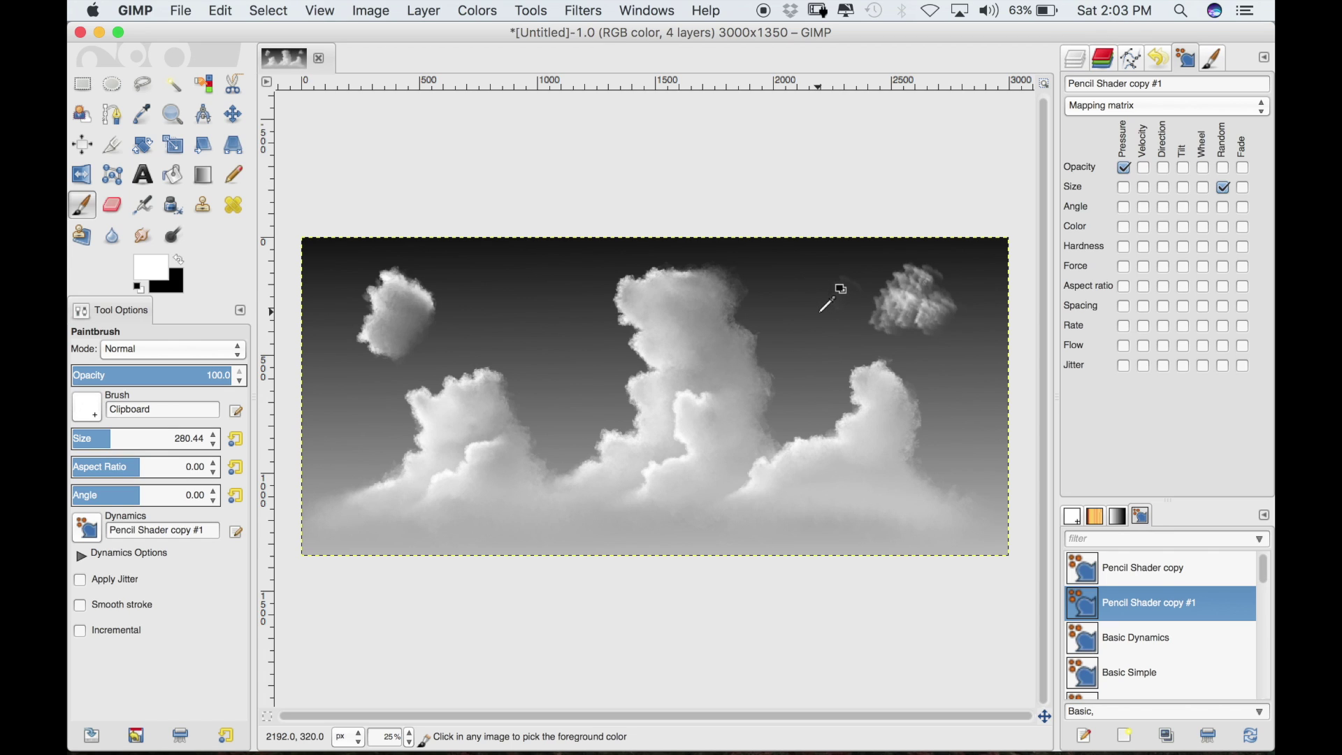
key(super+z)
key(super+z)
key(super+z)
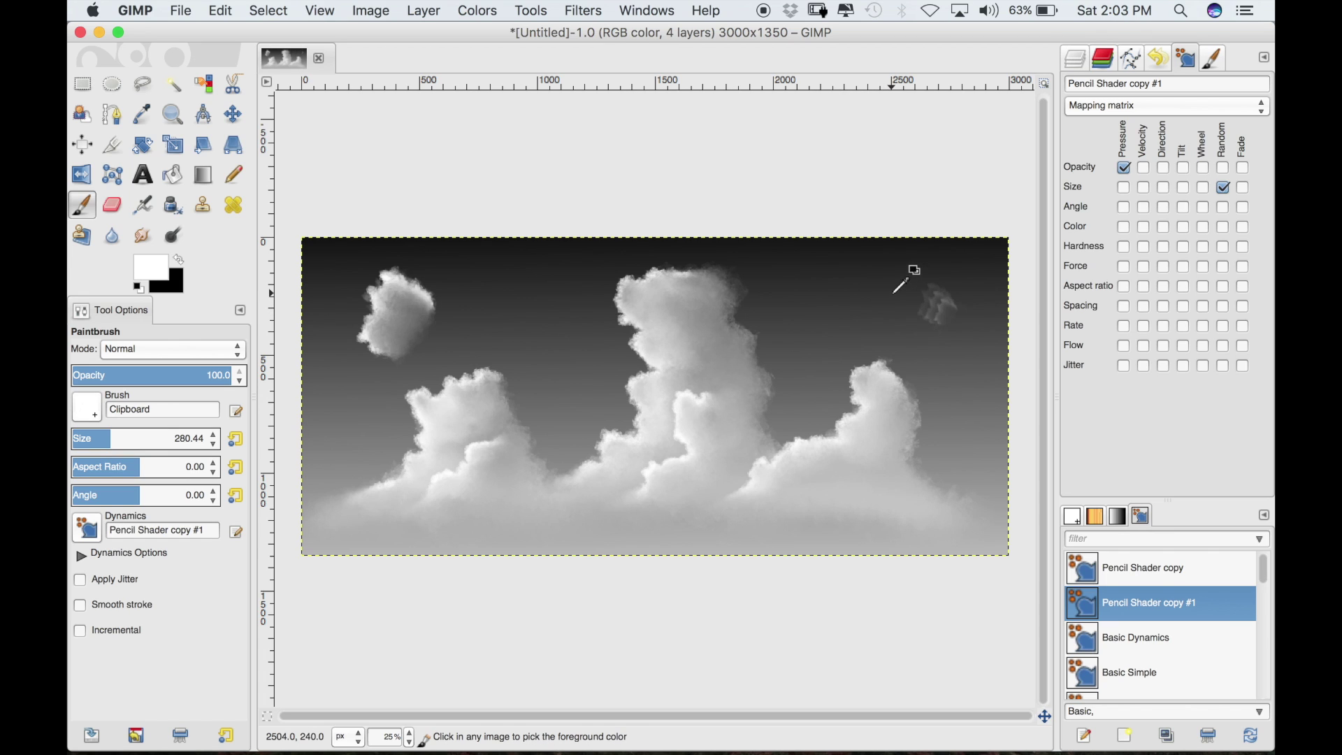
key(super+z)
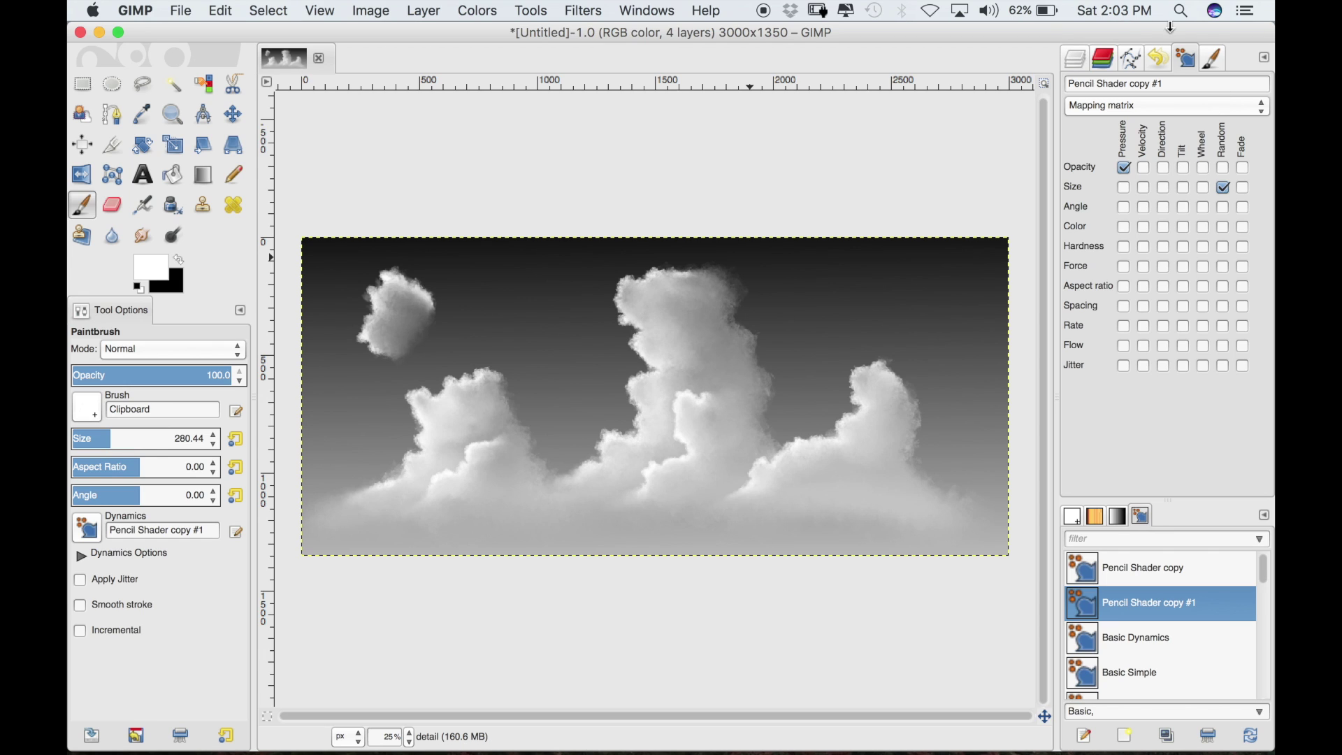
Add a 3000 × 1350 px transparent layer named sky color directly above the Background layer
click(1075, 62)
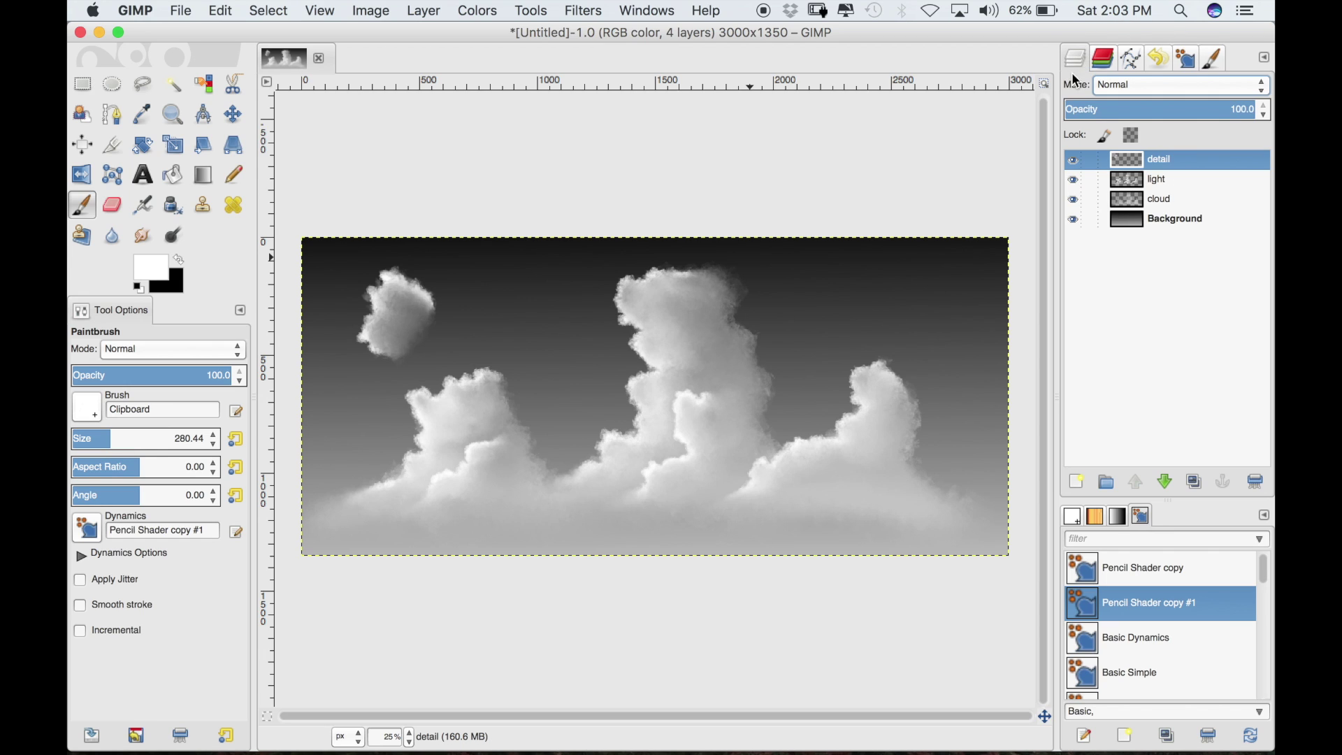
click(1156, 221)
click(1077, 482)
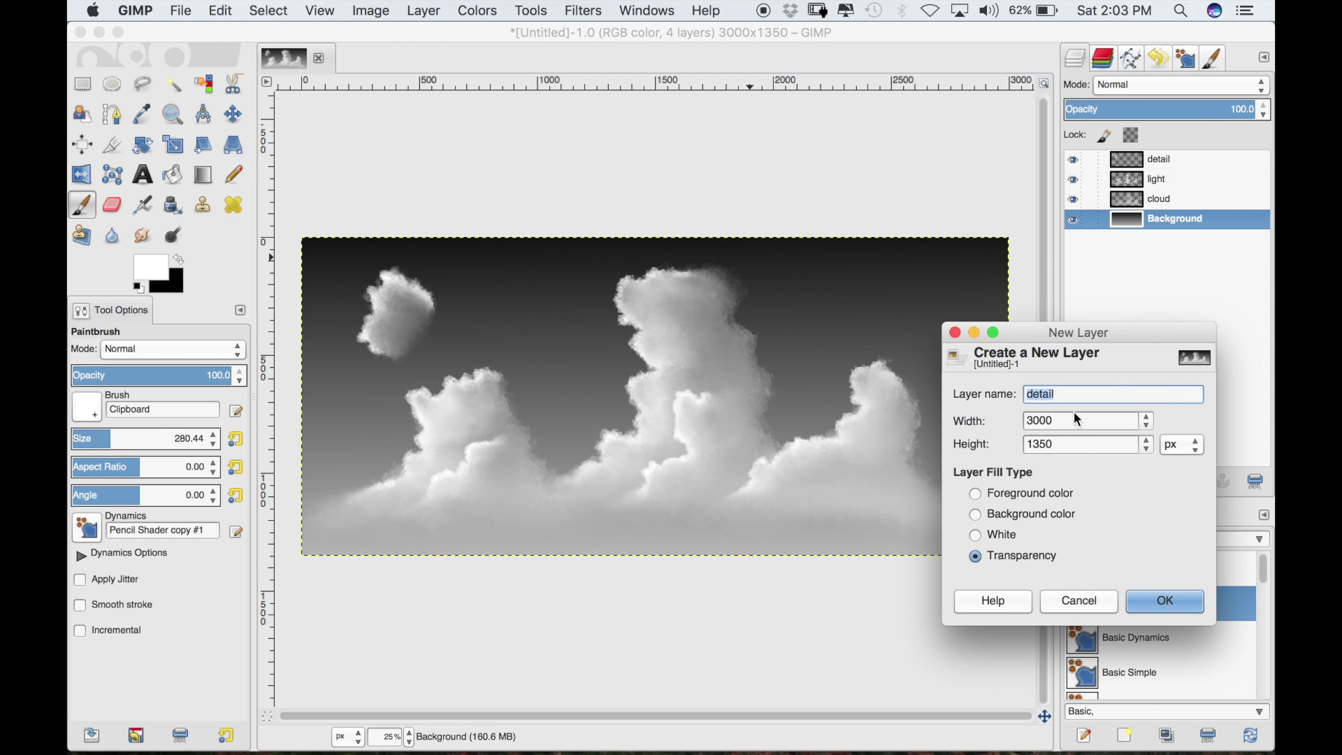
text(sky color)
key(Return)
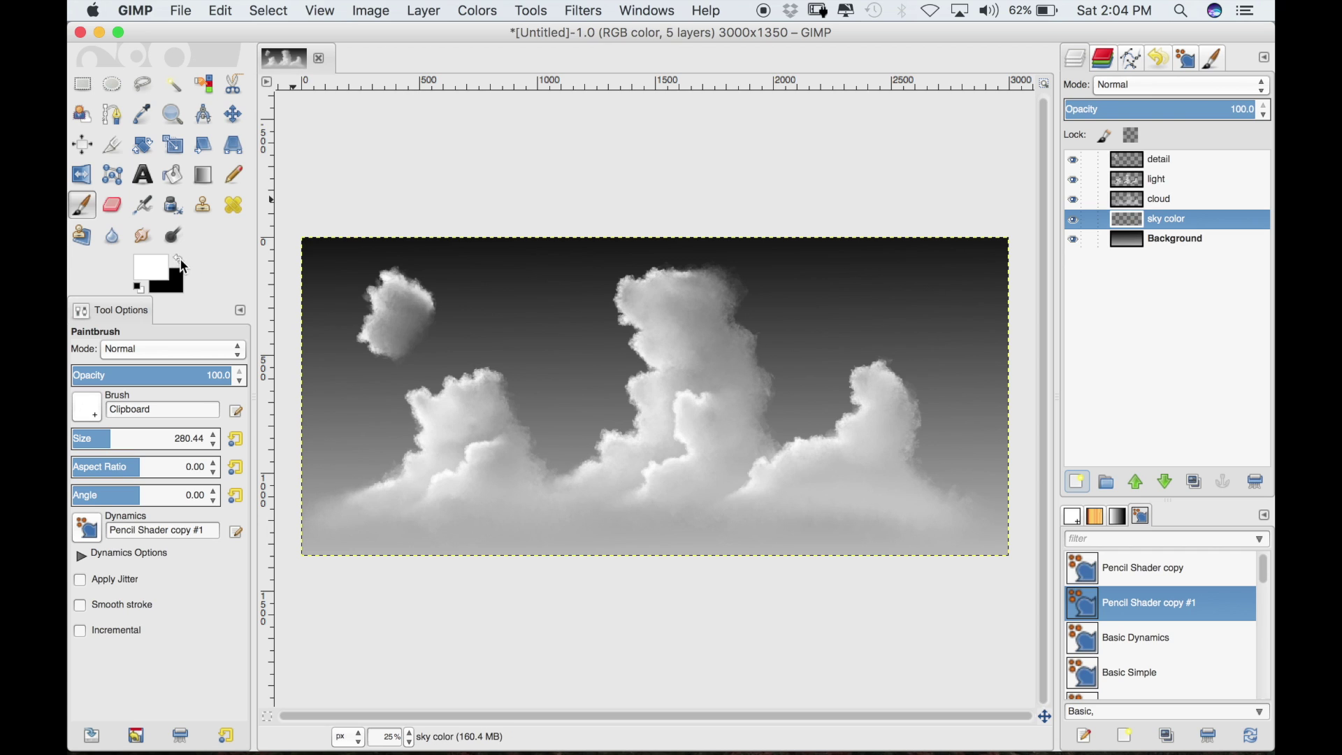
Fill the sky color layer with light blue 8ab7d9 using Bucket Fill
click(150, 269)
drag(240, 161, 202, 177)
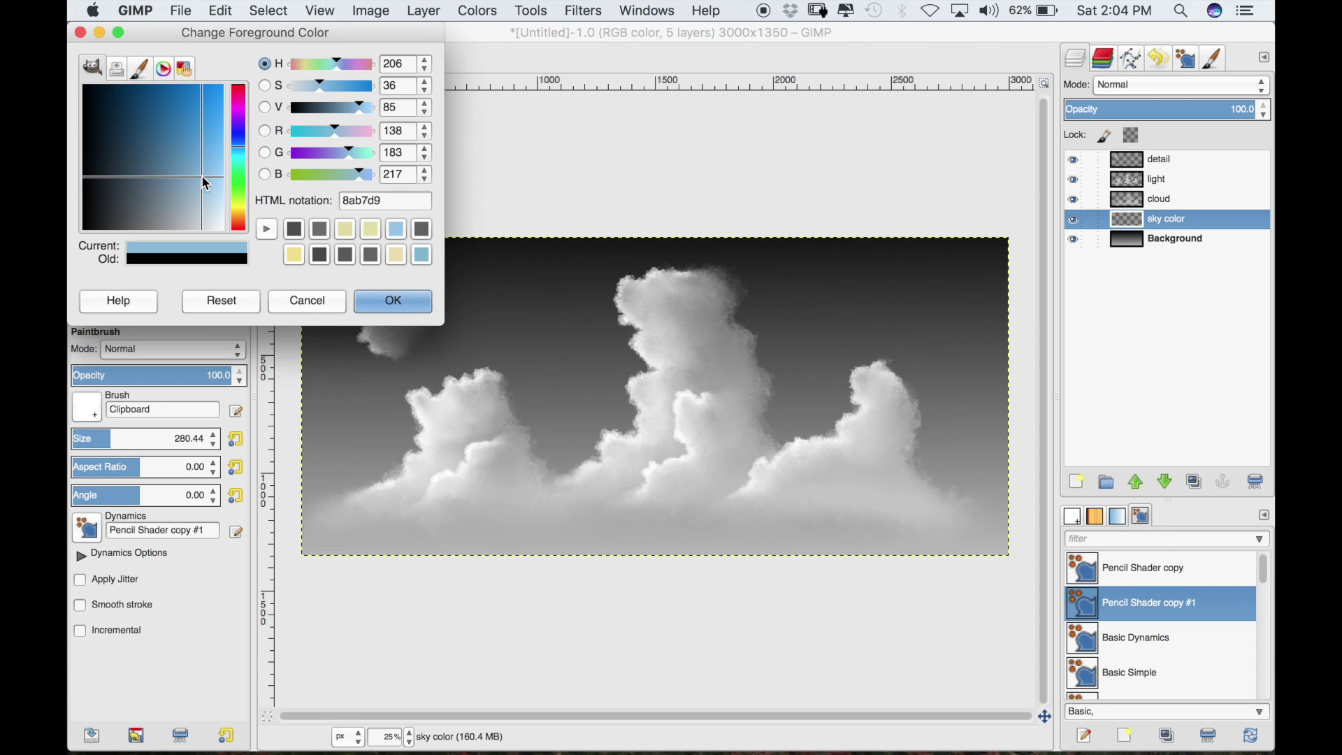
click(416, 299)
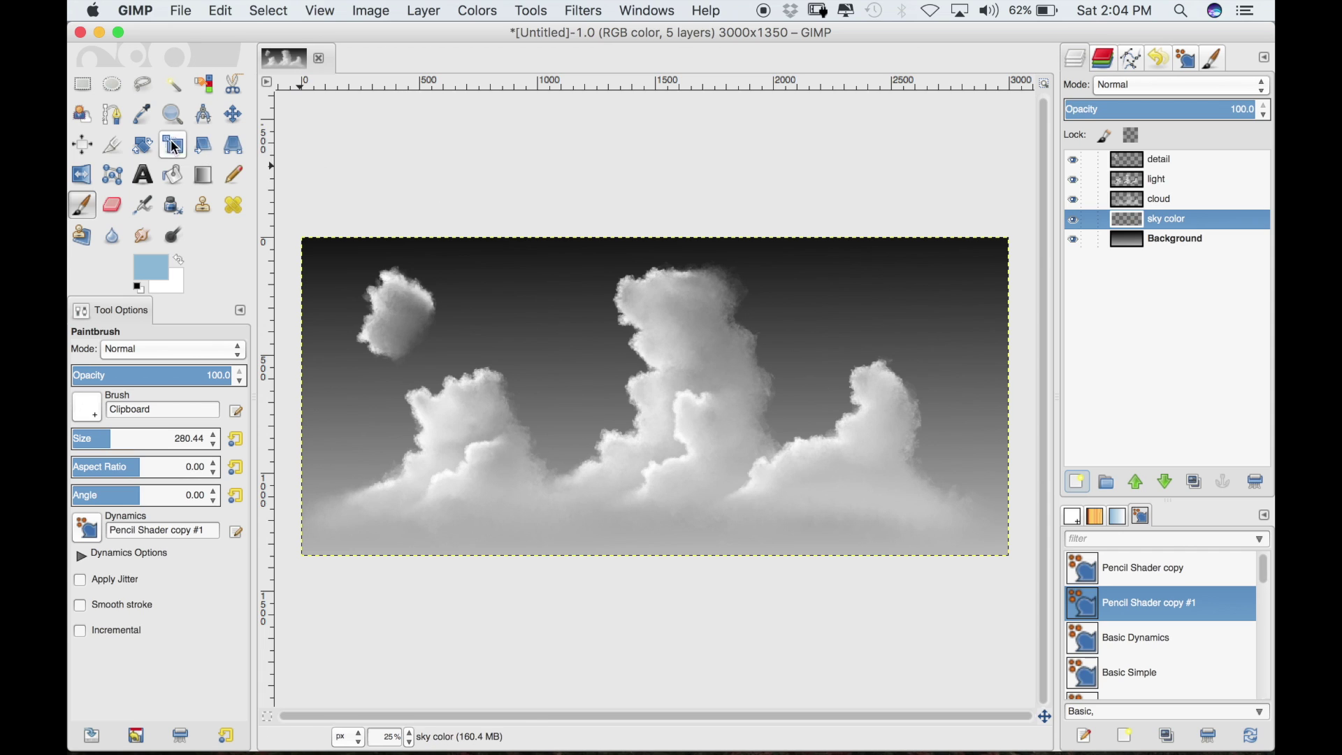
click(183, 178)
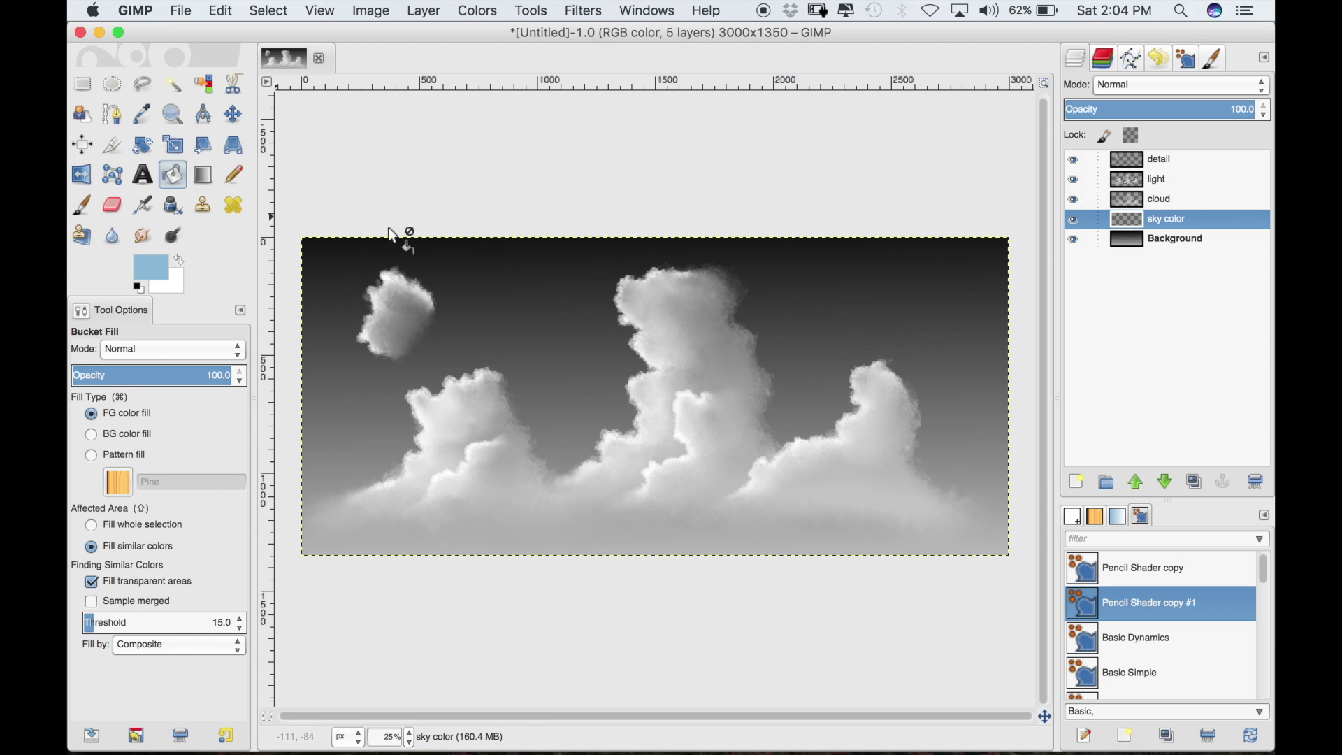
click(565, 324)
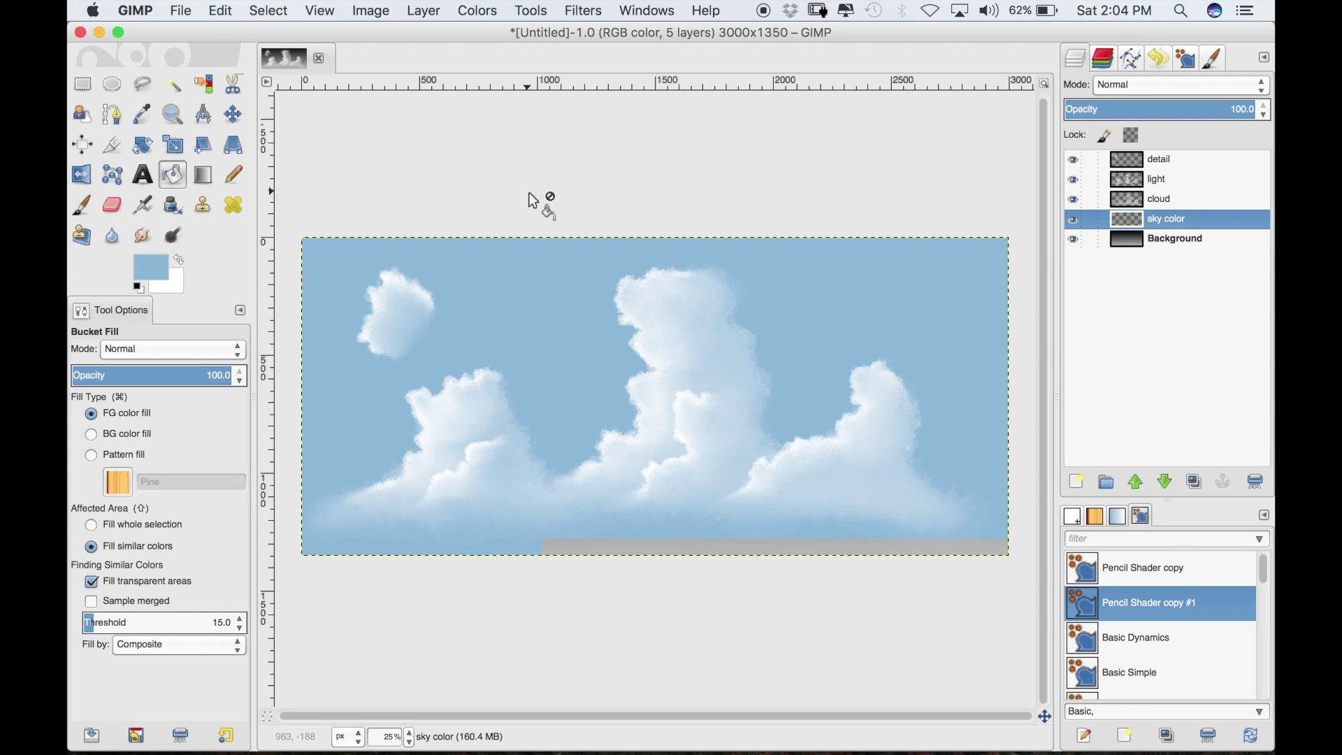
Try the Overlay blending mode on the sky color layer, and set its mode to Multiply
click(1137, 83)
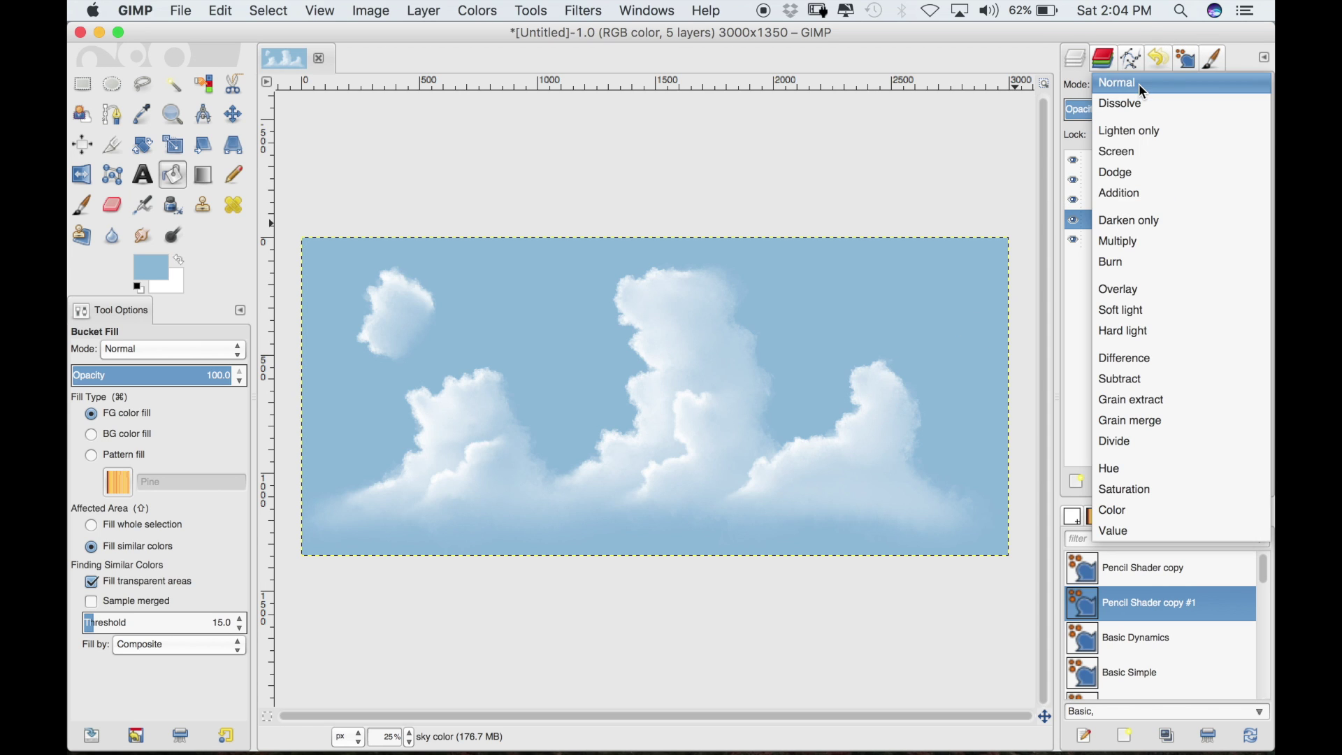
click(1131, 288)
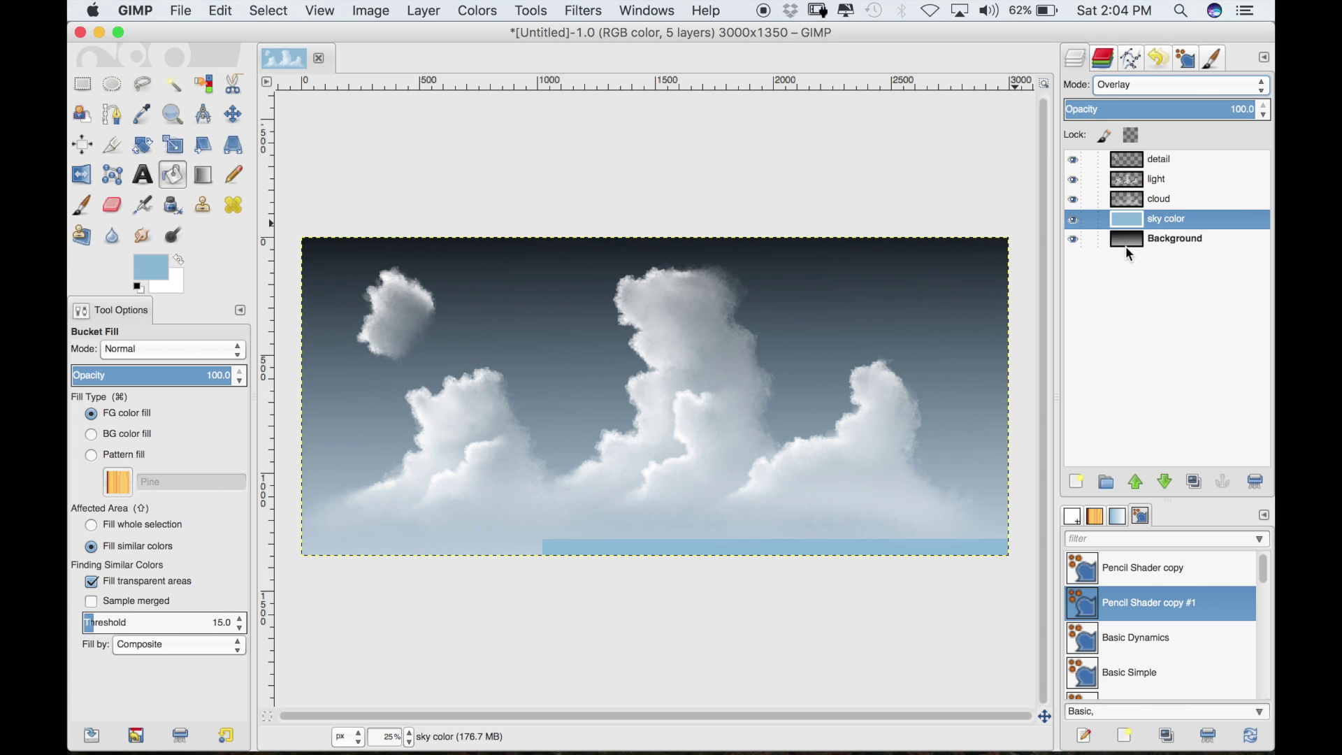
click(1146, 87)
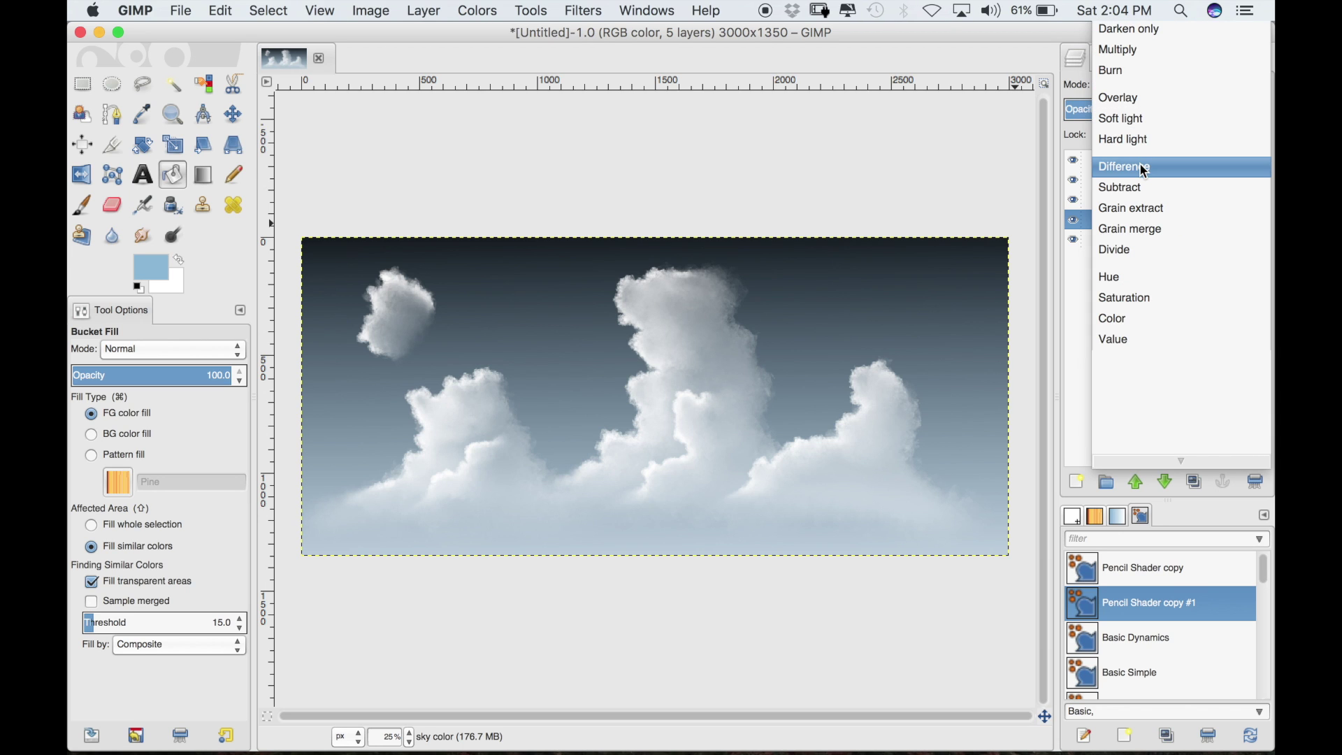
click(1139, 49)
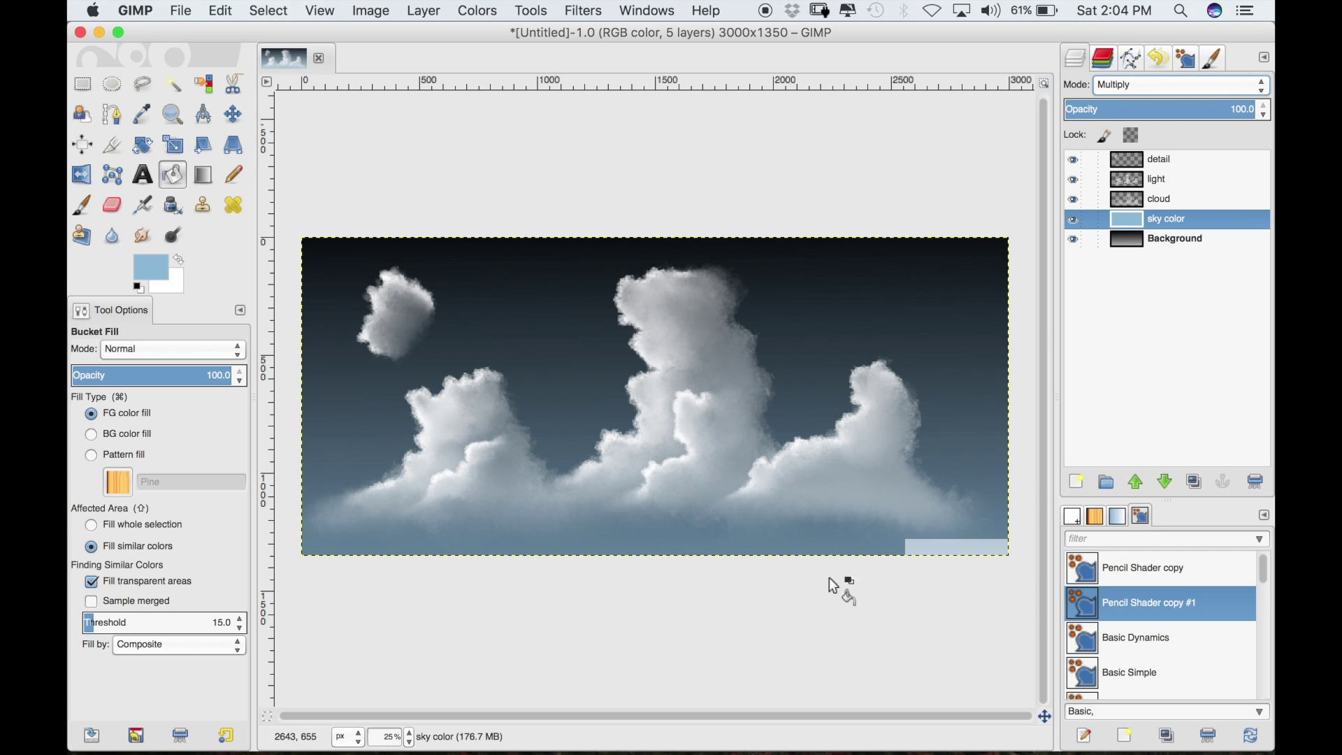
Paint puffy texture on the detail layer over the central and left clouds using the Clipboard Paintbrush at size 280.44
click(83, 204)
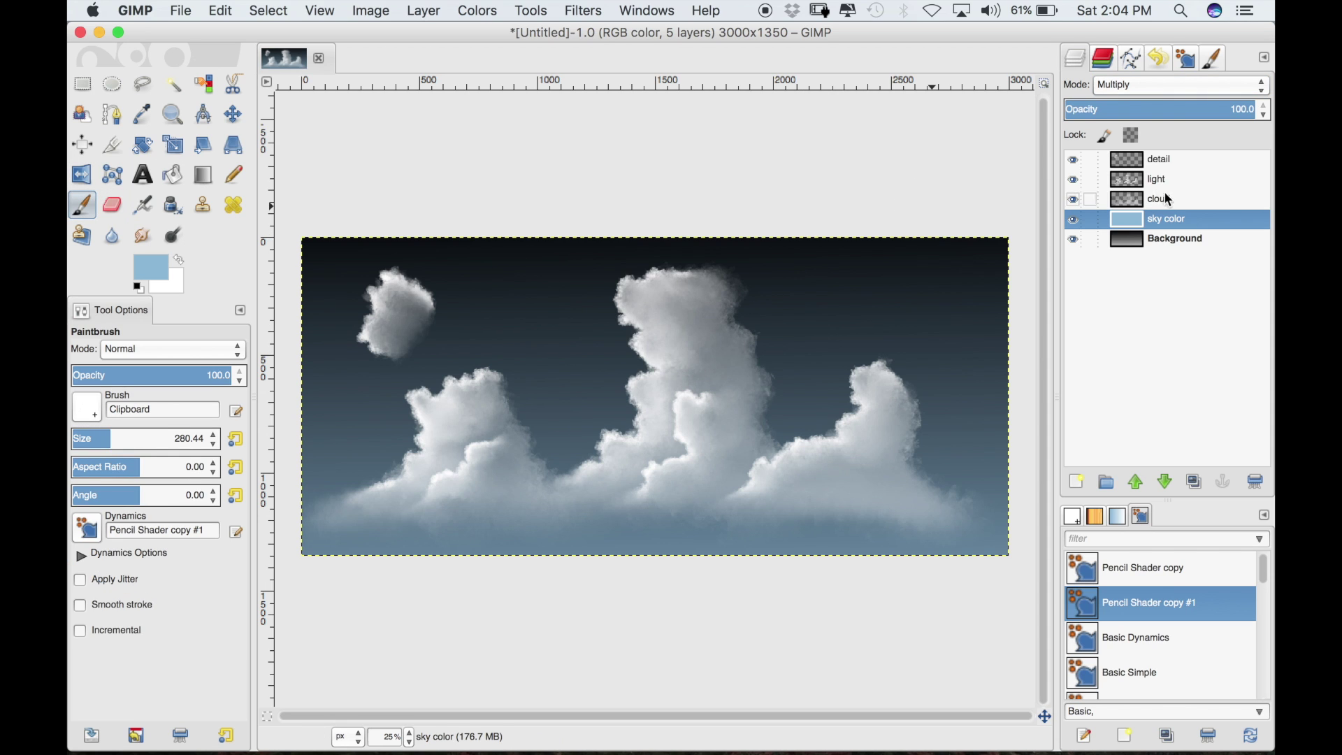
click(1164, 160)
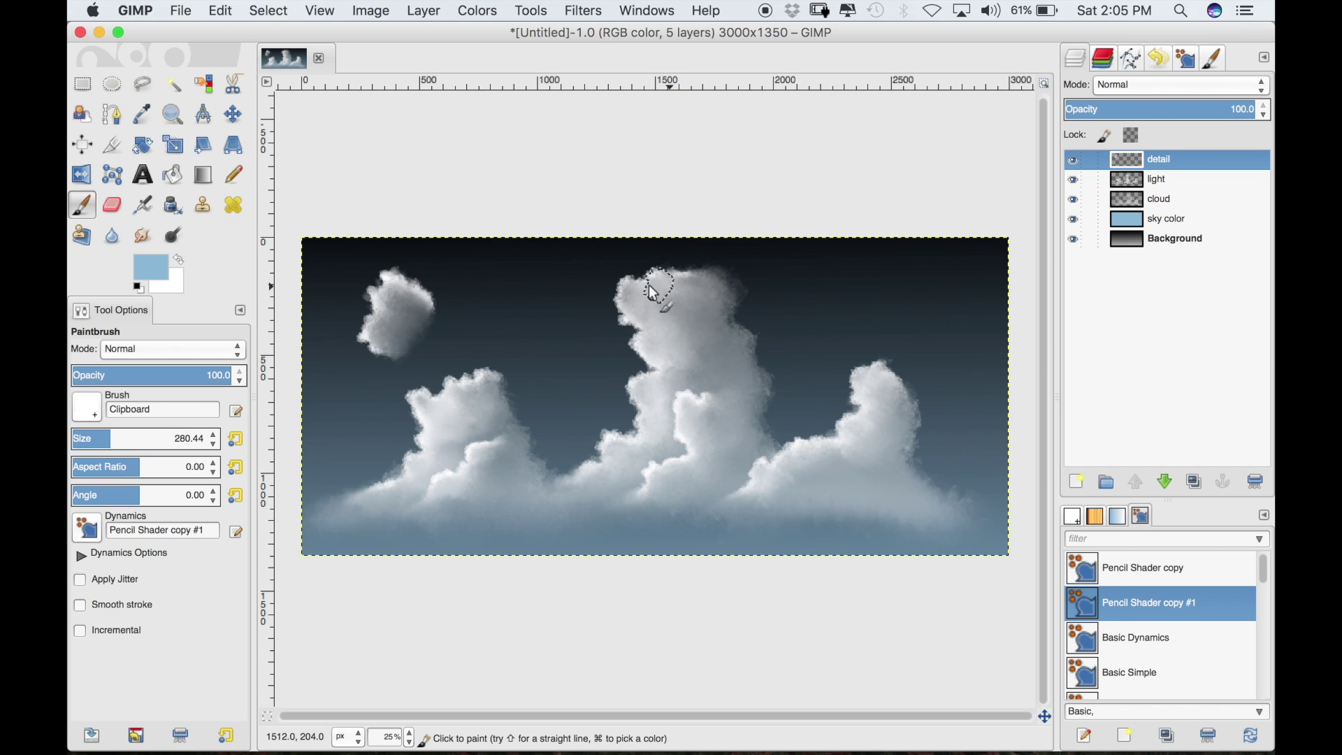
mouse_move(654, 307)
mouse_down()
mouse_move(703, 338)
mouse_move(680, 297)
mouse_move(681, 333)
mouse_move(675, 314)
mouse_move(655, 321)
mouse_move(687, 332)
mouse_move(651, 314)
mouse_up()
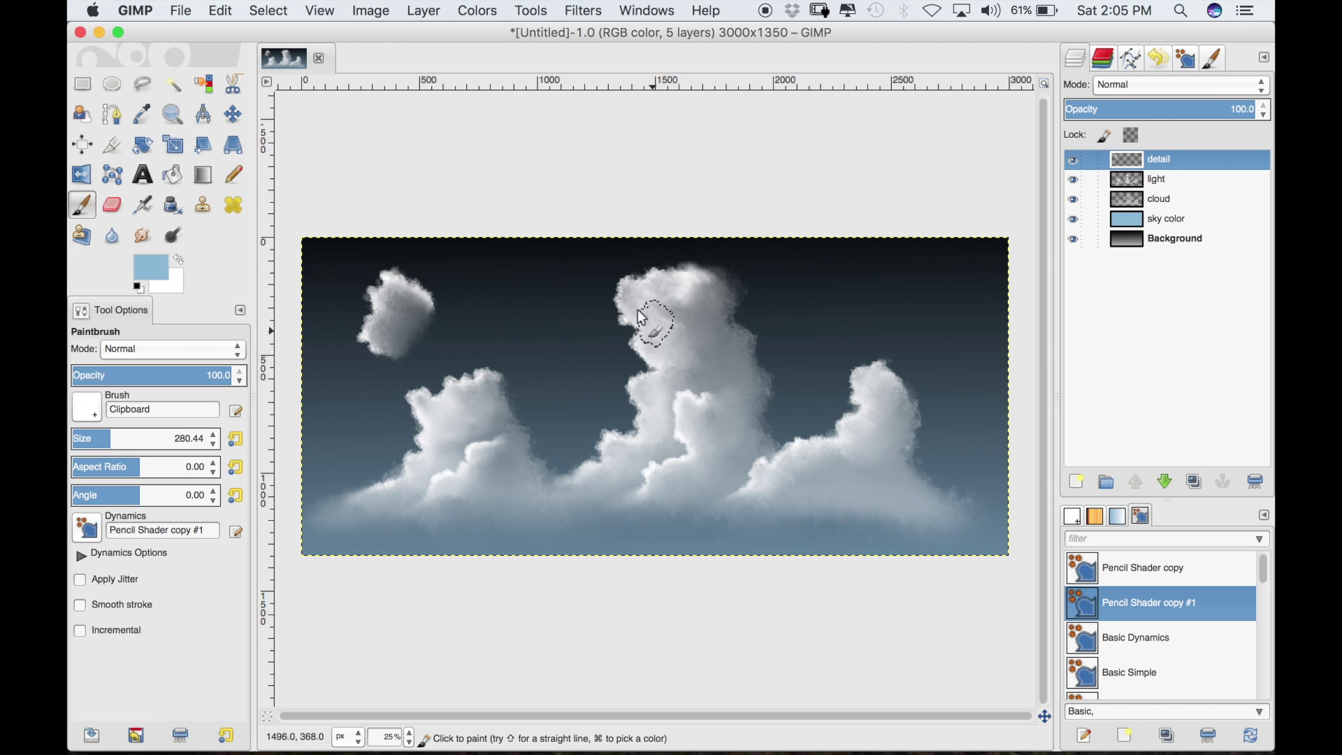
mouse_move(652, 400)
mouse_down()
mouse_move(669, 438)
mouse_move(643, 421)
mouse_move(652, 390)
mouse_move(662, 429)
mouse_move(613, 457)
mouse_move(634, 504)
mouse_up()
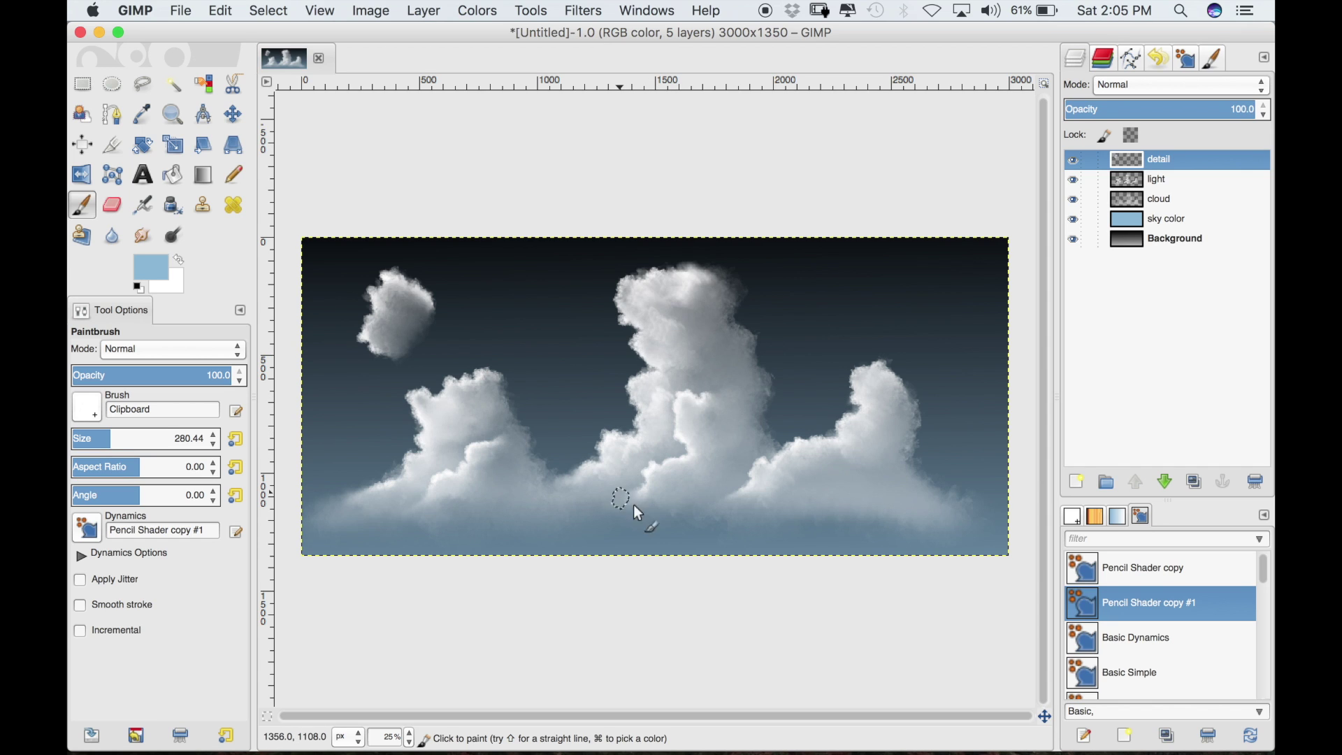
mouse_move(716, 437)
mouse_down()
mouse_move(698, 442)
mouse_move(678, 501)
mouse_up()
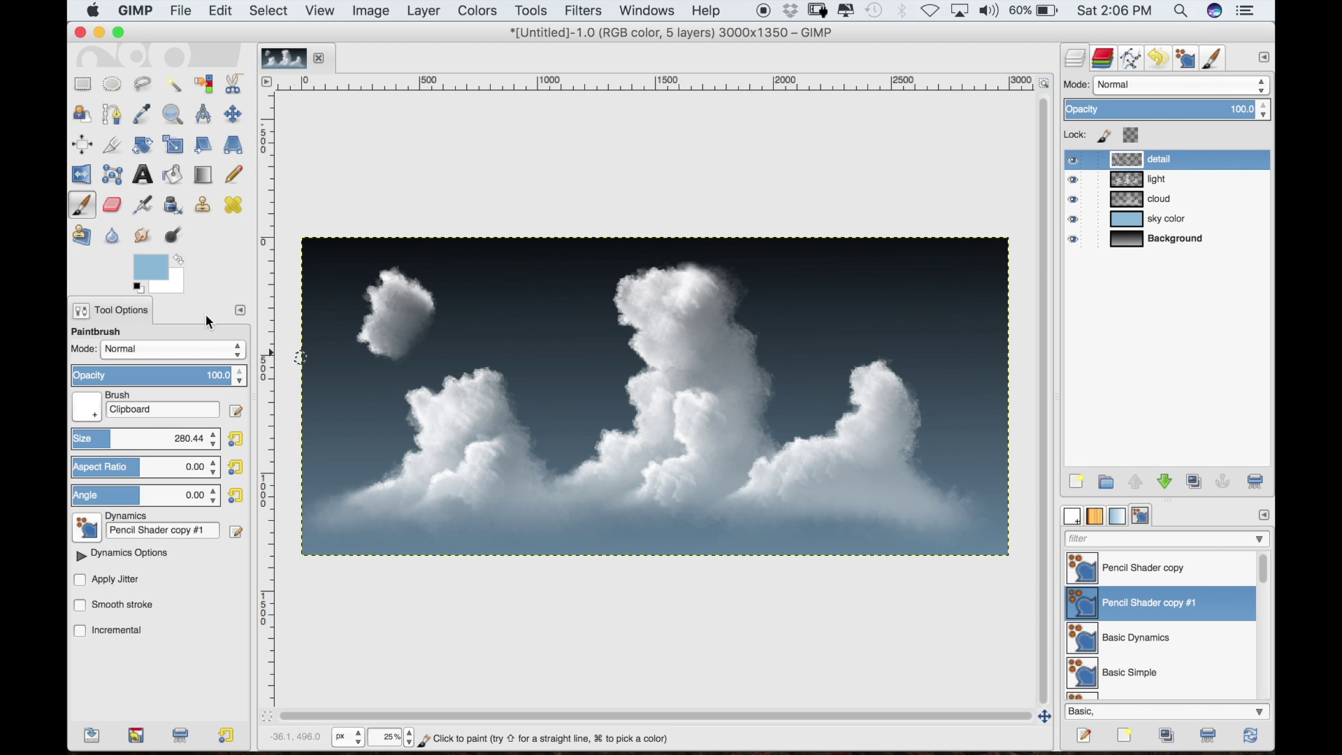
Set the Paintbrush size to 434.13 and add detail to the clouds' lower parts and the central column's edge, undoing the stray stroke between the central and right clouds
drag(111, 436, 131, 436)
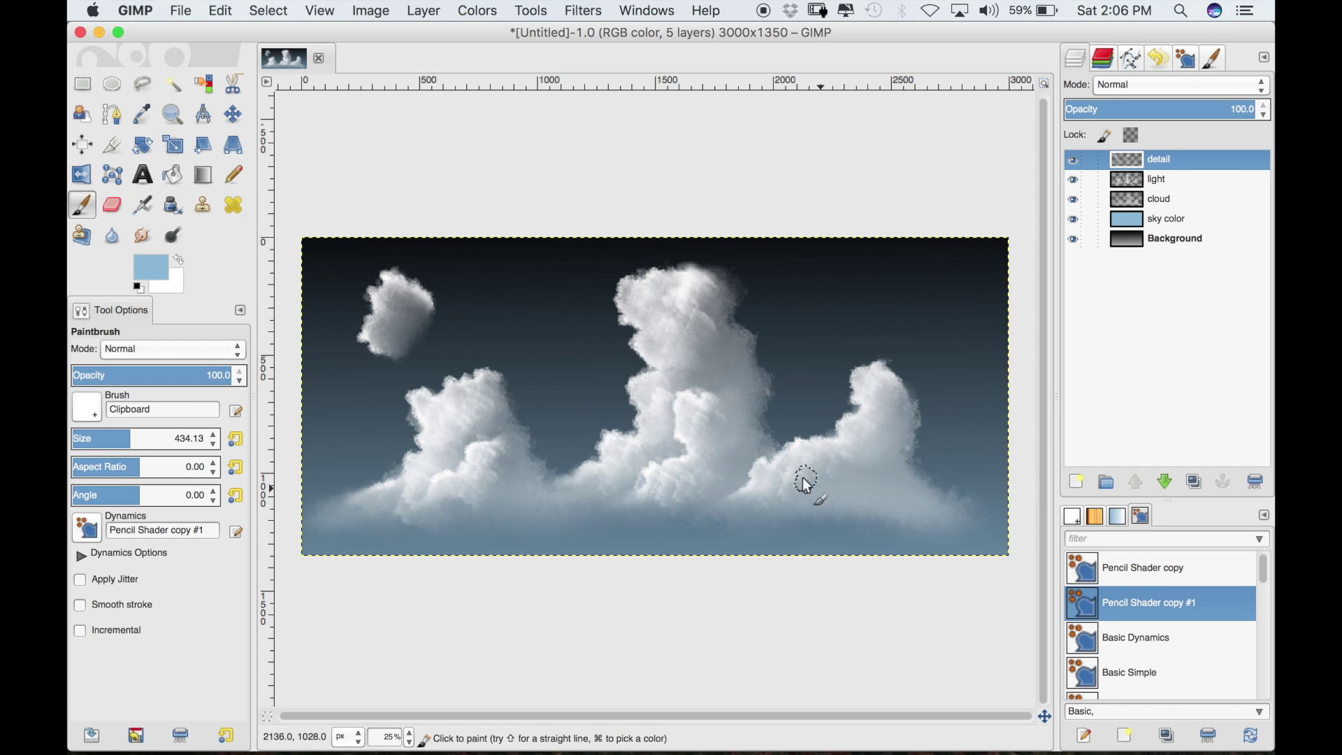
click(723, 505)
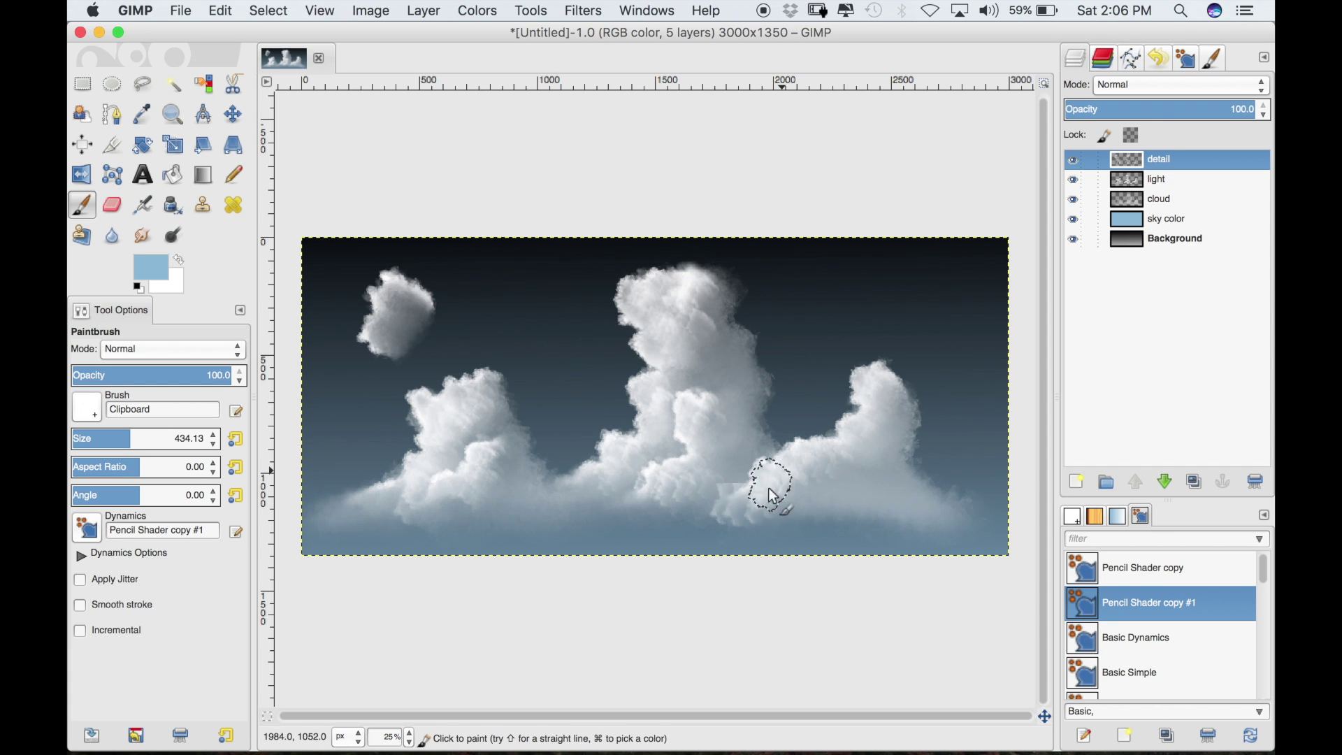
key(super+z)
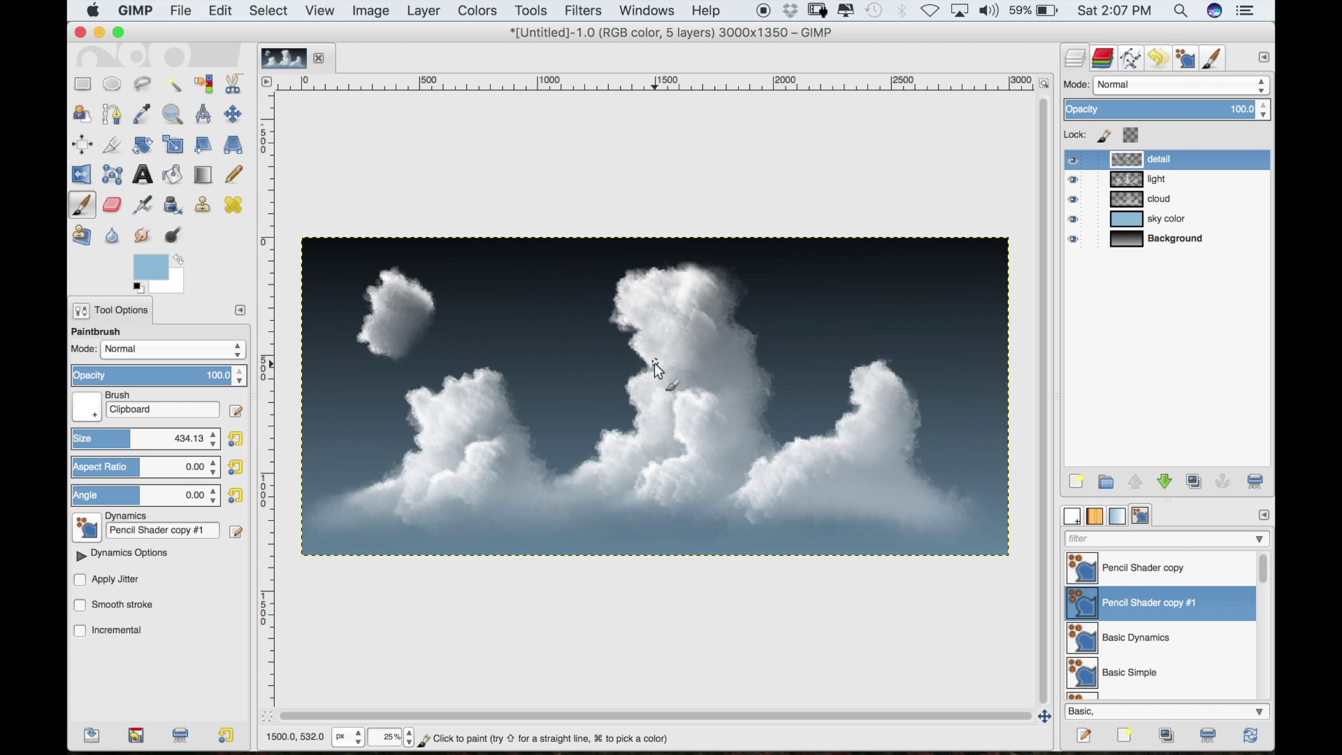
mouse_move(656, 355)
mouse_down()
mouse_move(661, 383)
mouse_move(651, 365)
mouse_move(691, 389)
mouse_up()
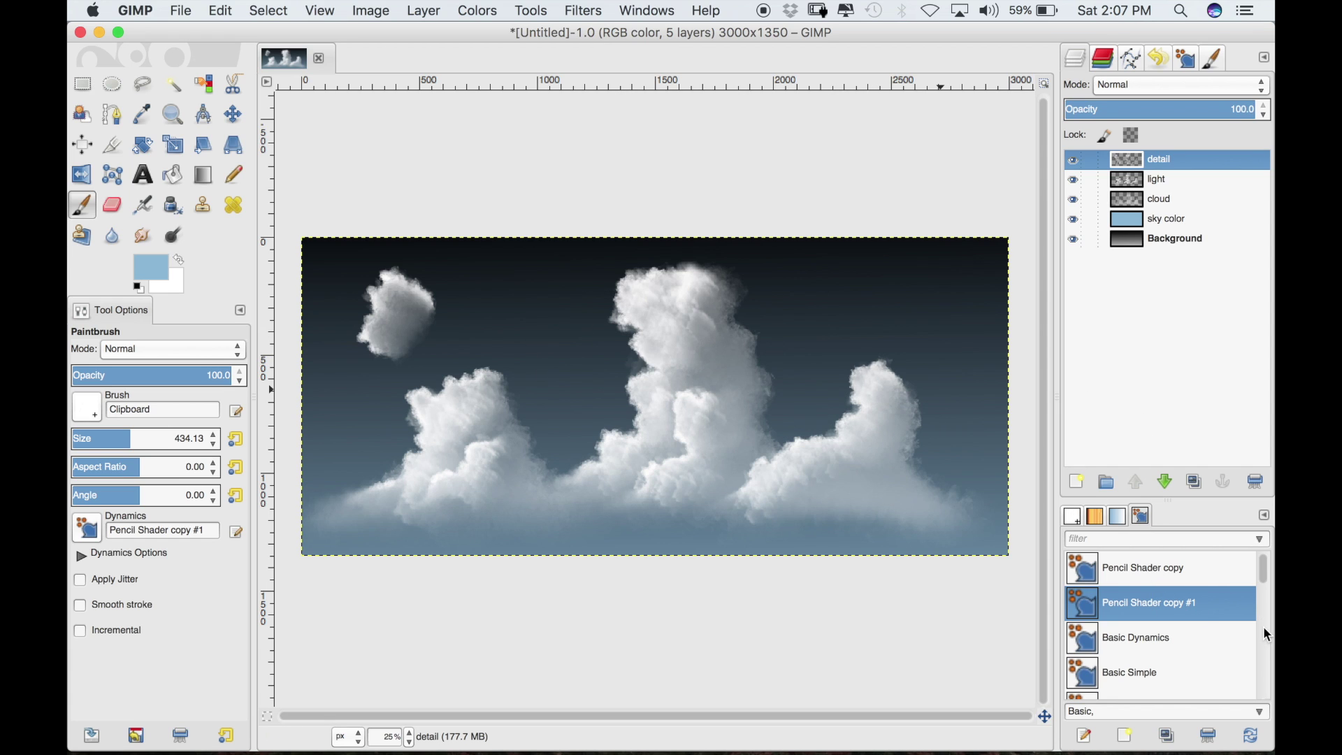
Erase the small isolated cloud in the upper-left sky using the Eraser with Basic Simple dynamics
click(1148, 672)
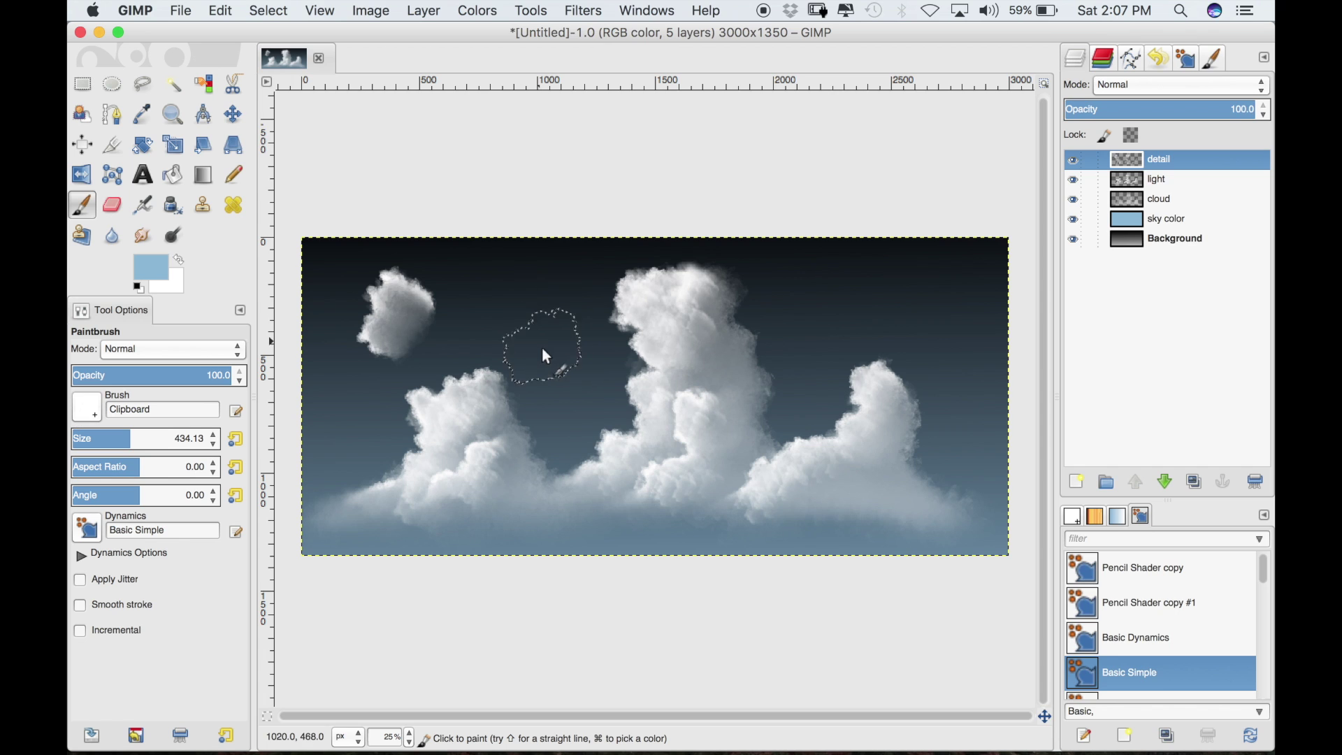
click(112, 204)
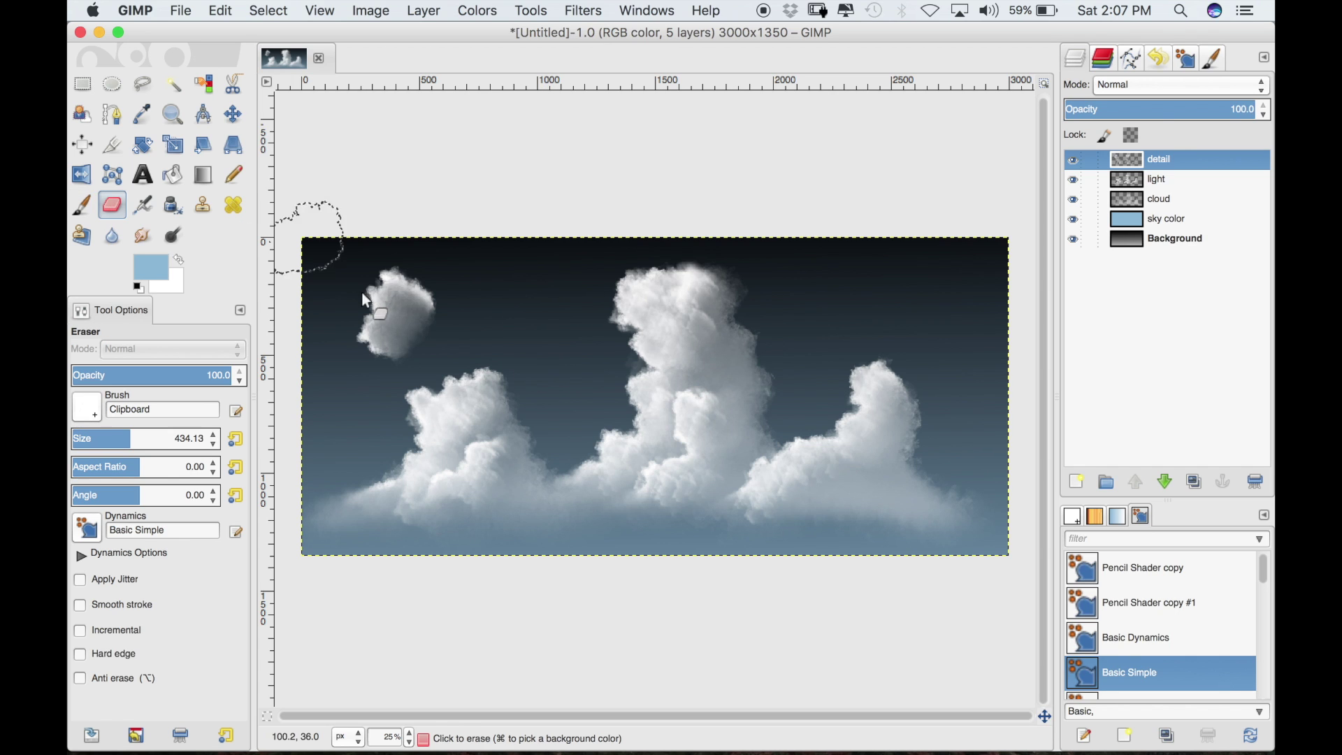
mouse_move(401, 277)
mouse_down()
mouse_move(385, 308)
mouse_move(418, 306)
mouse_move(411, 322)
mouse_move(362, 342)
mouse_move(371, 309)
mouse_up()
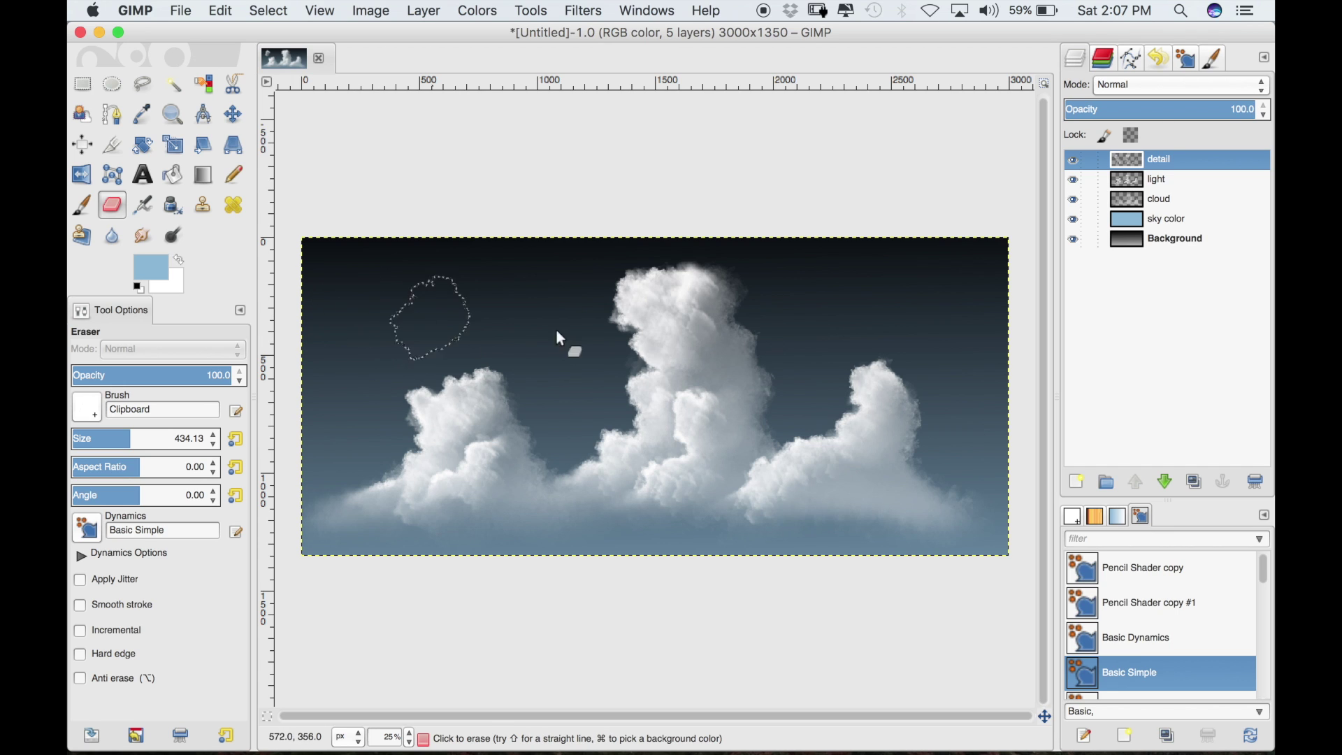
Soften the outer edges of the cloud base by erasing and smudging on the cloud layer and smudging on the light layer
click(1157, 199)
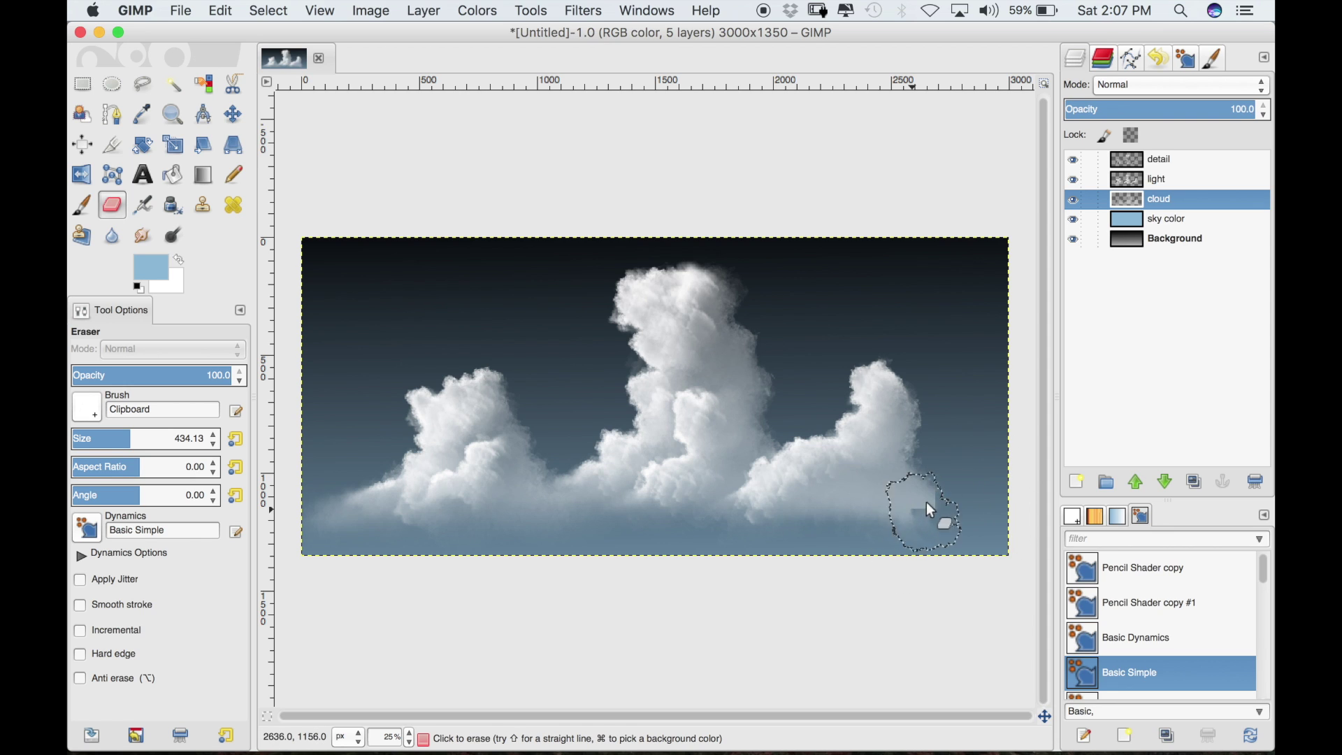
click(142, 235)
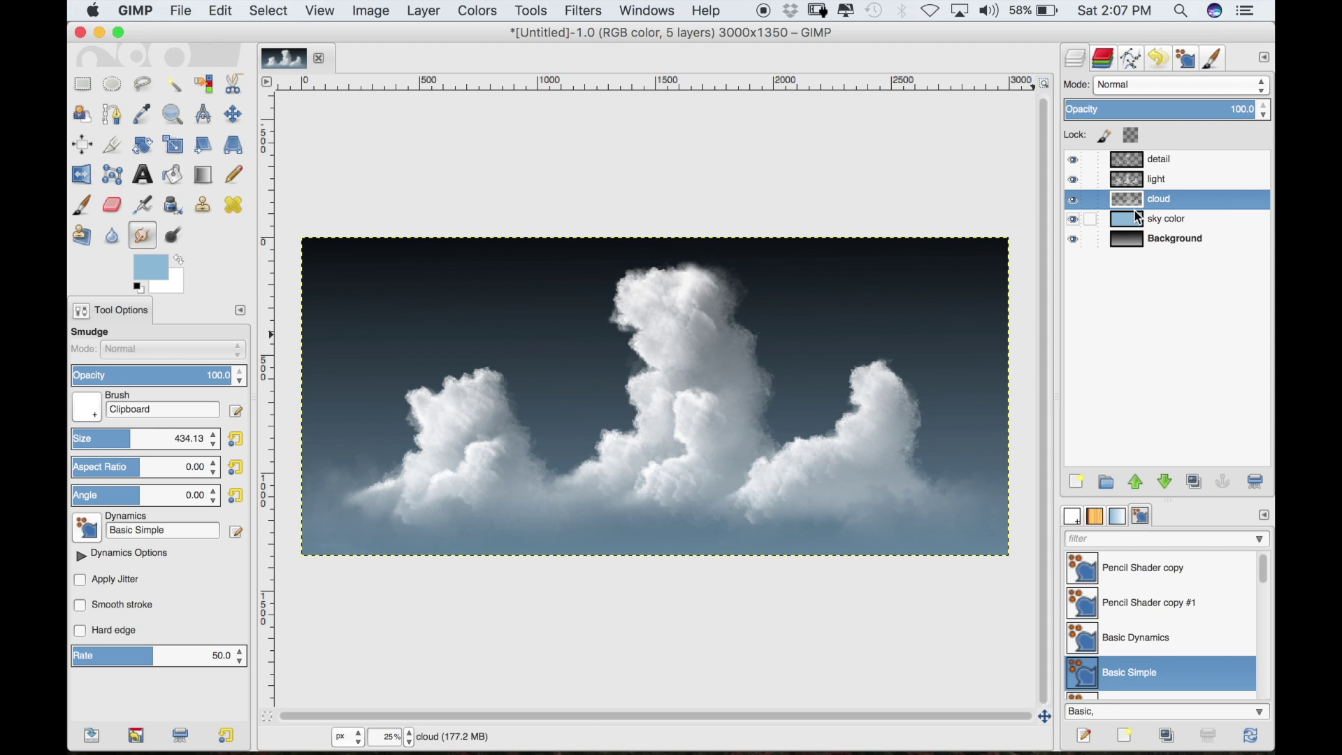
click(1154, 179)
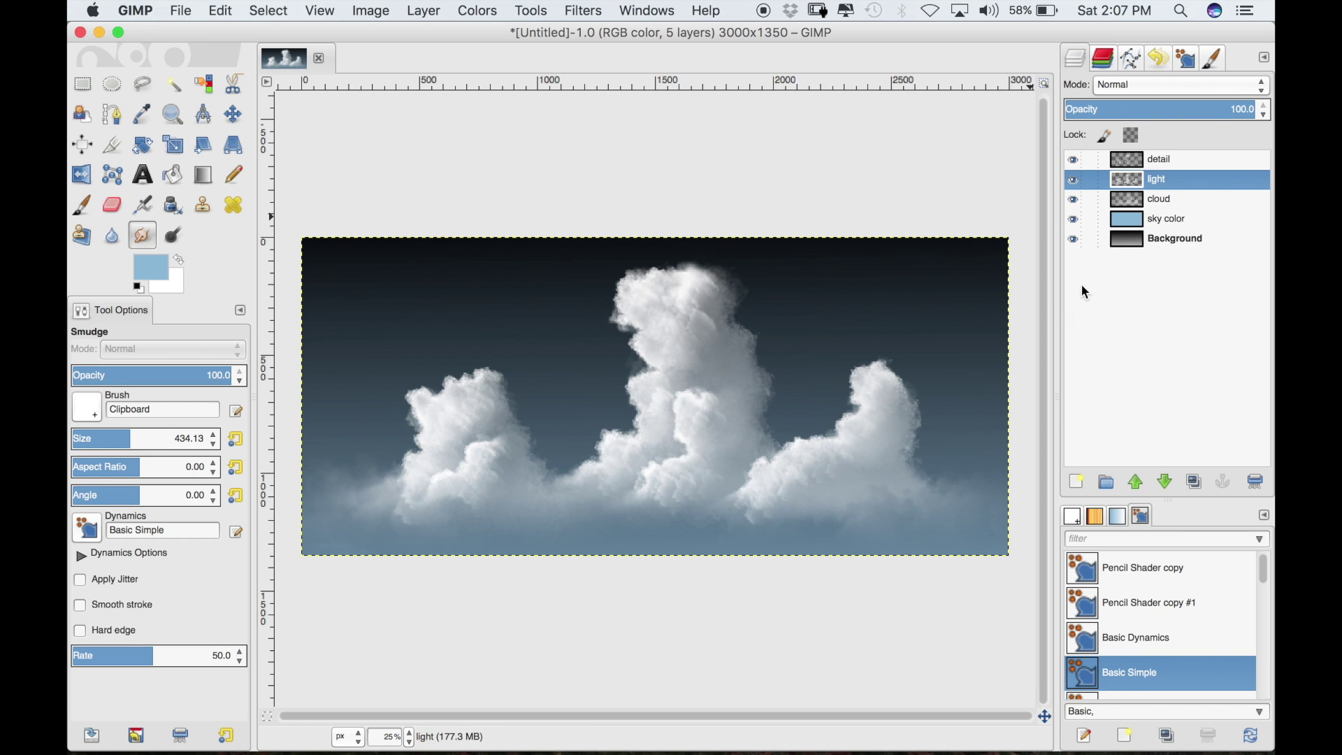
Add a 3000 × 1350 px transparent layer named light color directly above the detail layer
click(1166, 161)
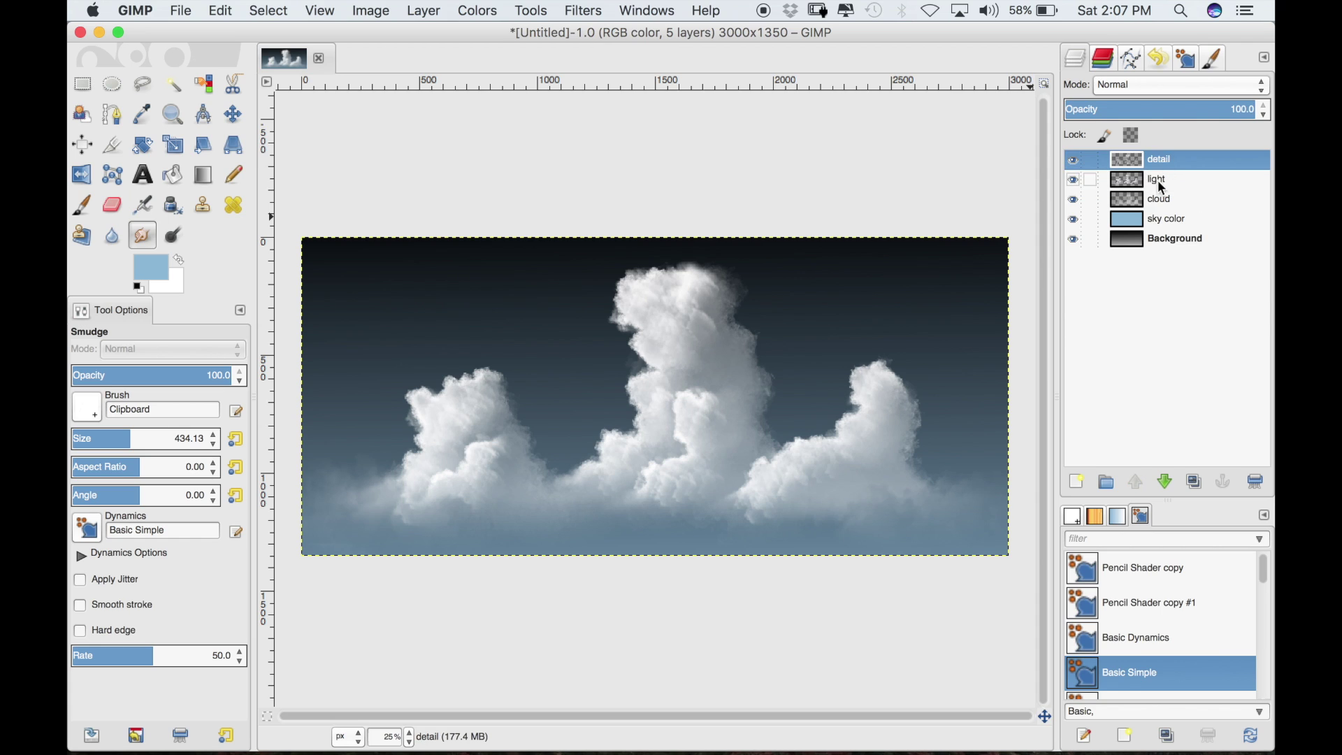
click(1082, 480)
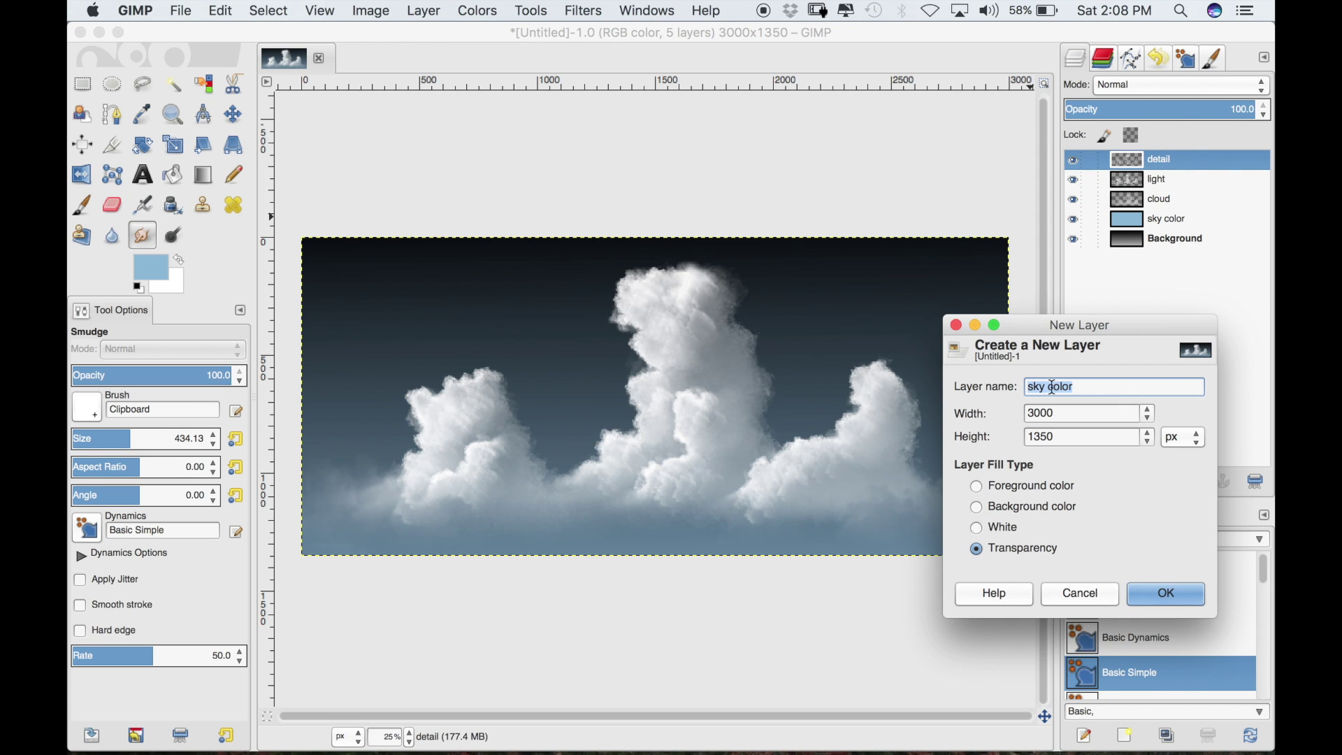
drag(1052, 388, 1022, 392)
text(light)
click(1151, 589)
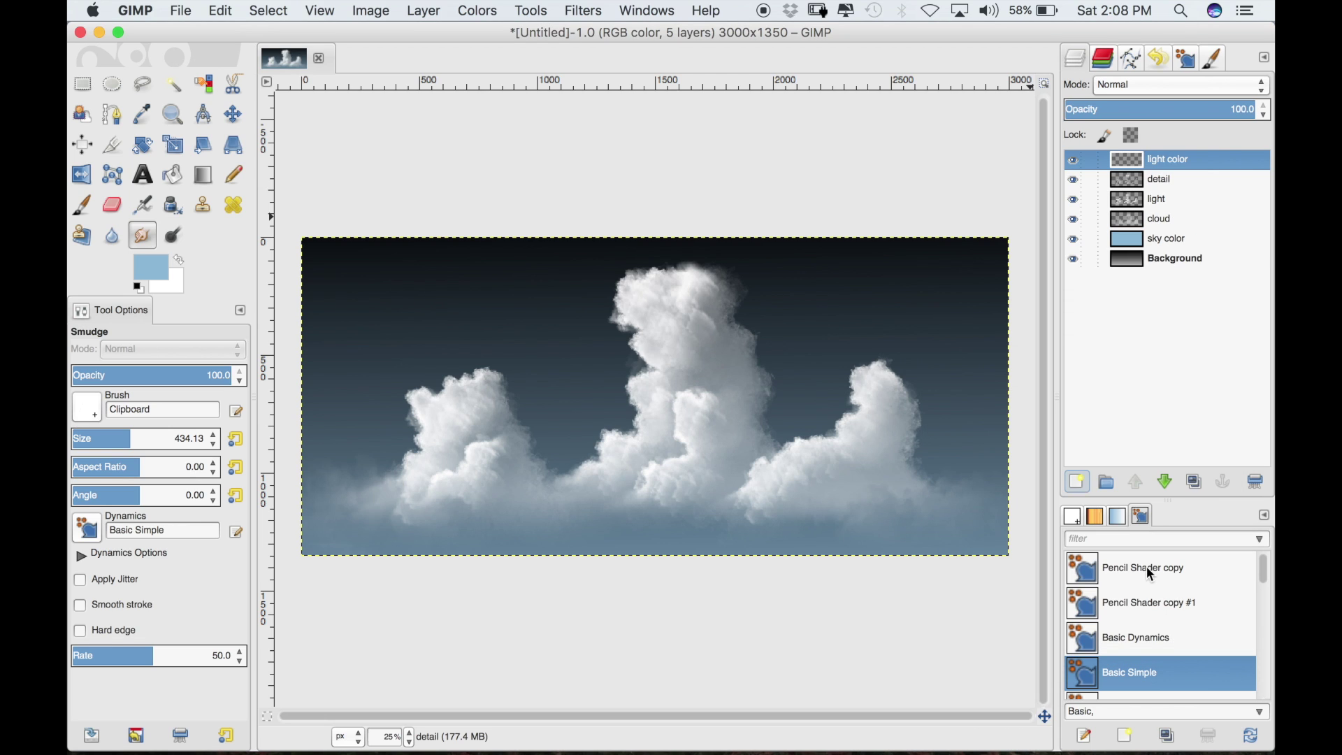
Set the foreground color to a pale warm yellow and the brush size to 133.73
click(148, 271)
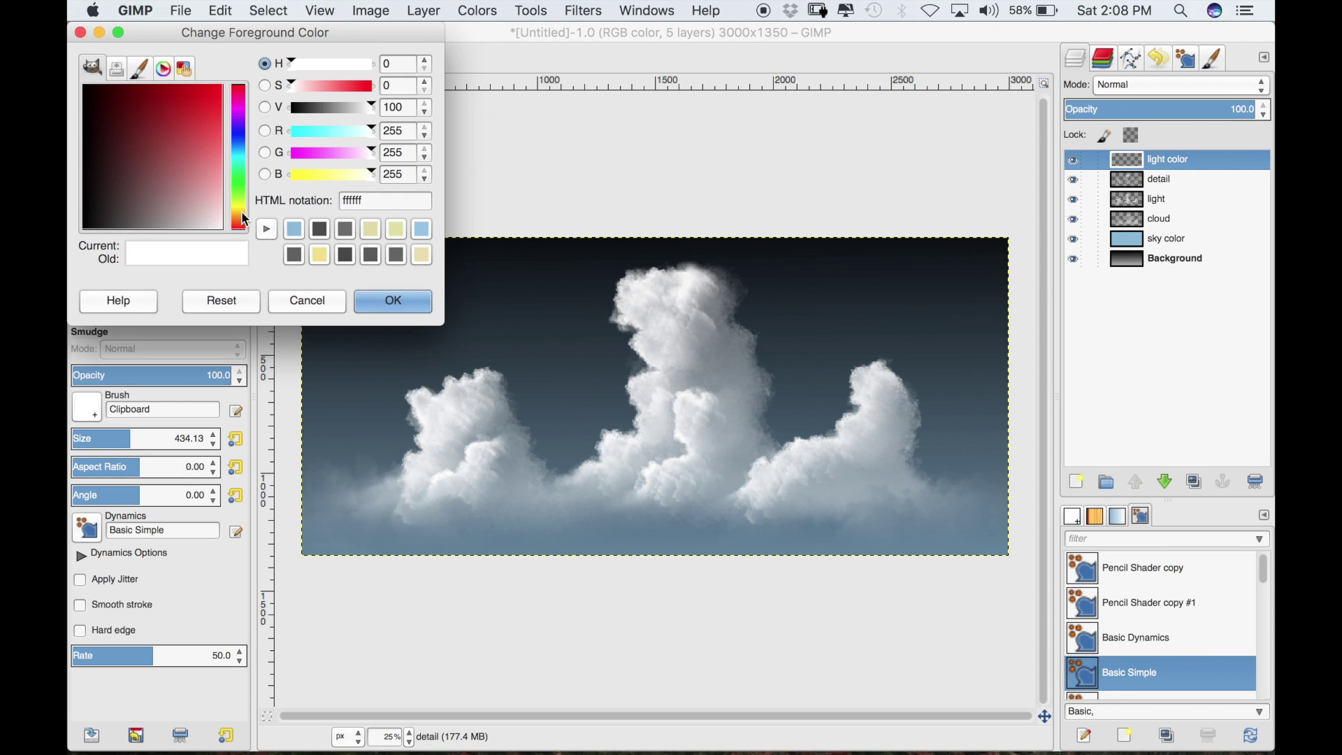
drag(239, 212, 239, 206)
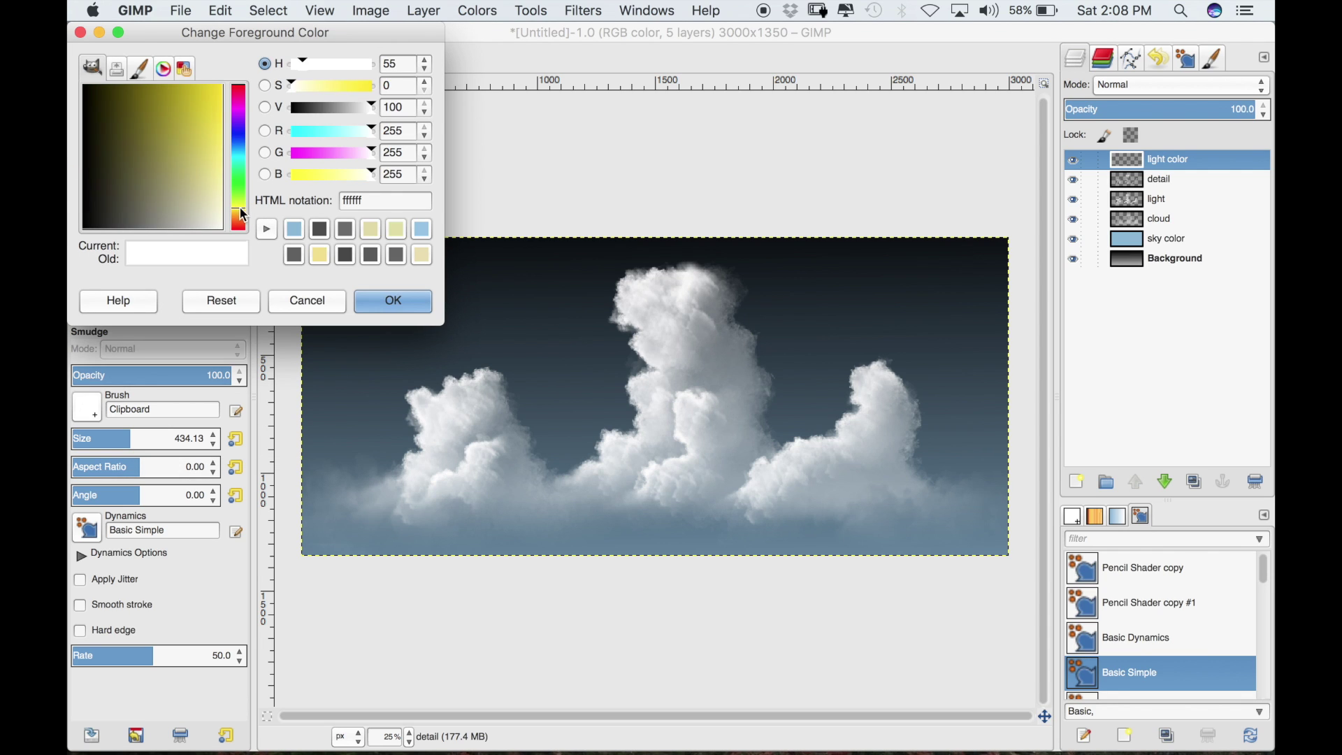
drag(198, 162, 213, 169)
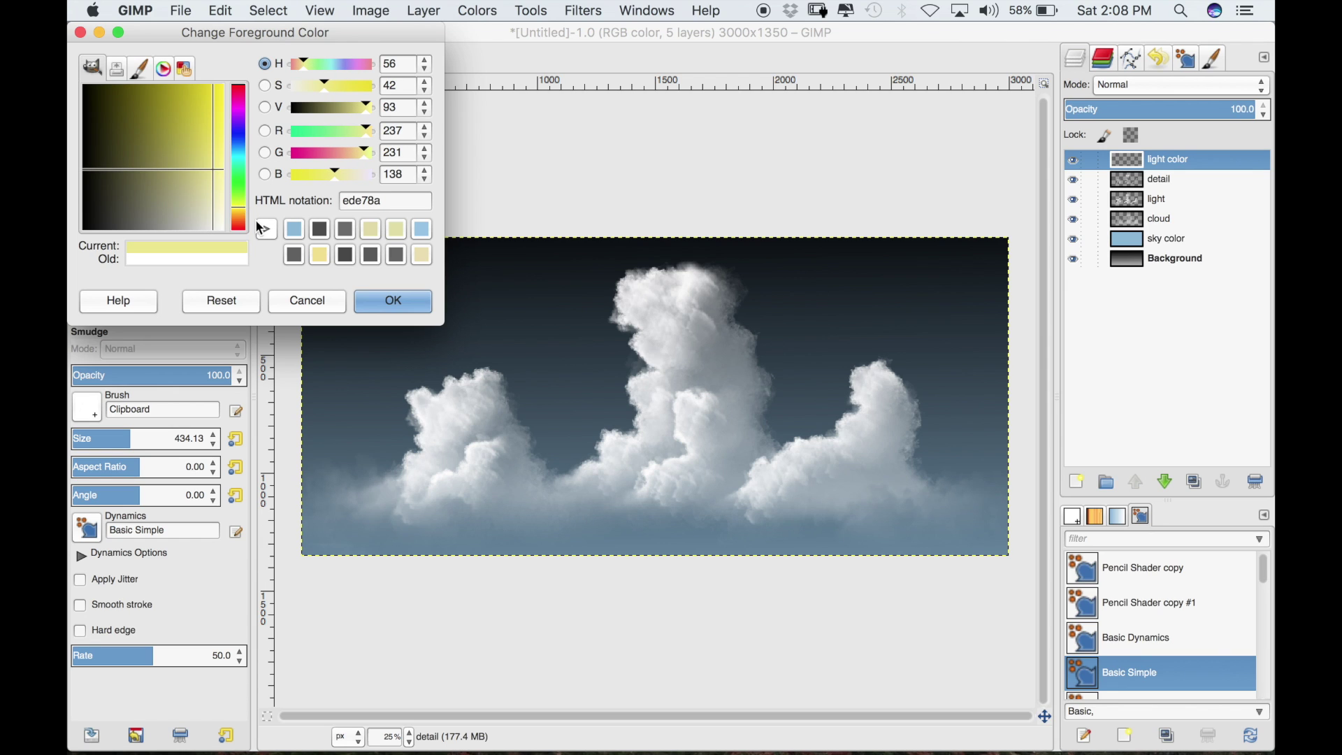
drag(243, 213, 243, 216)
click(394, 302)
drag(92, 433, 91, 433)
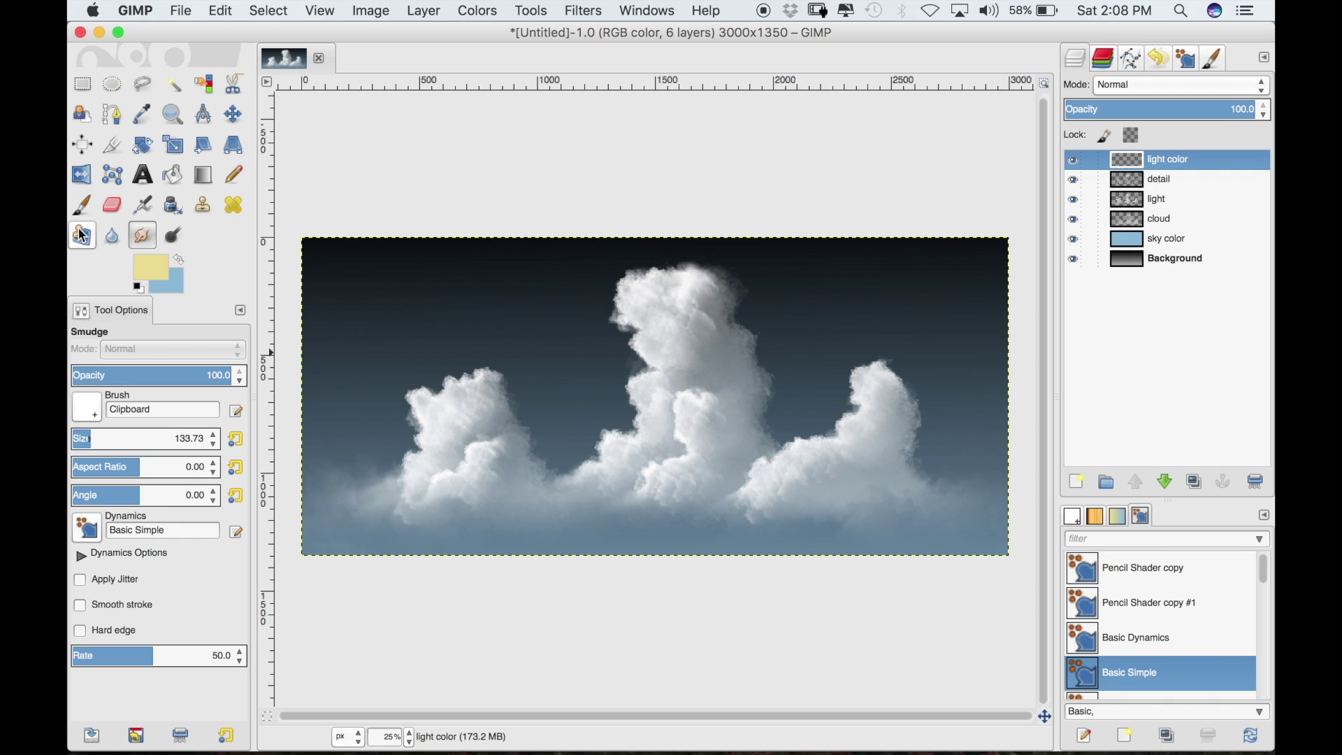
Try the Airbrush with the Clipboard brush on the left cloud in the light color layer and undo the strokes
key(p)
click(143, 205)
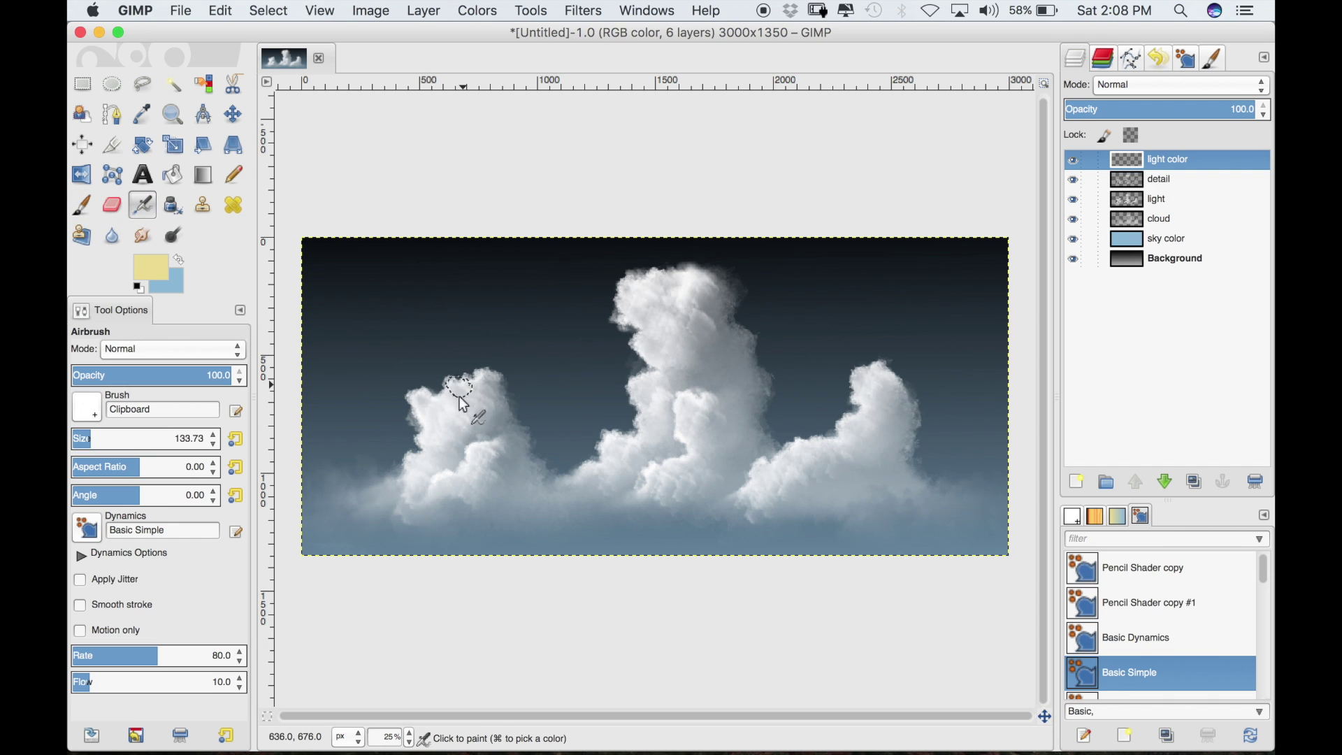
click(442, 419)
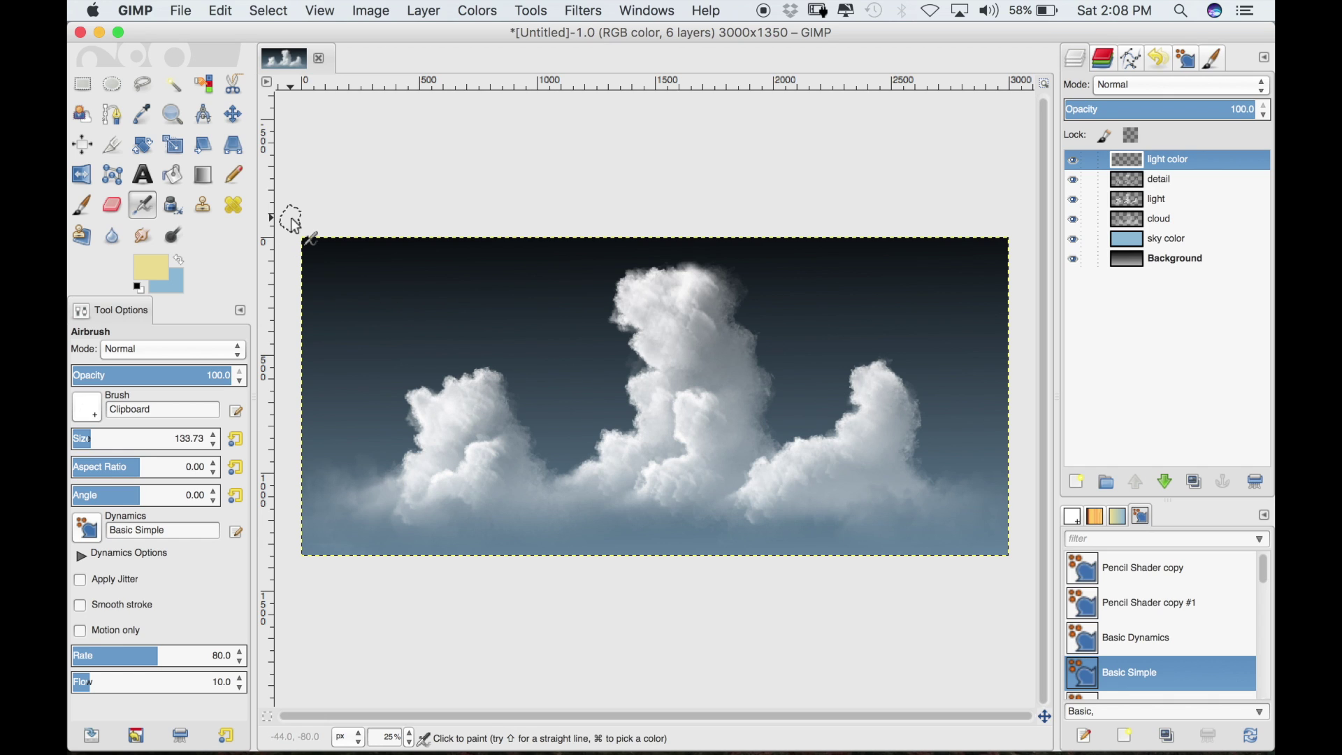
drag(460, 413, 414, 404)
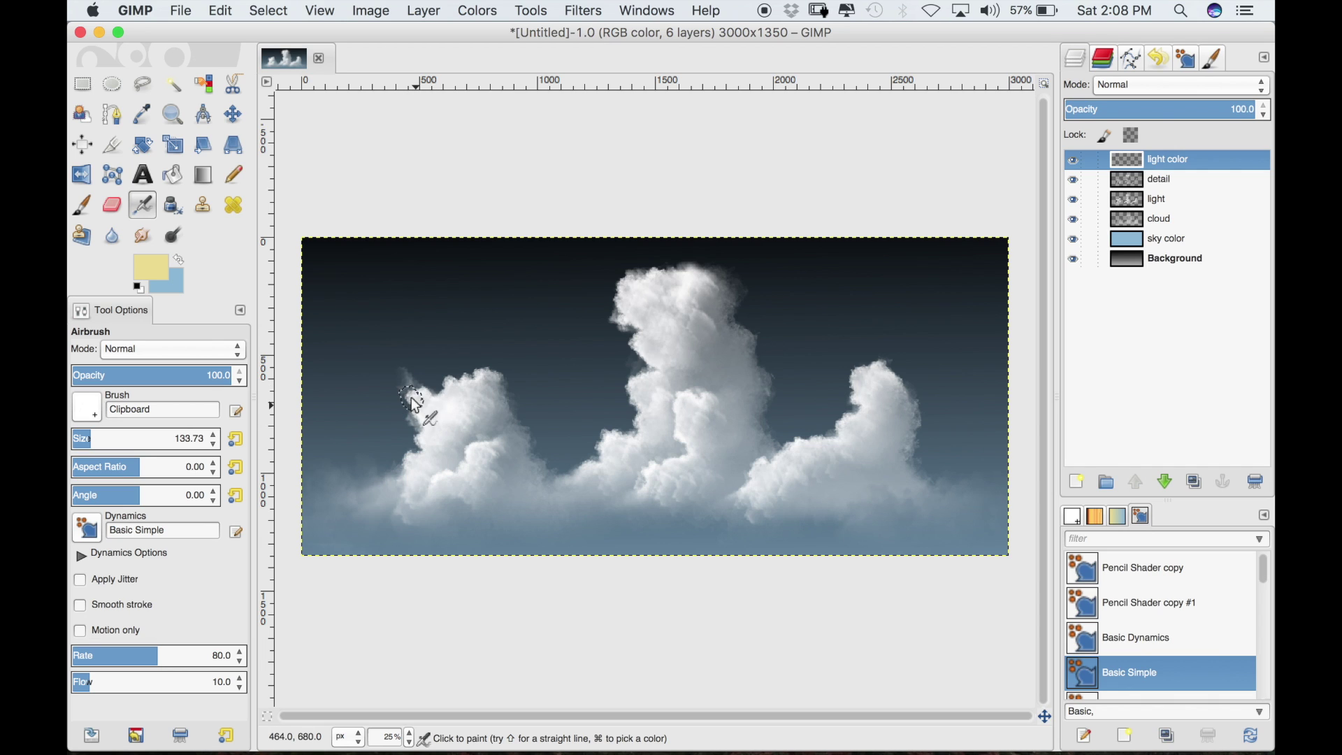
key(super+z)
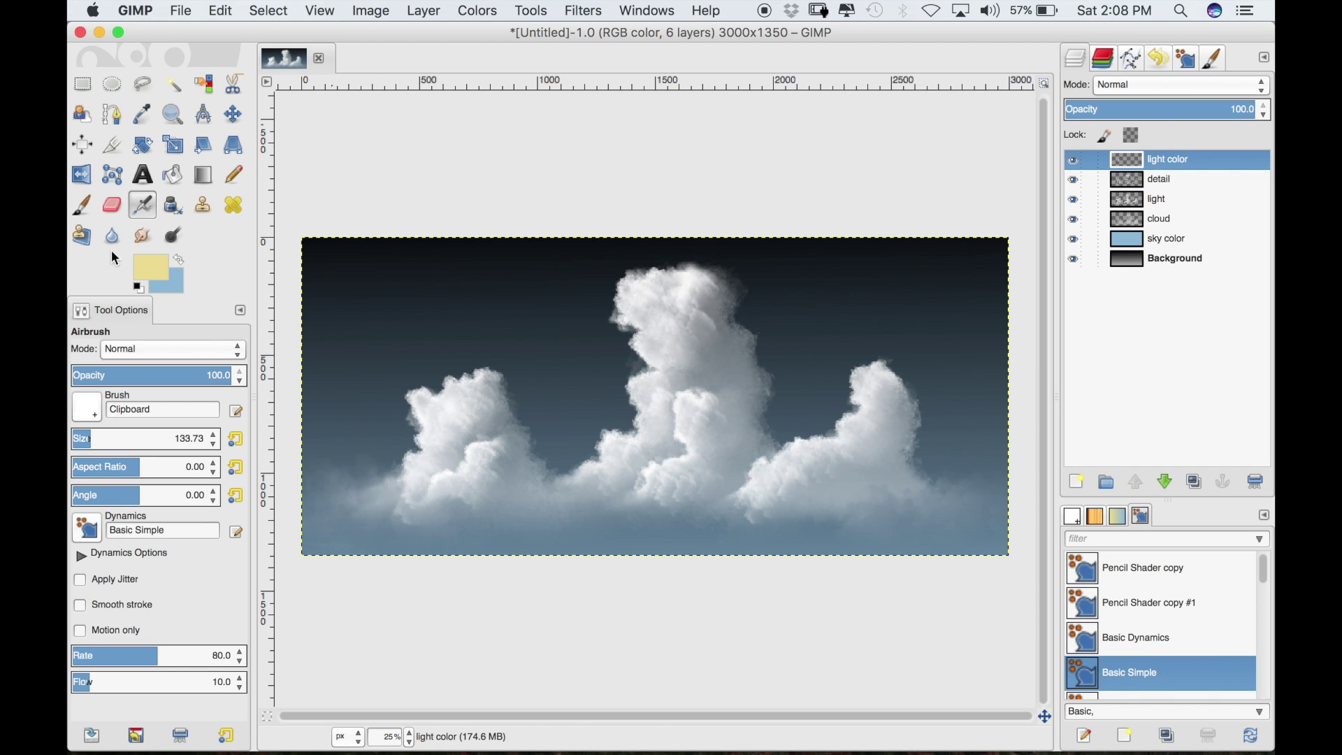
Paint pale yellow highlights on the lit sides of the three clouds using the Paintbrush with the Texture Hose 03 brush
click(78, 204)
click(472, 397)
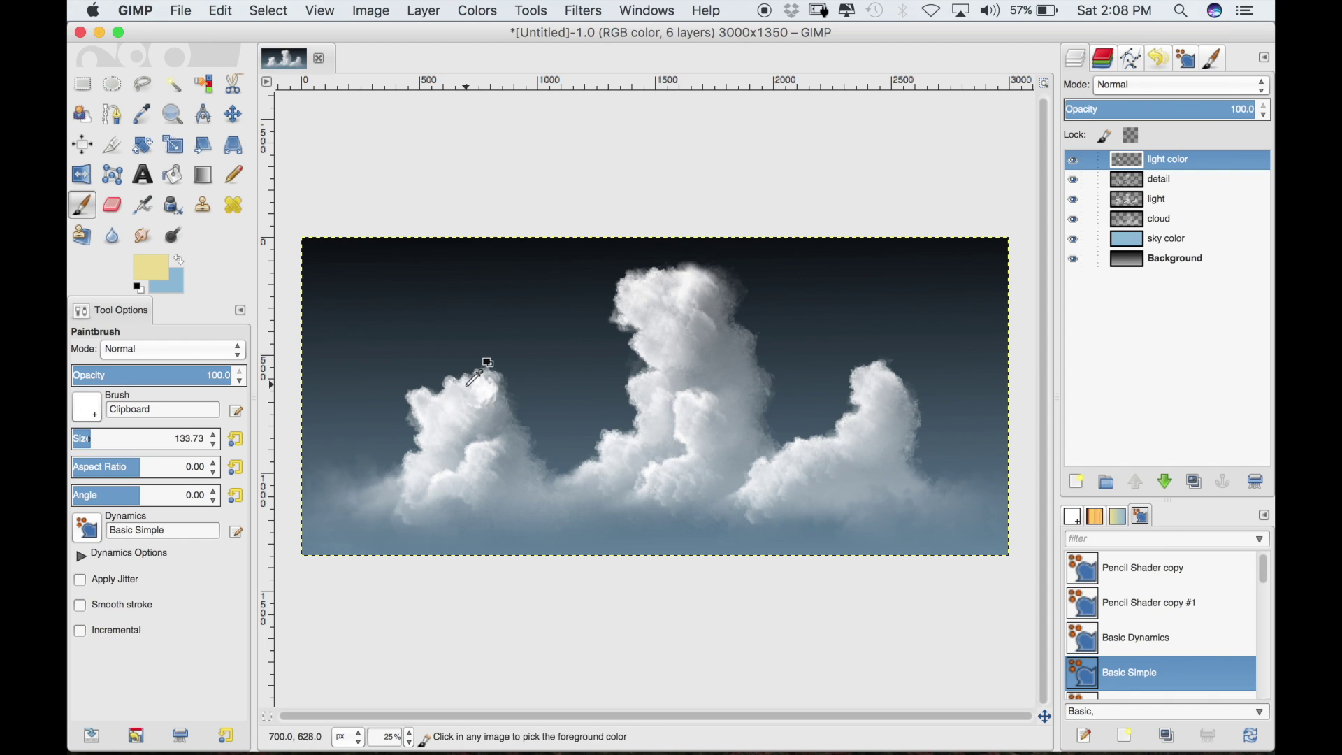
click(1072, 515)
drag(1255, 579, 1259, 670)
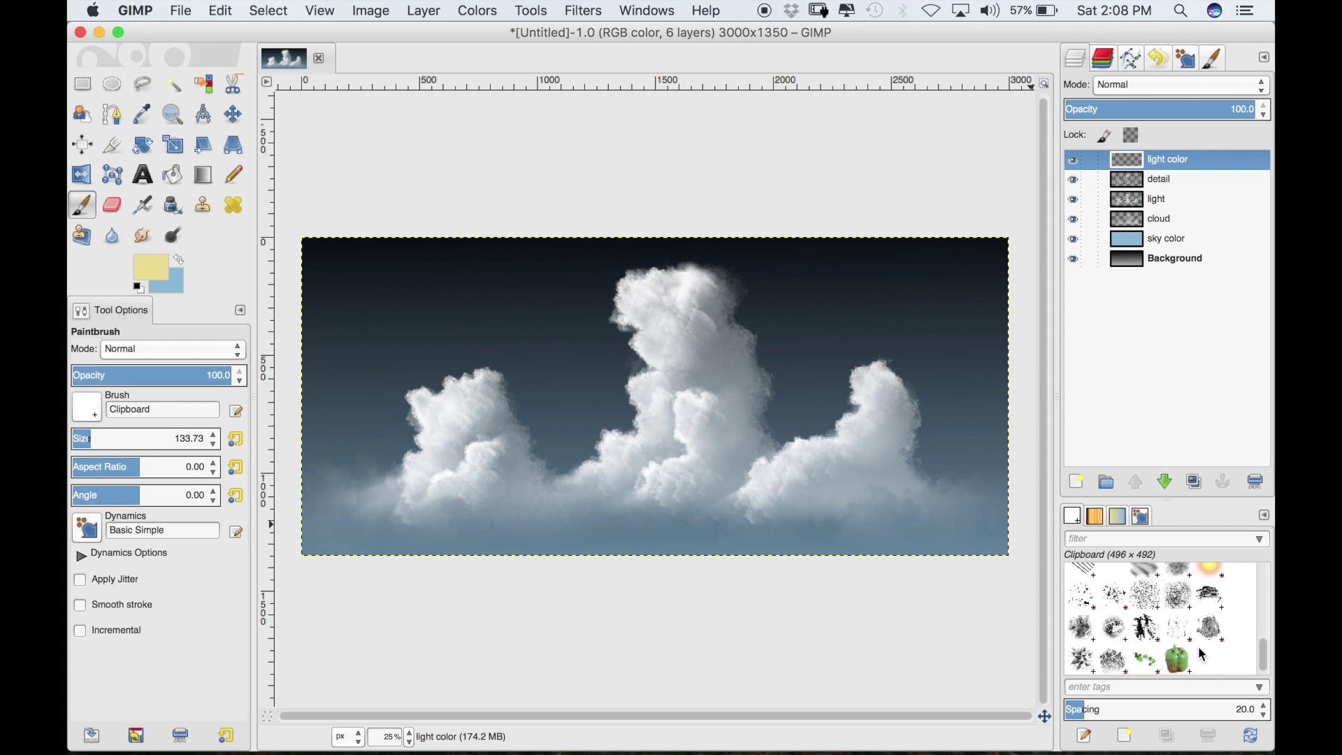
click(1210, 627)
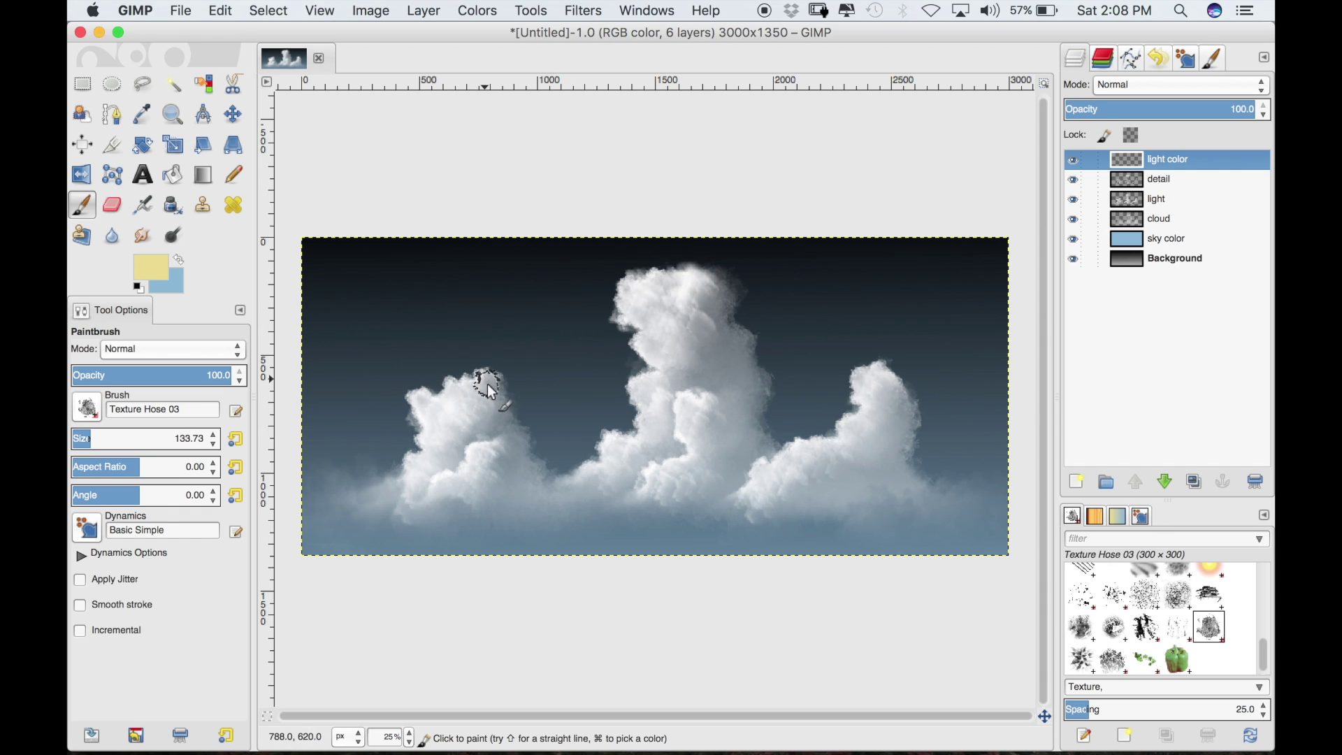
mouse_move(443, 405)
mouse_down()
mouse_move(422, 399)
mouse_move(435, 430)
mouse_move(417, 482)
mouse_up()
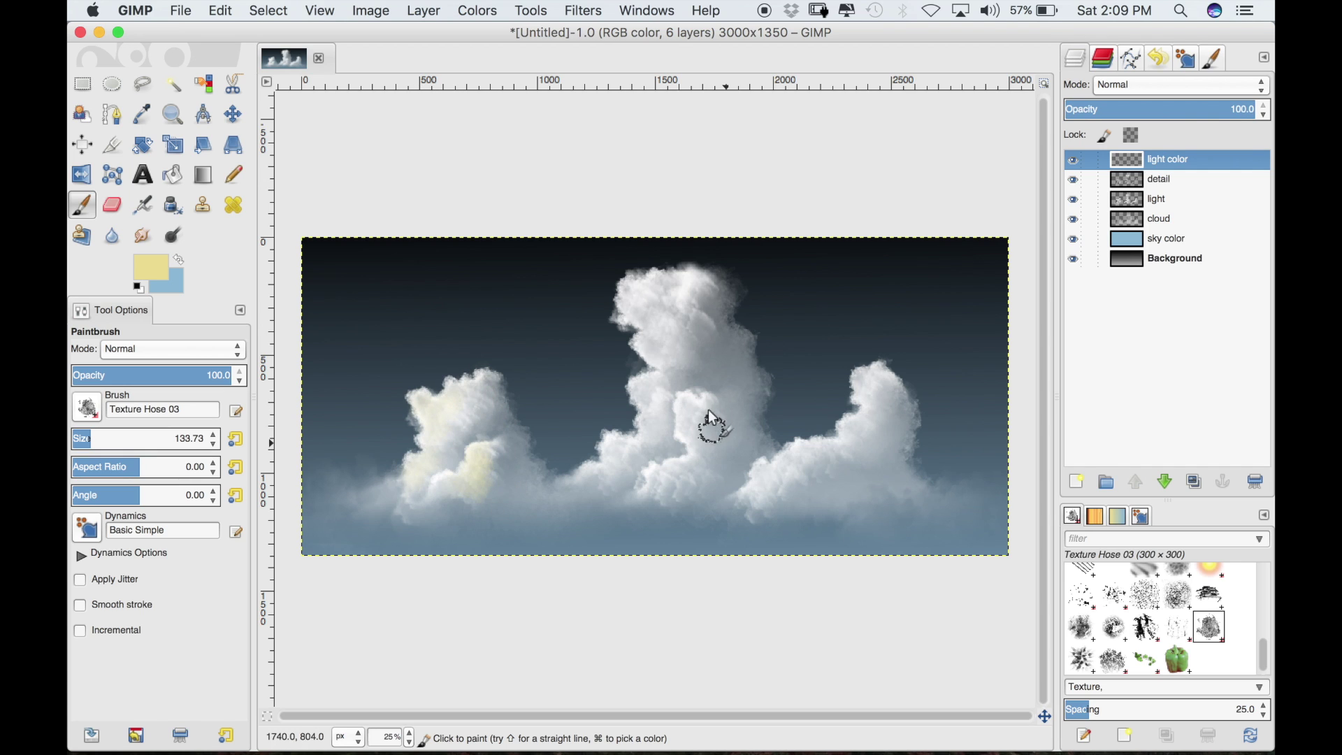
mouse_move(704, 447)
mouse_down()
mouse_move(706, 422)
mouse_move(660, 477)
mouse_move(660, 368)
mouse_up()
drag(677, 290, 635, 297)
mouse_move(661, 395)
mouse_down()
mouse_move(620, 449)
mouse_move(608, 443)
mouse_move(638, 389)
mouse_up()
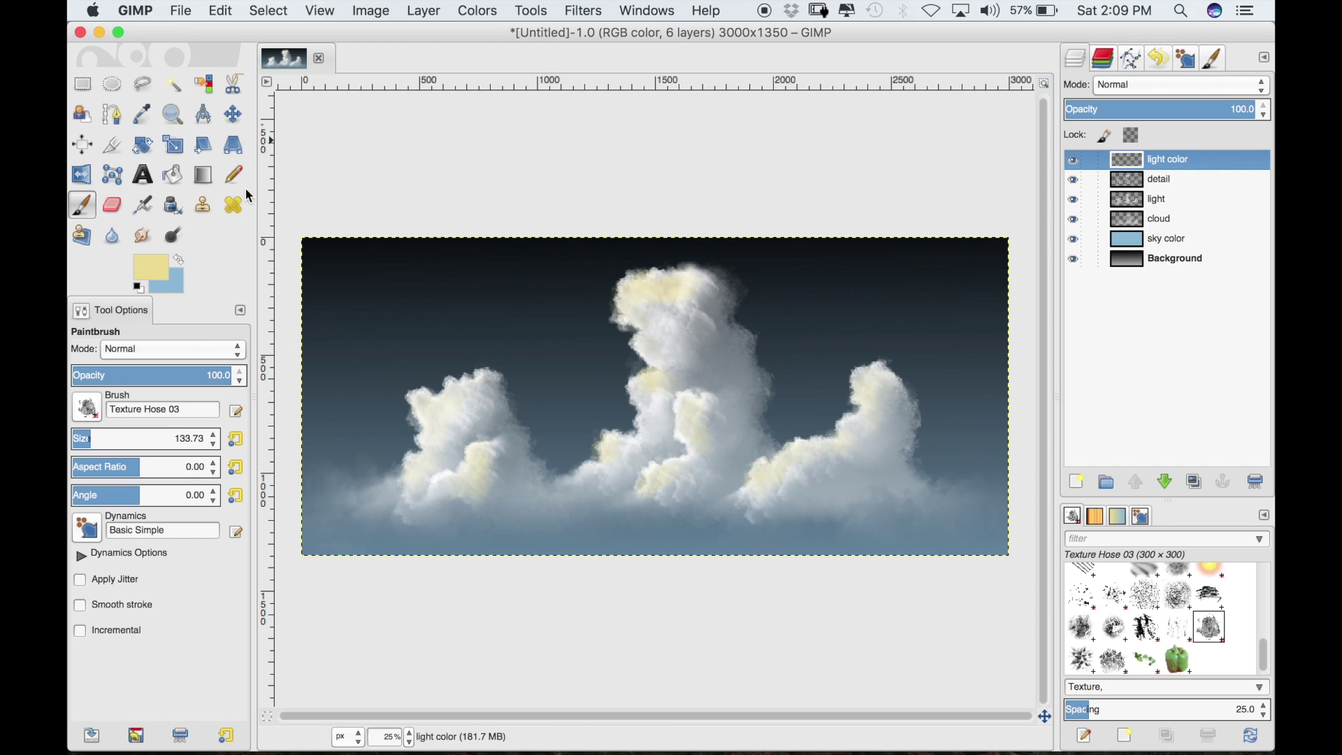
Smudge the yellow highlights into the clouds and set the light color layer's blend mode to Color
click(143, 236)
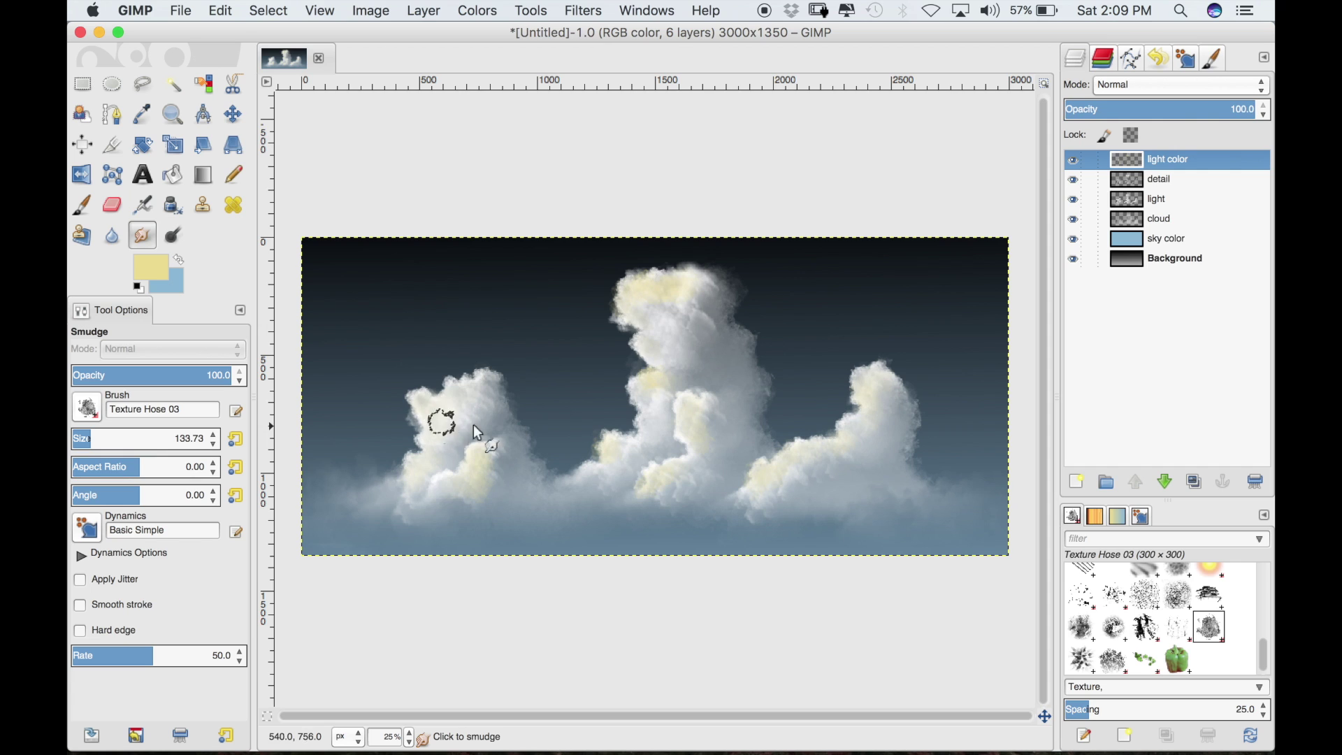
mouse_move(434, 472)
mouse_down()
mouse_move(415, 470)
mouse_move(483, 467)
mouse_up()
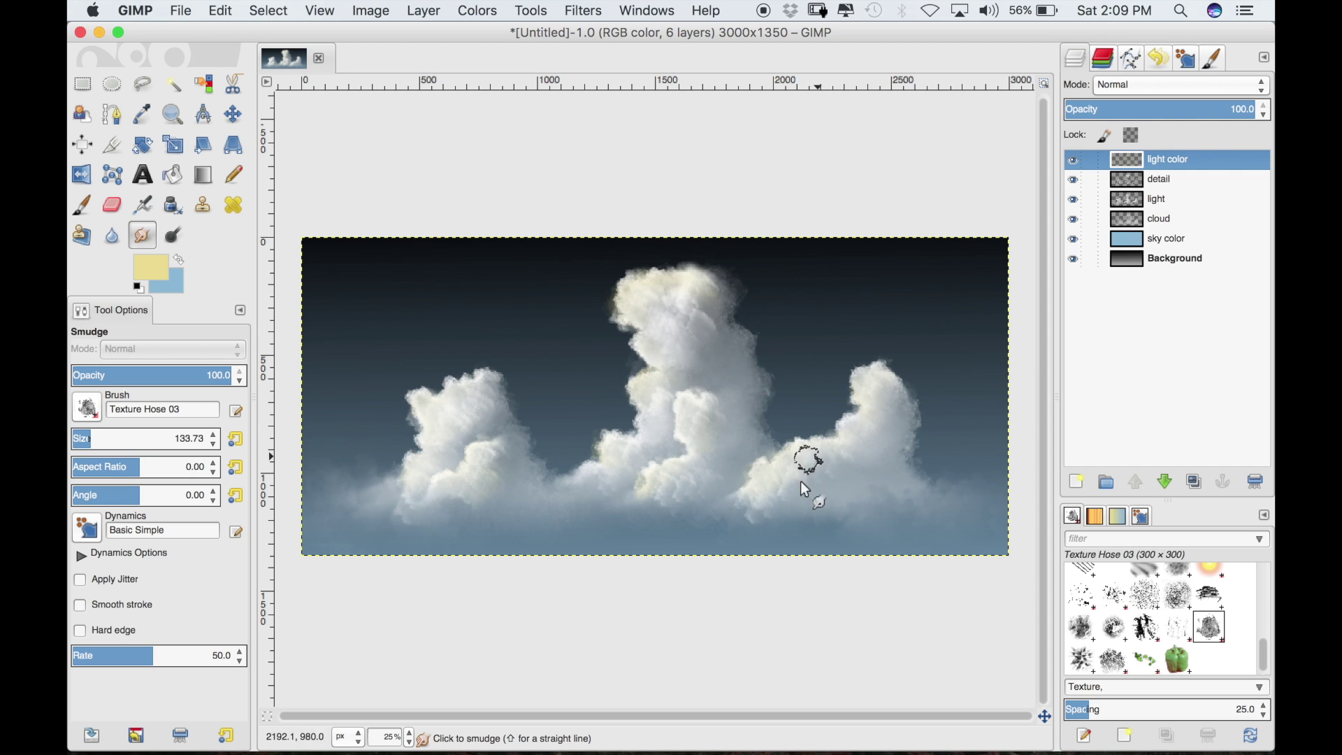
click(1174, 86)
click(1171, 84)
click(1152, 82)
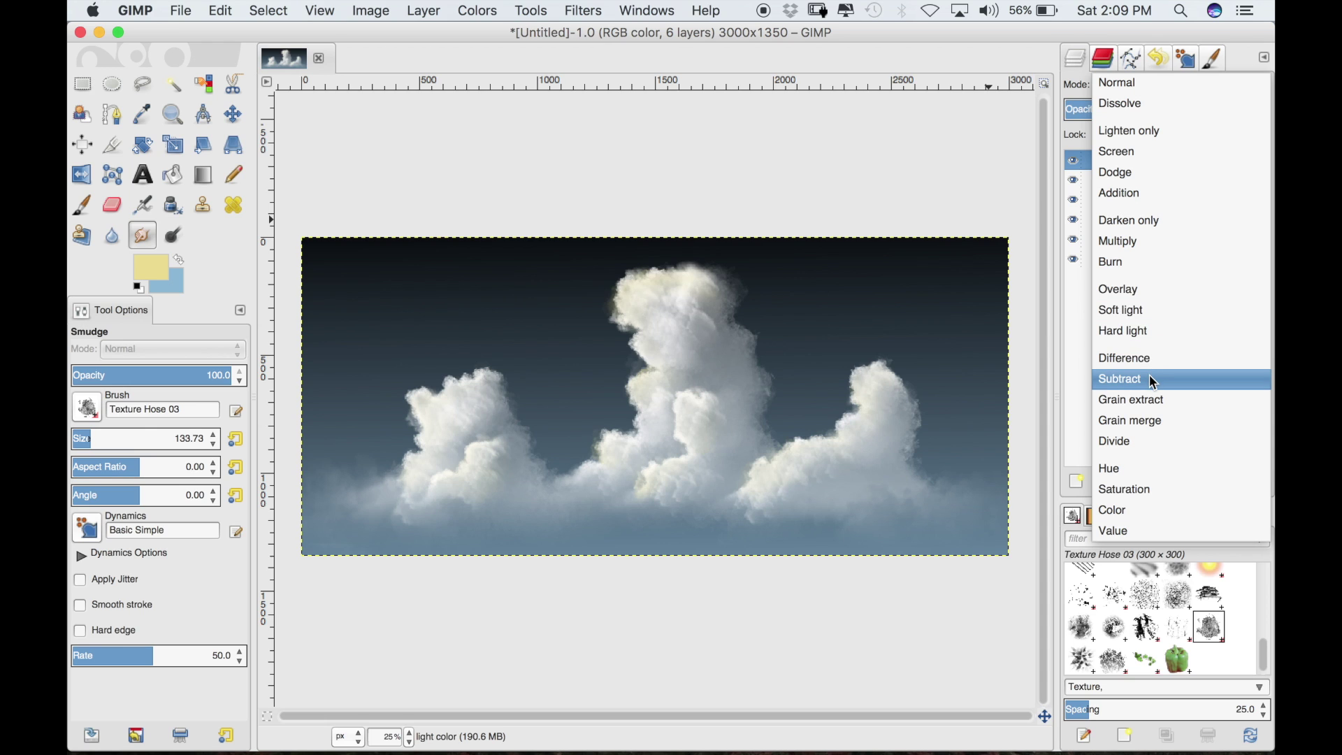
click(1123, 504)
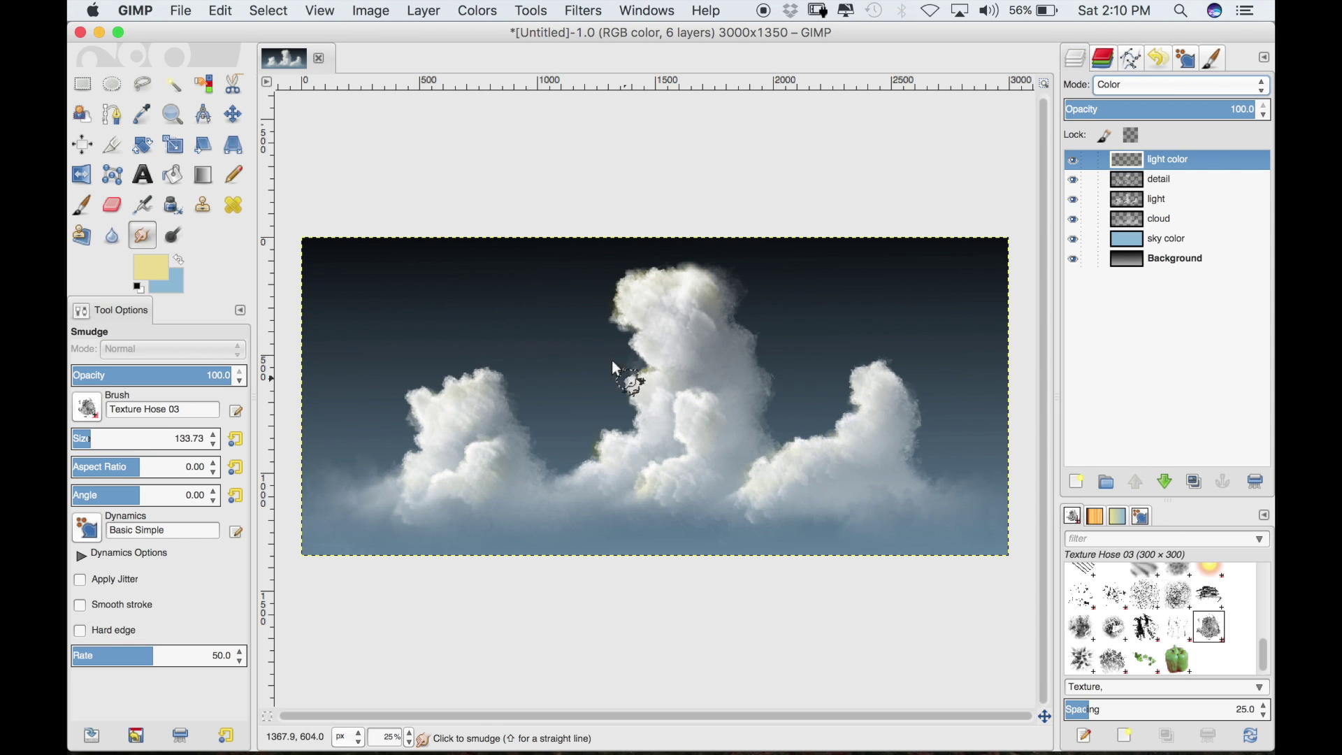
Paint additional yellow strokes over the lit areas of the left, middle and right clouds with the Paintbrush on the light color layer
click(82, 204)
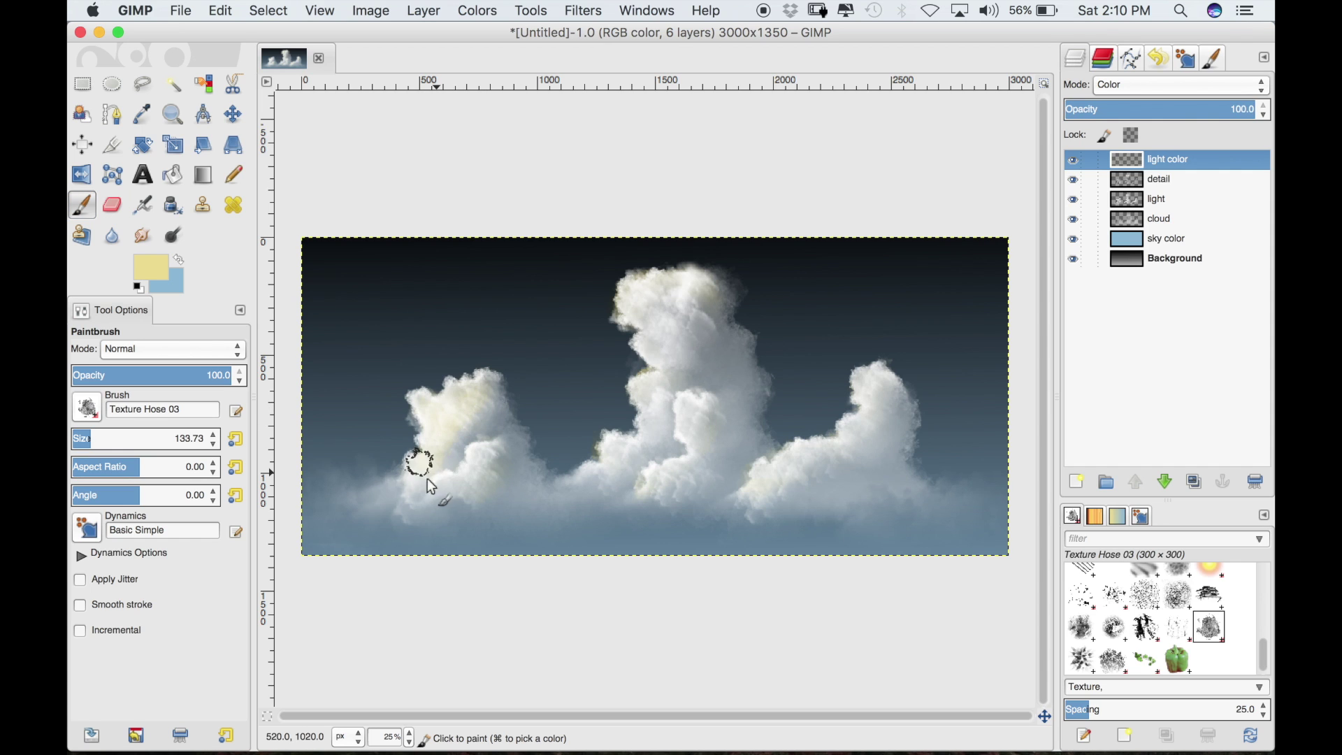
drag(417, 493, 419, 451)
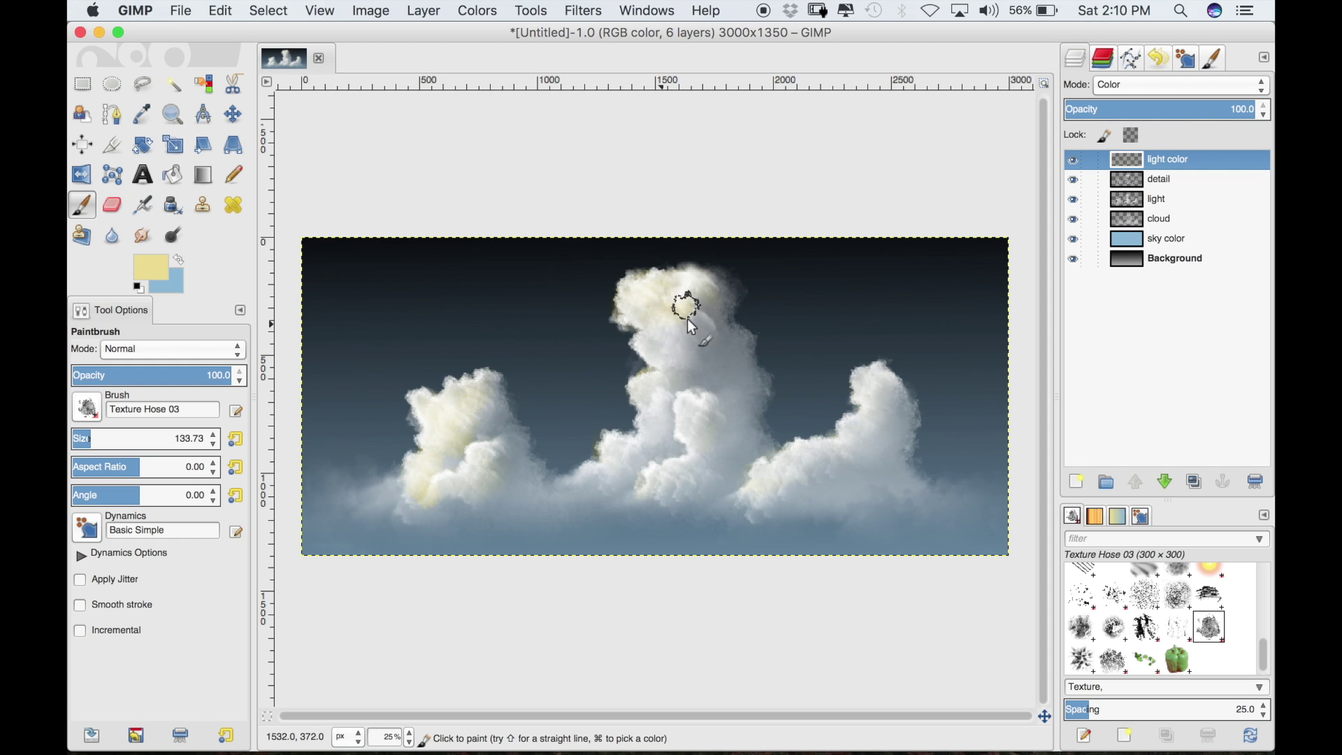
drag(691, 325, 693, 374)
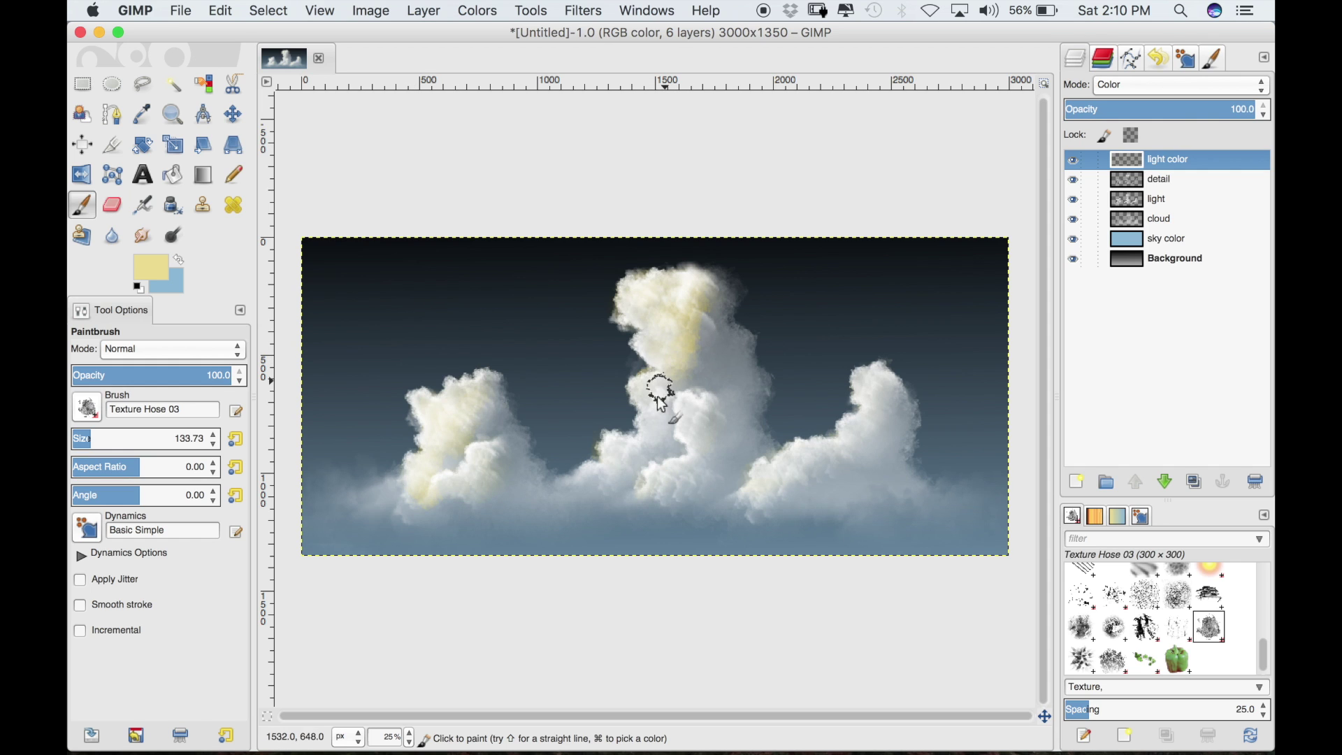
mouse_move(744, 493)
mouse_down()
mouse_move(795, 476)
mouse_move(803, 446)
mouse_move(839, 439)
mouse_up()
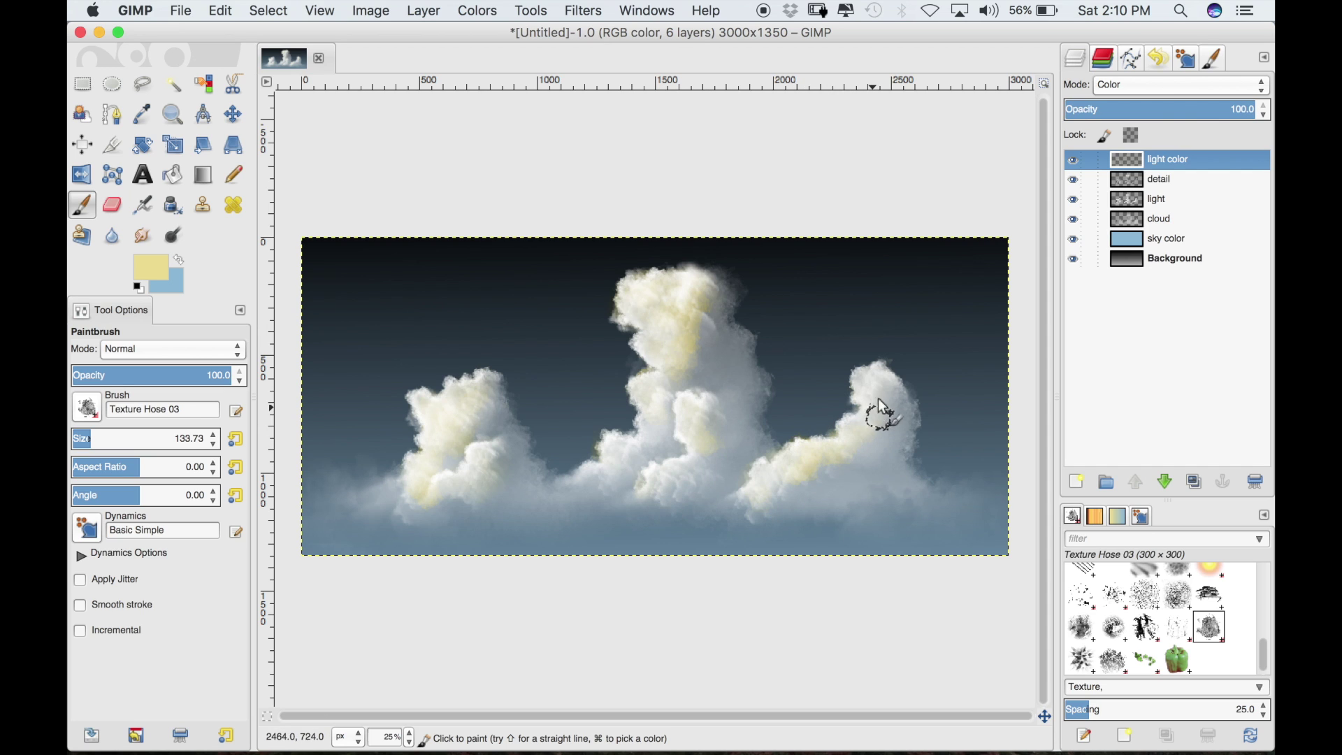
Blend the yellow strokes on all three clouds using Smudge at size 280.44 and reduce the light color layer's opacity to 75
click(143, 236)
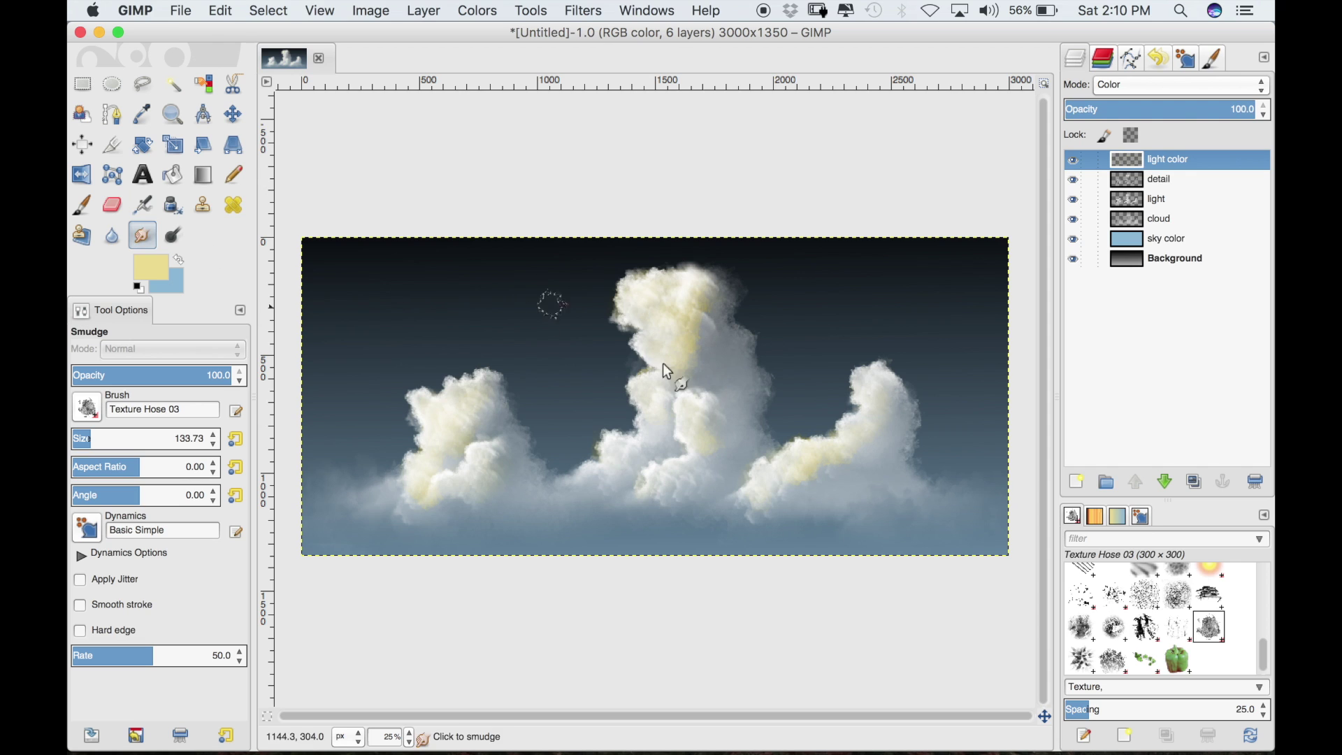
click(109, 435)
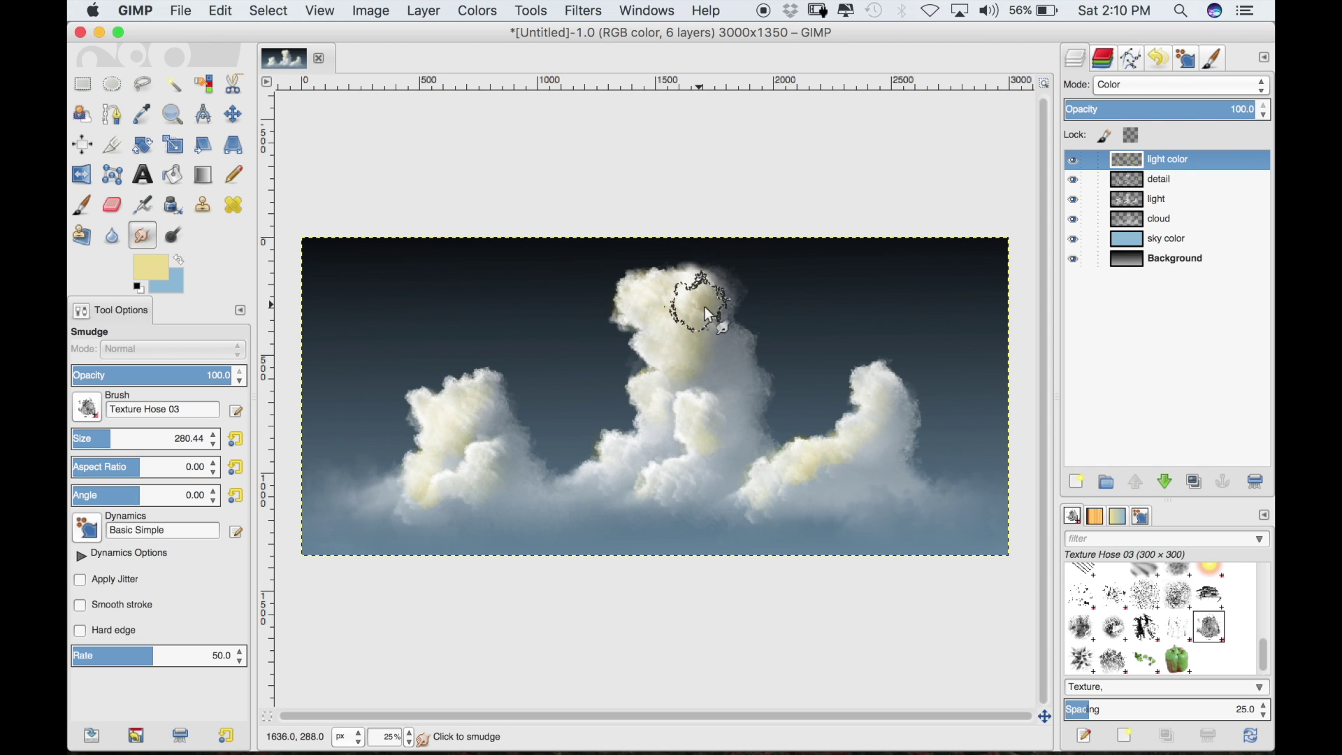
mouse_move(718, 305)
mouse_down()
mouse_move(656, 309)
mouse_move(693, 316)
mouse_move(683, 353)
mouse_move(704, 371)
mouse_move(692, 378)
mouse_move(714, 378)
mouse_move(713, 312)
mouse_move(694, 373)
mouse_move(716, 386)
mouse_move(668, 392)
mouse_move(684, 403)
mouse_move(656, 392)
mouse_move(724, 444)
mouse_move(688, 425)
mouse_move(721, 445)
mouse_move(690, 434)
mouse_move(637, 486)
mouse_move(628, 460)
mouse_move(649, 451)
mouse_move(680, 365)
mouse_move(683, 379)
mouse_move(709, 348)
mouse_move(685, 342)
mouse_move(674, 294)
mouse_up()
mouse_move(819, 476)
mouse_down()
mouse_move(777, 486)
mouse_move(793, 481)
mouse_move(762, 476)
mouse_move(828, 483)
mouse_move(811, 470)
mouse_move(805, 488)
mouse_move(876, 460)
mouse_move(856, 439)
mouse_move(882, 429)
mouse_up()
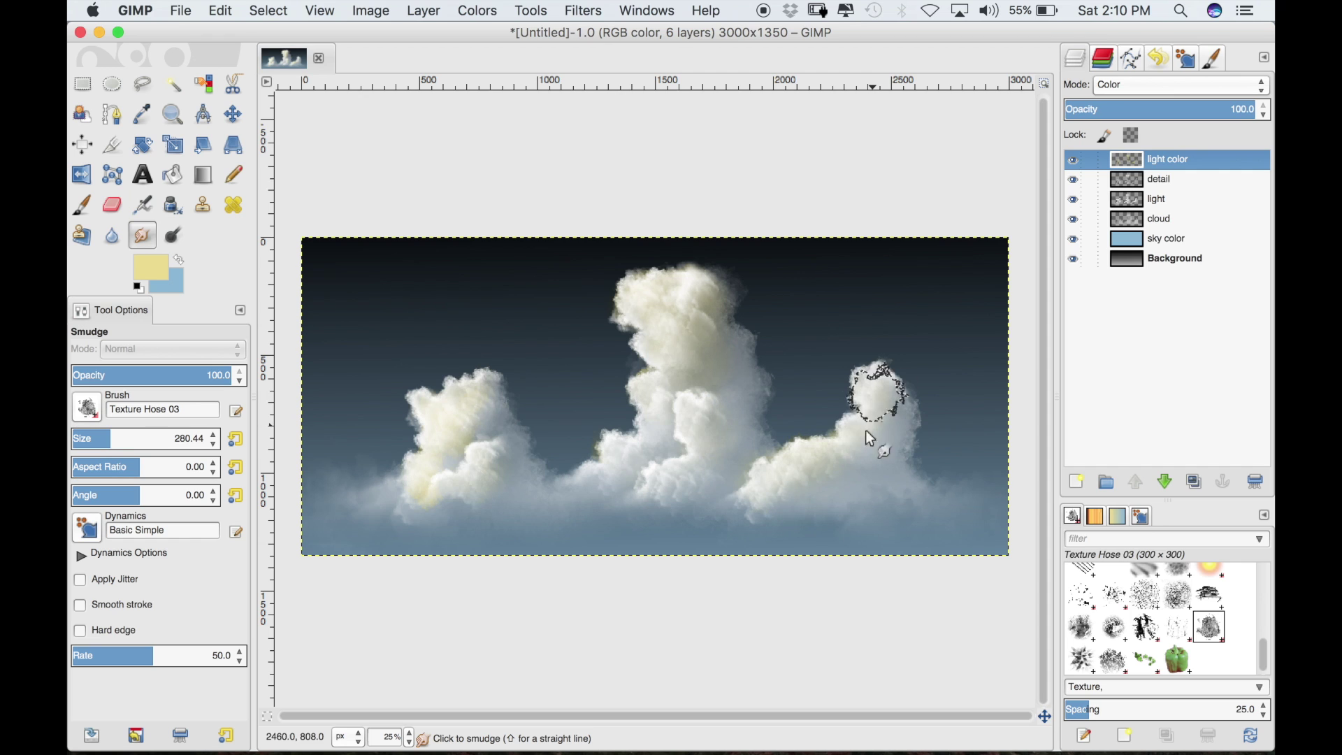
mouse_move(463, 475)
mouse_down()
mouse_move(383, 500)
mouse_move(425, 491)
mouse_move(411, 481)
mouse_move(472, 453)
mouse_move(438, 437)
mouse_move(484, 455)
mouse_move(472, 397)
mouse_move(438, 412)
mouse_up()
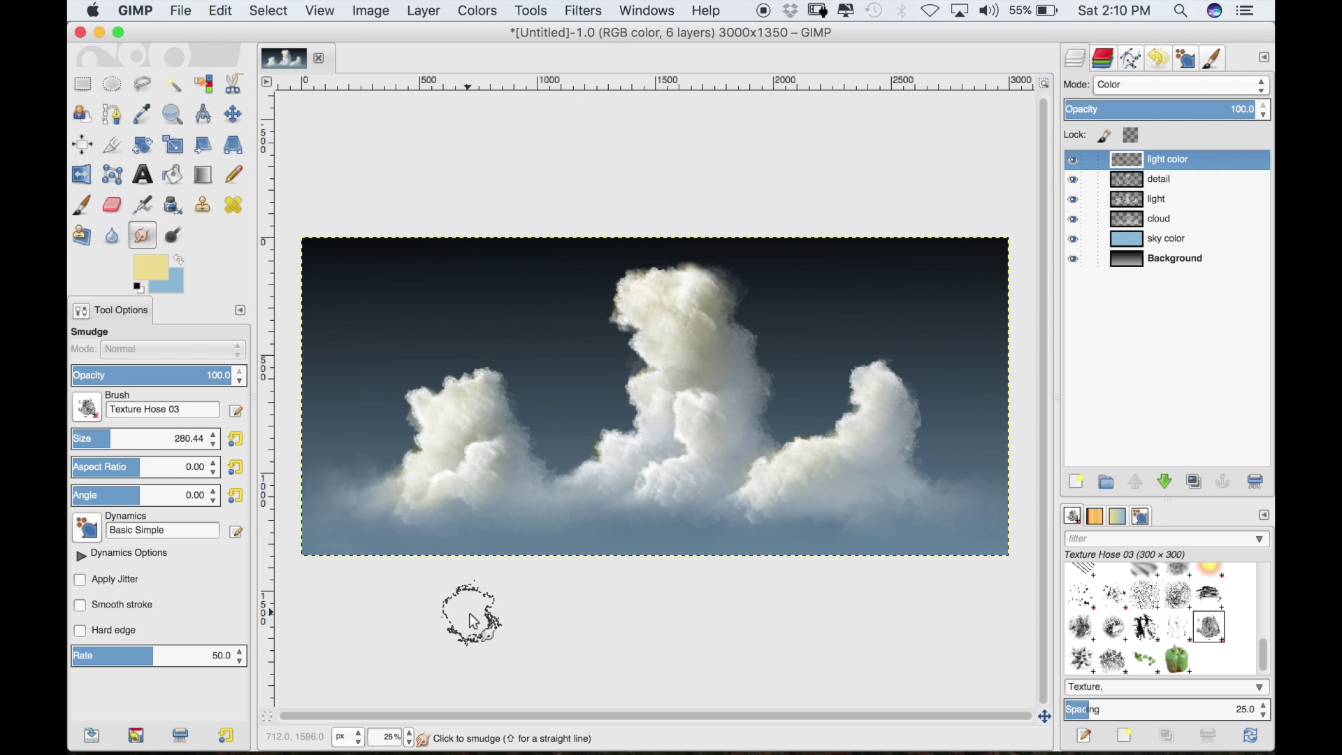
click(1208, 98)
click(1264, 105)
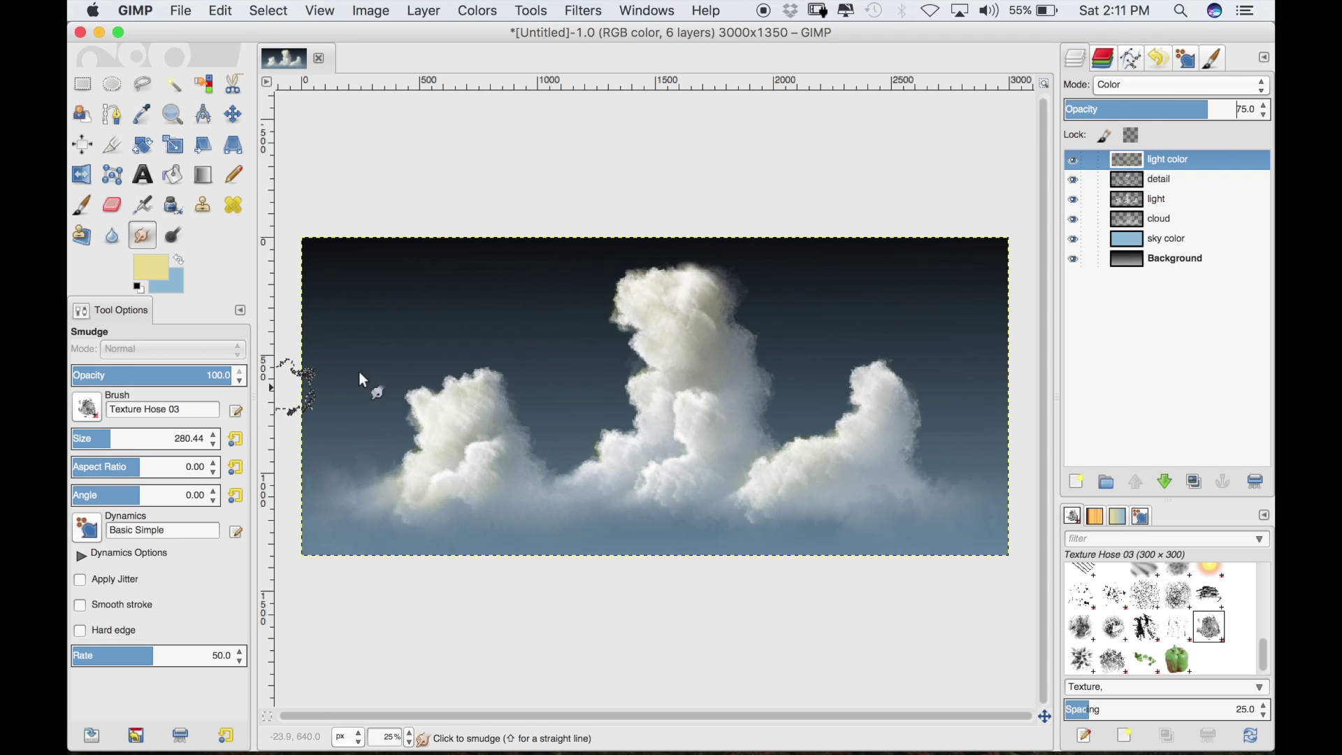
Change the paint dynamics to Pencil Shader
click(1145, 517)
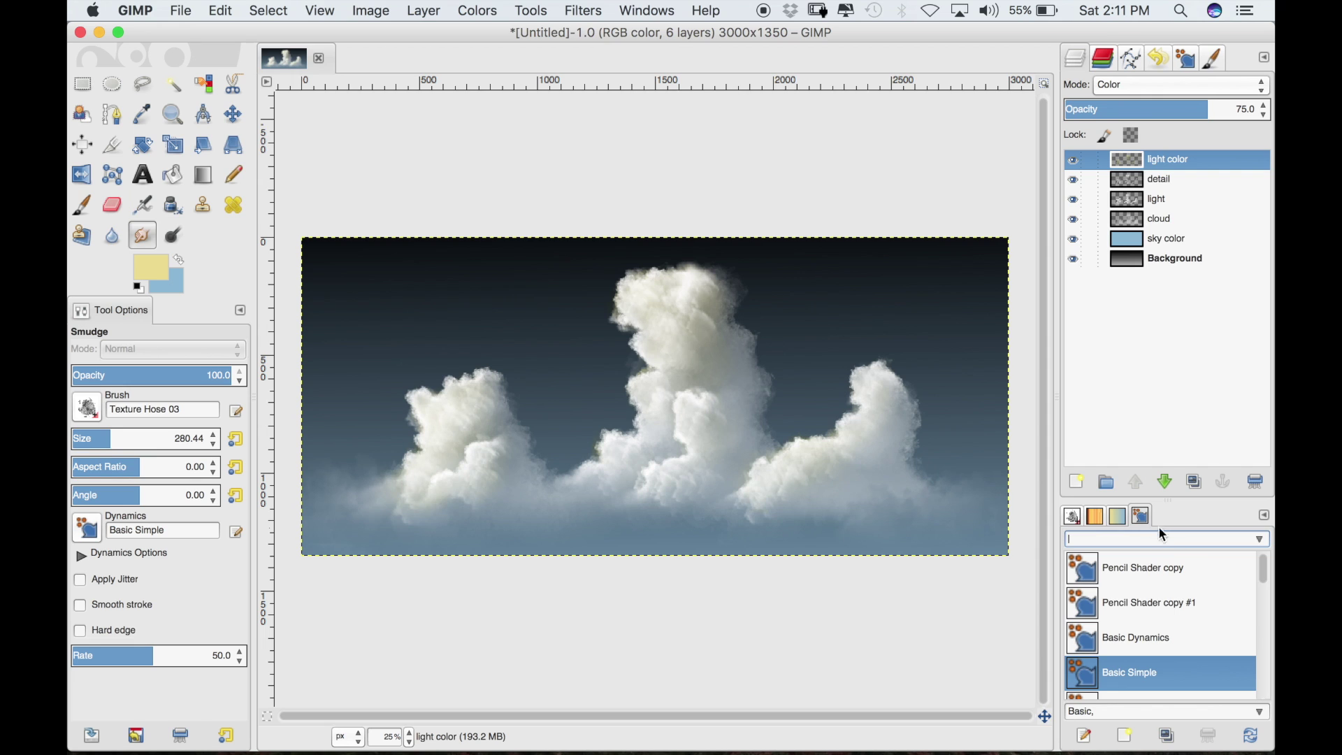
drag(1265, 572, 1263, 632)
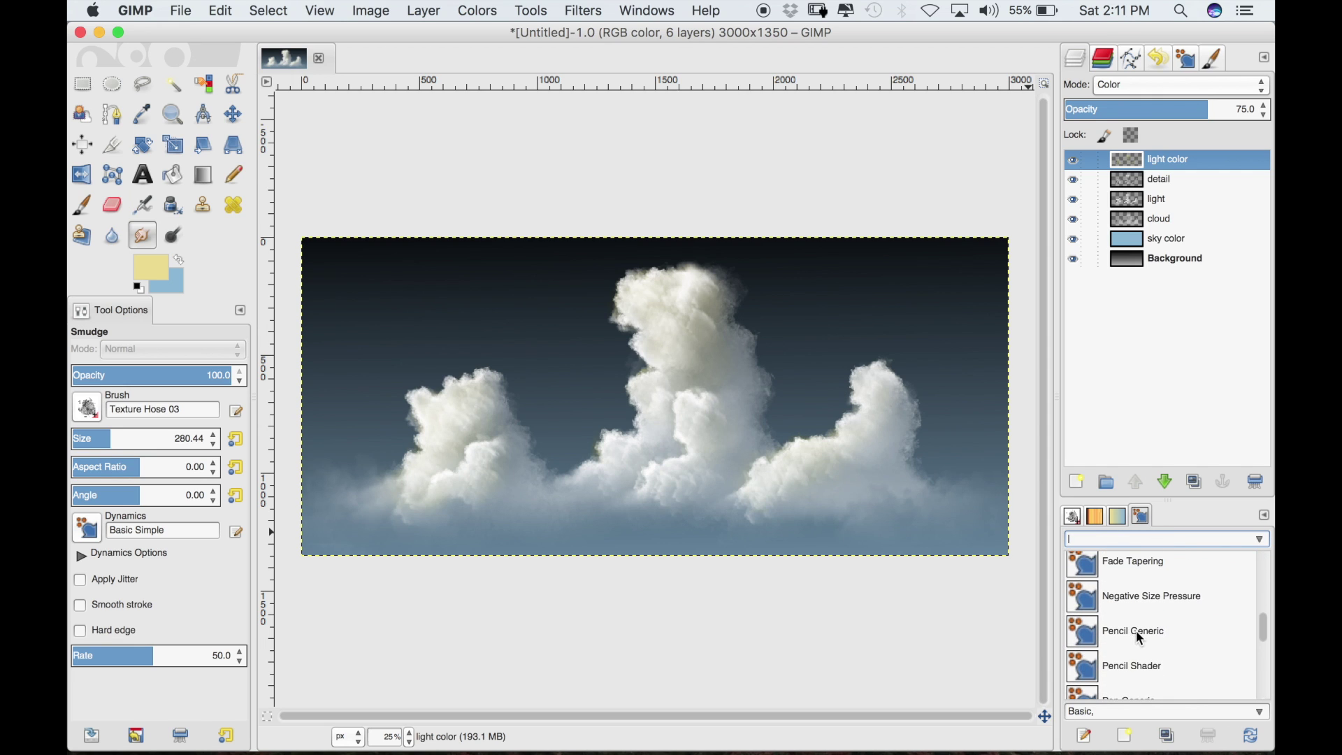
click(1141, 670)
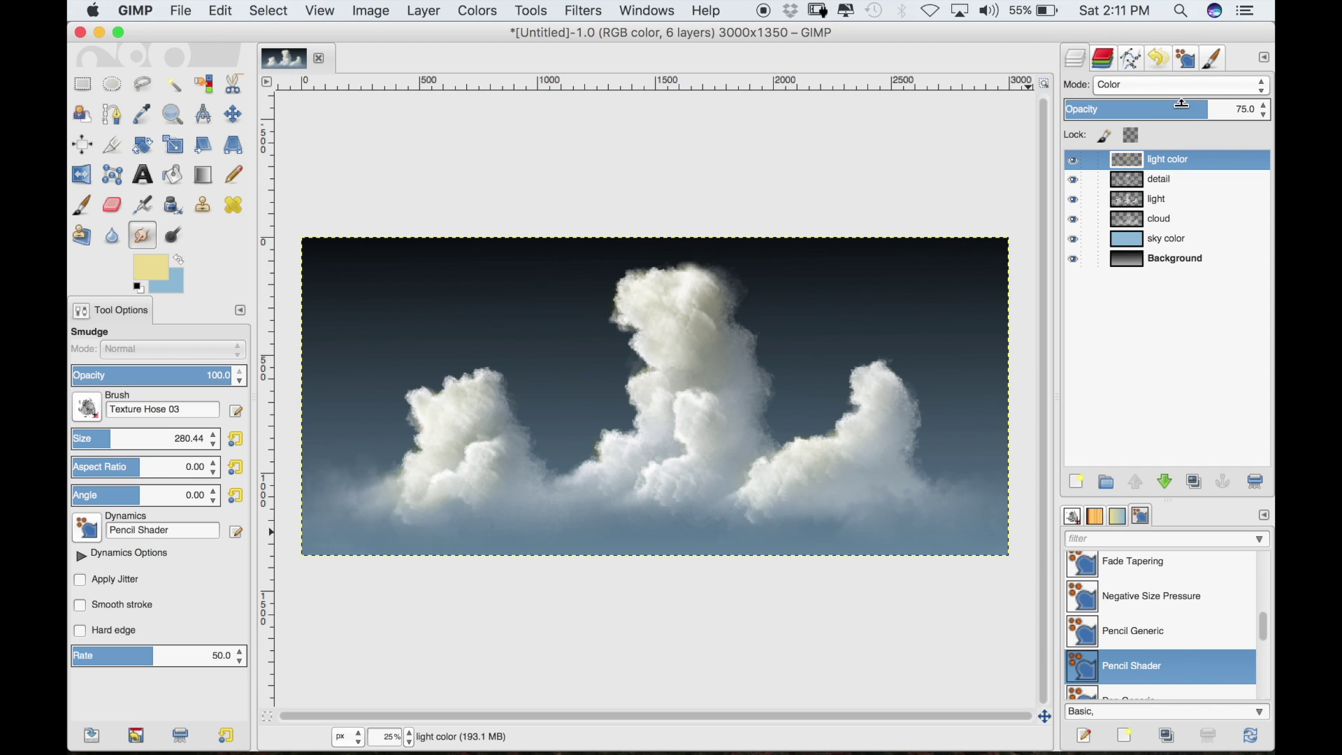
Add a 3000 × 1350 px transparent layer directly above the light color layer and rename it dark cloud
click(1077, 481)
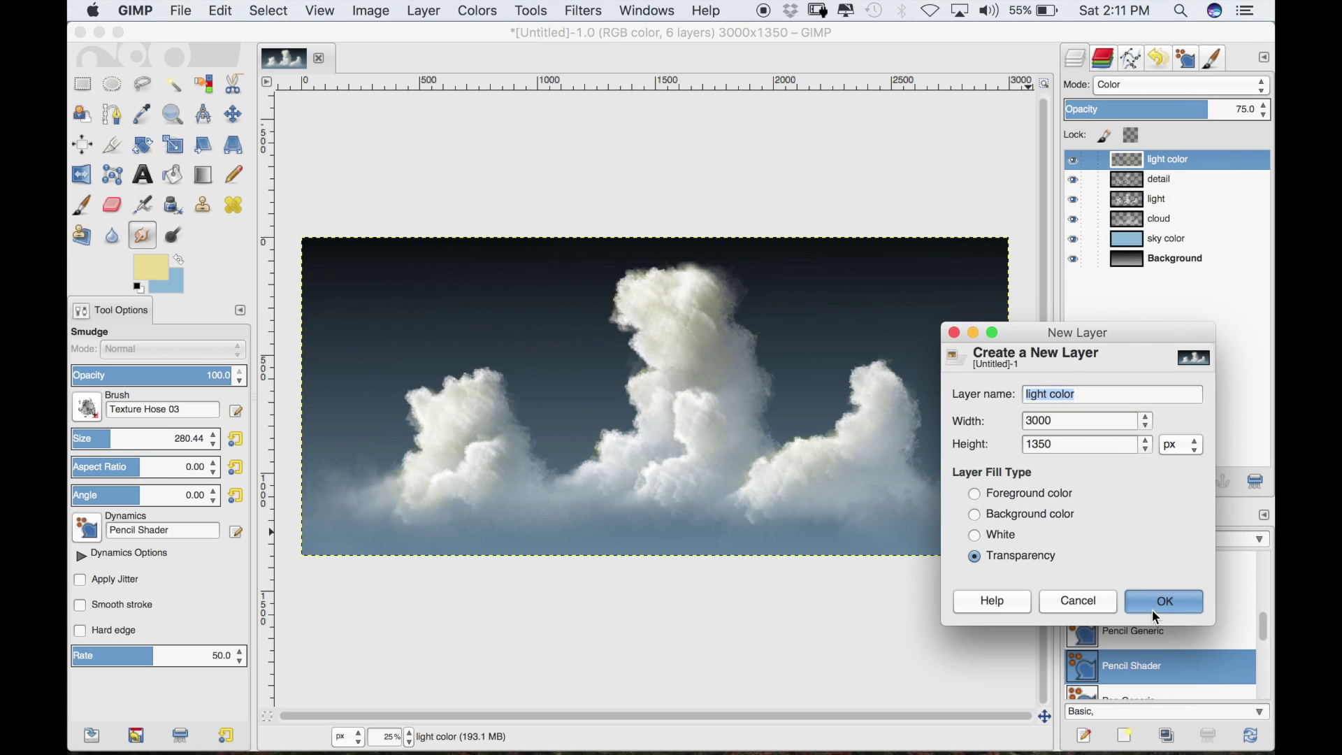
click(1160, 601)
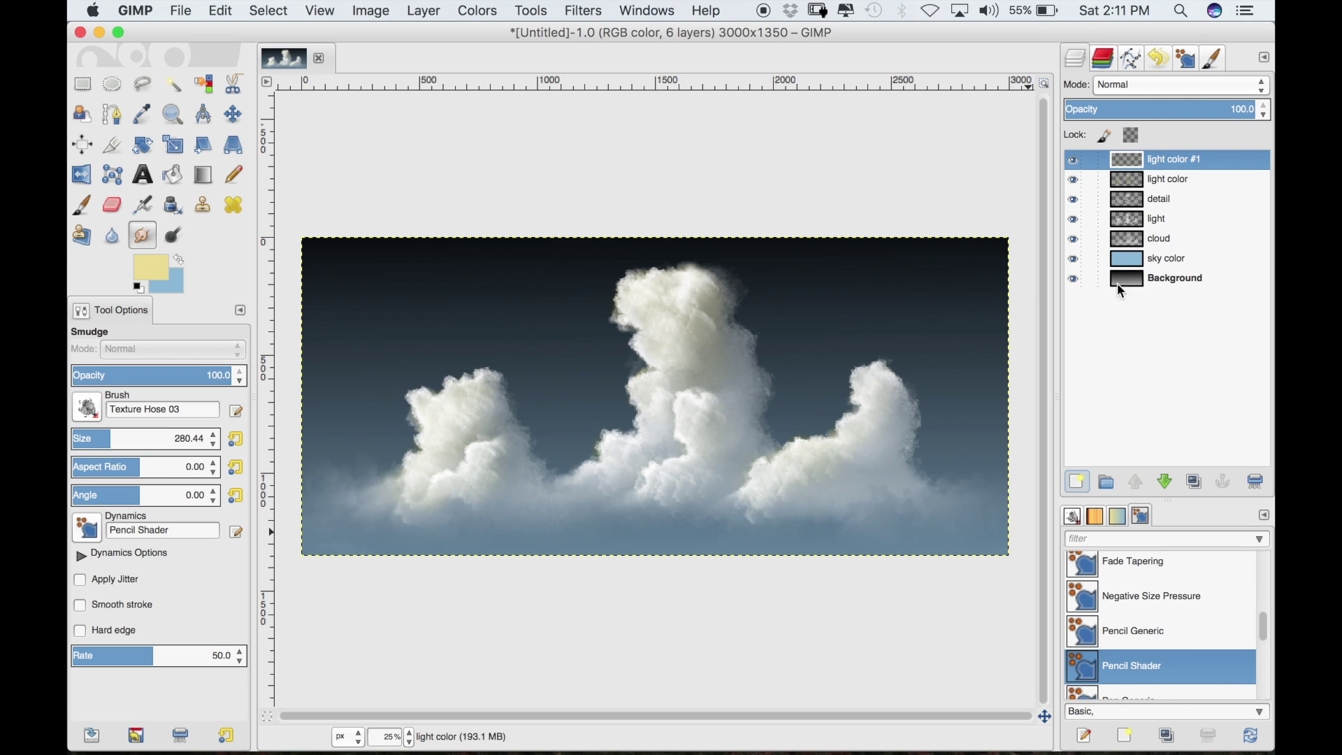
double_click(1202, 163)
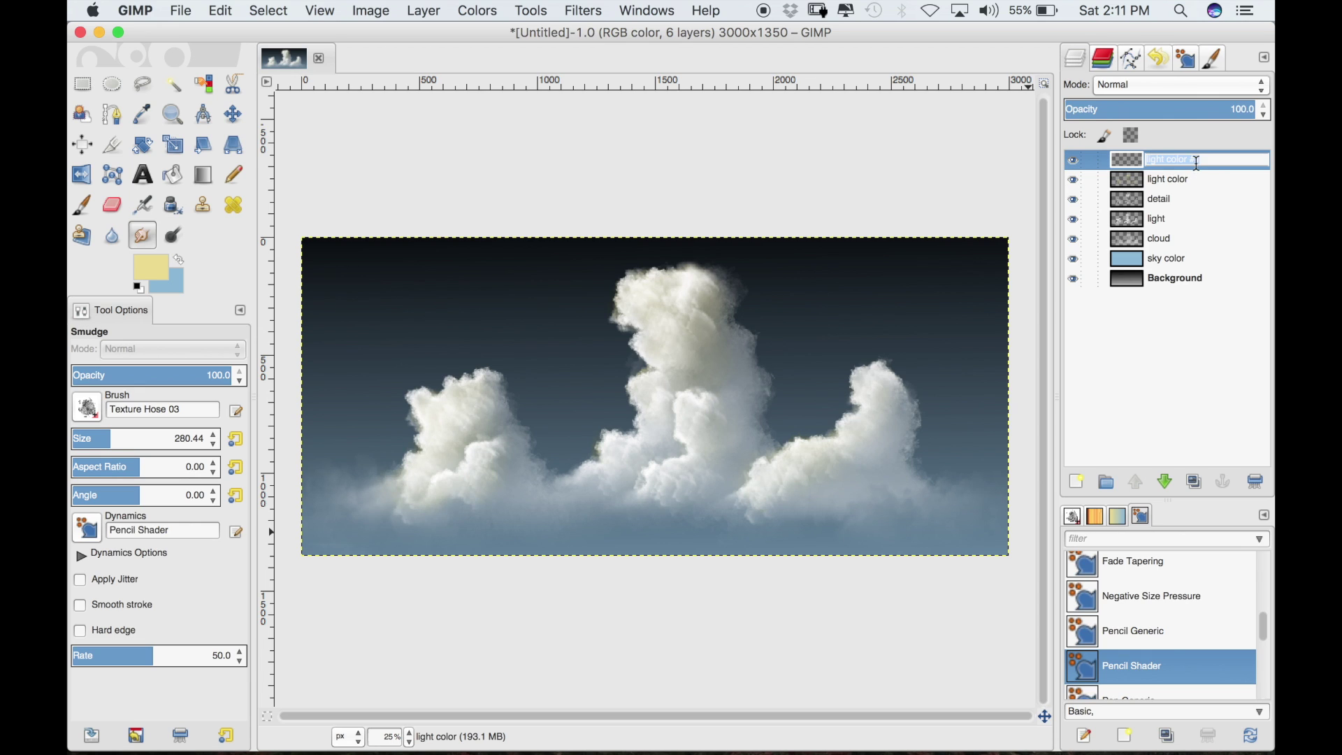
key(Return)
key(d)
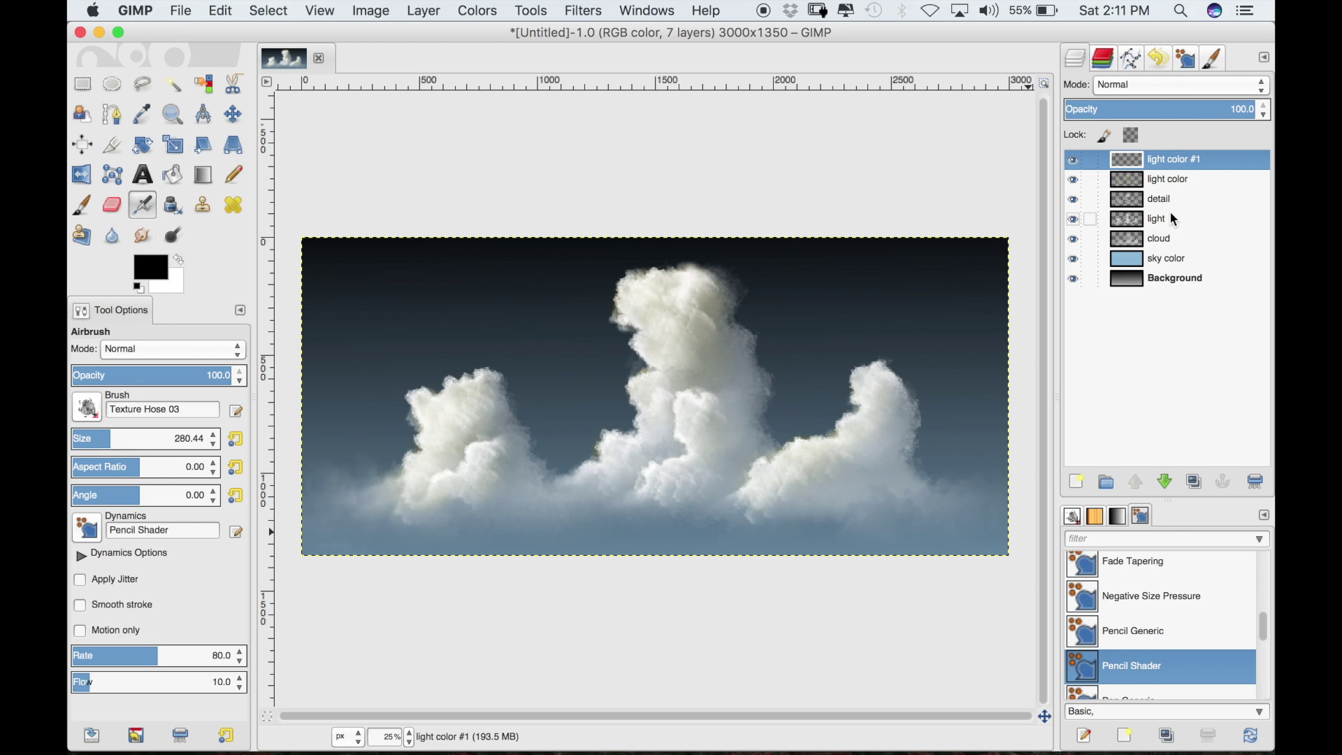
key(r)
key(k)
double_click(1176, 160)
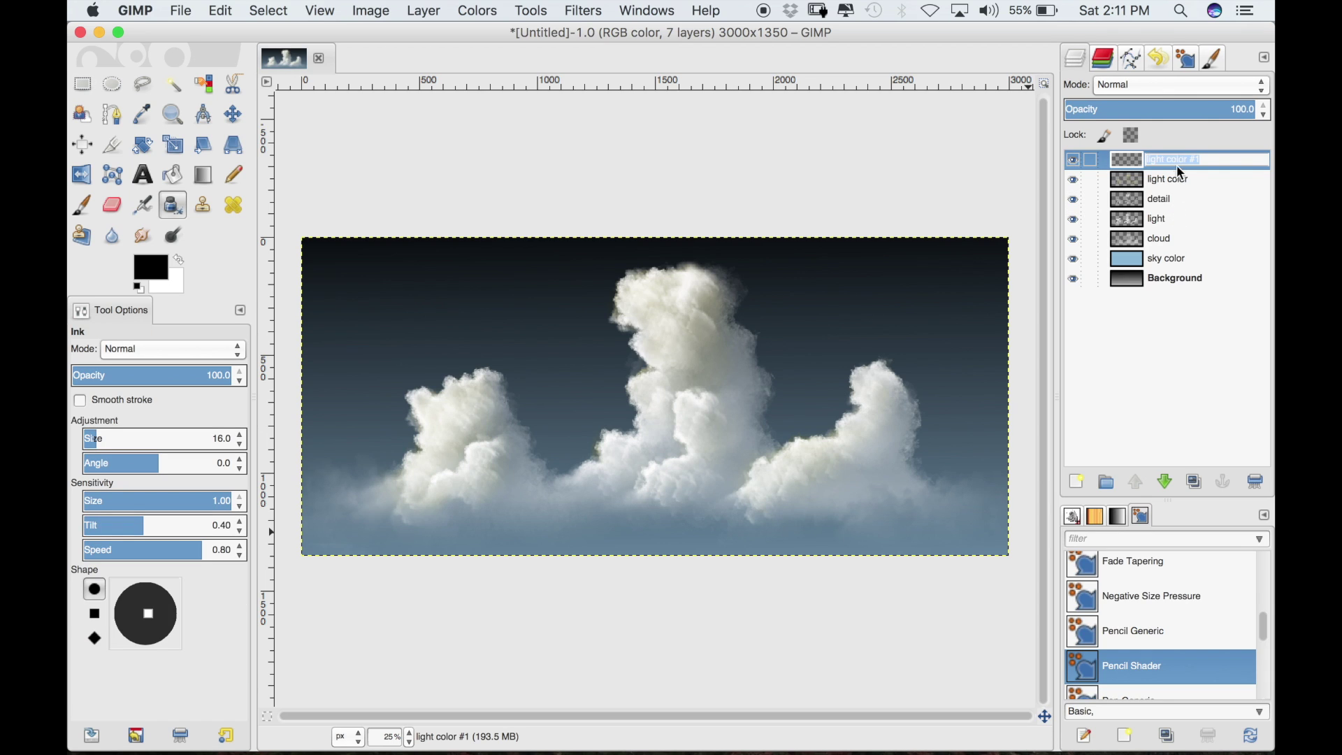
key(Return)
double_click(1201, 162)
text(dark cloud)
key(Return)
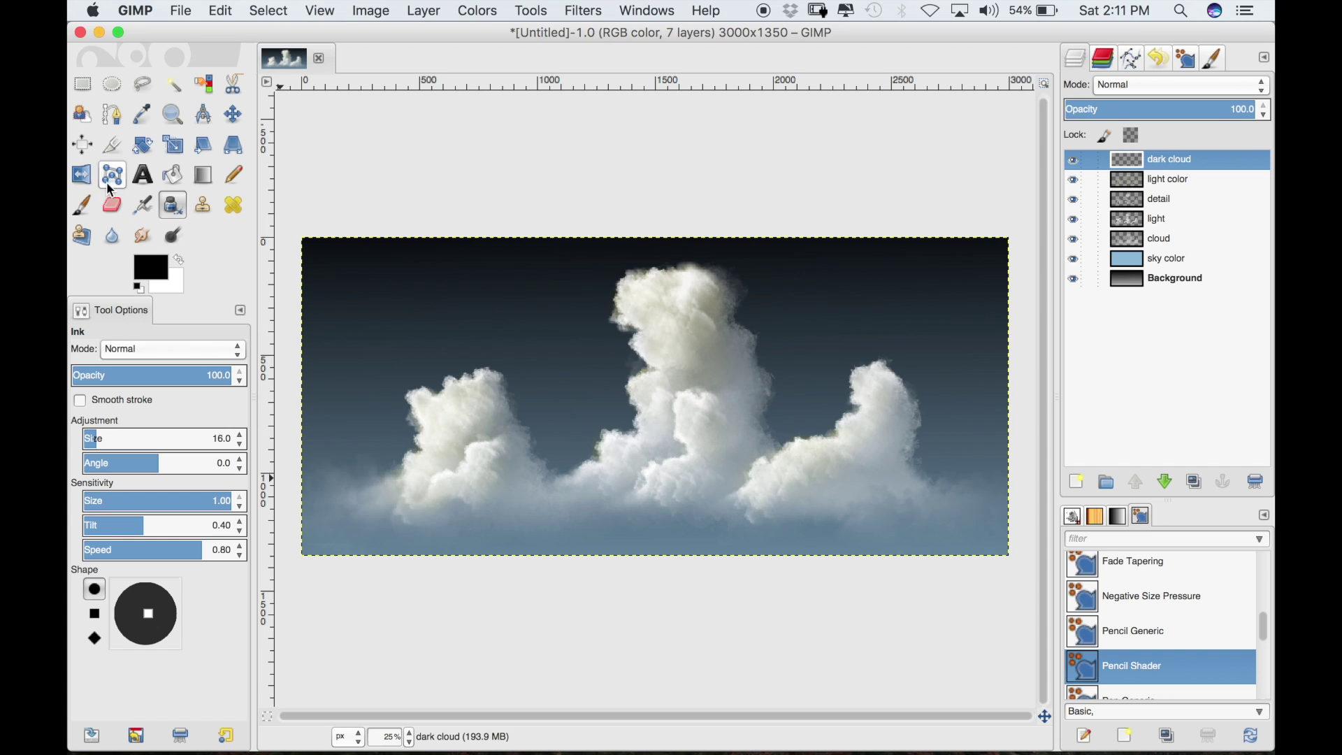
Set the Paintbrush size to 91.82, test a black dab between the left and middle clouds, and undo the dab
click(87, 203)
mouse_move(334, 308)
mouse_down()
mouse_move(363, 320)
mouse_move(341, 340)
mouse_up()
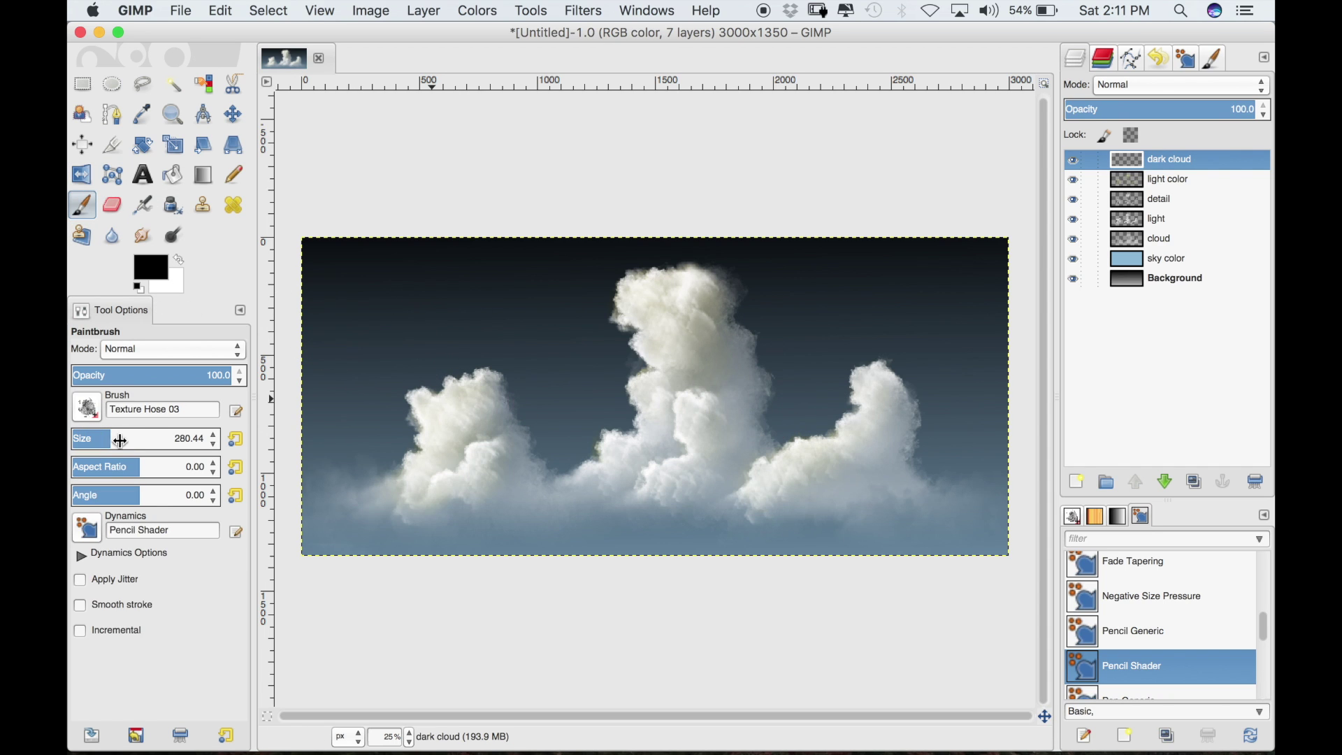
drag(106, 441, 91, 441)
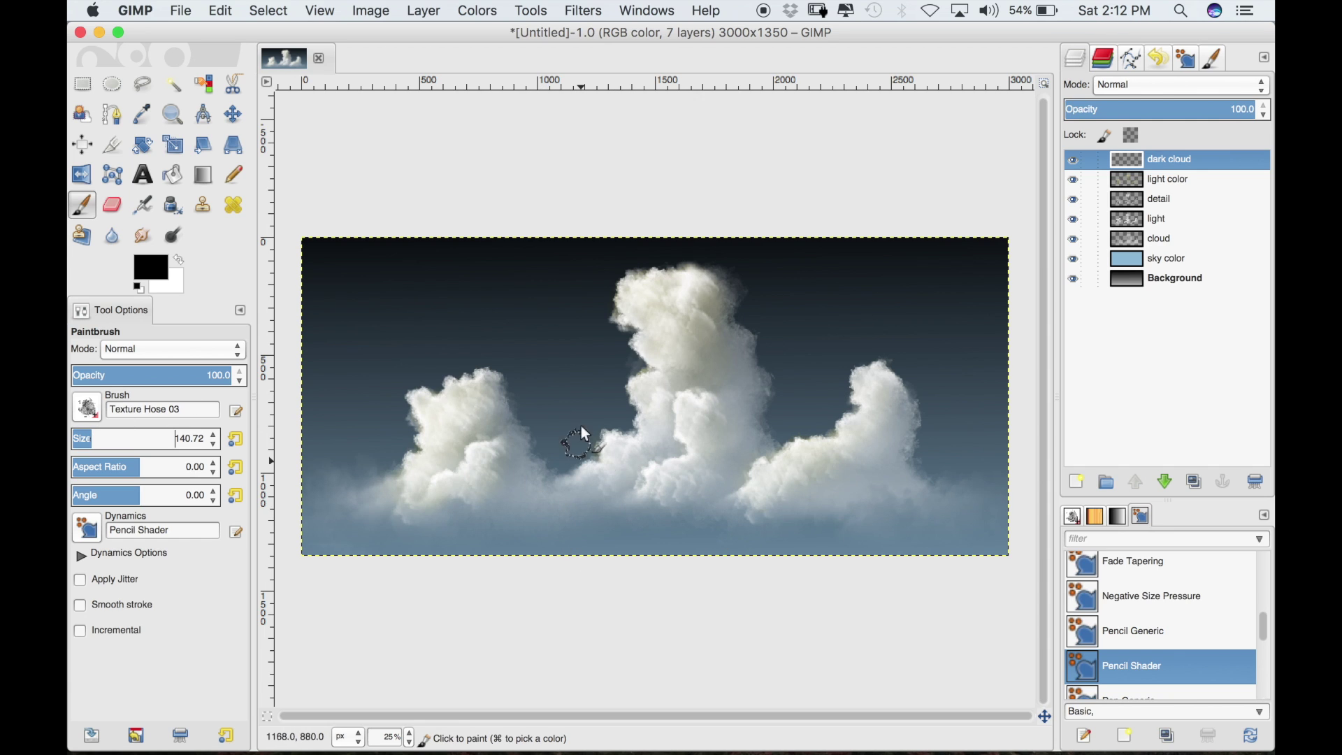
drag(84, 438, 76, 438)
click(545, 484)
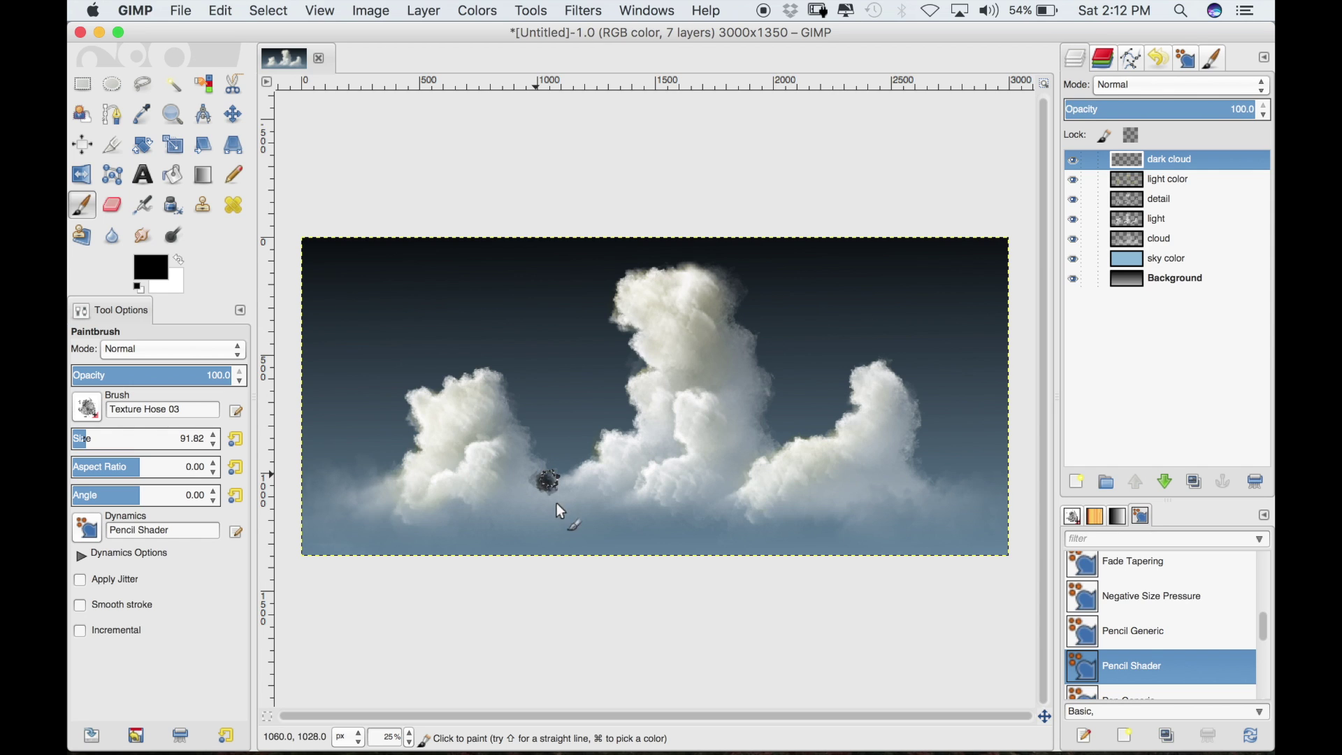
key(super+z)
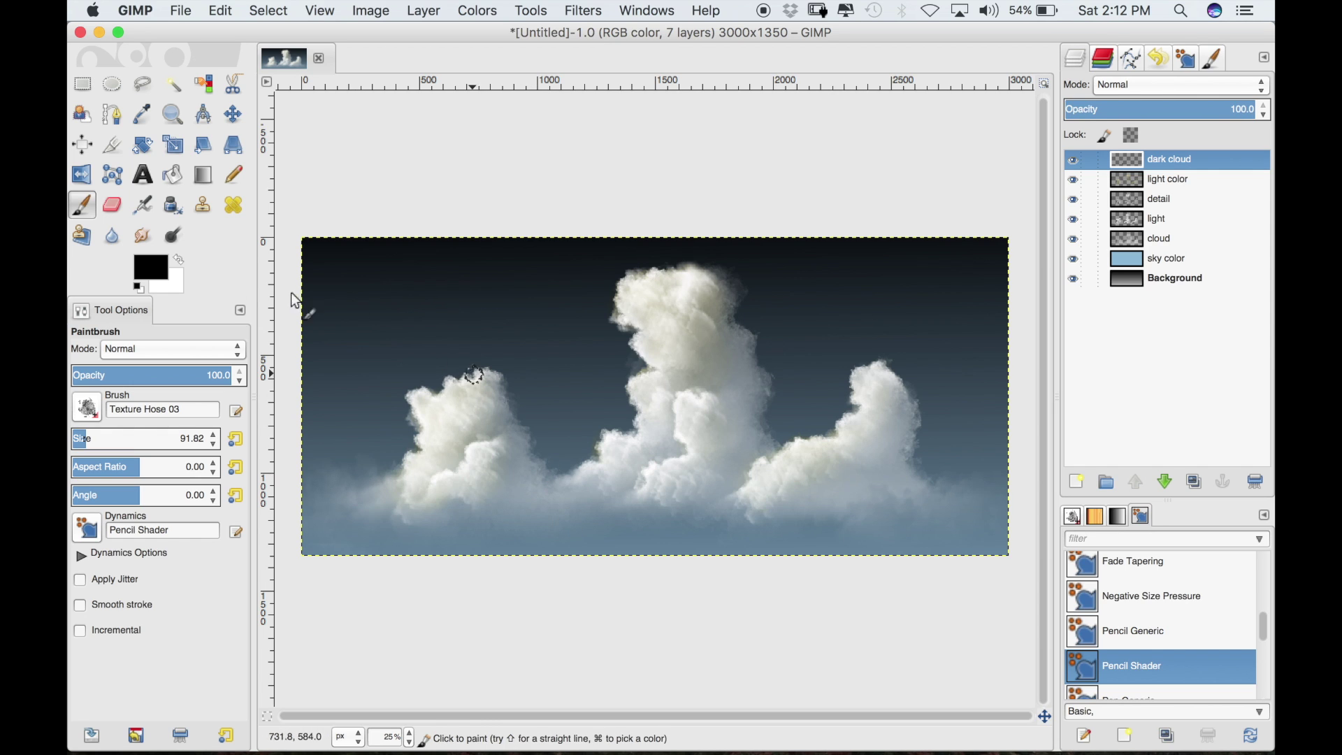
Set the foreground color to dark gray 555555
click(151, 269)
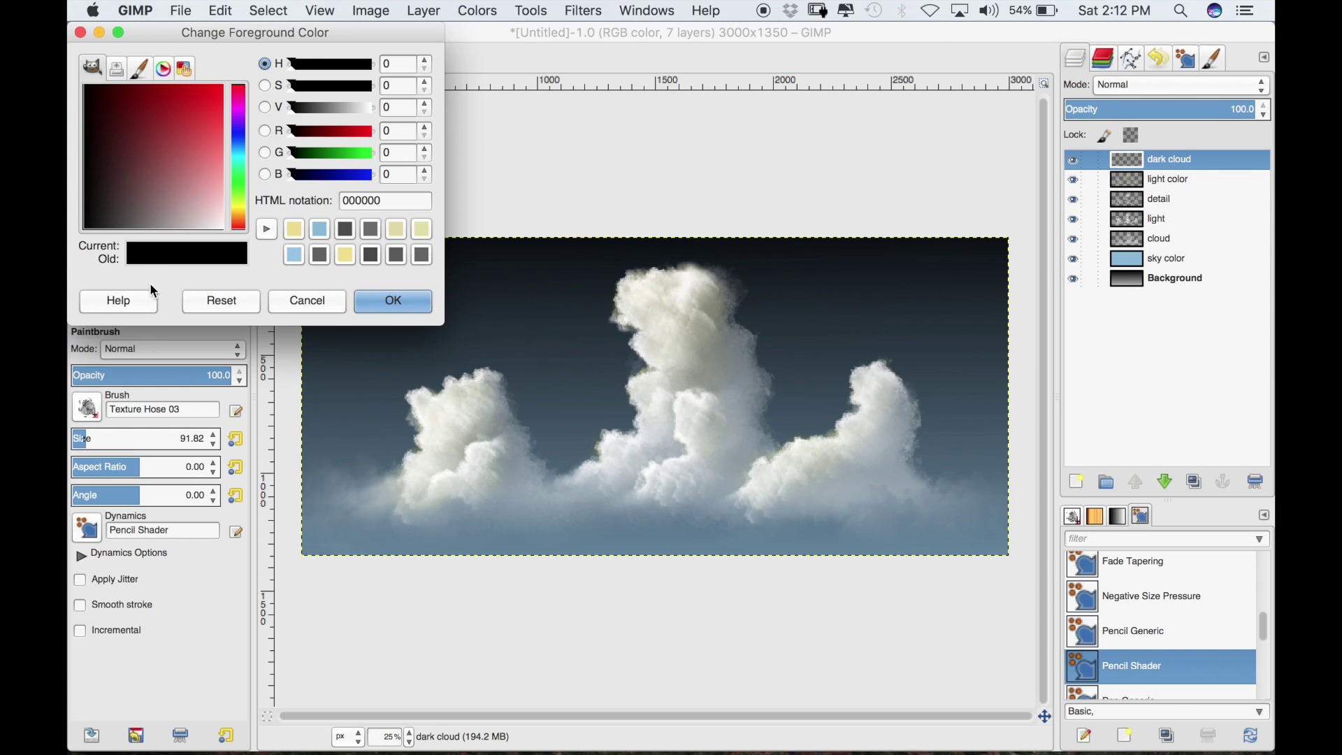
click(239, 148)
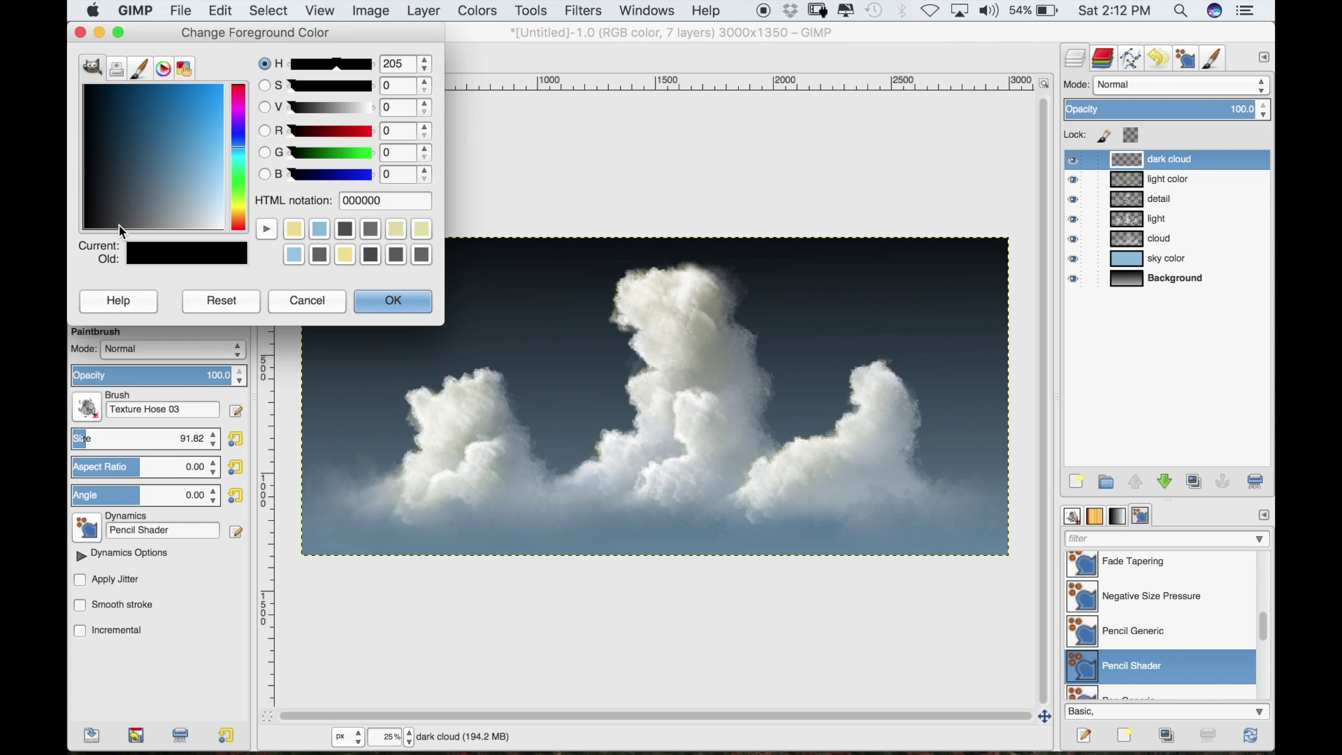
drag(119, 225, 128, 250)
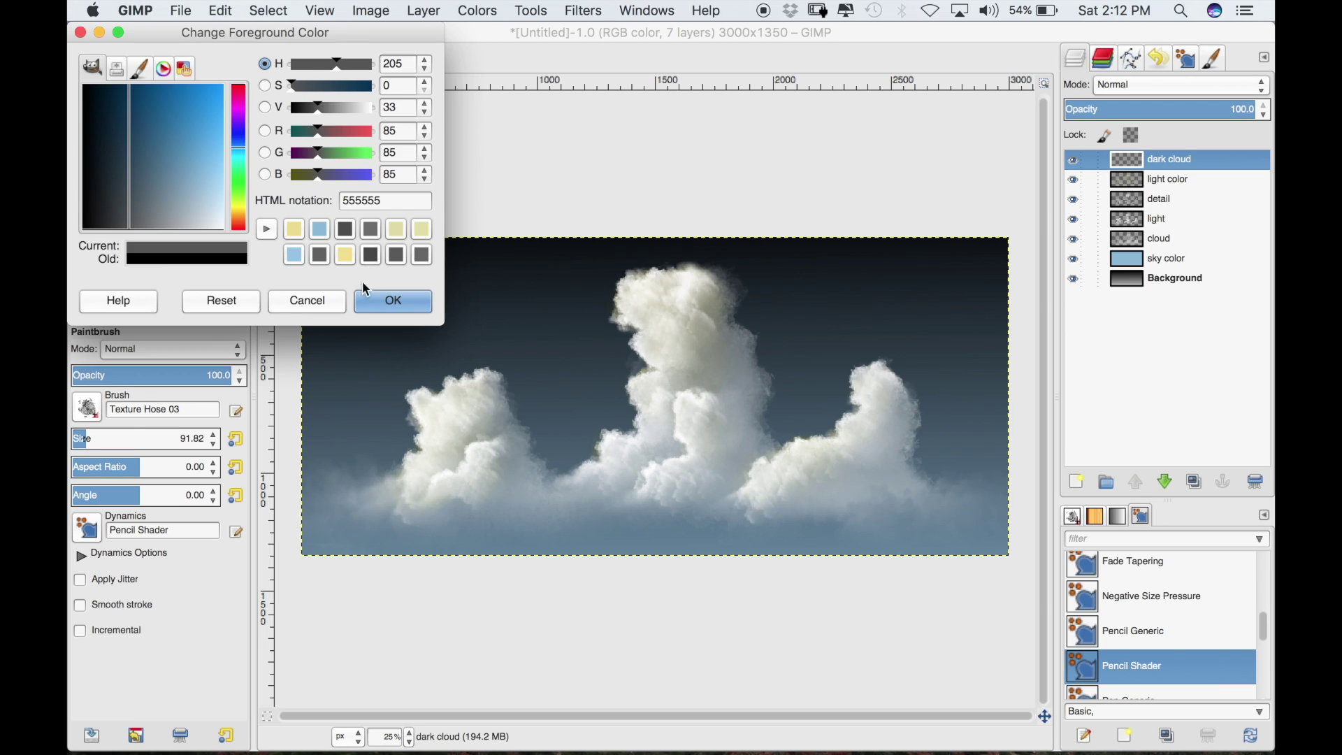
click(393, 305)
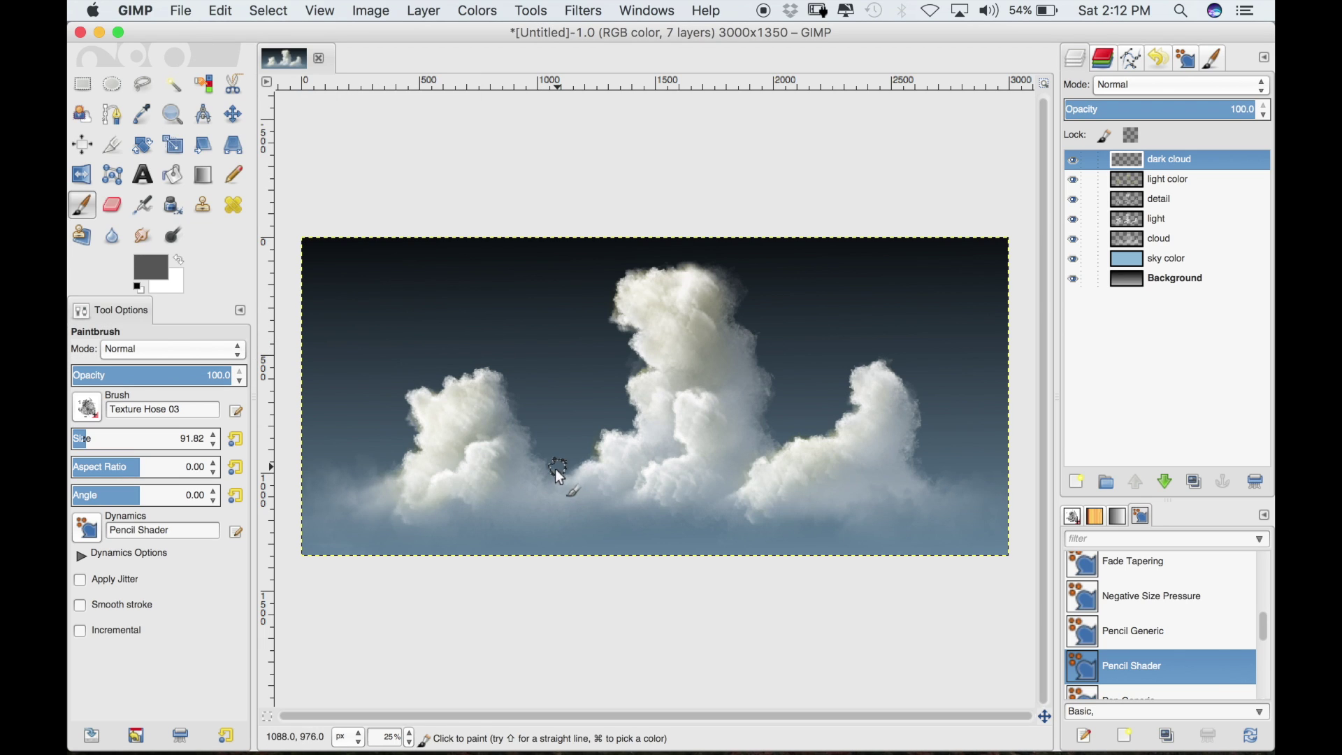
Paint a dark gray textured cloud band along the bases of the left and middle clouds
mouse_move(542, 497)
mouse_down()
mouse_move(522, 472)
mouse_move(514, 484)
mouse_up()
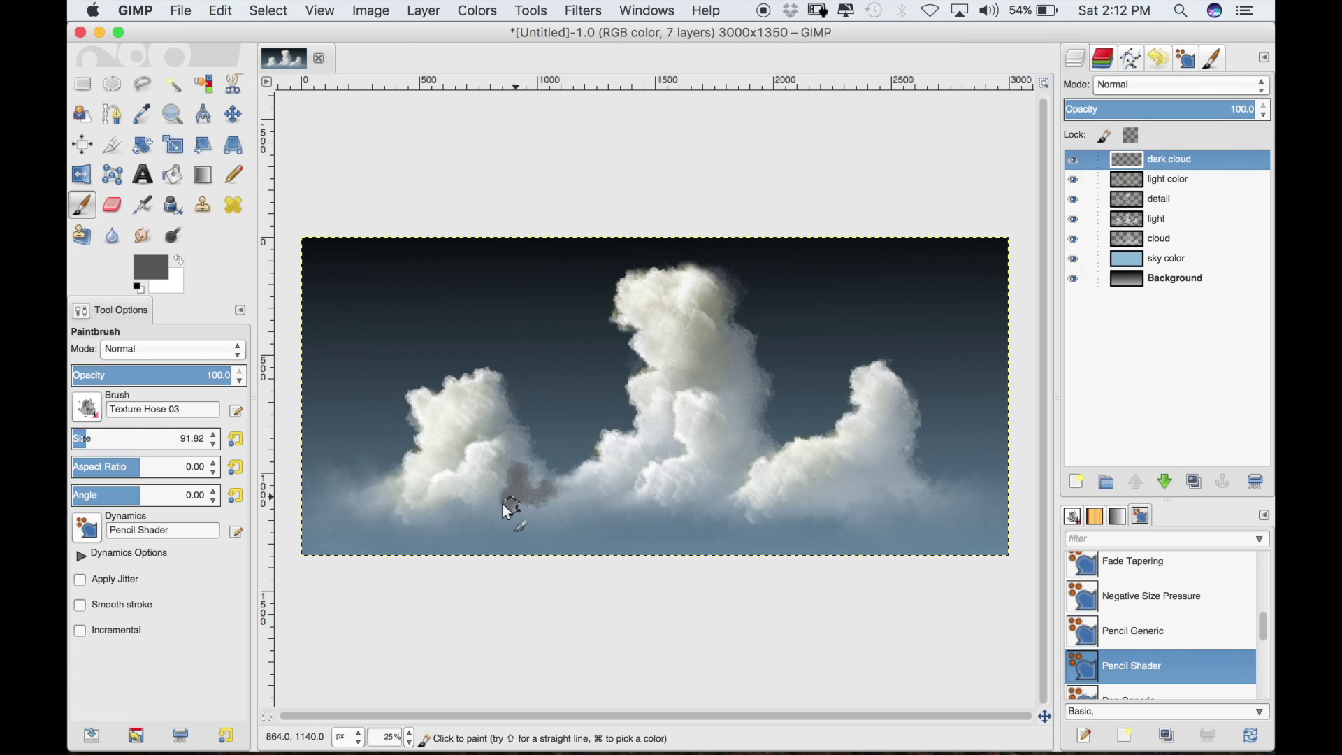
mouse_move(428, 506)
mouse_down()
mouse_move(550, 498)
mouse_move(596, 509)
mouse_up()
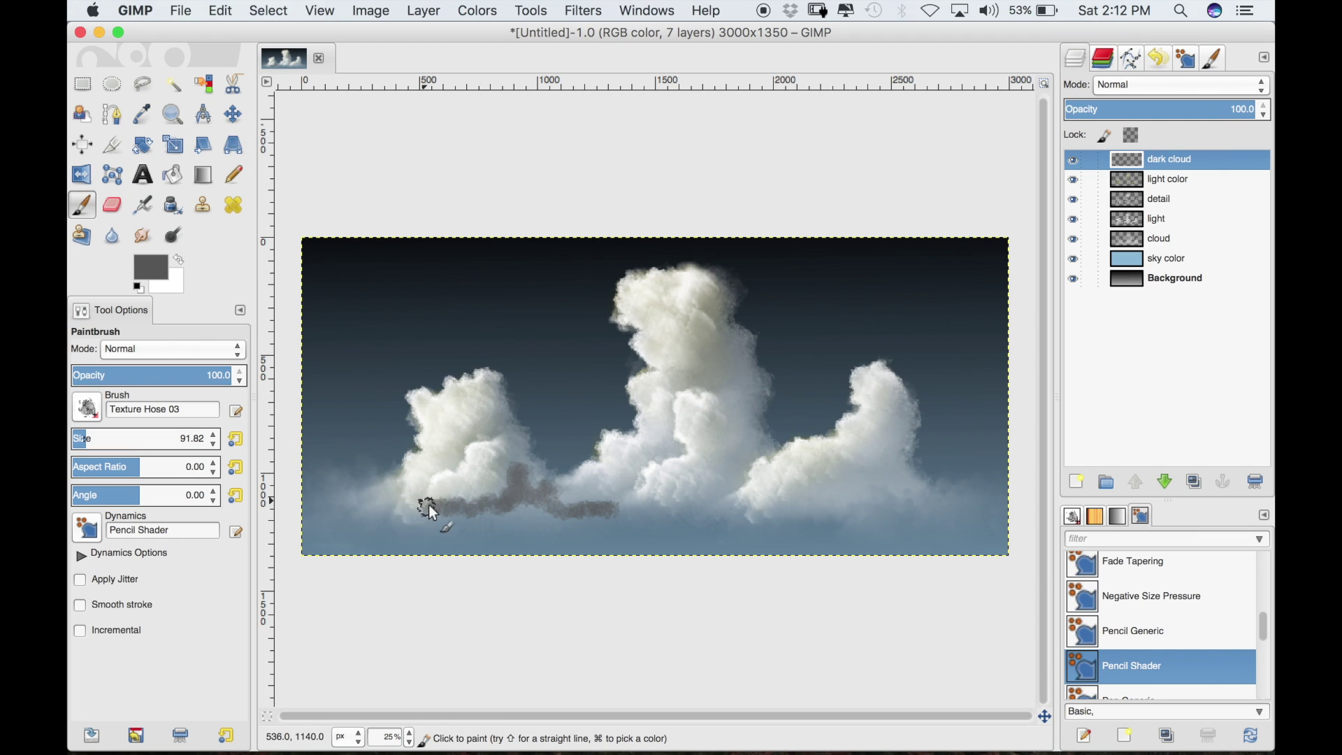
drag(432, 507, 532, 507)
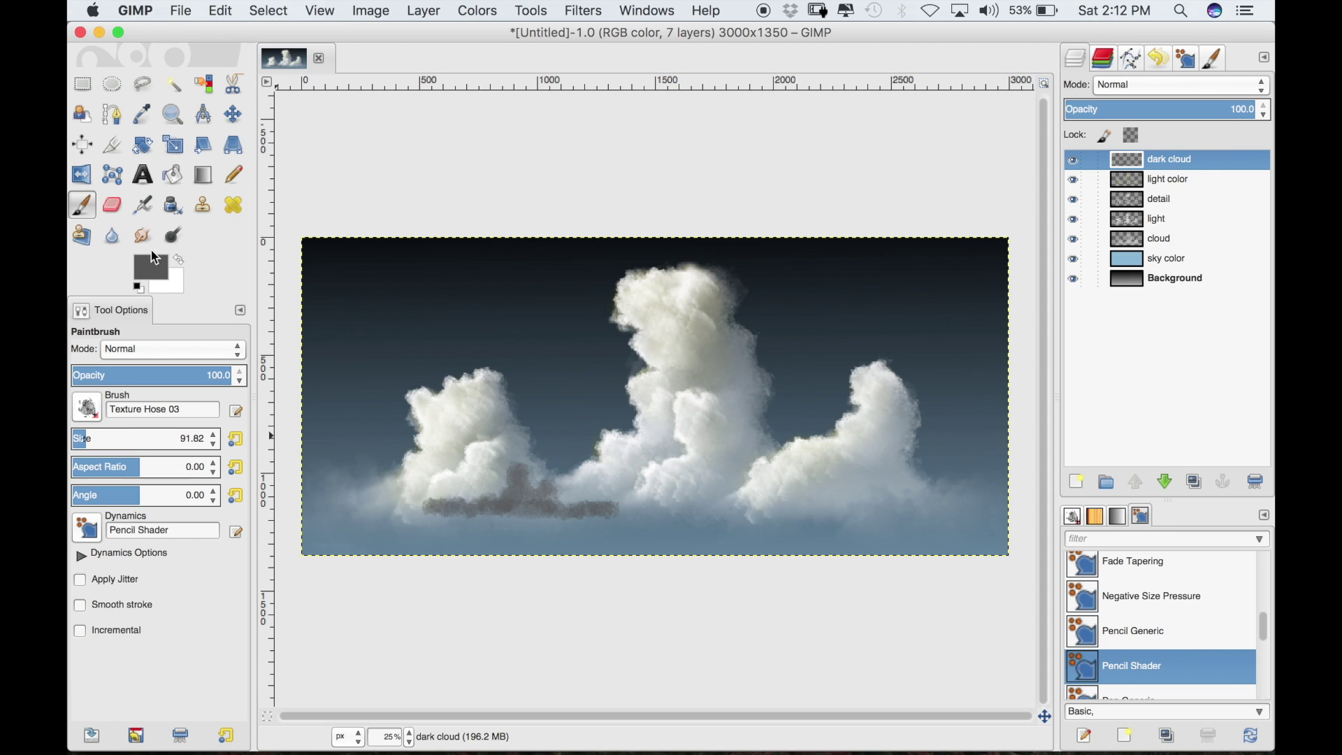
Taper both ends of the dark band at Paintbrush sizes 70.86 and 35.93, and build up its puffs at size 133.73
drag(86, 429, 82, 436)
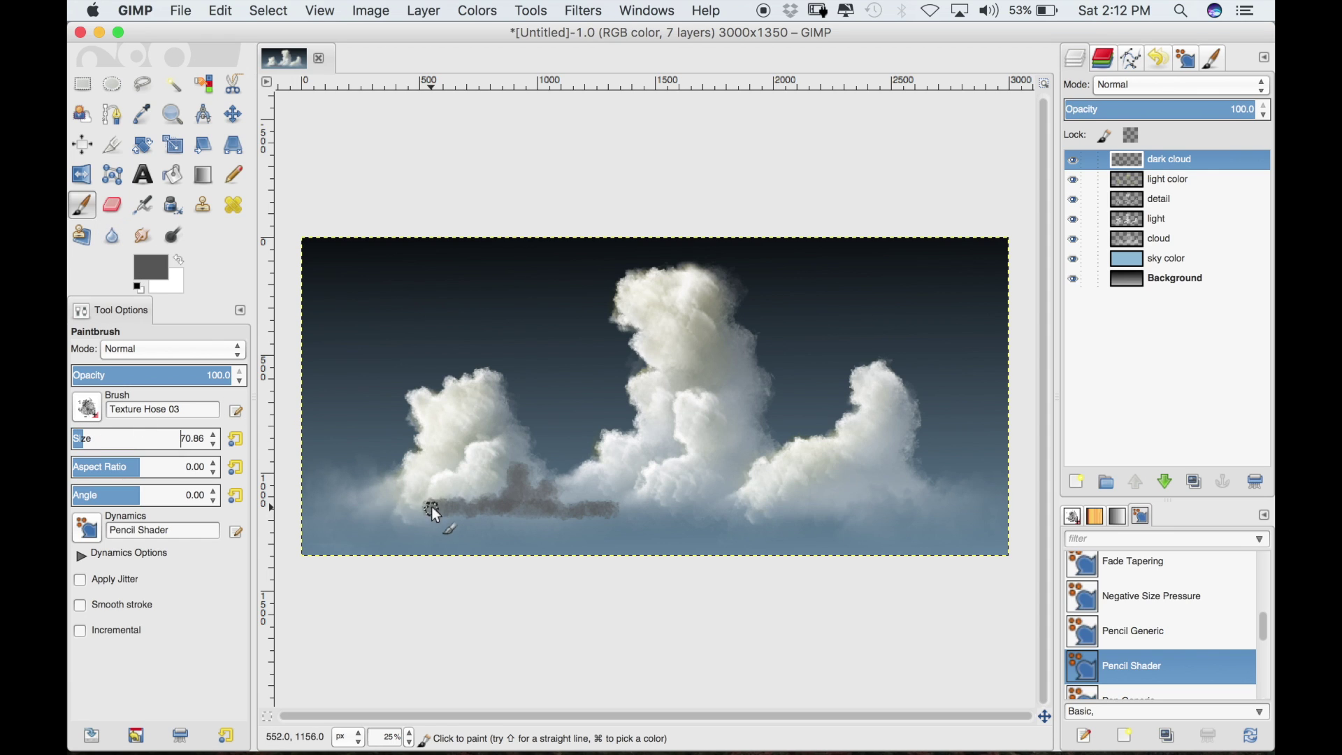
drag(422, 515, 398, 512)
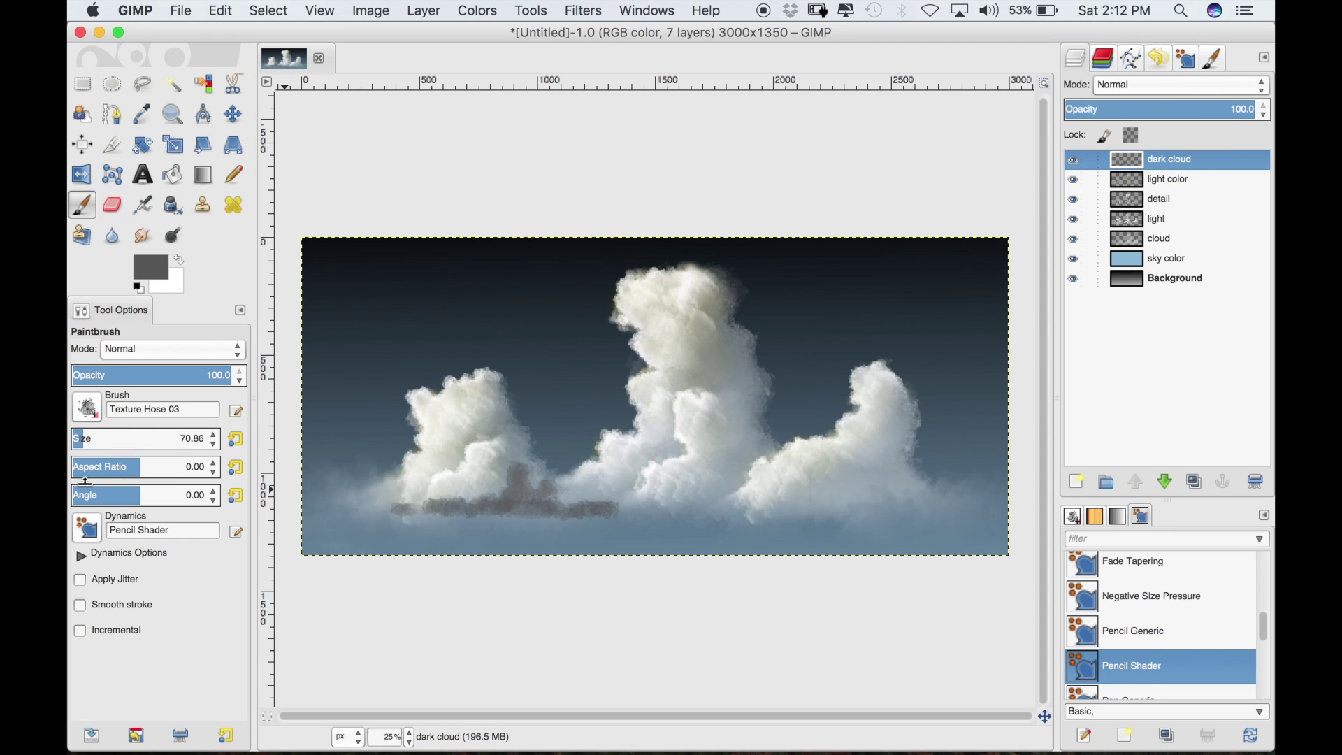
drag(82, 438, 79, 442)
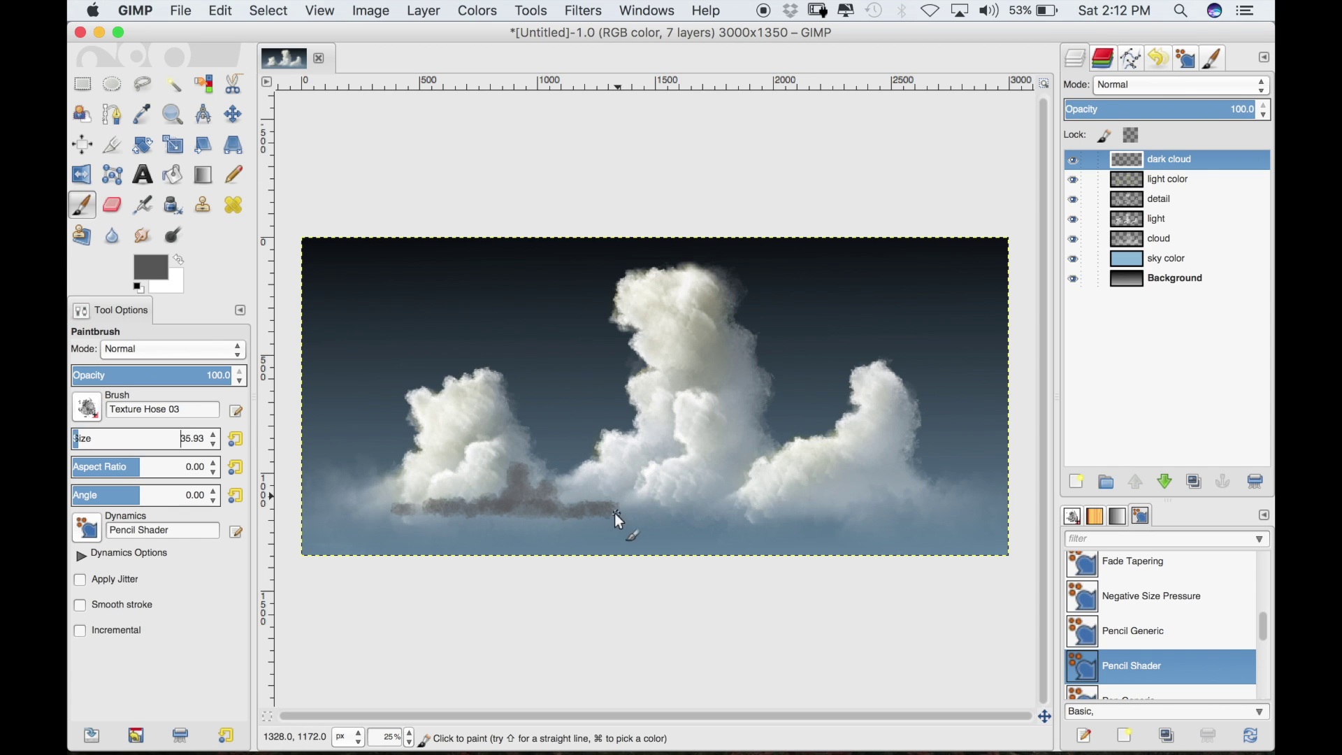
drag(632, 510, 652, 509)
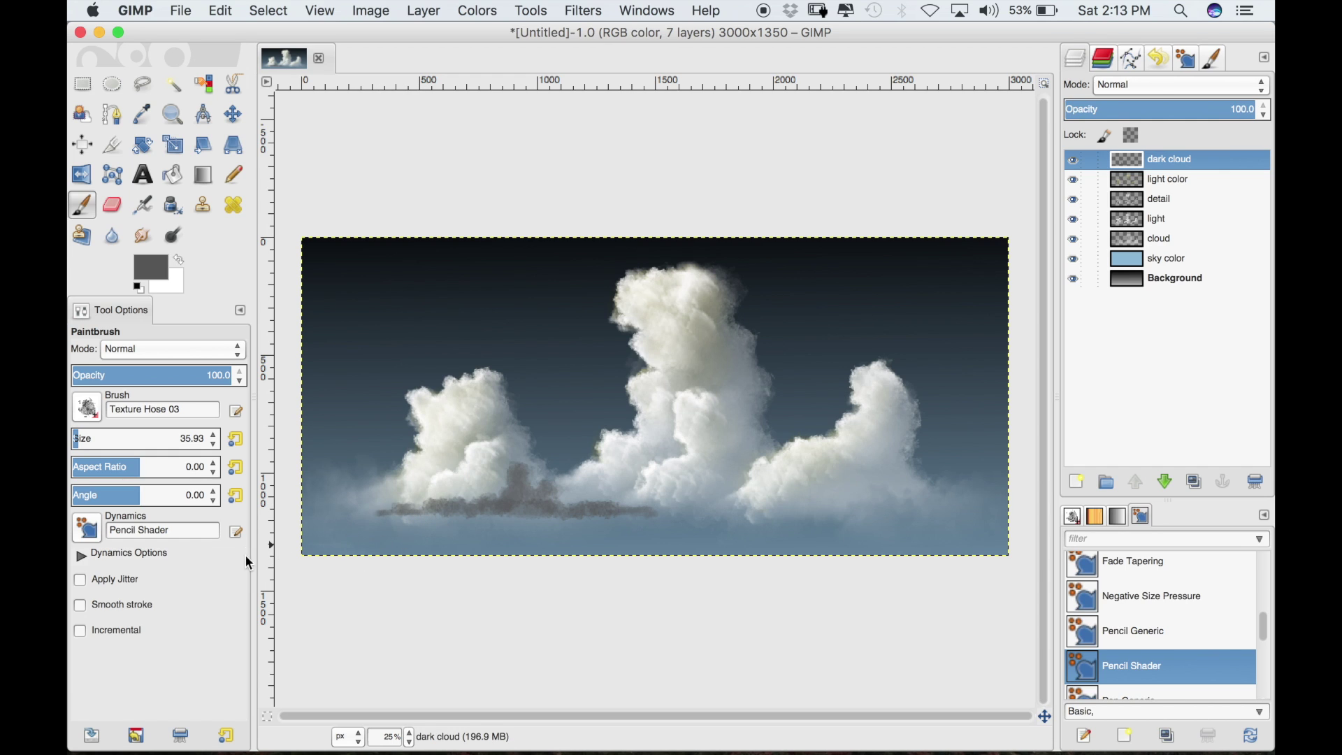
click(91, 433)
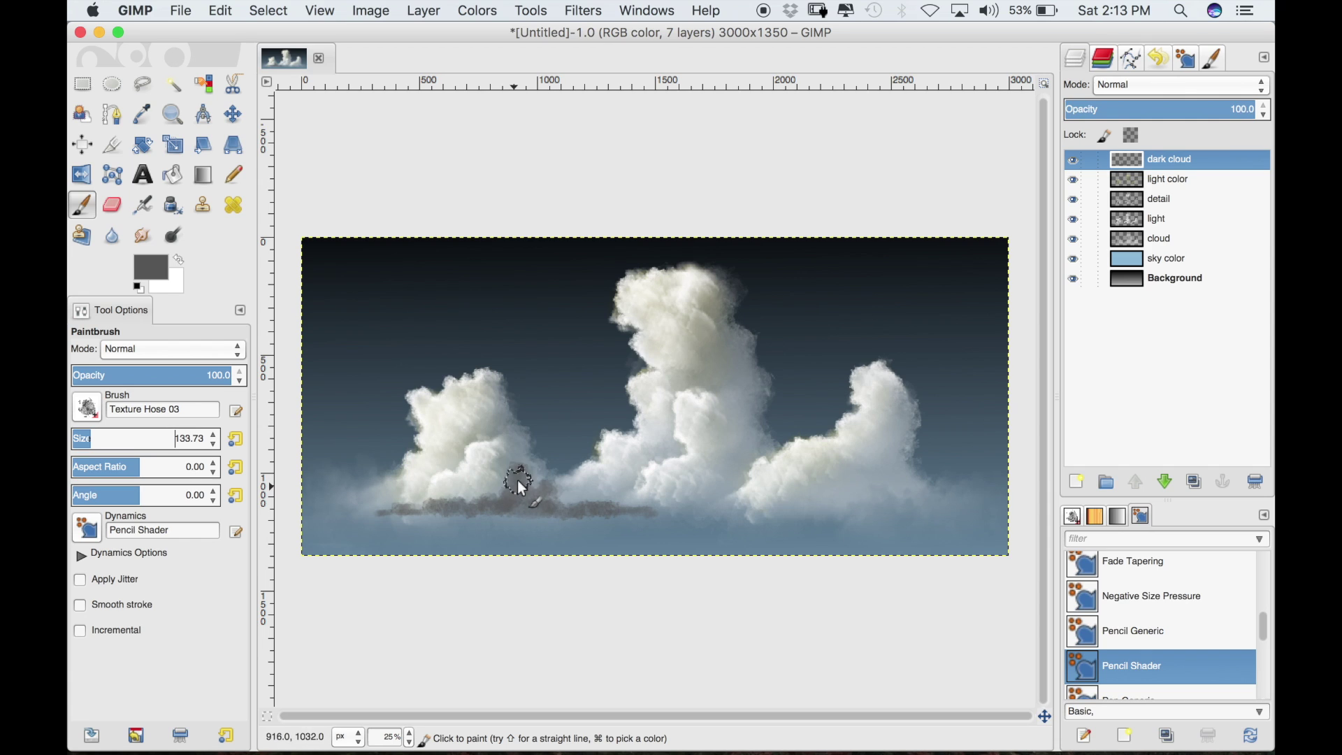
mouse_move(517, 494)
mouse_down()
mouse_move(553, 490)
mouse_move(550, 501)
mouse_move(594, 507)
mouse_move(428, 499)
mouse_up()
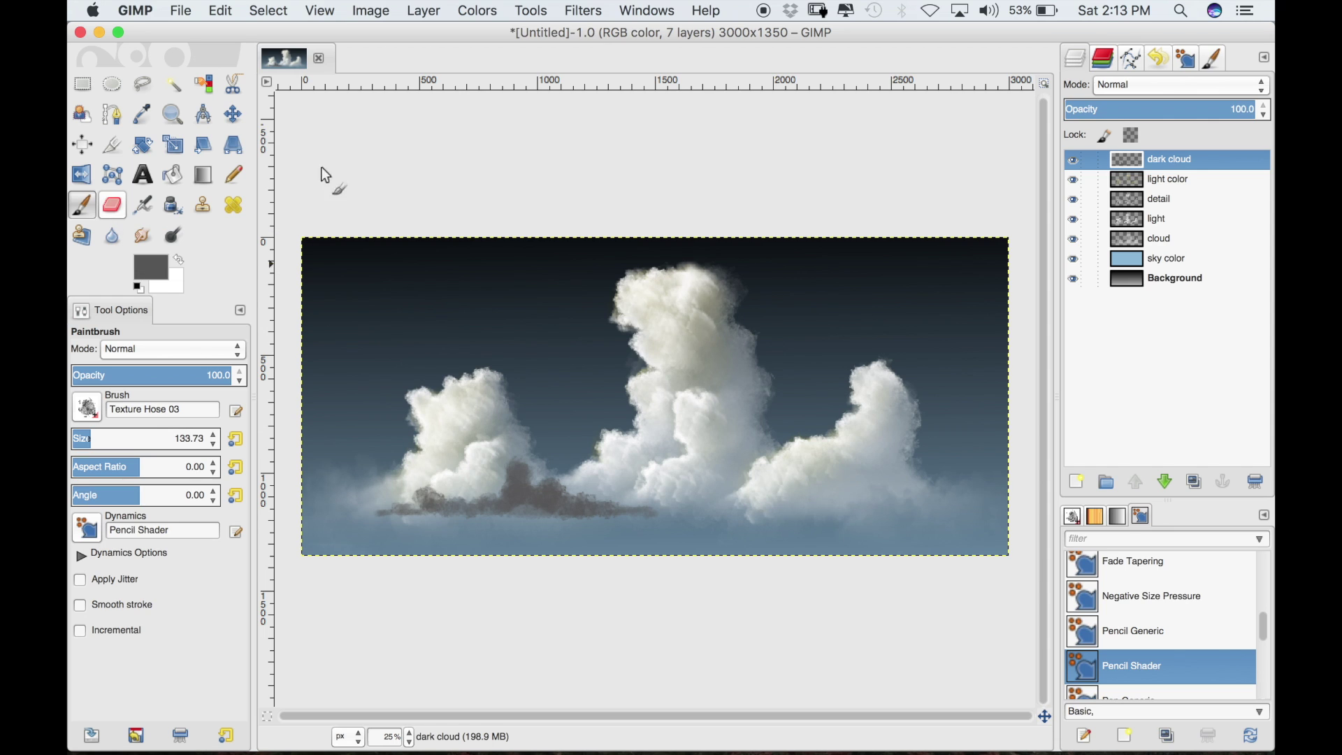
Pick a darker gray foreground color and paint shading over the dark cloud's puffs with the Paintbrush at size 70.86
click(148, 239)
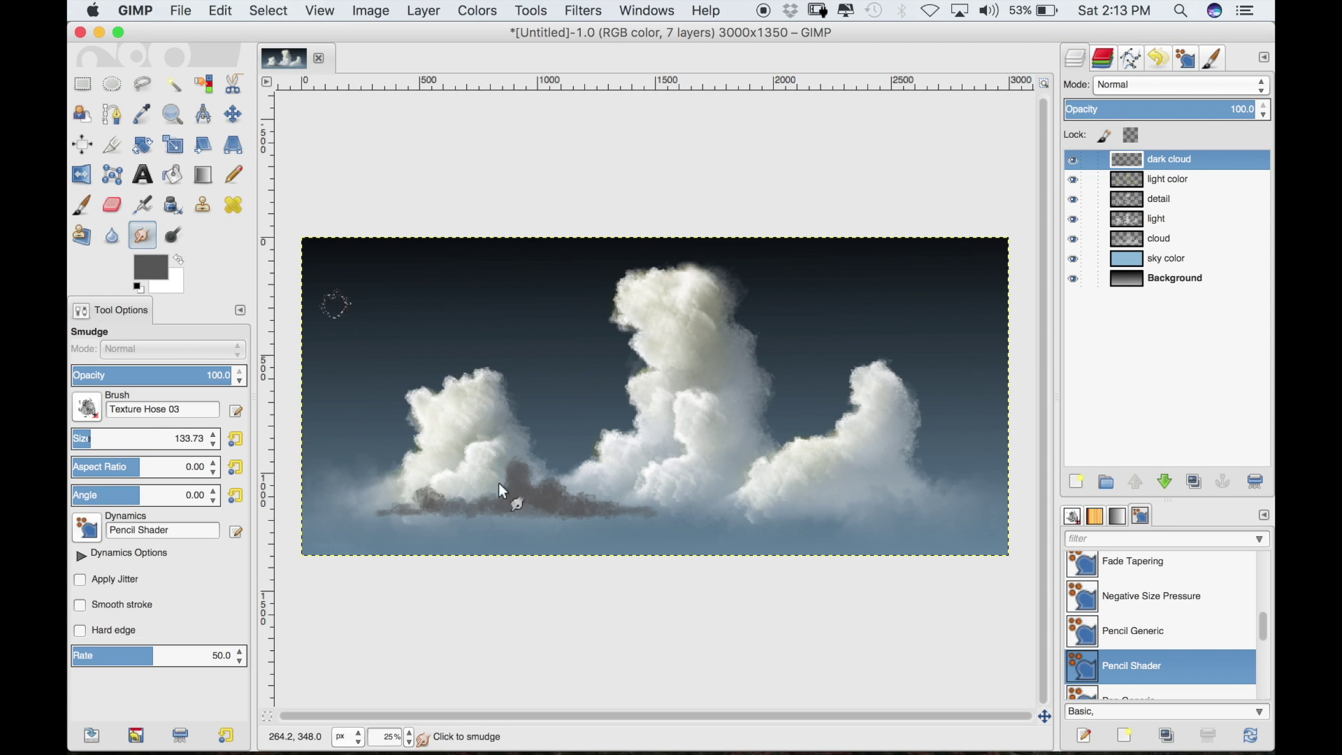
click(157, 270)
drag(128, 220, 117, 241)
click(392, 302)
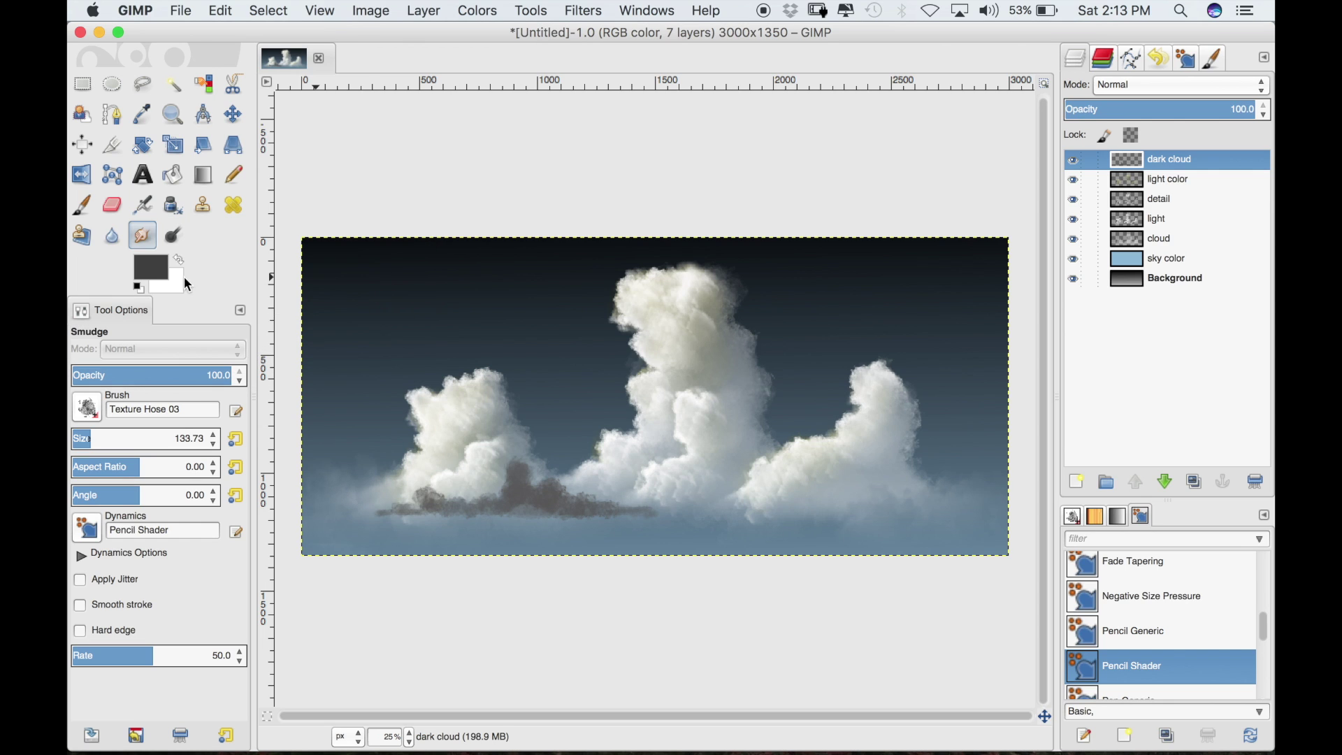
click(84, 206)
drag(88, 427, 83, 440)
click(523, 477)
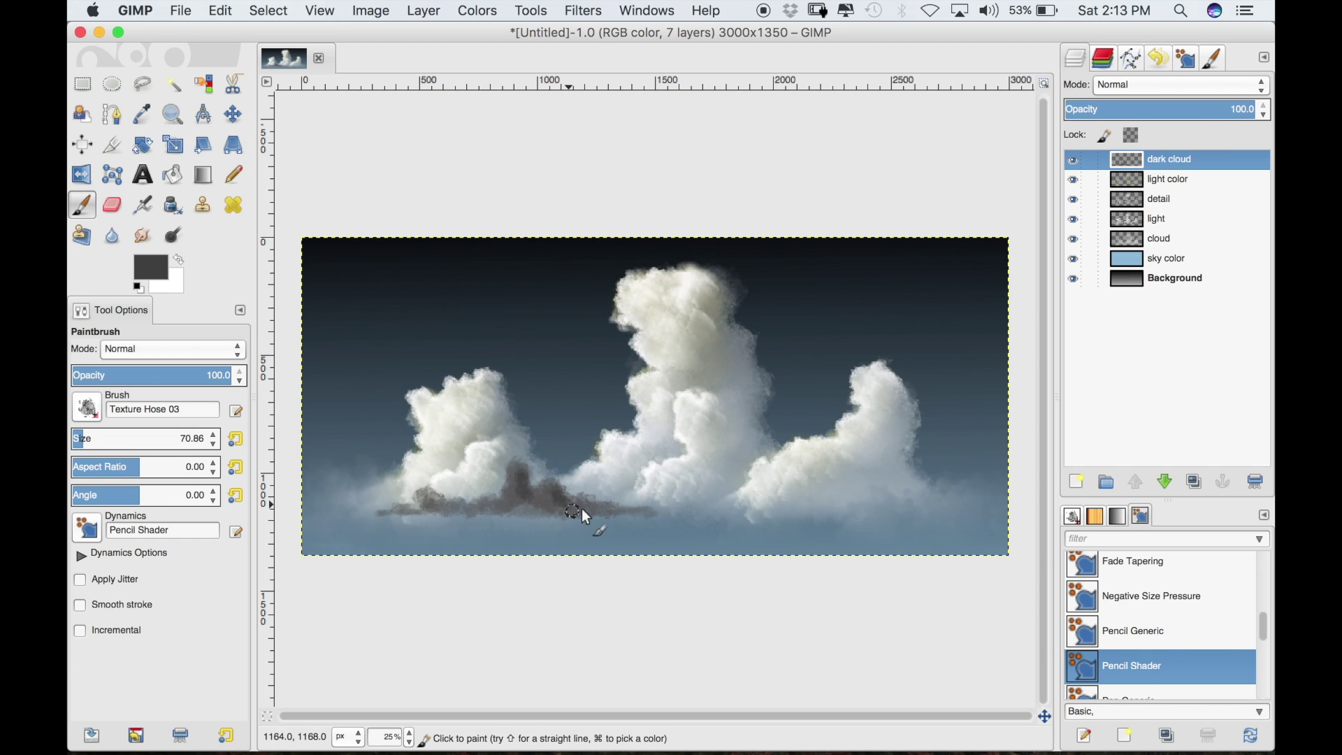
drag(605, 505, 617, 511)
Smudge the dark cloud along its whole length at size 70.86 to soften its texture and fade both ends
click(143, 235)
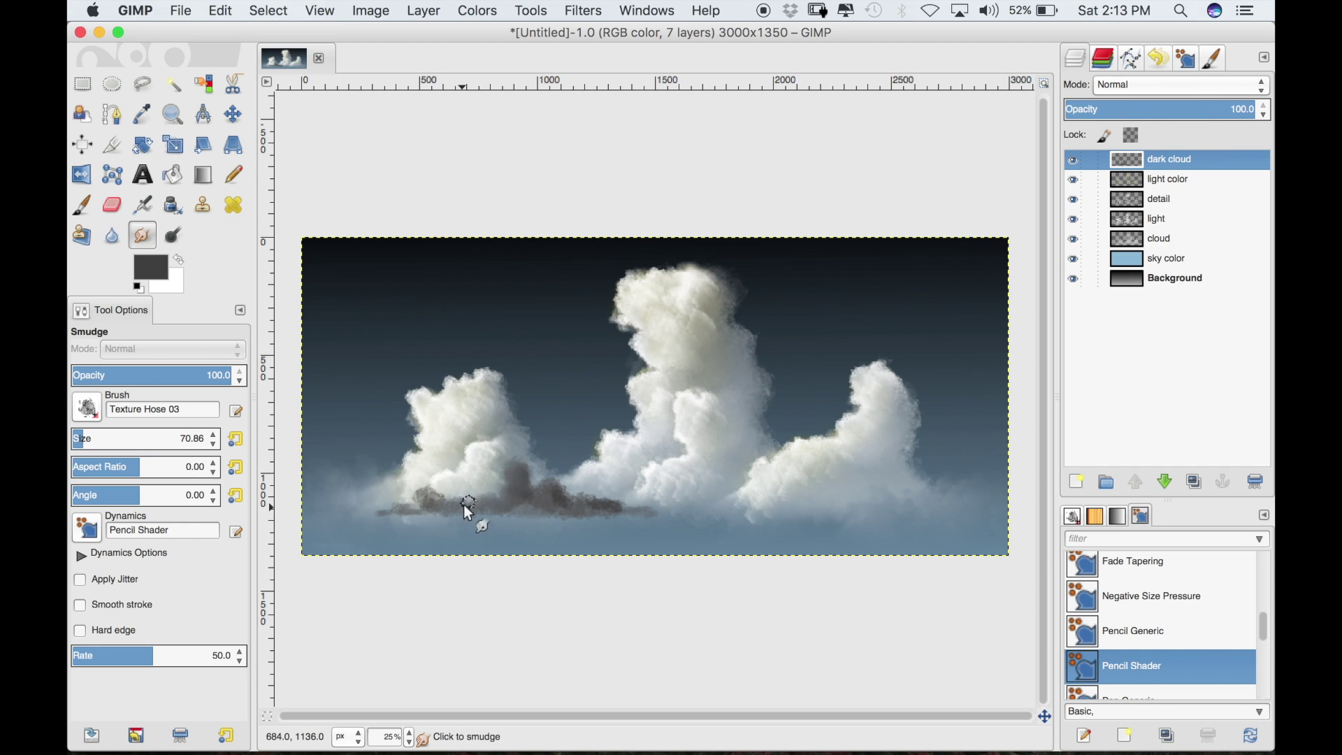
drag(430, 497, 418, 497)
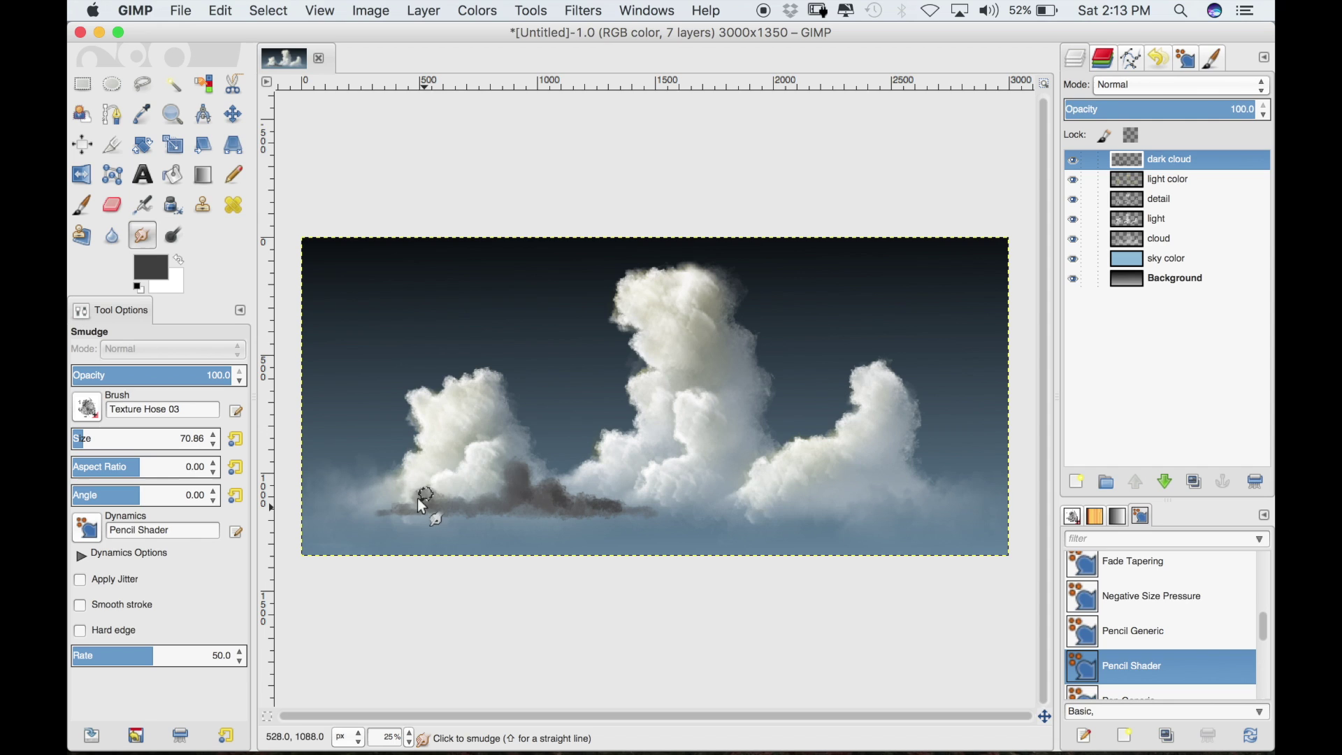
drag(426, 505, 549, 519)
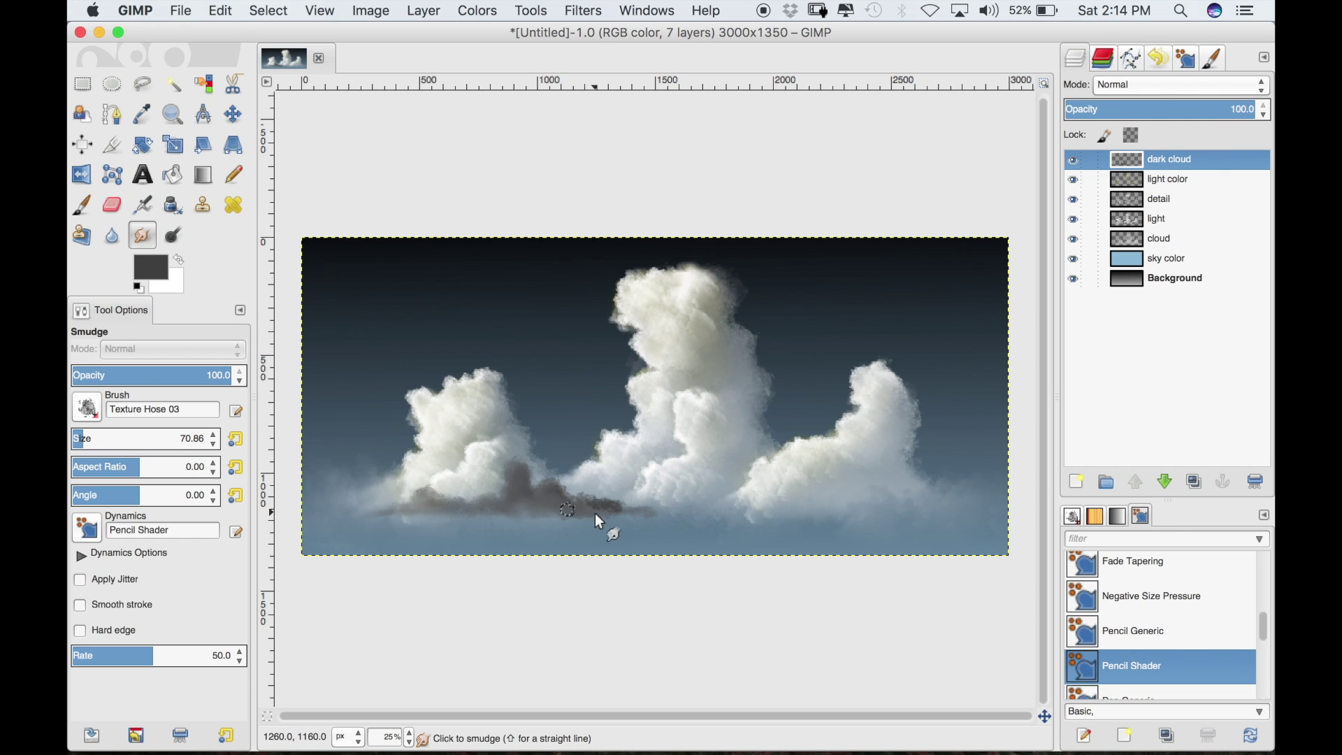
drag(629, 513, 662, 511)
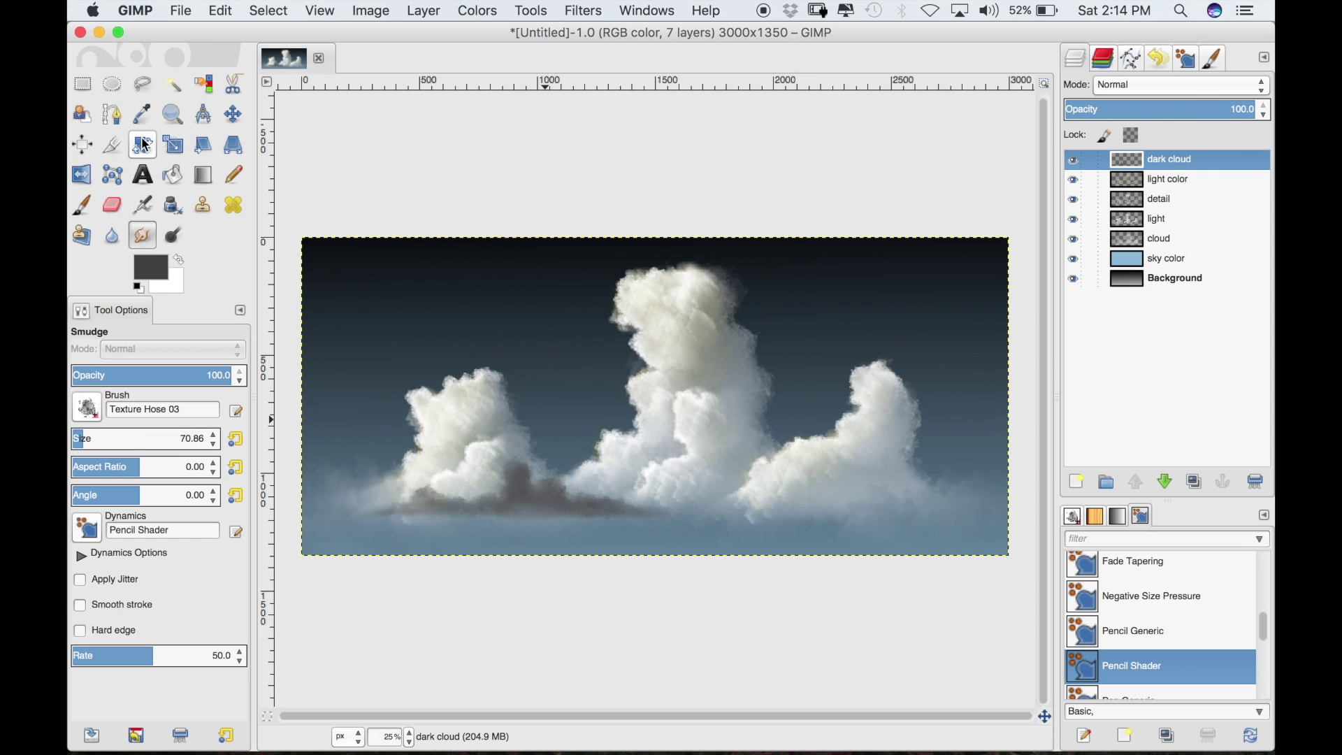
Select the 496 × 492 Clipboard brush for detailing the dark cloud
click(173, 113)
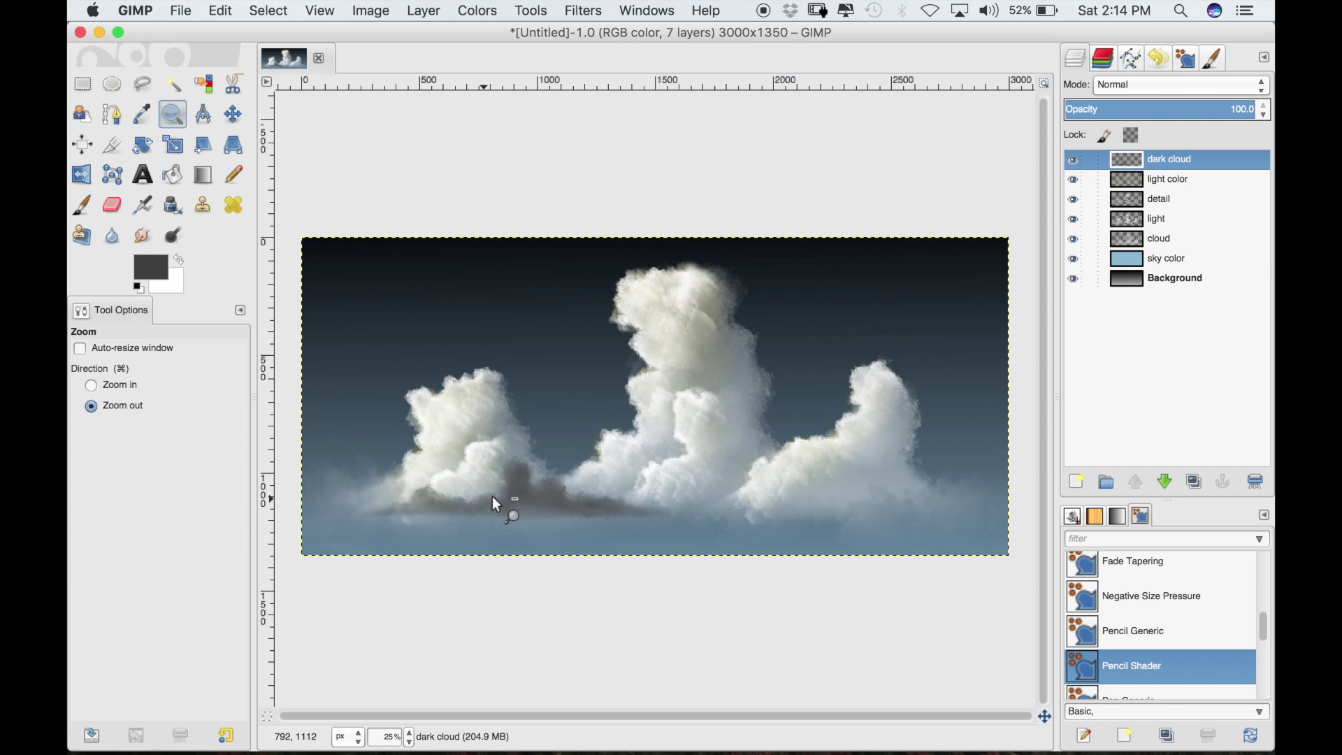
click(115, 384)
click(504, 498)
click(506, 502)
click(415, 502)
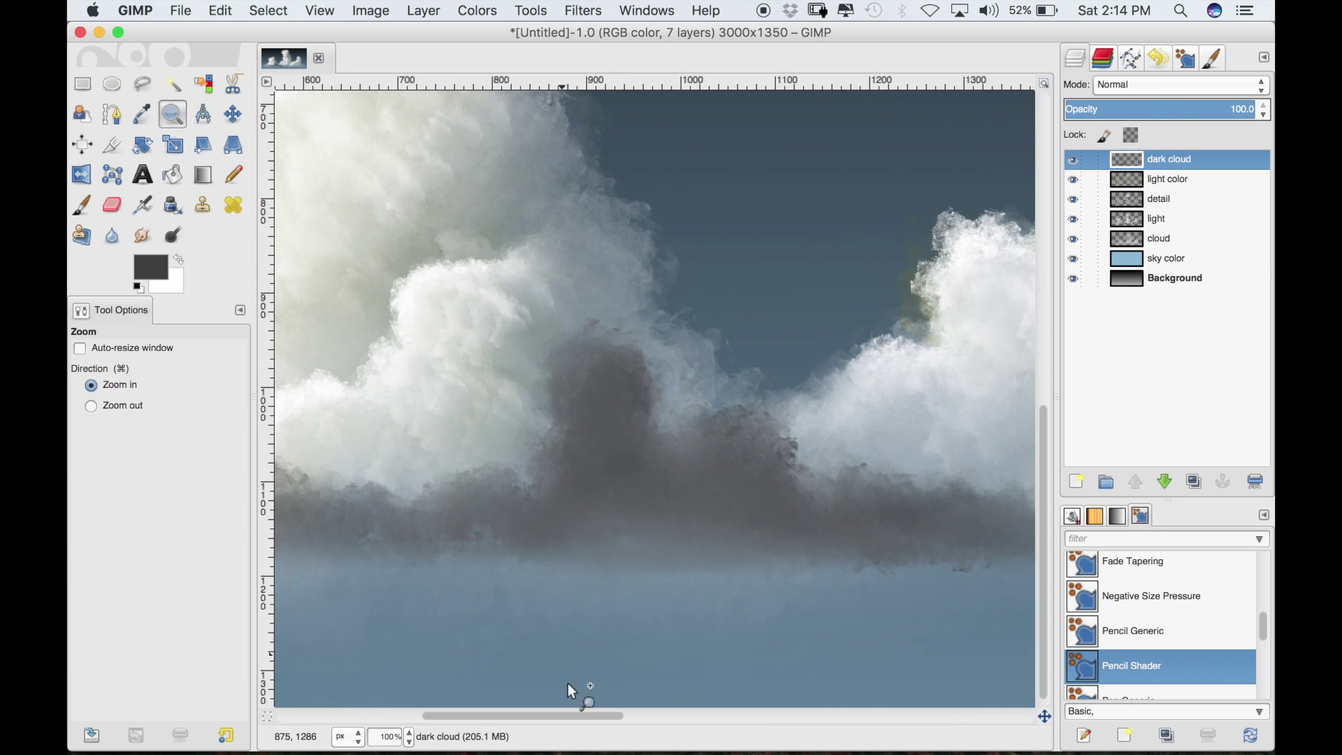
drag(562, 716, 518, 714)
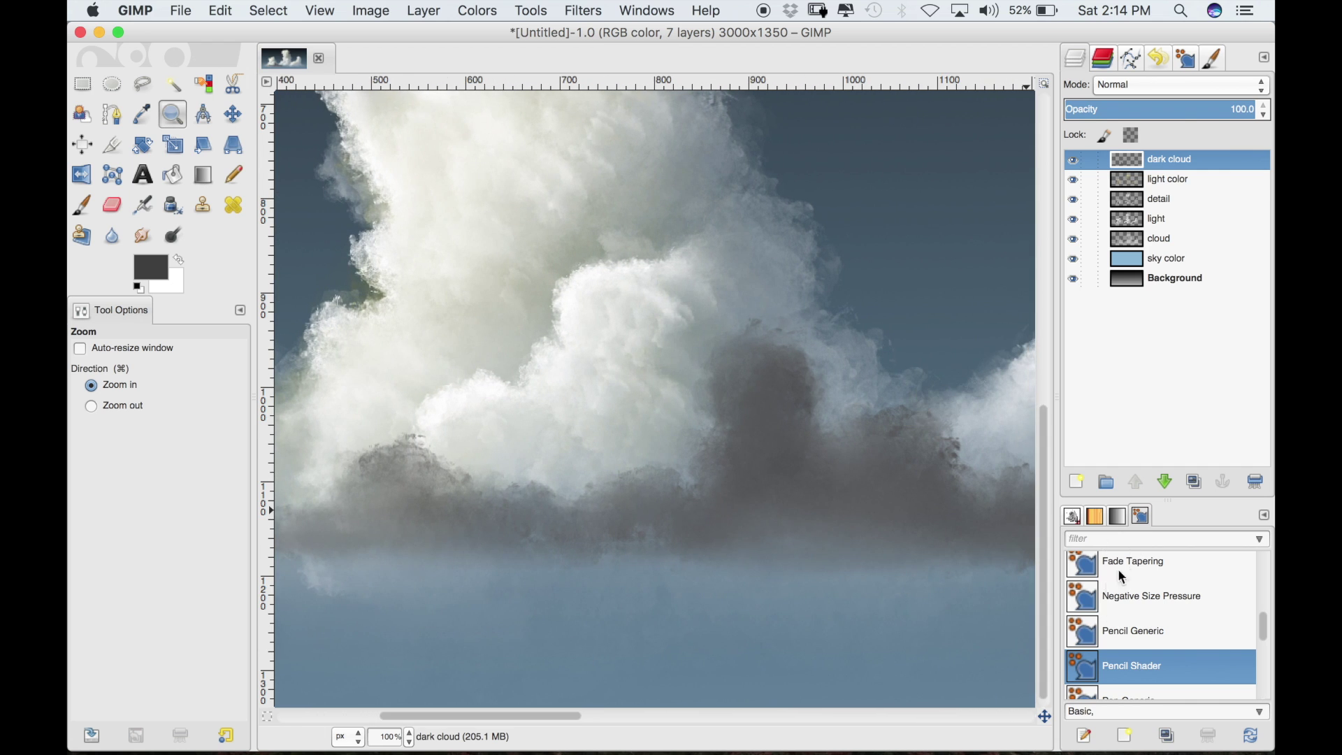
click(1074, 518)
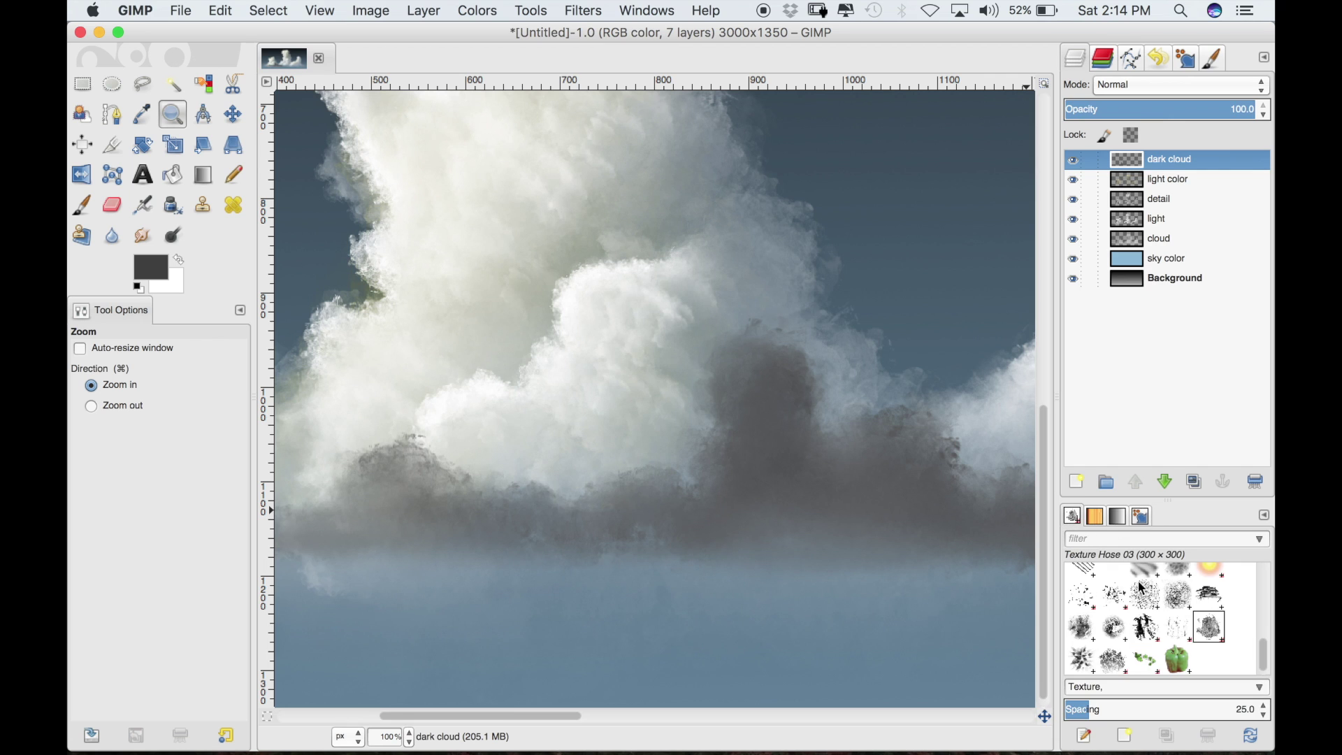
scroll(1263, 638, up, 5)
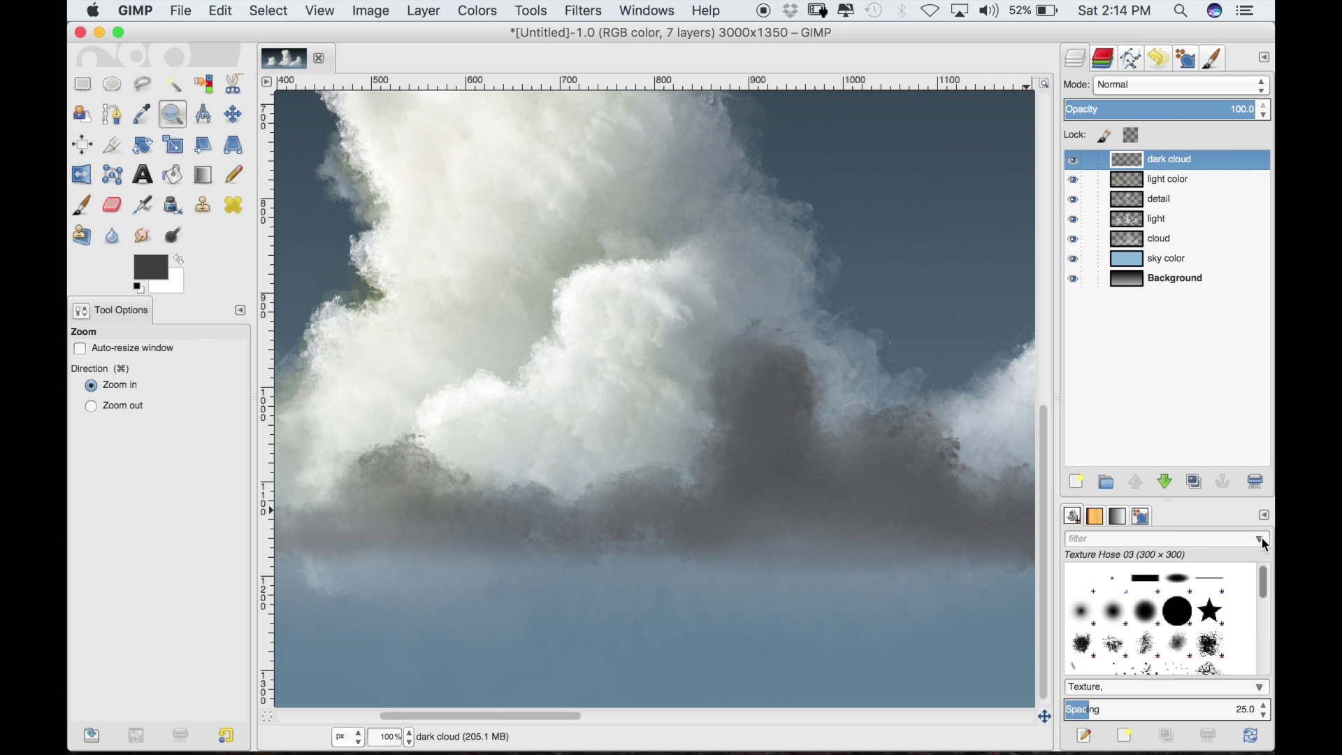
click(1077, 583)
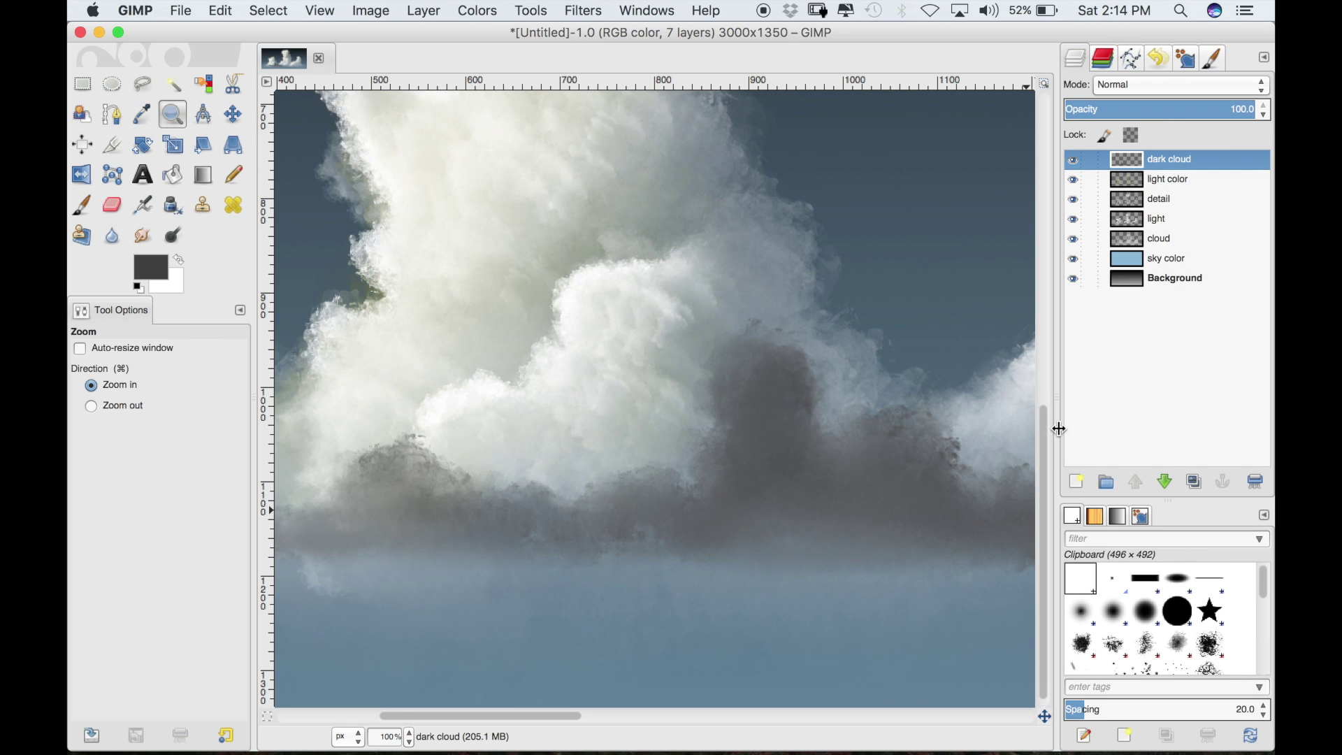
Add a 3000 × 1350 px transparent layer above dark cloud and set the Paintbrush dynamics to Pencil Shader copy #1
click(1078, 482)
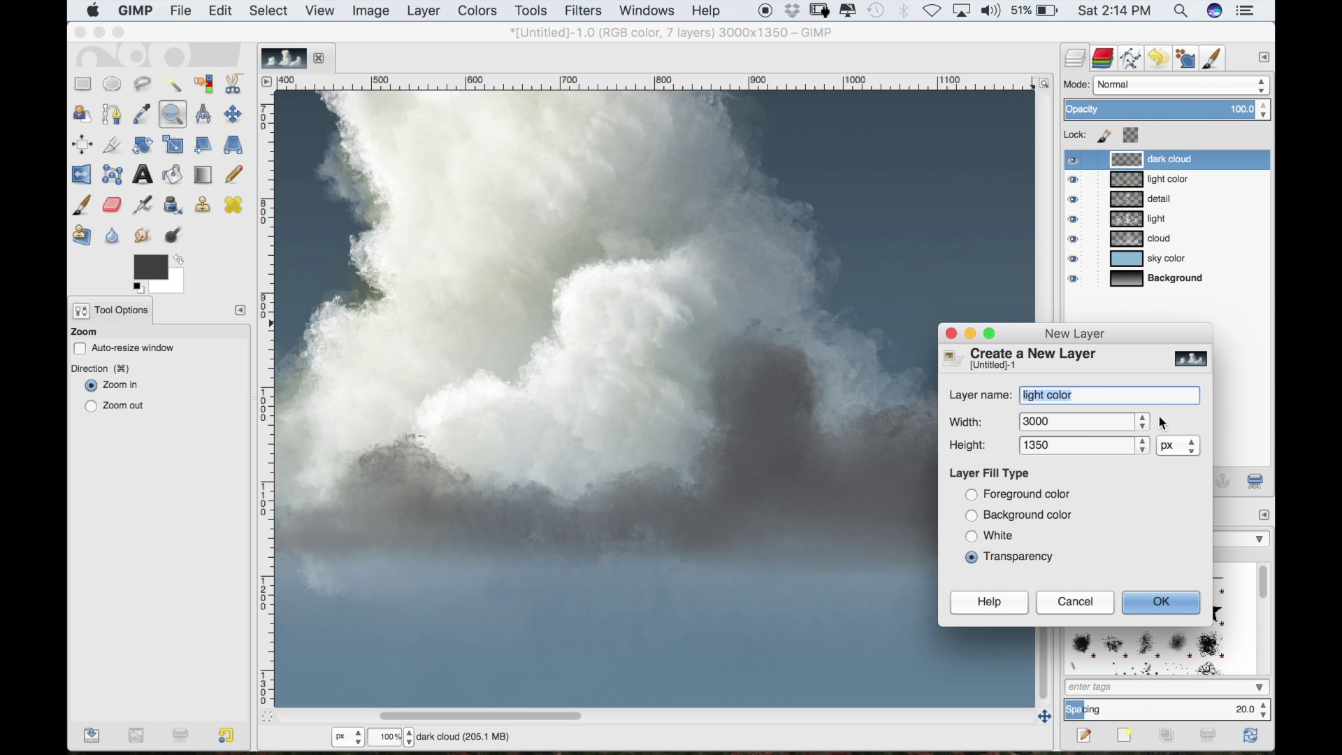
click(1163, 601)
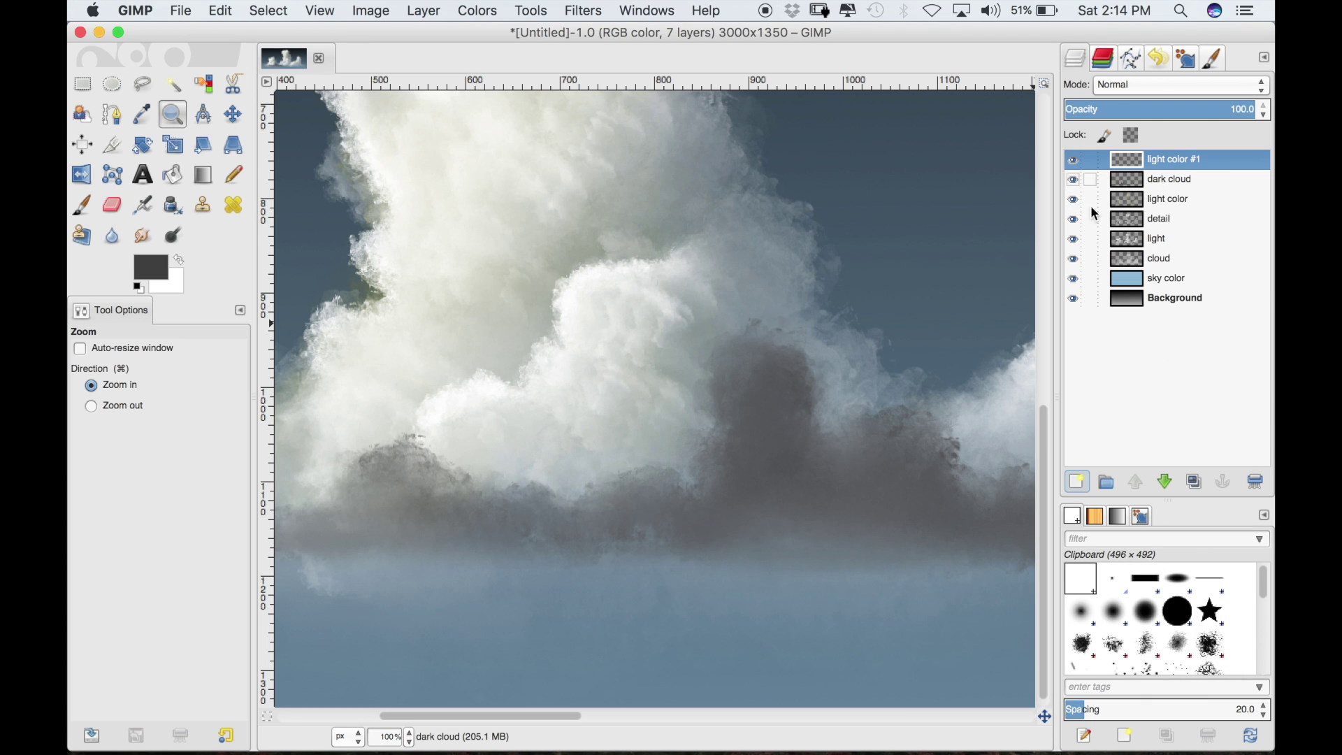
click(81, 206)
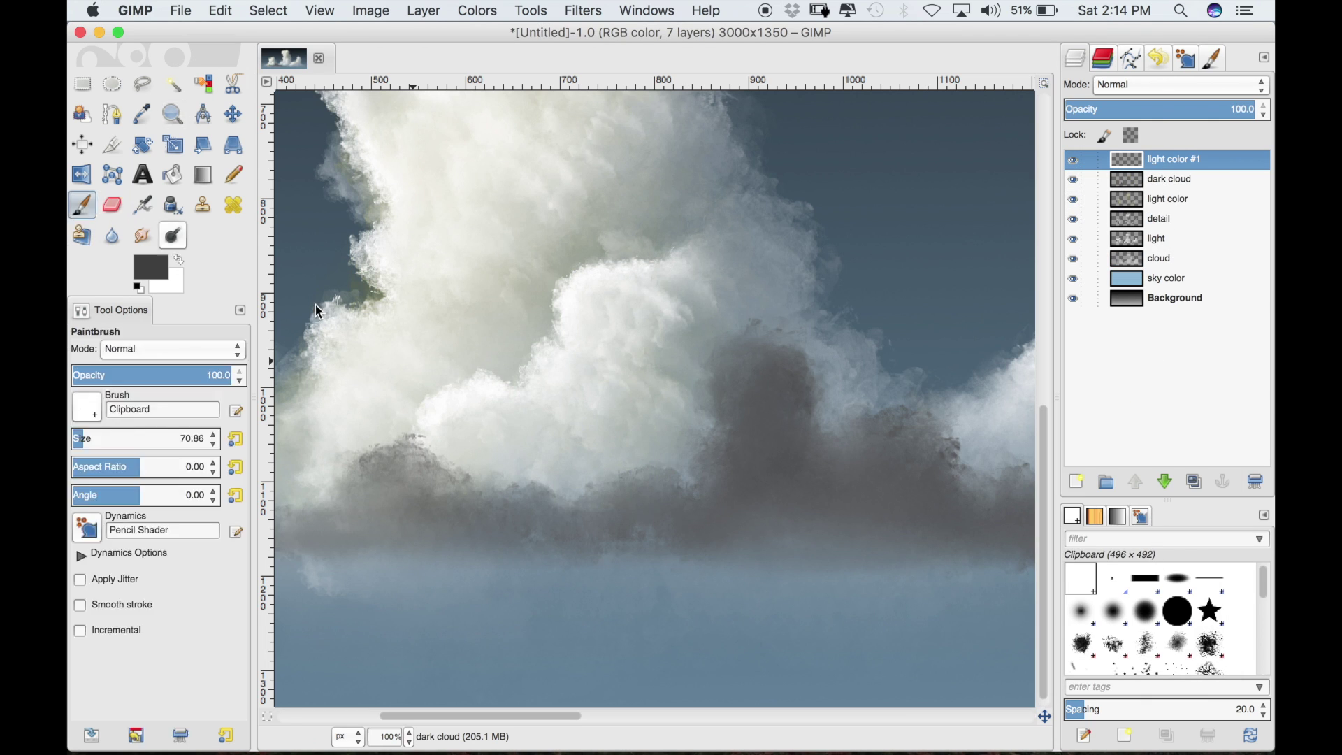
click(1142, 518)
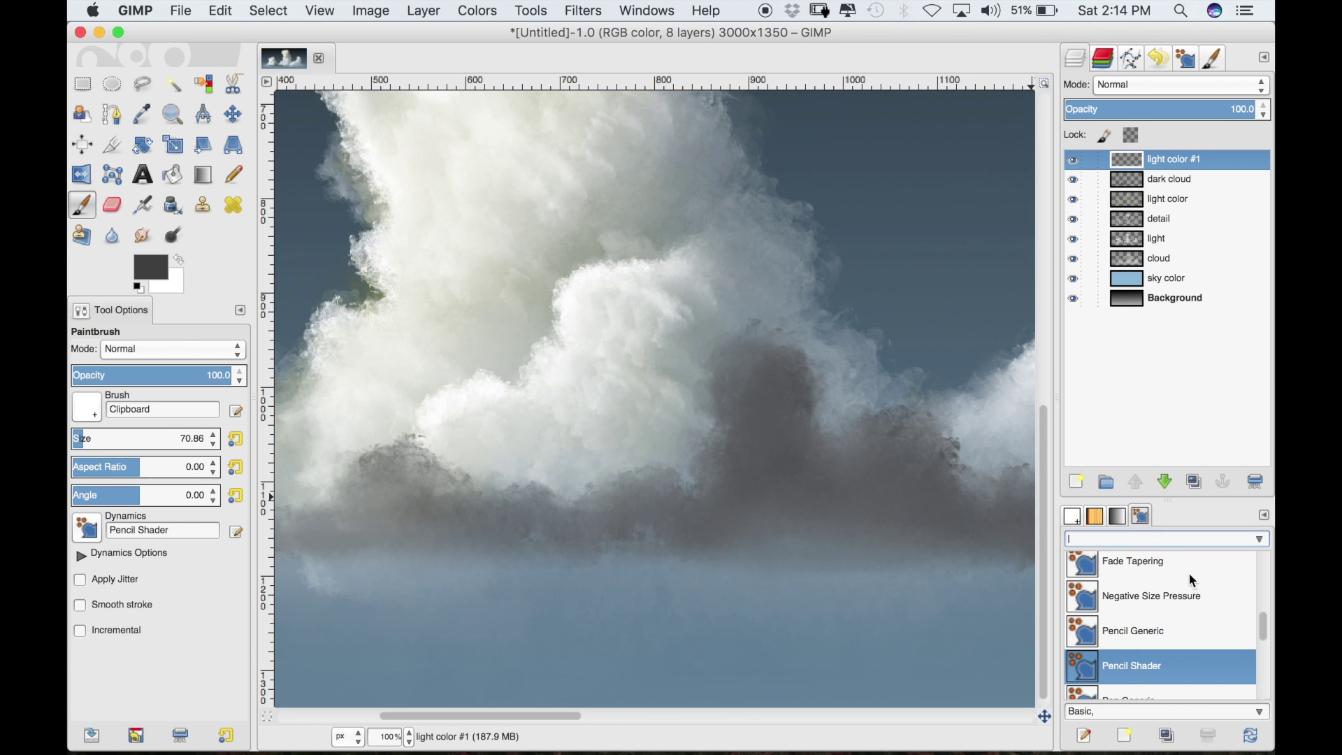
drag(1262, 632, 1264, 563)
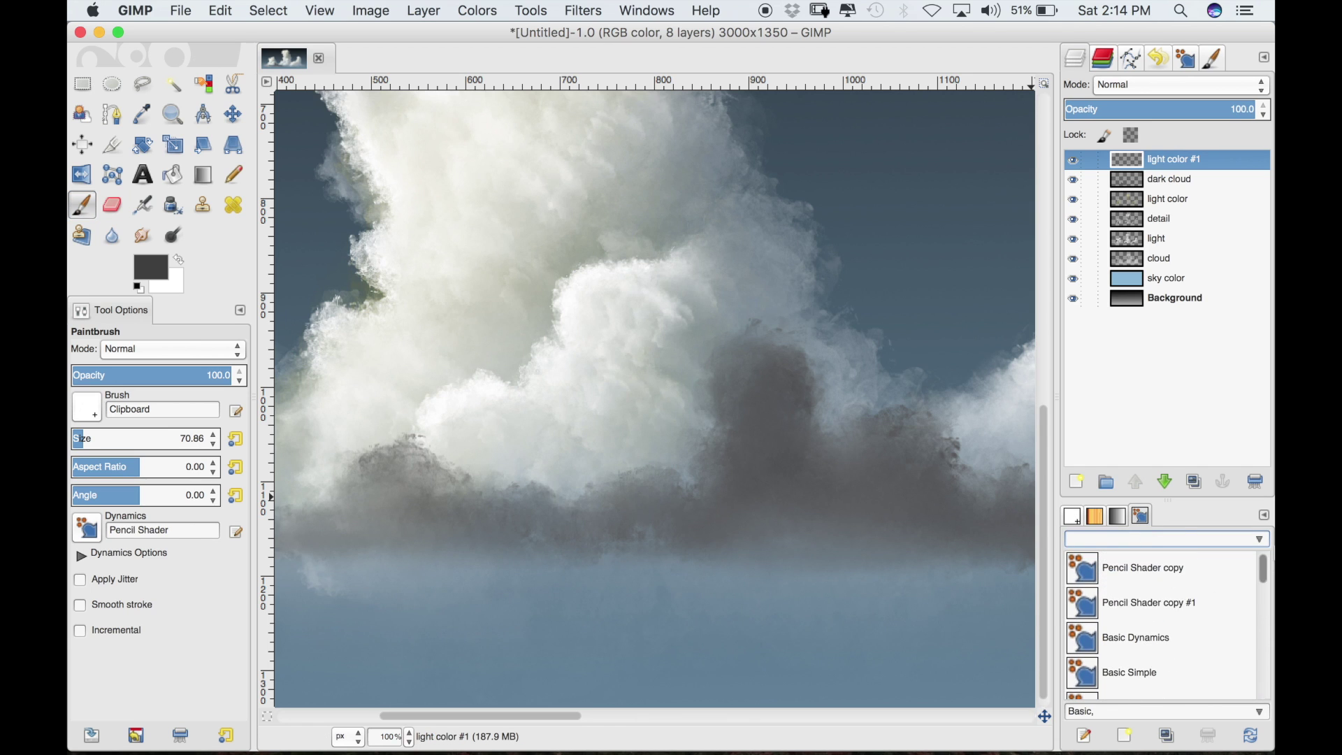
click(1169, 603)
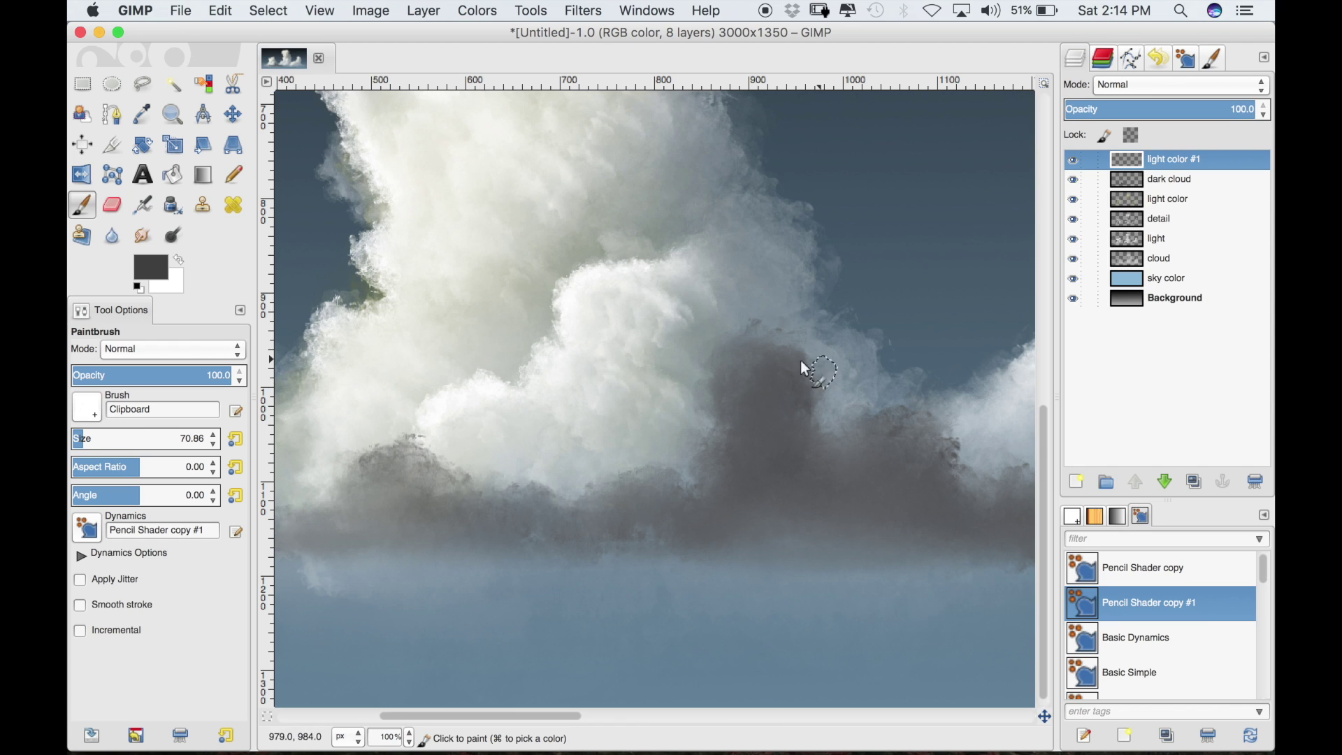
Paint wispy light highlights down the left sides of the dark cloud's tall middle puff and left puff at size 70.86
mouse_move(740, 410)
mouse_down()
mouse_move(787, 385)
mouse_move(760, 419)
mouse_move(749, 390)
mouse_move(784, 370)
mouse_move(758, 432)
mouse_up()
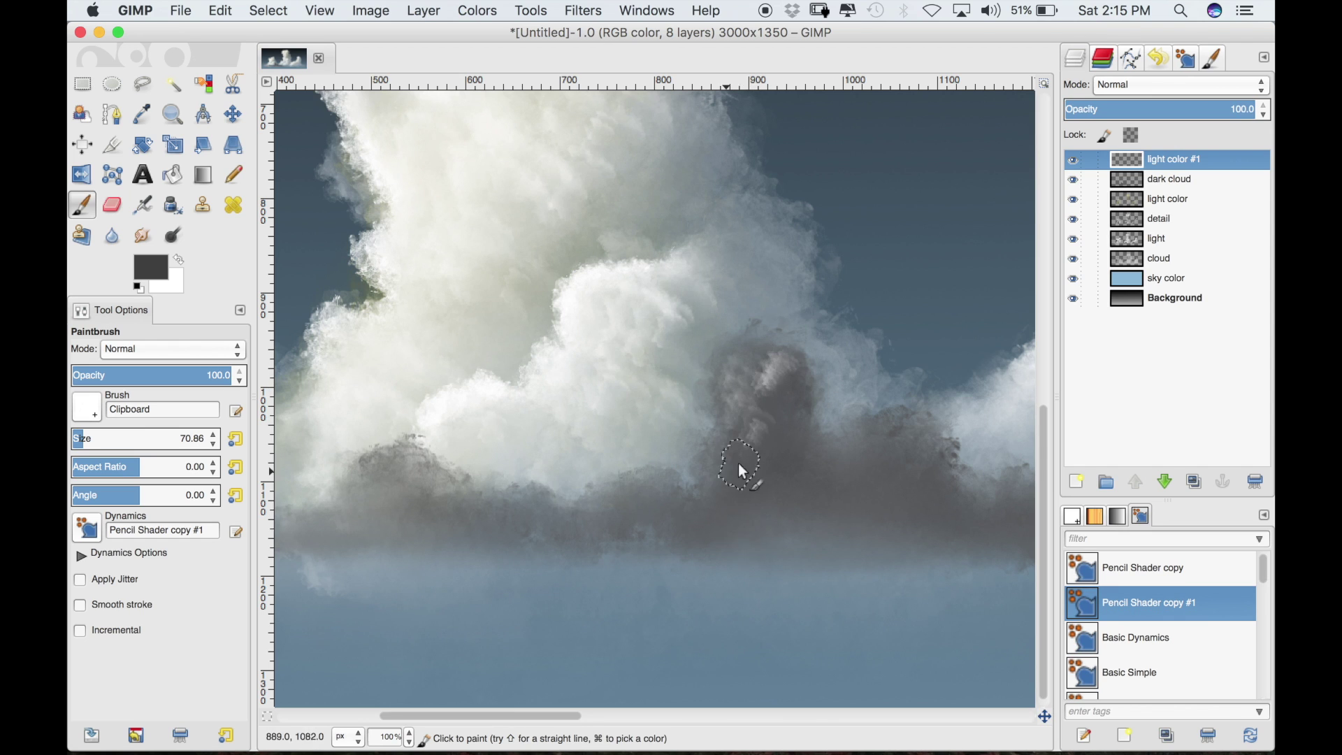
drag(724, 499, 677, 524)
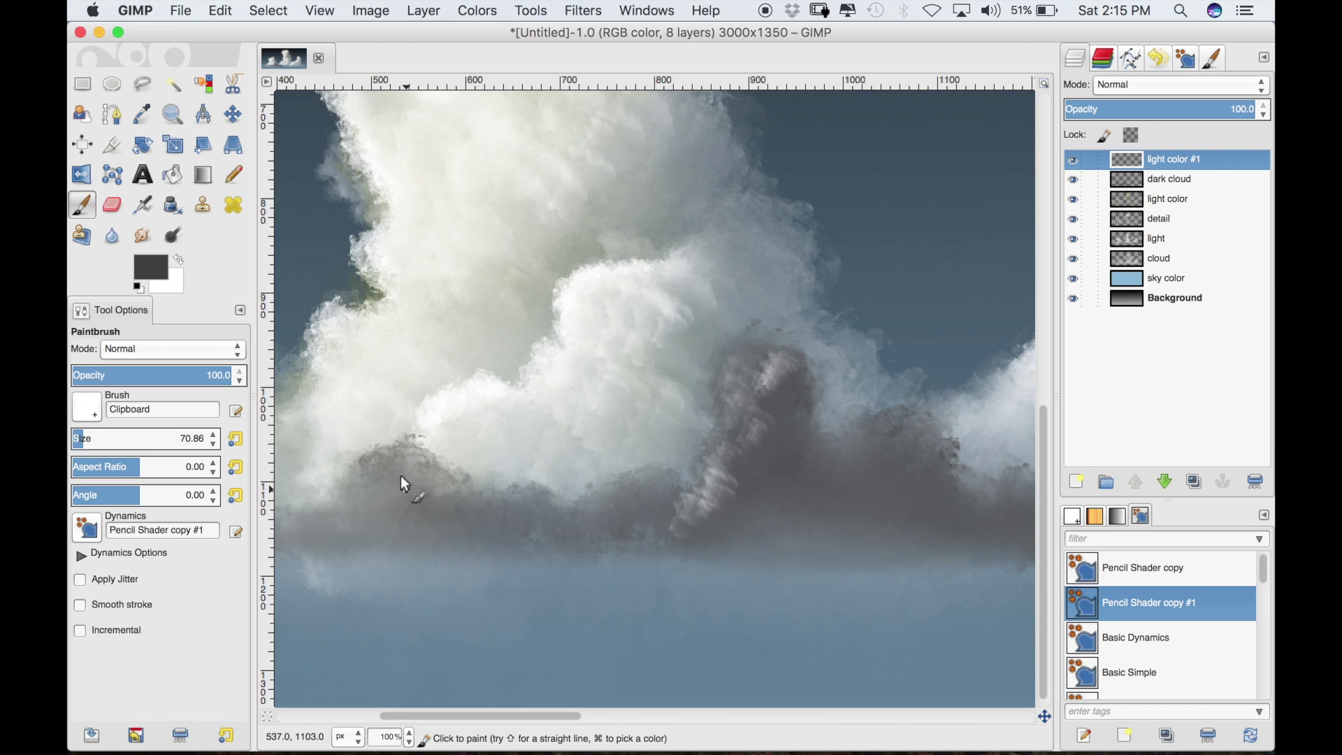
mouse_move(408, 470)
mouse_down()
mouse_move(371, 518)
mouse_move(327, 538)
mouse_up()
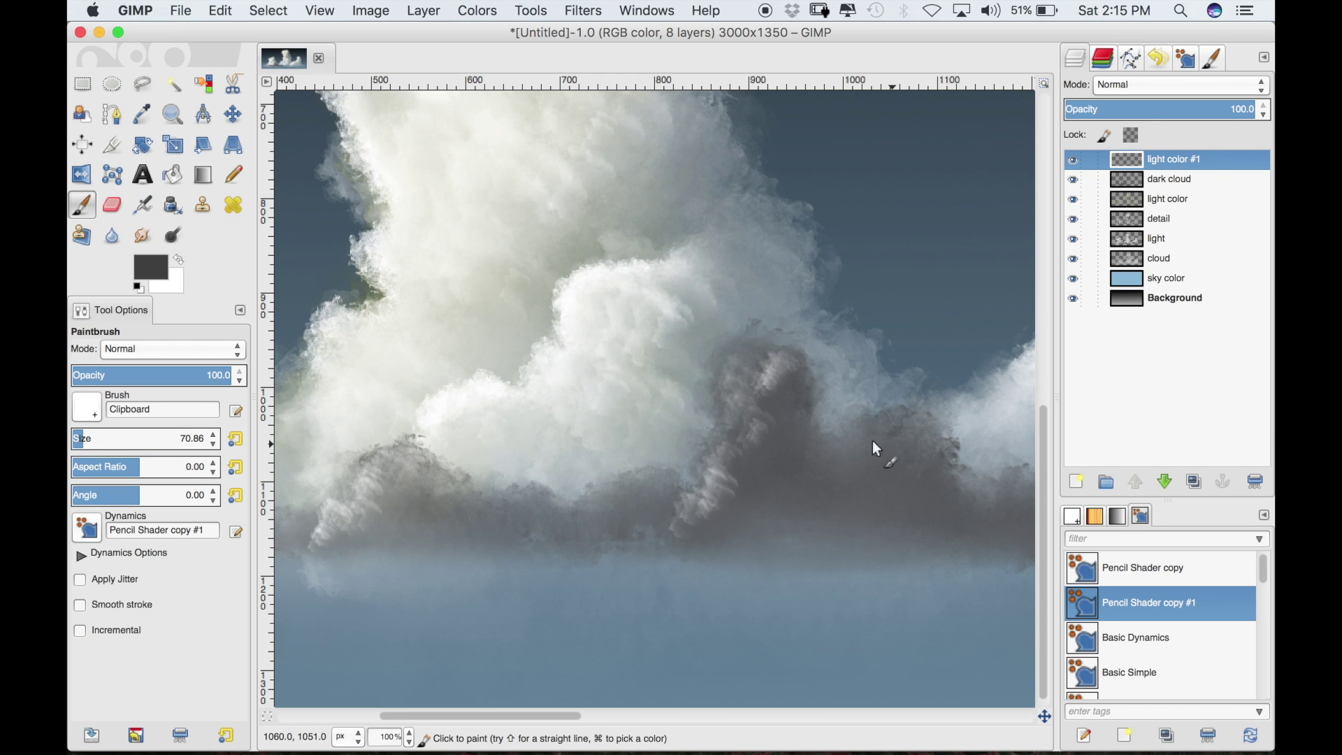
Enlarge the Paintbrush to 182.64, paint highlights over the dark cloud's right and middle puffs, and undo the last strokes
key(bracketright)
key(bracketright)
key(bracketright)
key(bracketright)
key(bracketright)
key(bracketright)
mouse_move(894, 444)
mouse_down()
mouse_move(856, 478)
mouse_move(848, 530)
mouse_move(873, 541)
mouse_move(848, 512)
mouse_move(832, 539)
mouse_move(846, 533)
mouse_move(813, 526)
mouse_move(757, 389)
mouse_move(777, 455)
mouse_move(742, 506)
mouse_move(646, 513)
mouse_move(674, 528)
mouse_up()
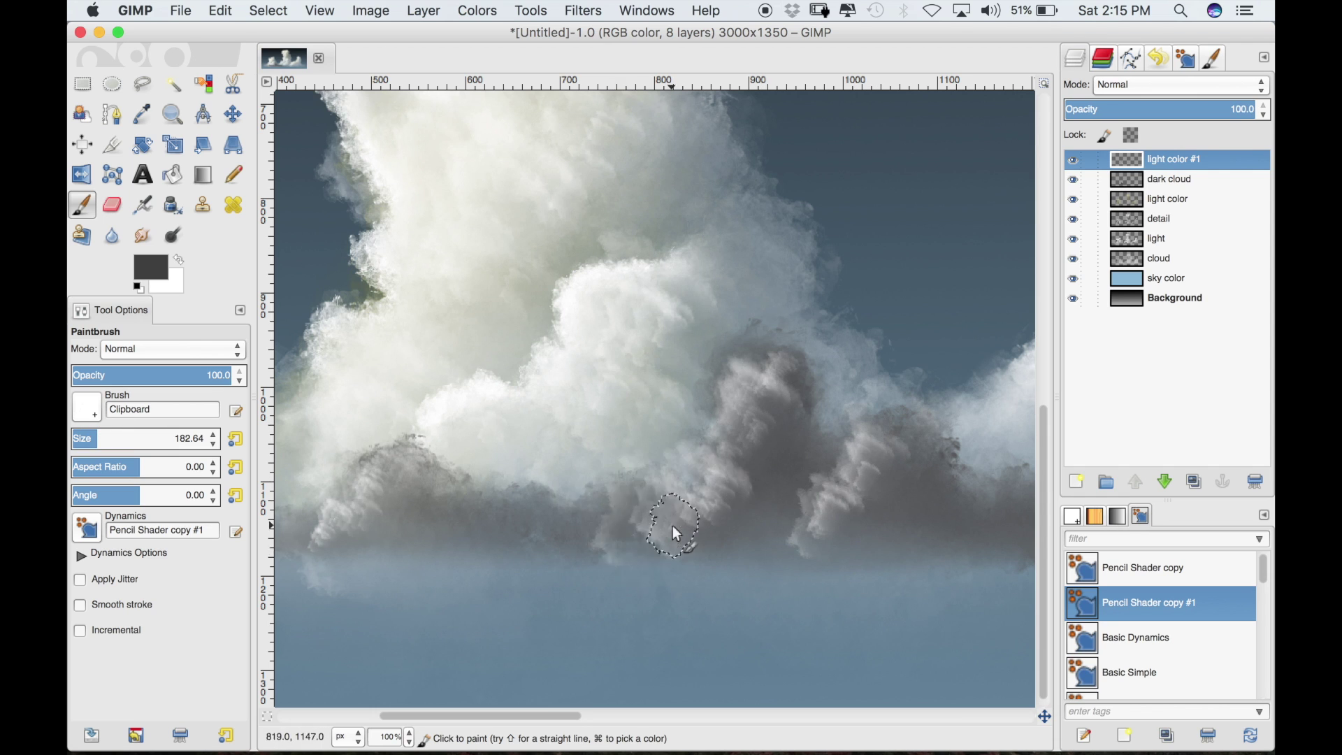
key(super+z)
key(super+z)
key(super+z)
key(super+z)
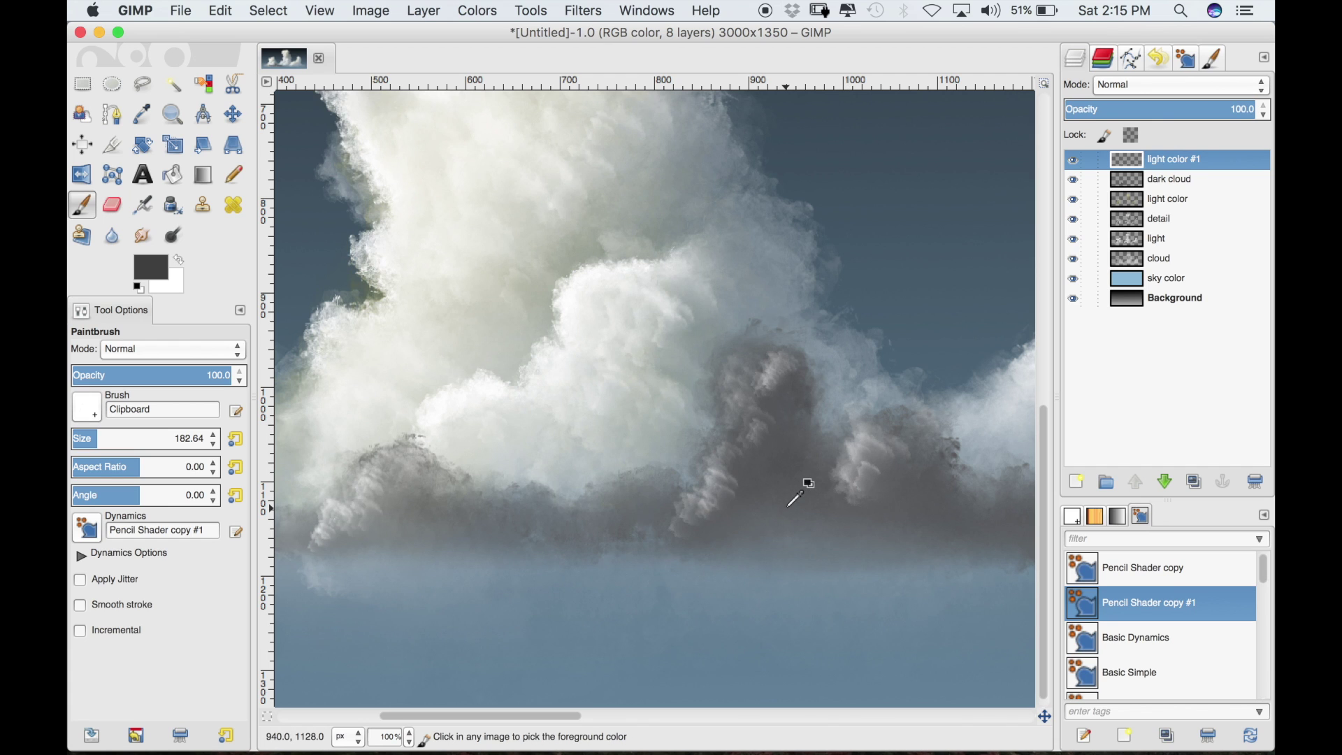
Set the Paintbrush size to 77.85 and paint more light highlights on the dark cloud's middle and lower puffs
drag(81, 434, 76, 439)
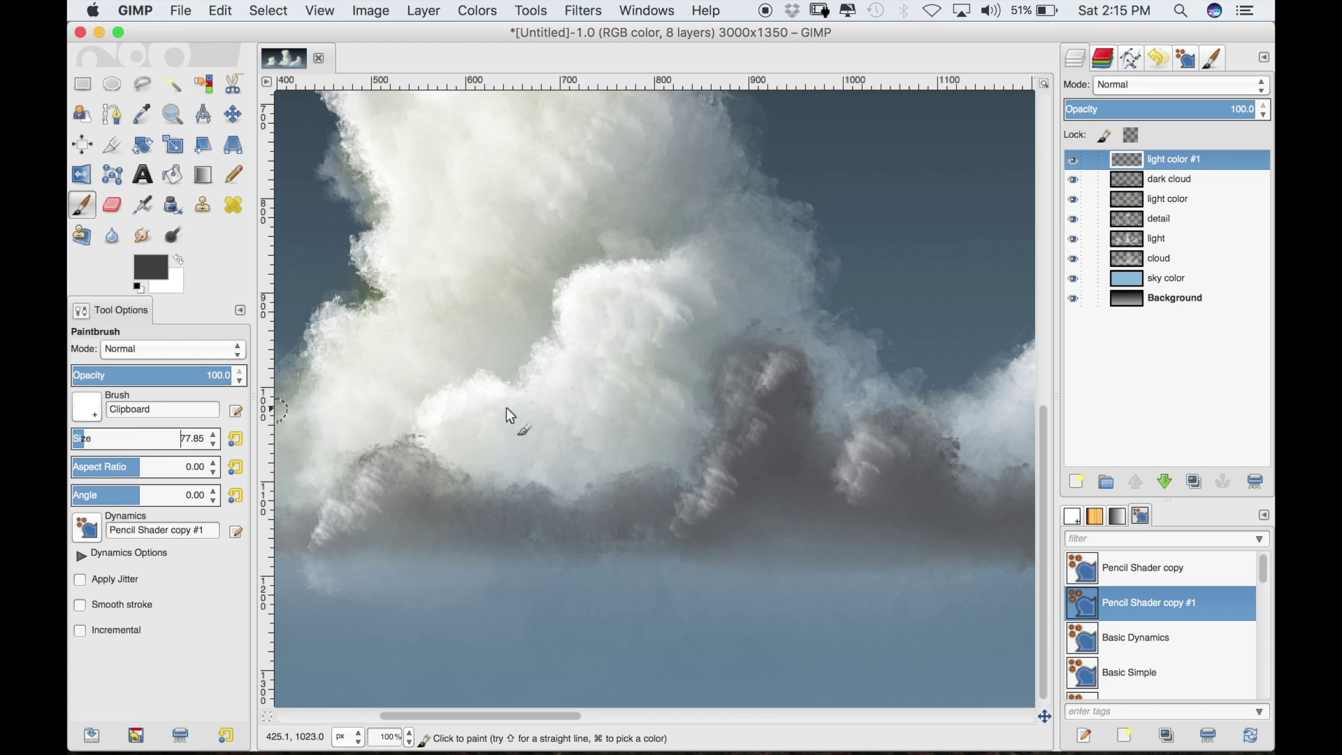
mouse_move(775, 549)
mouse_down()
mouse_move(760, 367)
mouse_move(734, 440)
mouse_up()
click(627, 519)
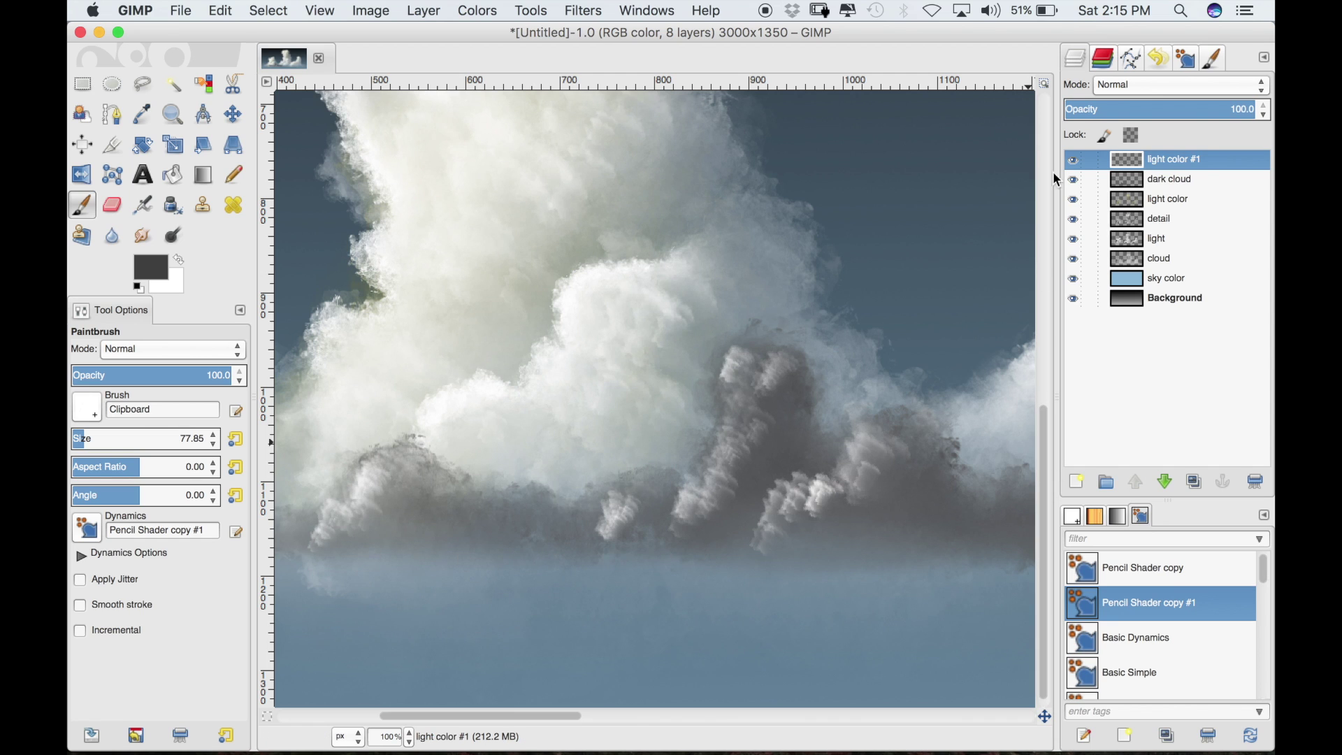
Soften the dark cloud's highlights with the Smudge tool using Basic Dynamics at size 77.85, and lower the light color #1 layer's opacity to 37.3
drag(1146, 109, 1114, 109)
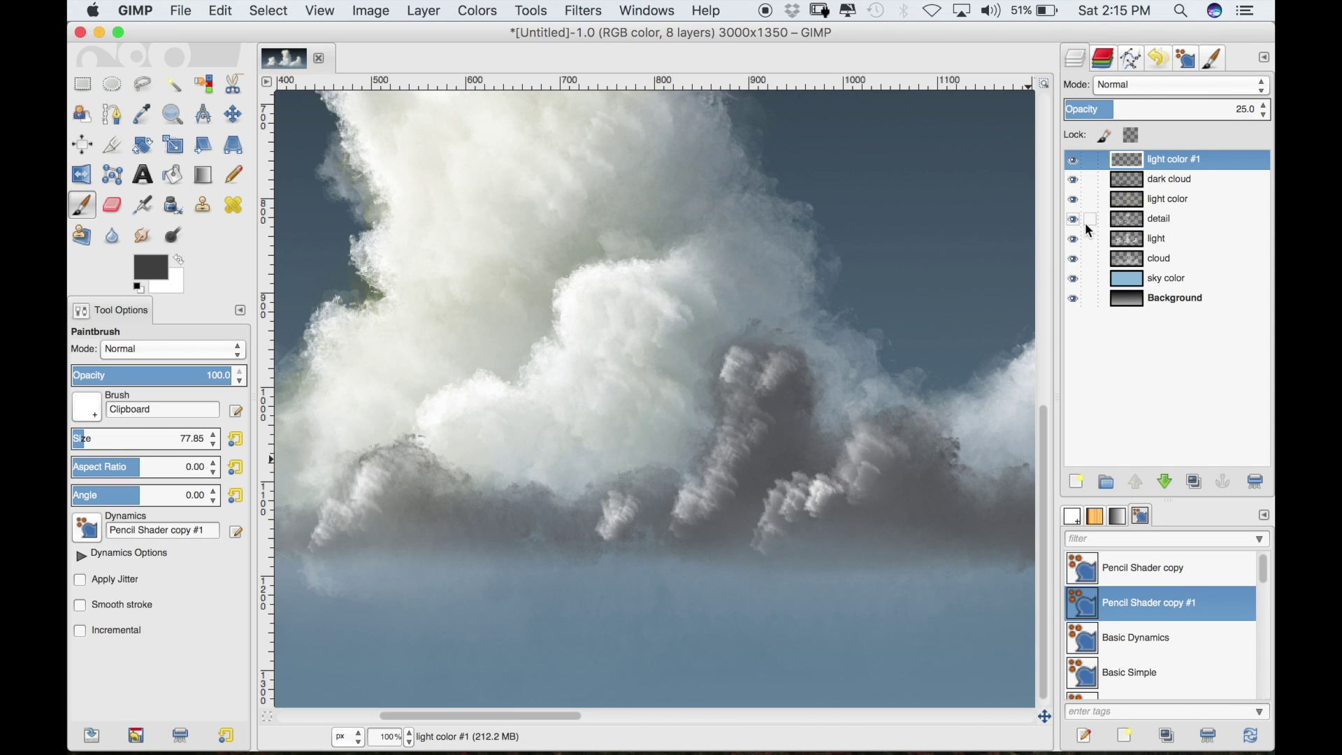
drag(1118, 108, 1125, 108)
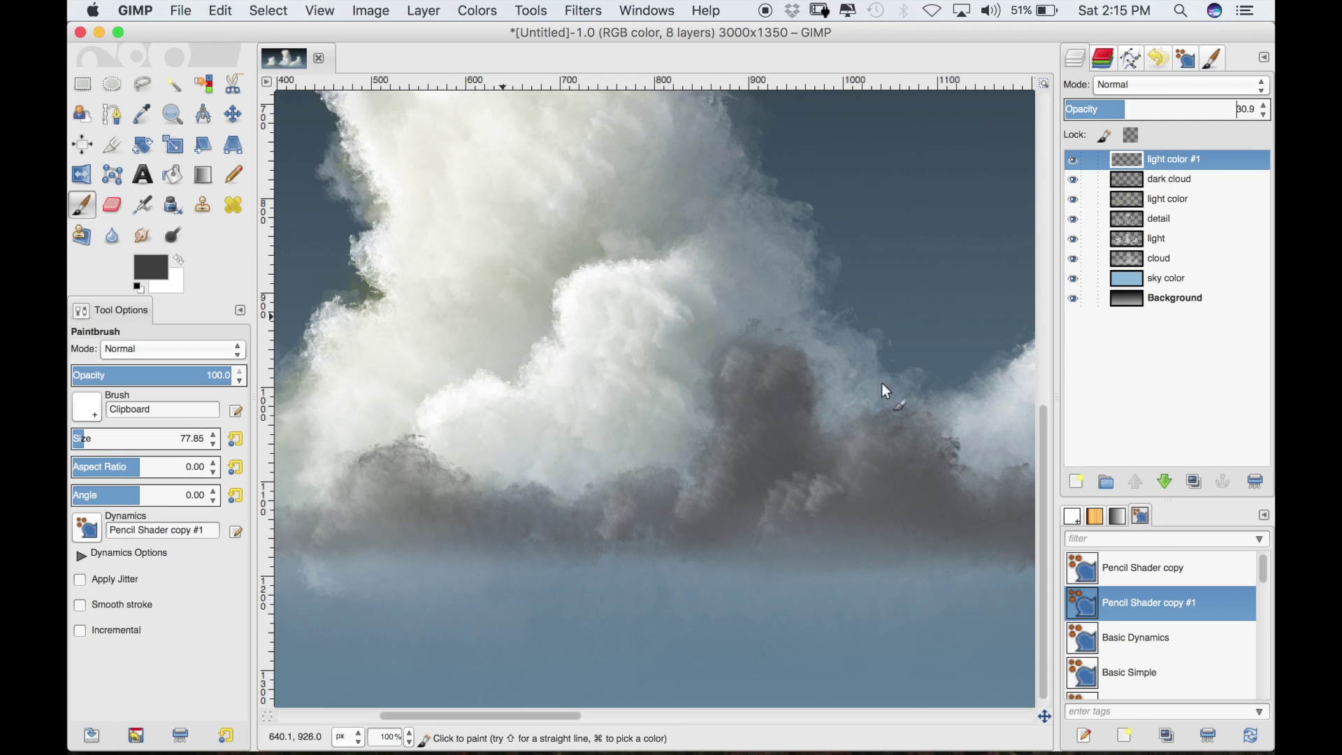
click(1126, 644)
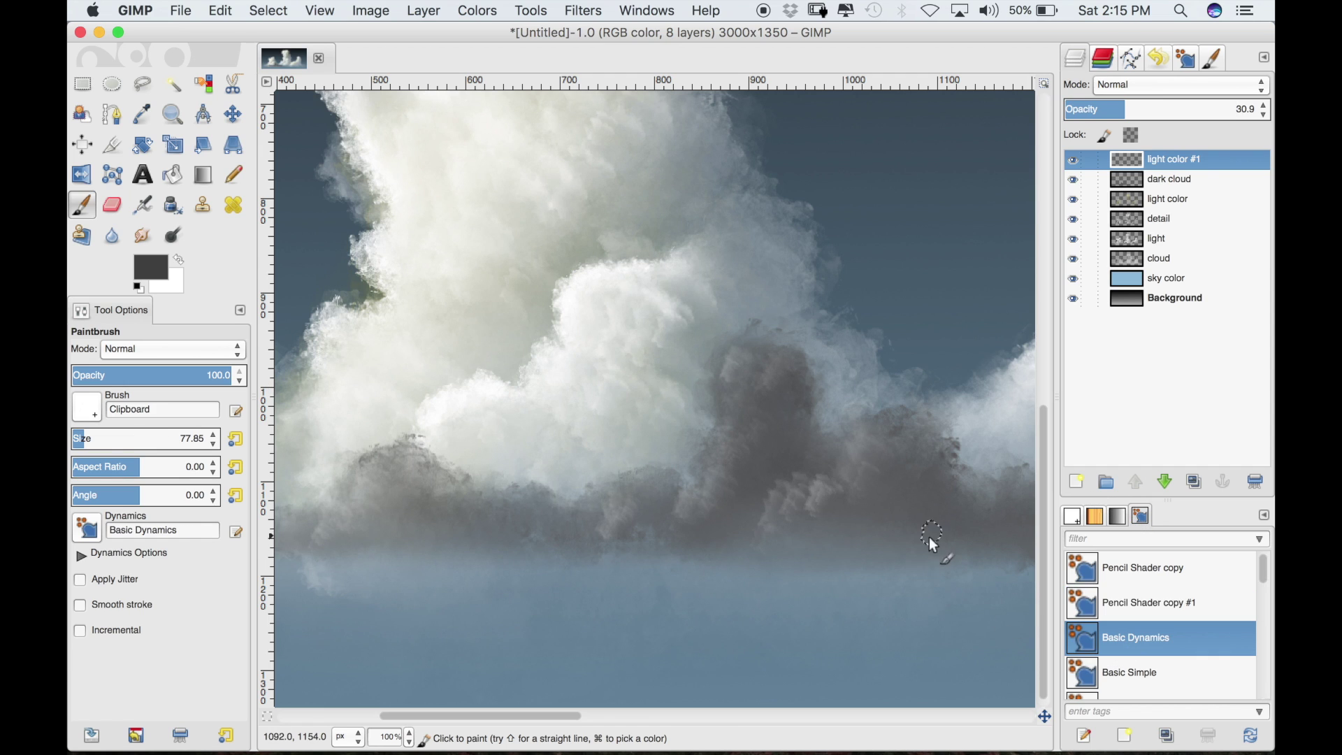
click(143, 235)
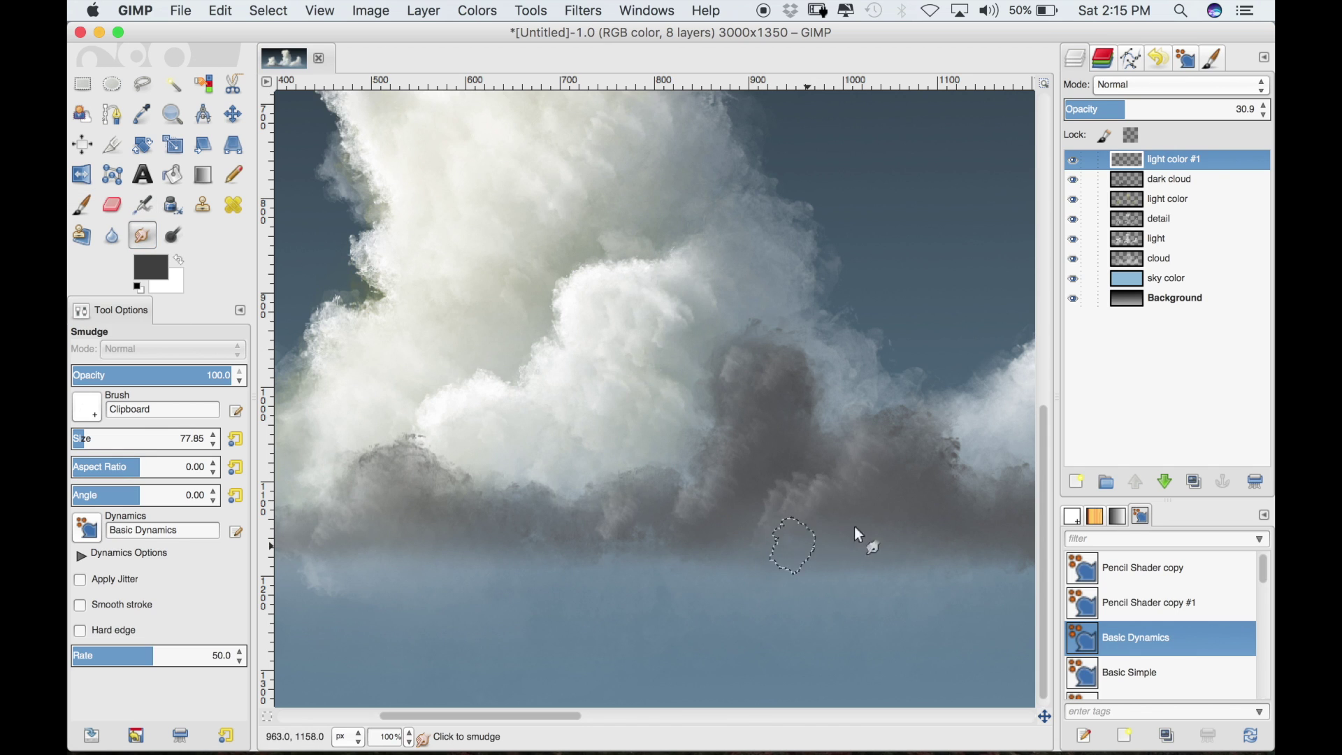
drag(881, 466, 786, 393)
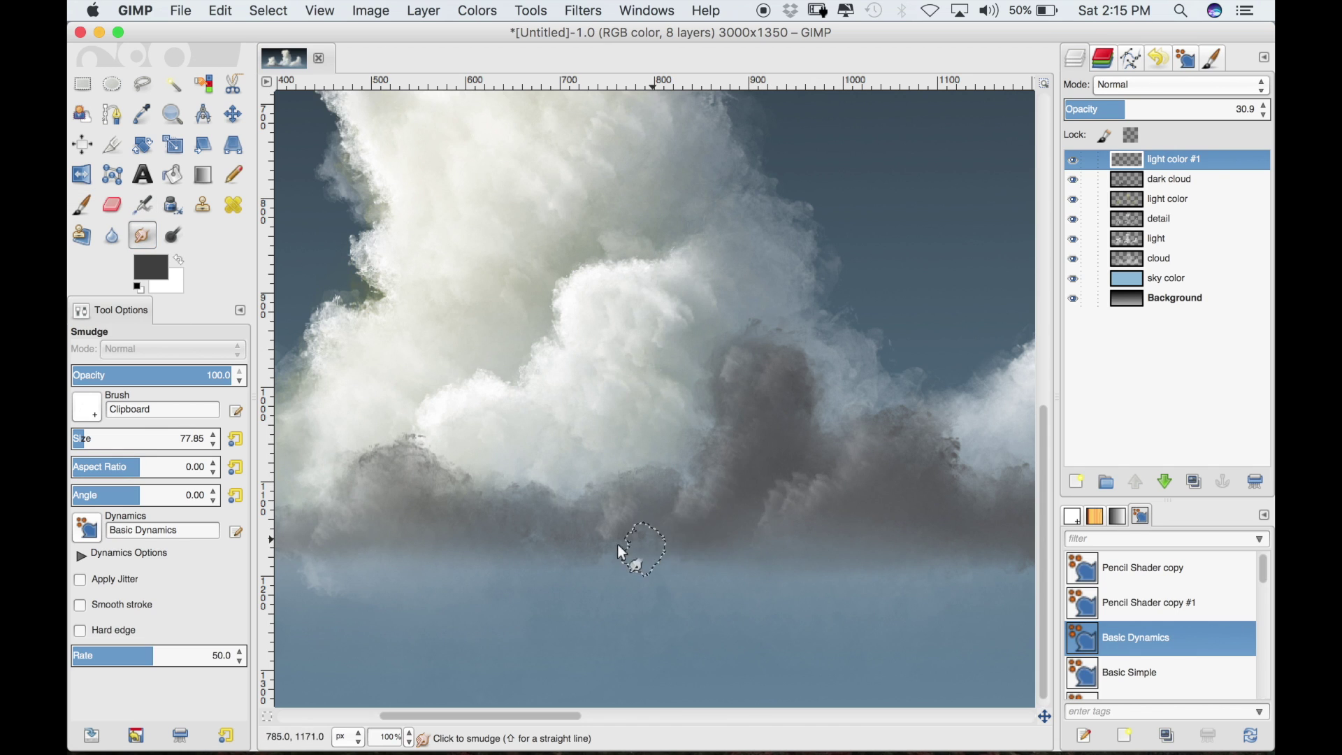
drag(286, 586, 304, 559)
click(1137, 113)
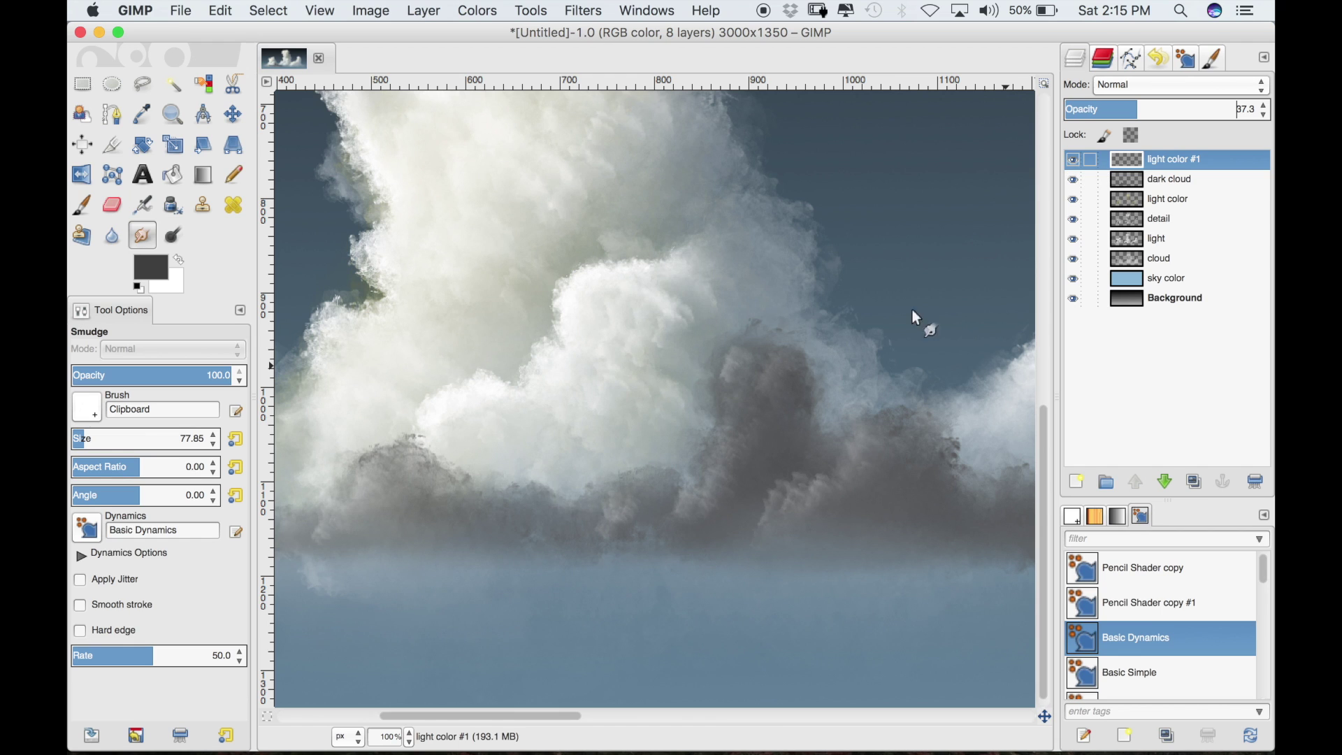
Smudge the light color layer over the tall central cloud at size 343.31 and lower that layer's opacity to 55.4
click(173, 114)
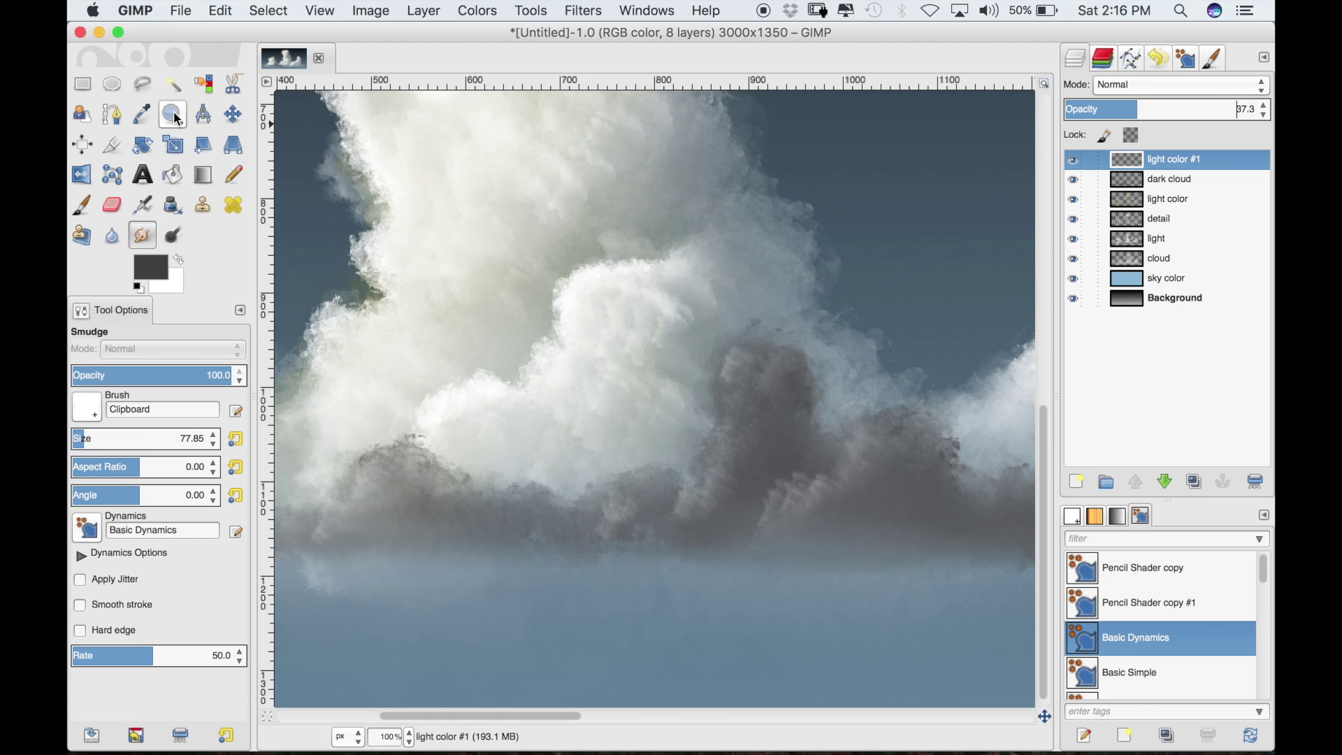
click(132, 407)
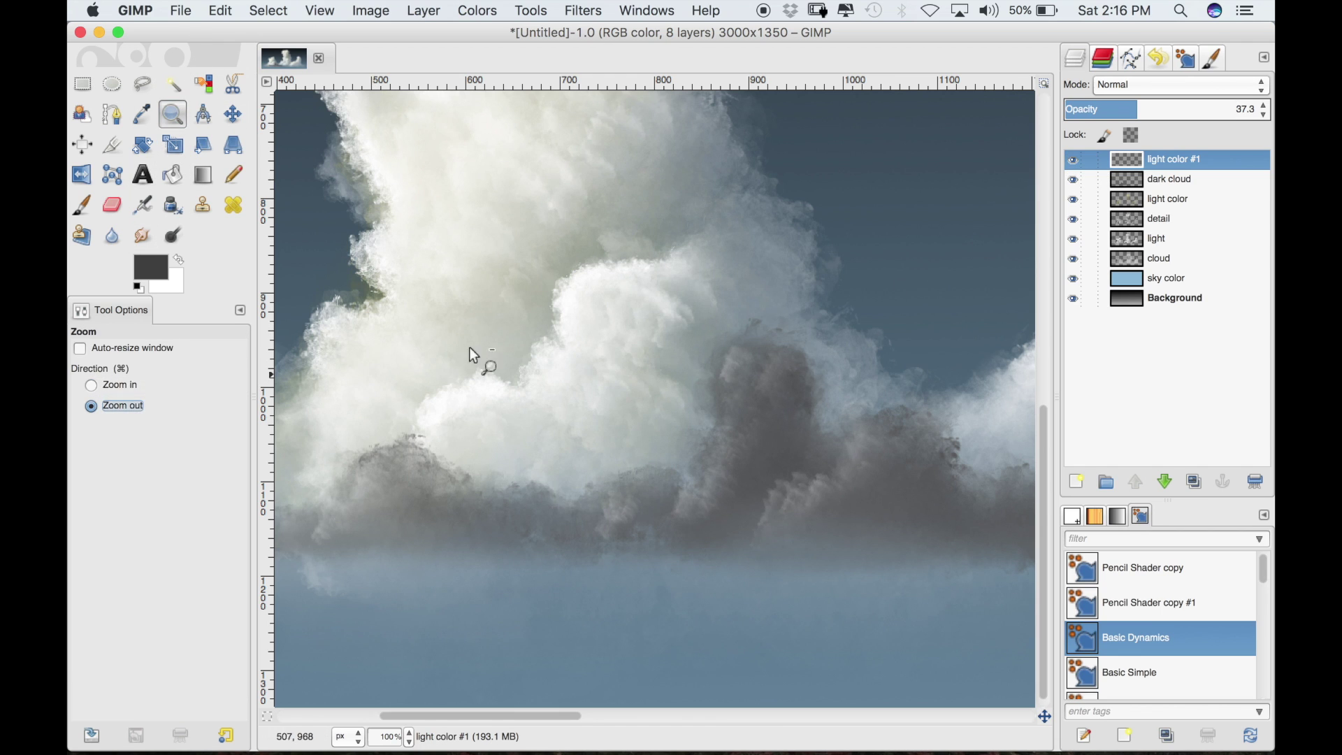
click(552, 339)
click(559, 342)
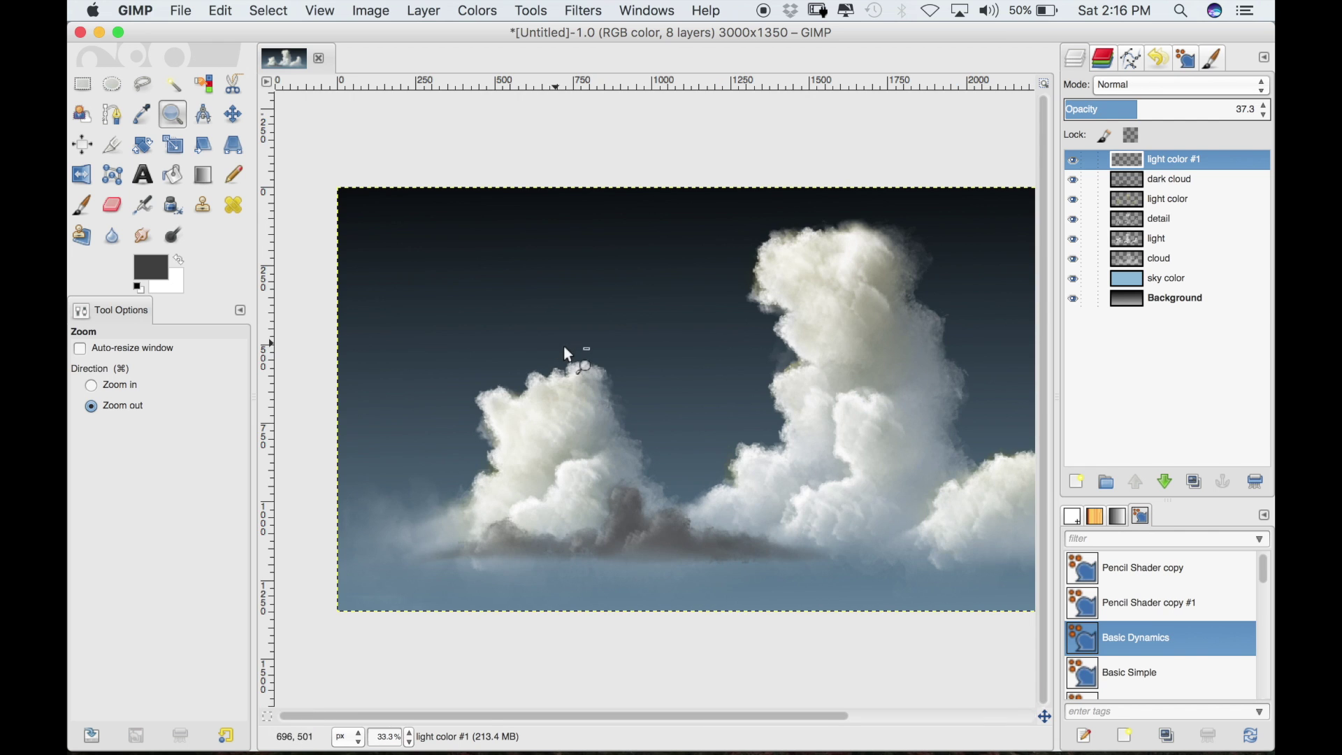
drag(740, 711, 820, 721)
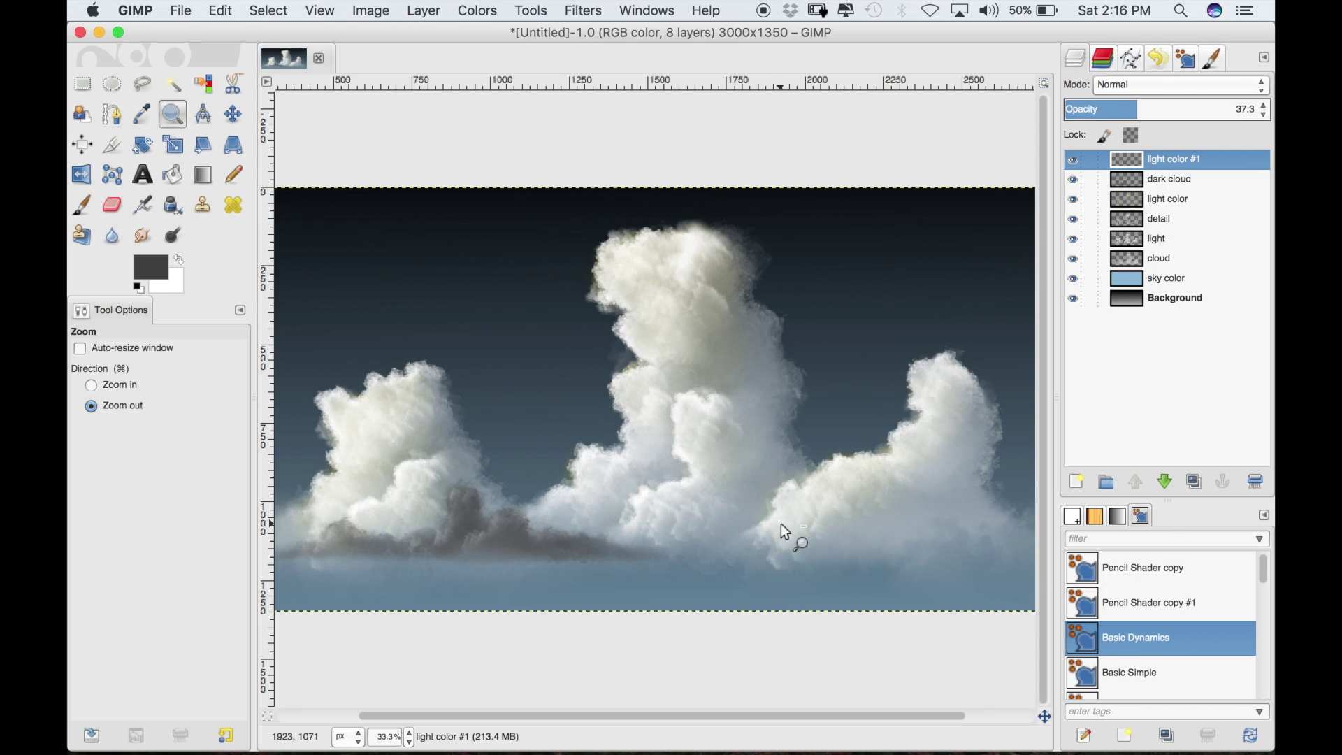
click(1165, 201)
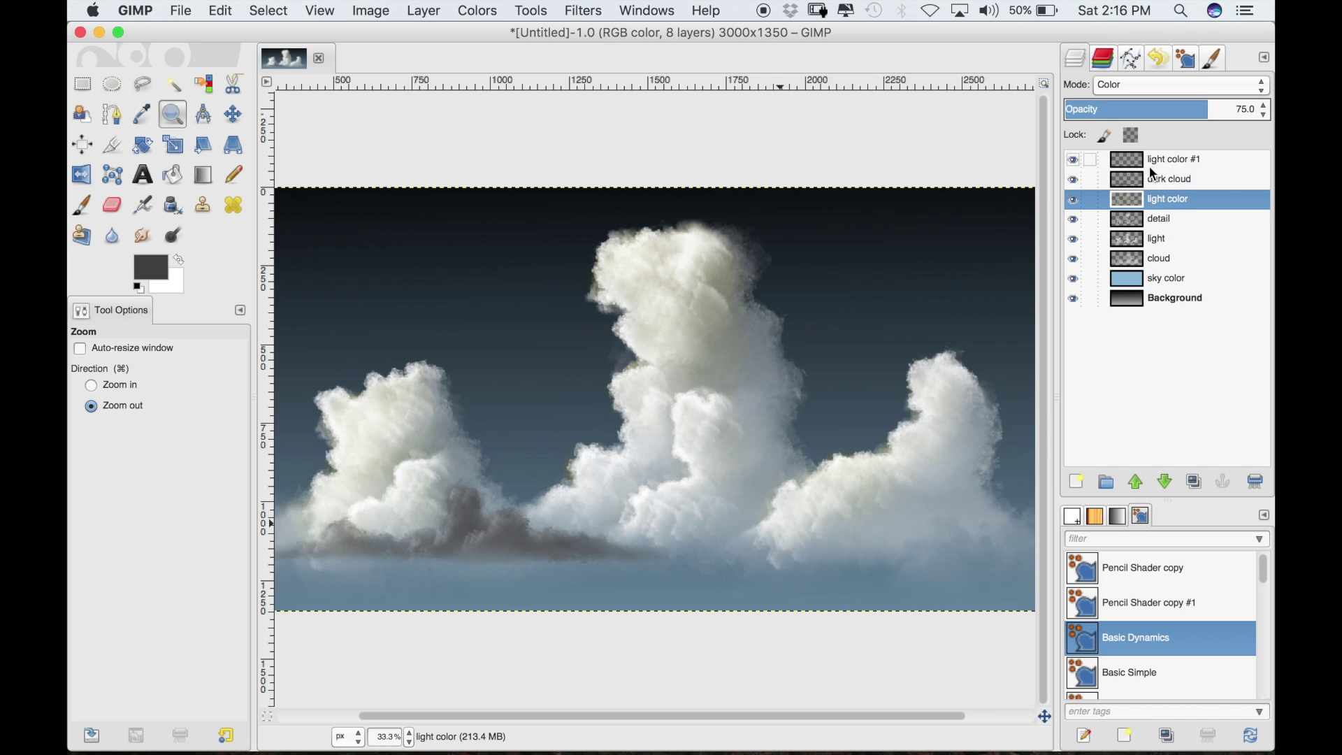
click(142, 235)
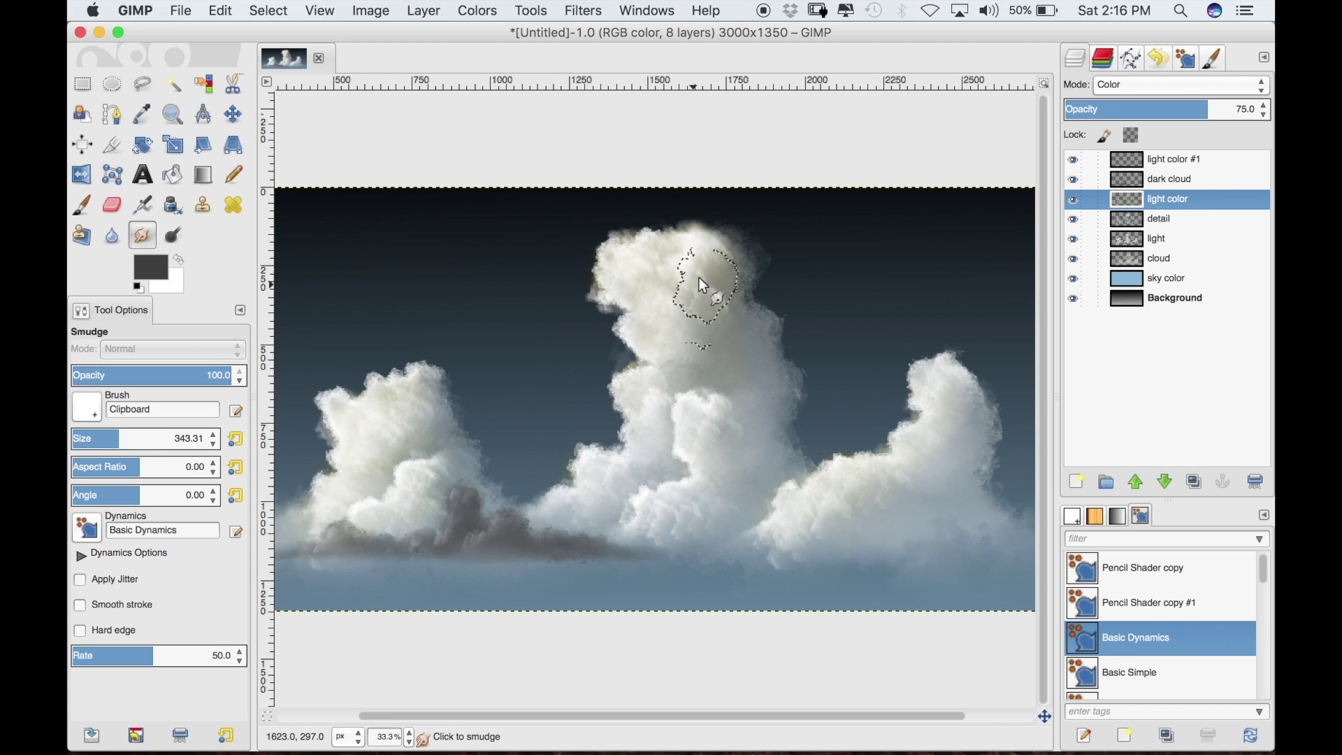
click(674, 487)
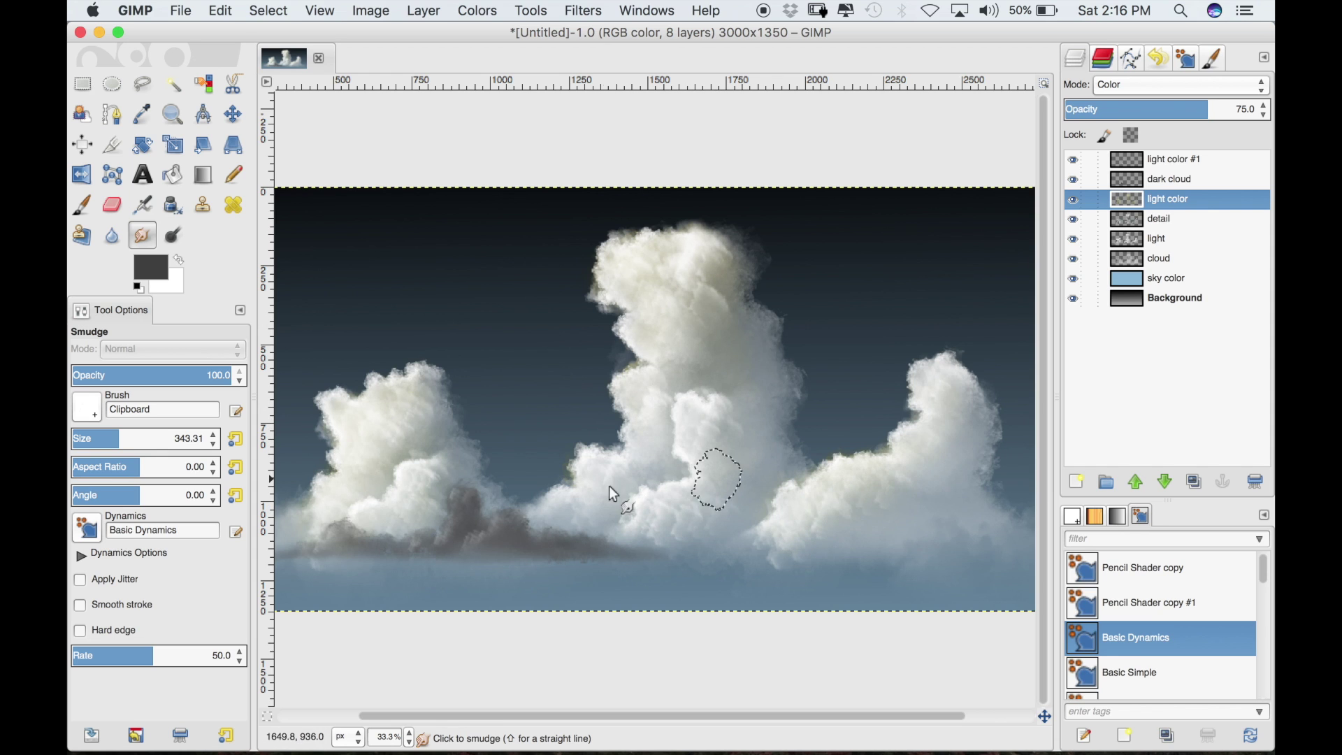
click(1174, 103)
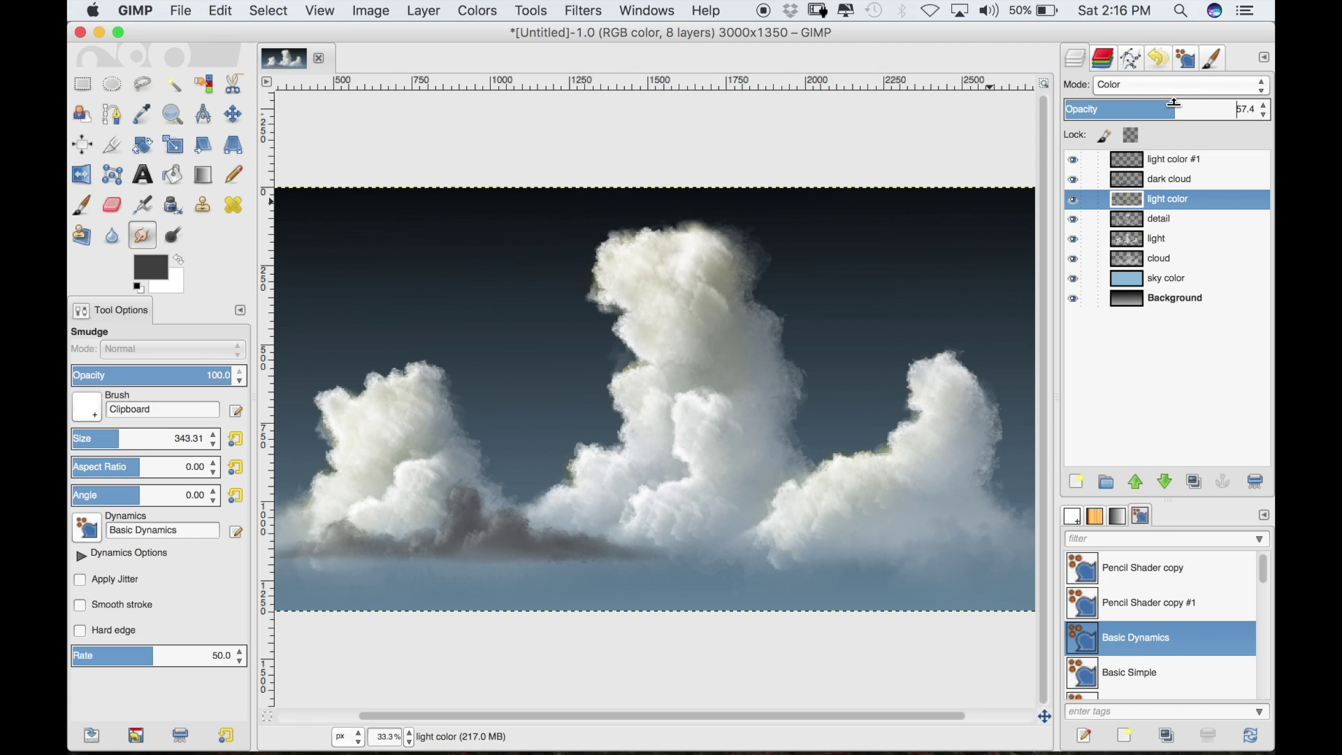
drag(1174, 102, 1170, 104)
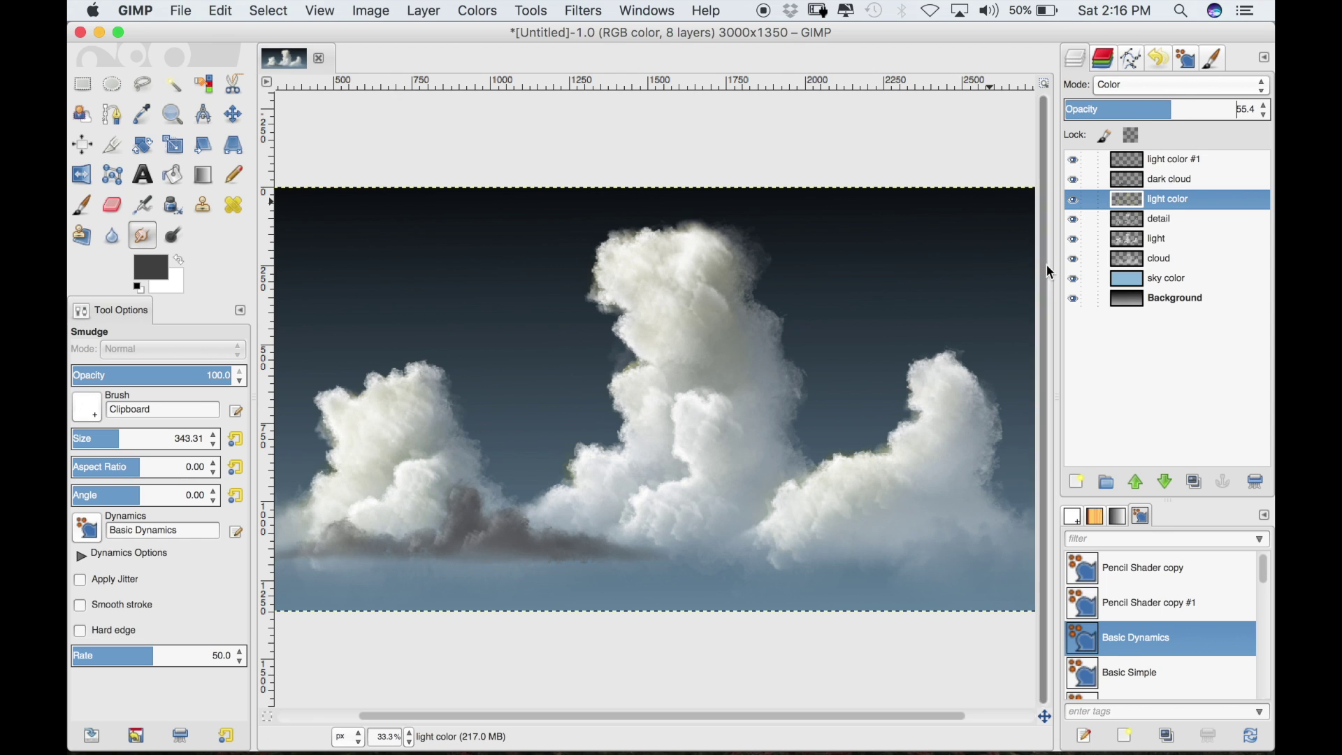